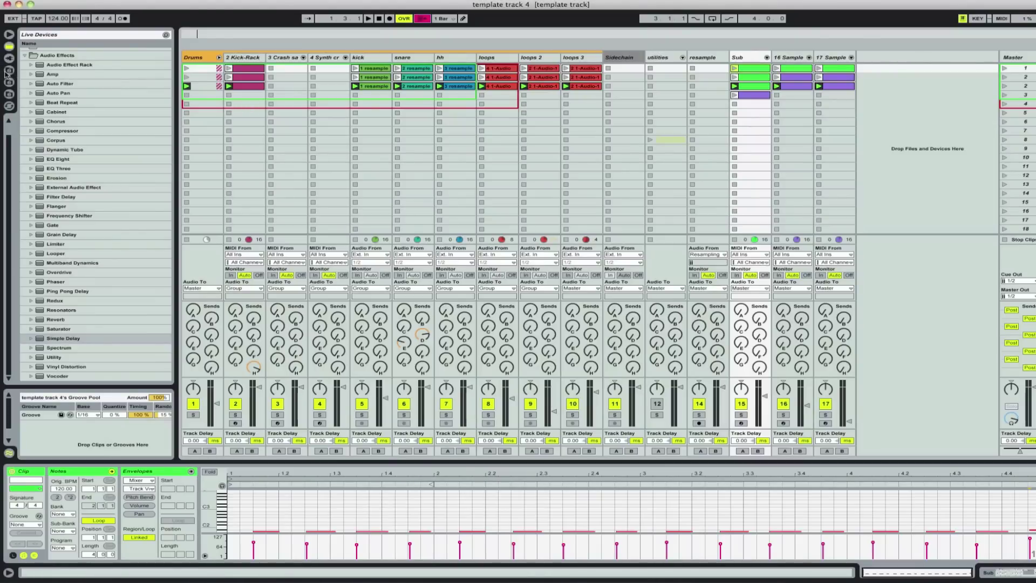
Load operator pads.adg from the Master Template's pads folder onto a new track after the existing ones.
click(10, 71)
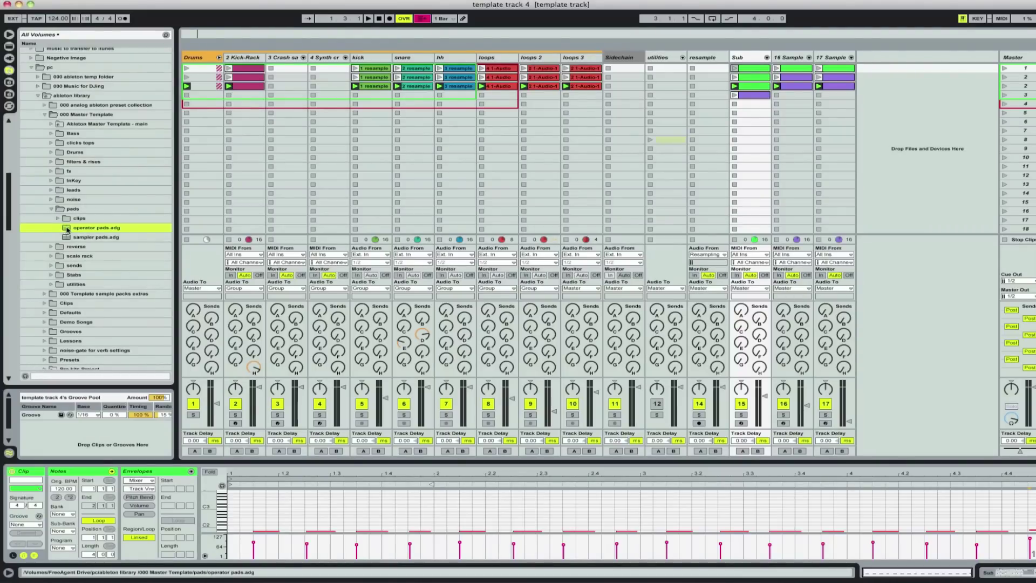
drag(66, 229, 877, 62)
Rename sampler track 16 as "bass" and sampler track 17 as "bass 2".
click(787, 58)
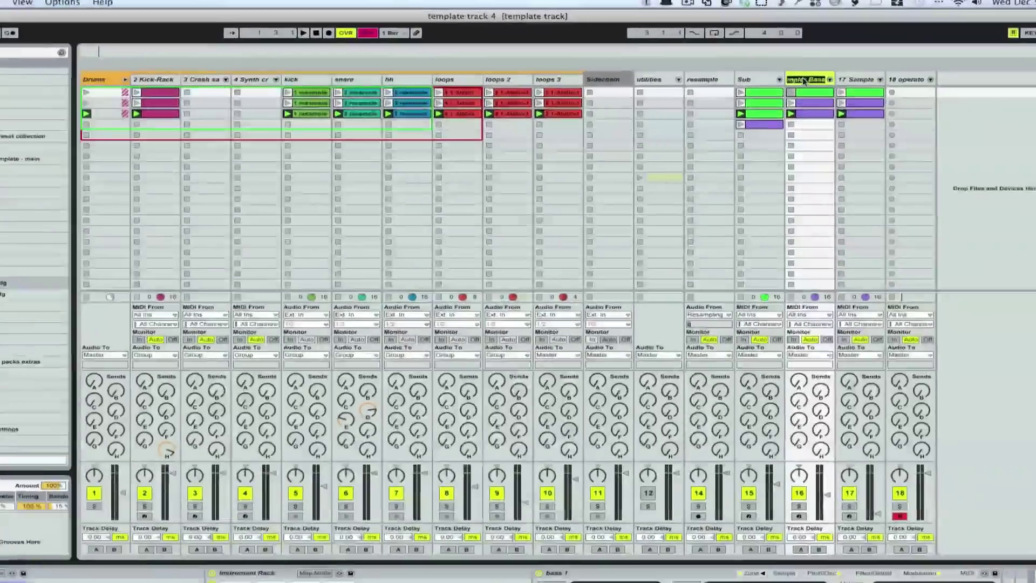
key(super+r)
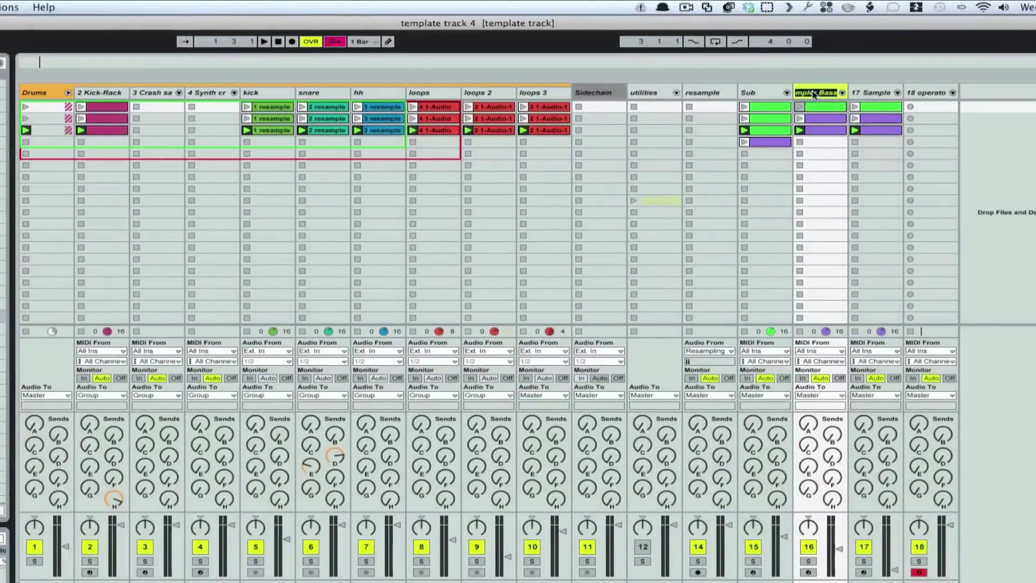
text(ba)
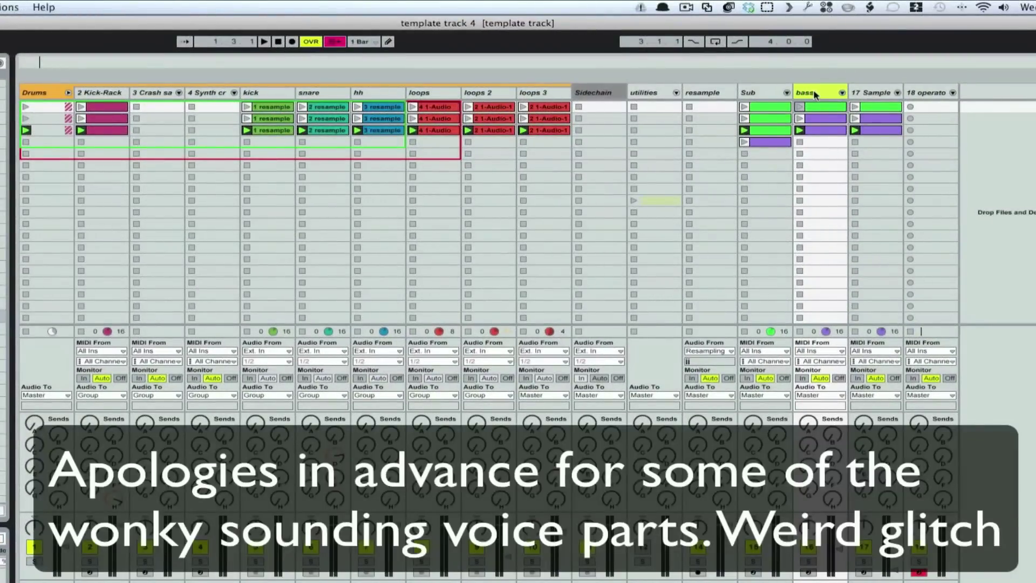
click(867, 94)
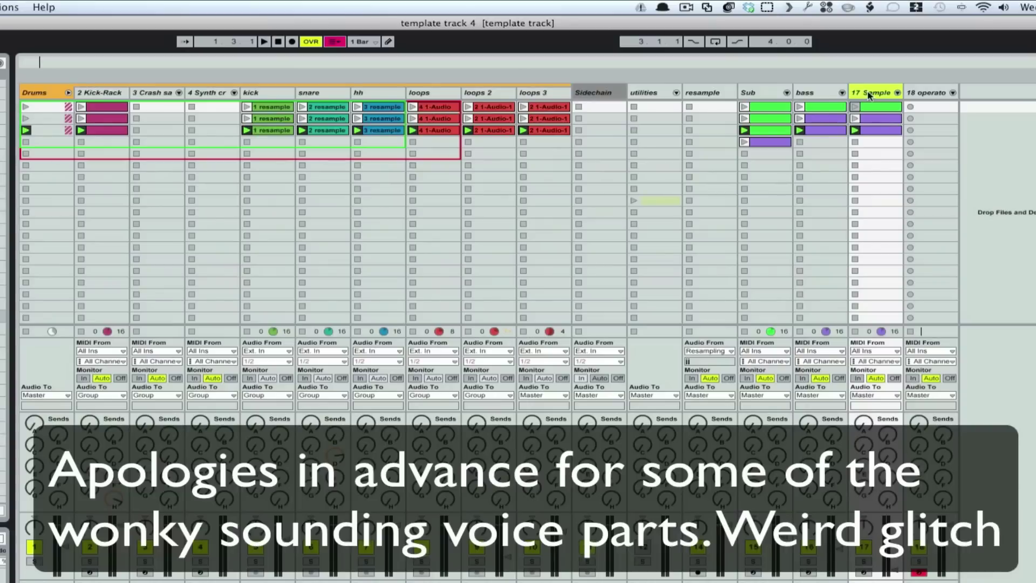
key(super+r)
text(bass 2)
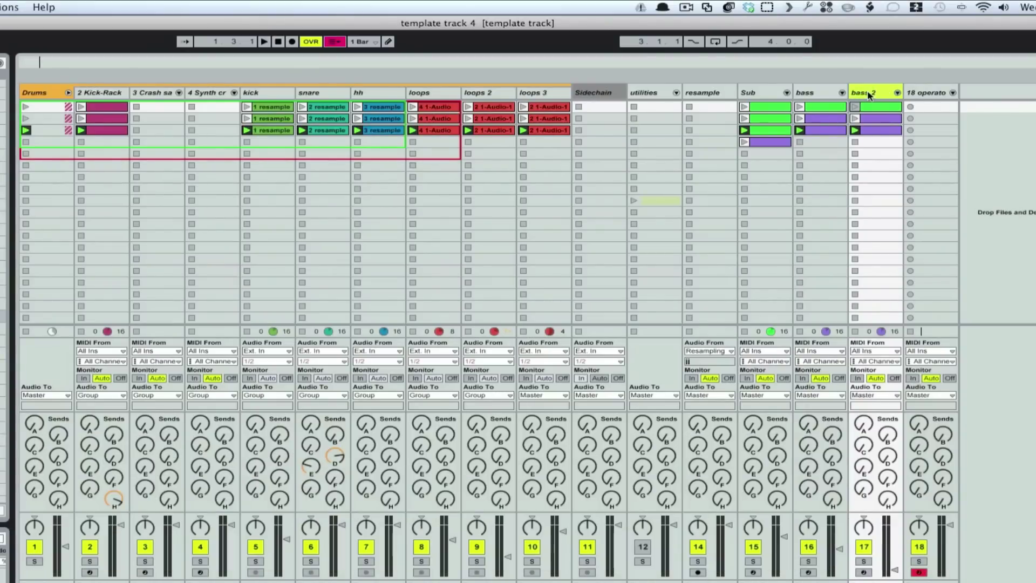
Group the Sub, bass and bass 2 tracks, name the group "Bass" and fold it.
click(764, 93)
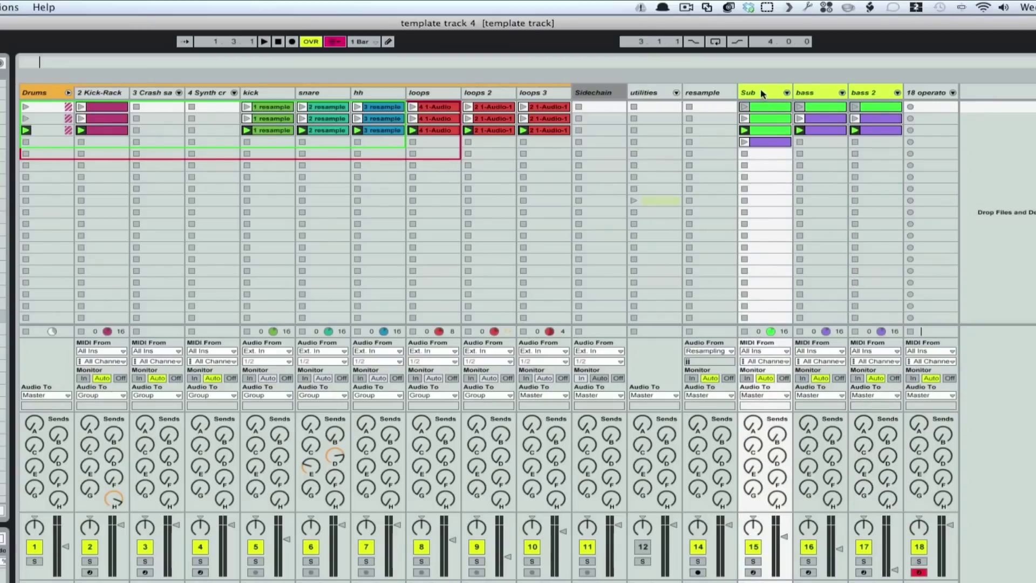
key(super+g)
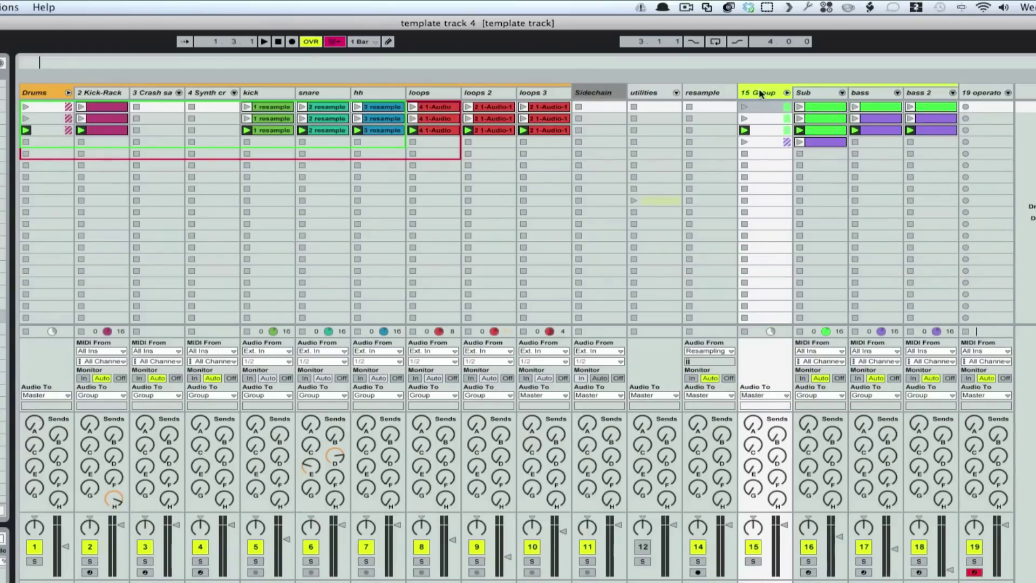
key(super+r)
text(B)
click(786, 93)
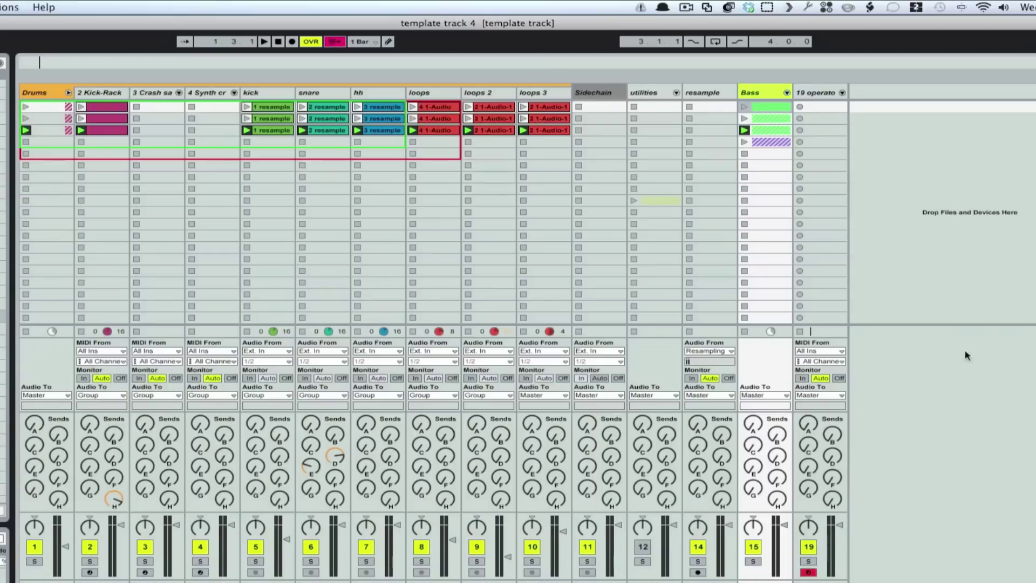
On the operator pads track, set the rack's reverb wet macro to 0.0 % and its release macro to 1.00 ms.
click(817, 93)
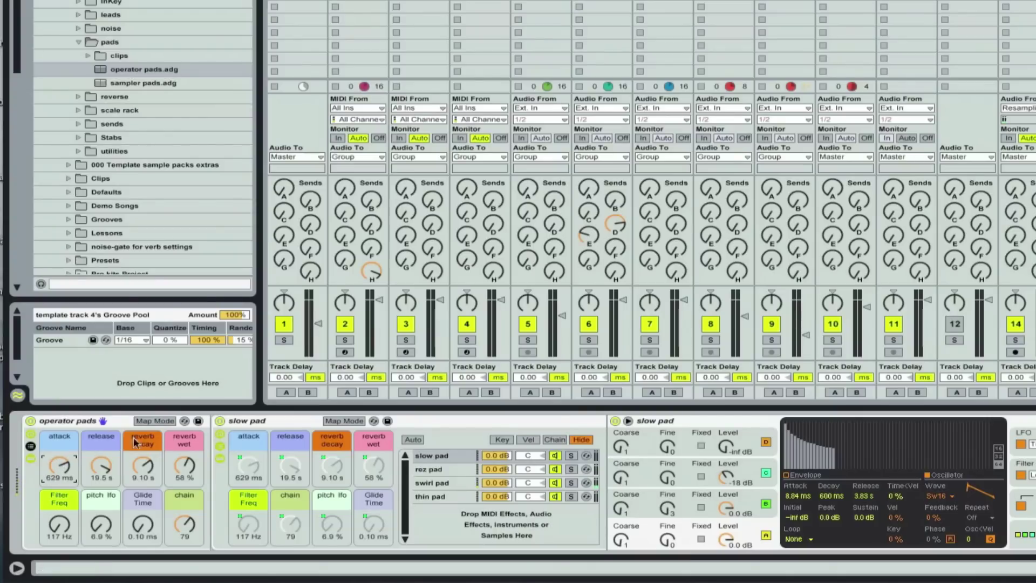
mouse_move(184, 465)
mouse_down()
mouse_move(184, 486)
mouse_move(187, 470)
mouse_up()
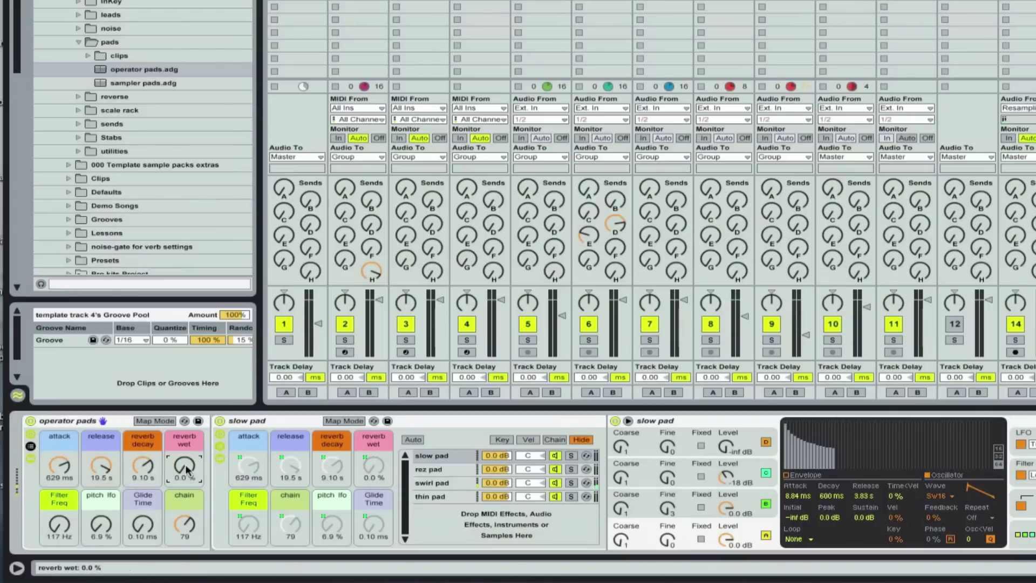
drag(101, 465, 106, 469)
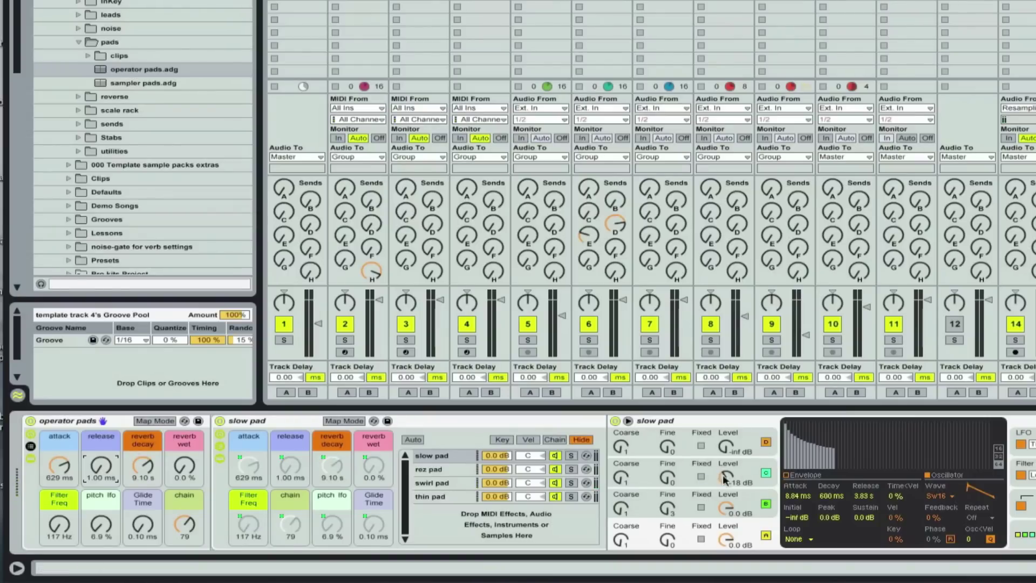
Turn on automatic chain selection, set the chain macro to 88 and shorten the swirl pad's first oscillator envelope release to 5.76 ms.
click(690, 533)
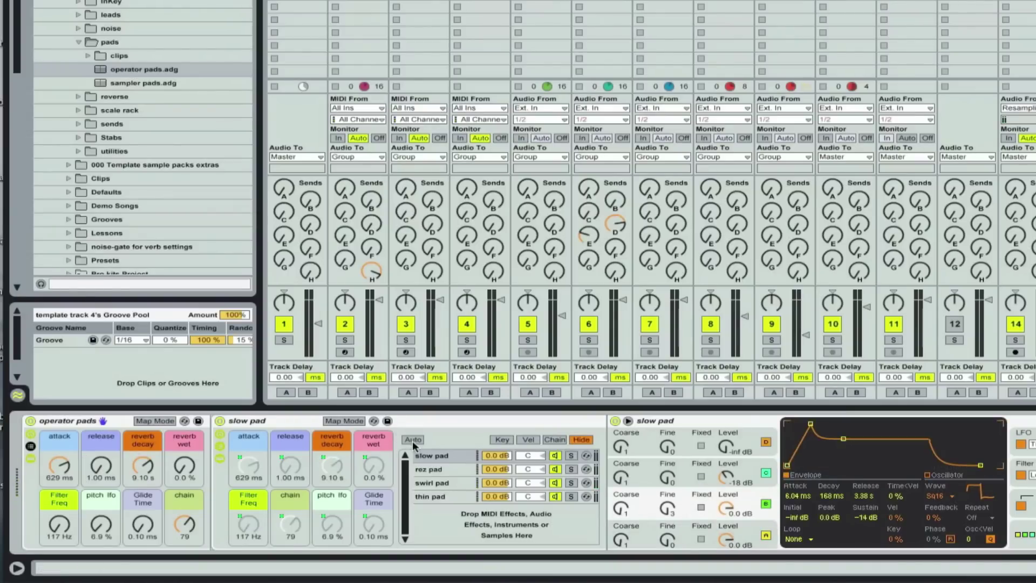
mouse_move(185, 524)
mouse_down()
mouse_move(184, 510)
mouse_move(188, 530)
mouse_up()
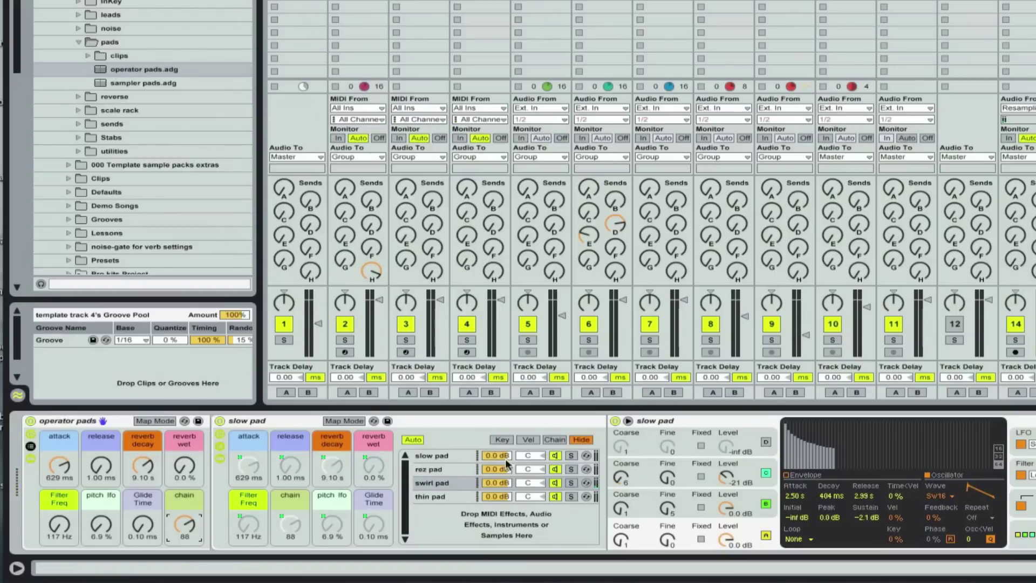
click(448, 481)
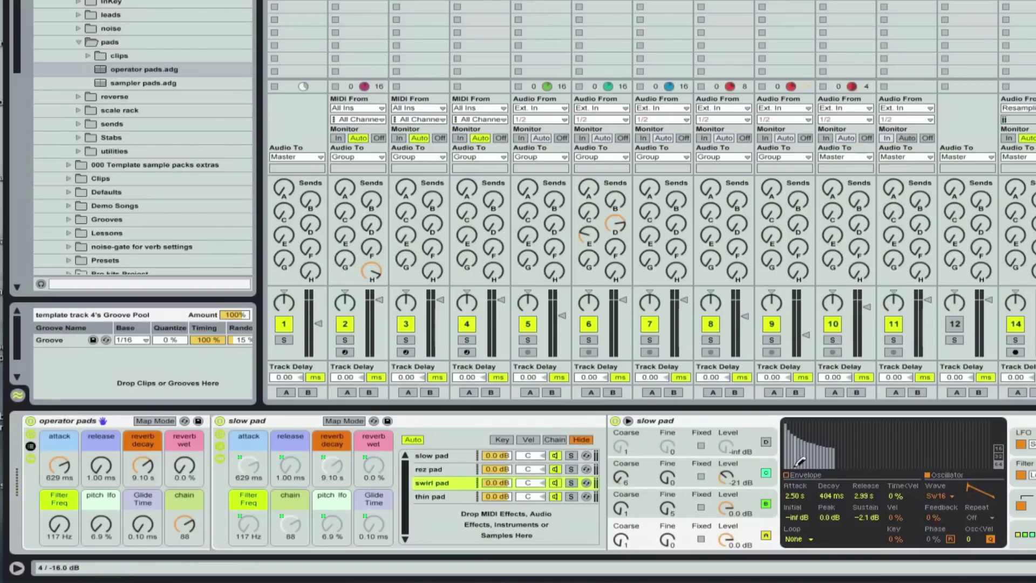
click(786, 476)
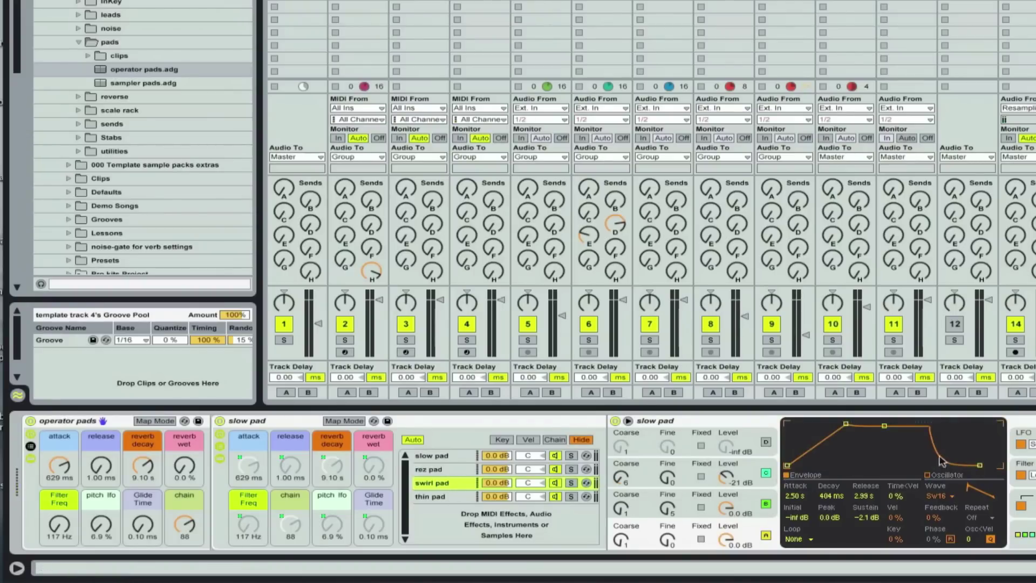
drag(980, 468, 940, 466)
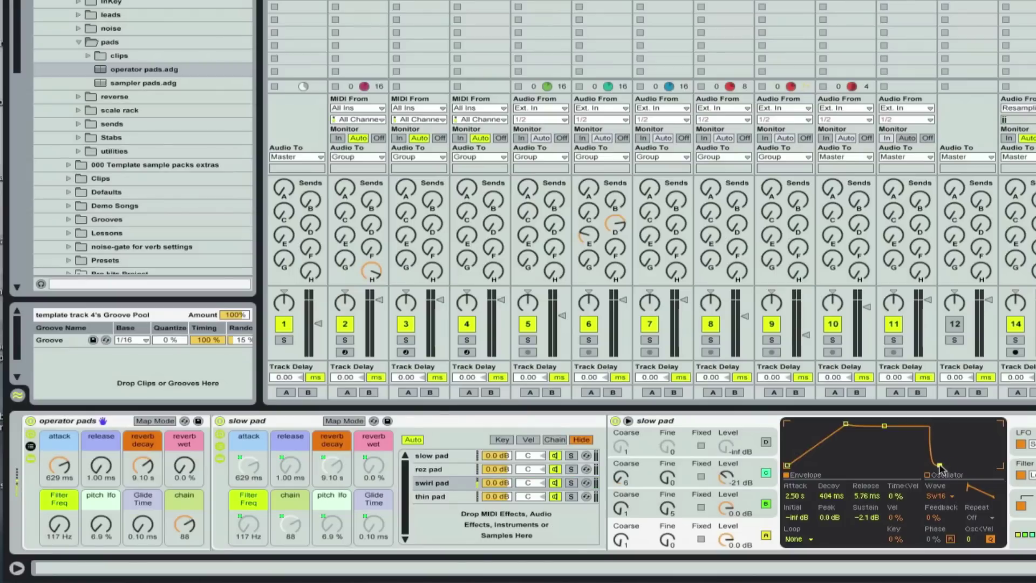
Shorten the envelope release of the swirl pad's oscillator B to 10.8 ms.
click(686, 538)
click(744, 507)
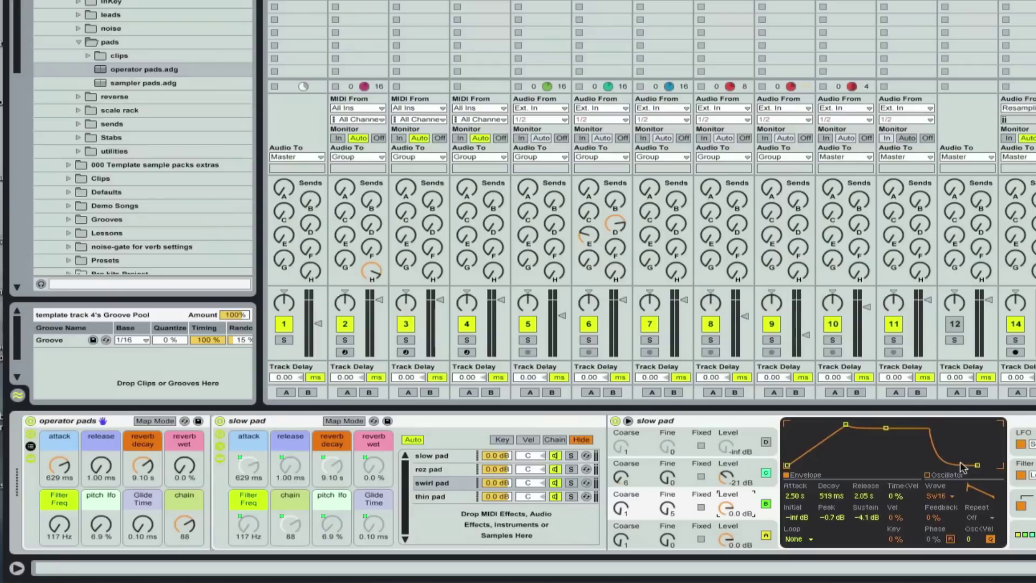
drag(979, 467, 944, 465)
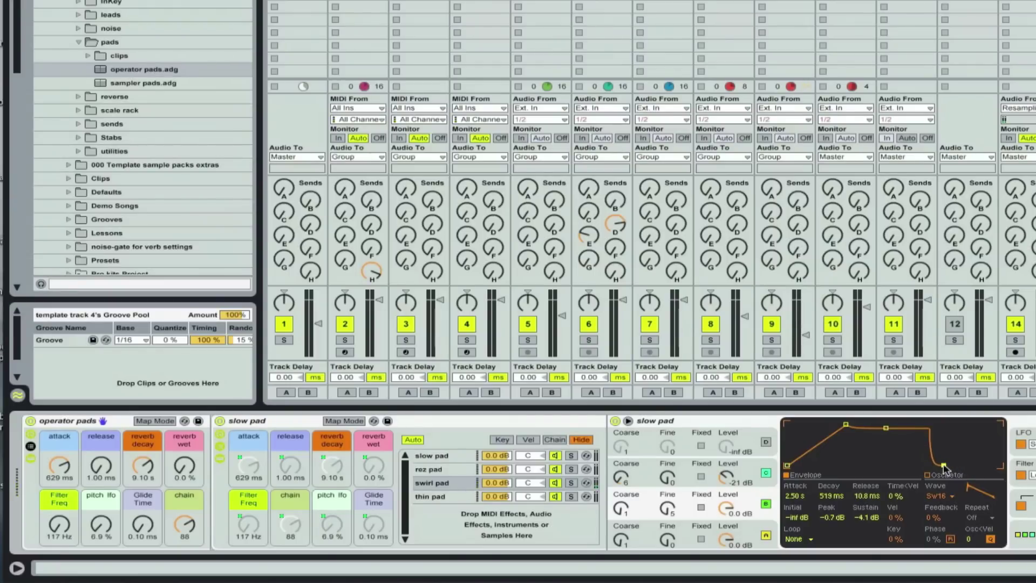
Sweep the chain macro up to 109 for the thin pad and bring it down to 0 for the slow pad.
click(435, 498)
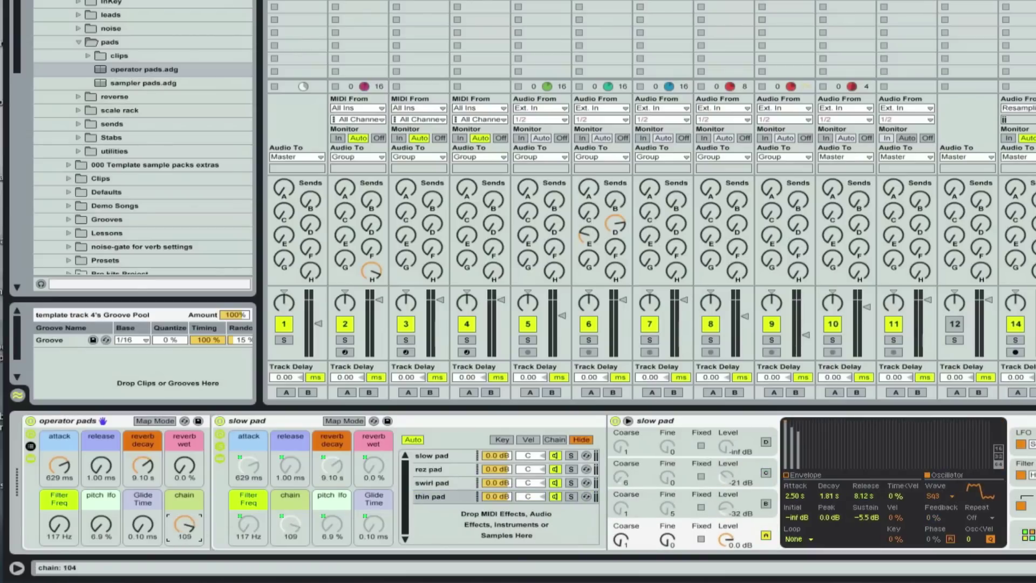
drag(186, 524, 186, 521)
drag(186, 521, 187, 534)
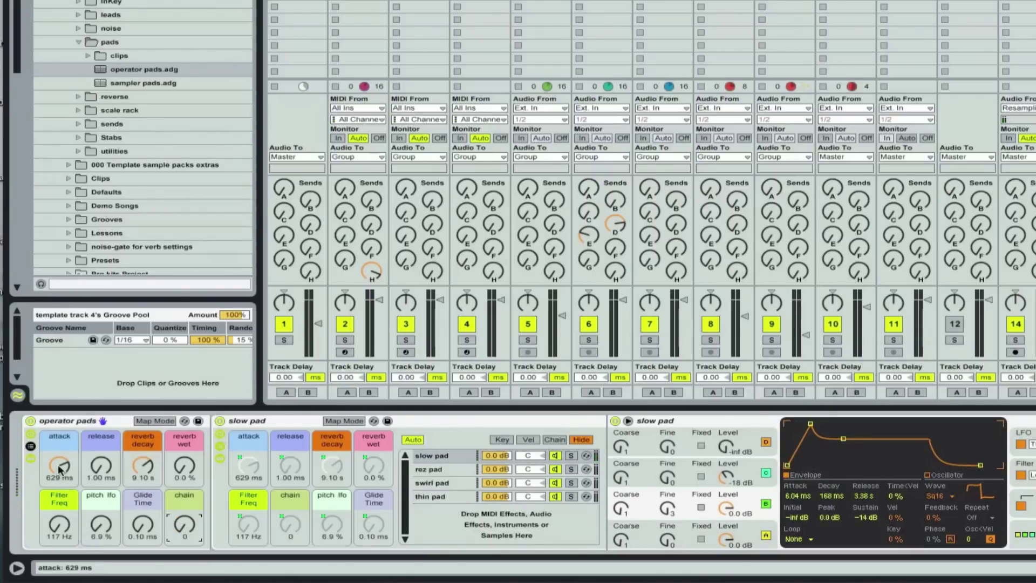
Try the attack macro at 762 ms and return it to 629 ms.
drag(61, 470, 61, 464)
drag(61, 463, 60, 470)
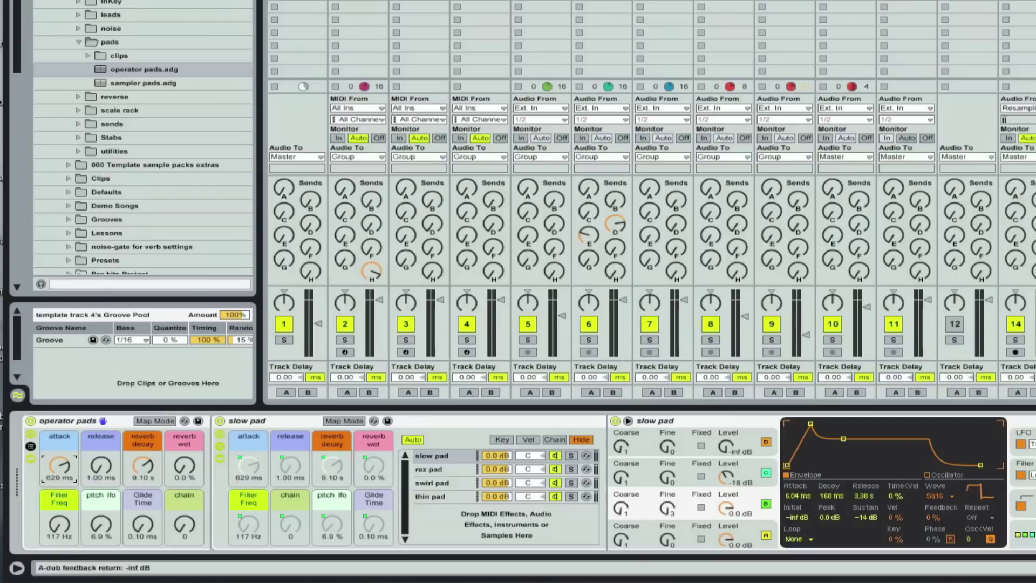
drag(63, 469, 63, 467)
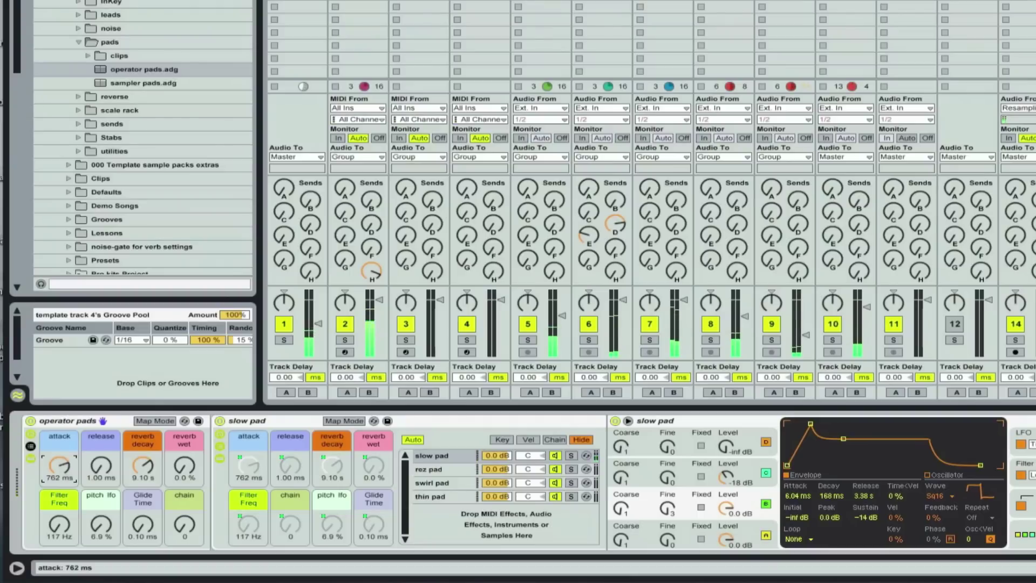
drag(59, 465, 63, 467)
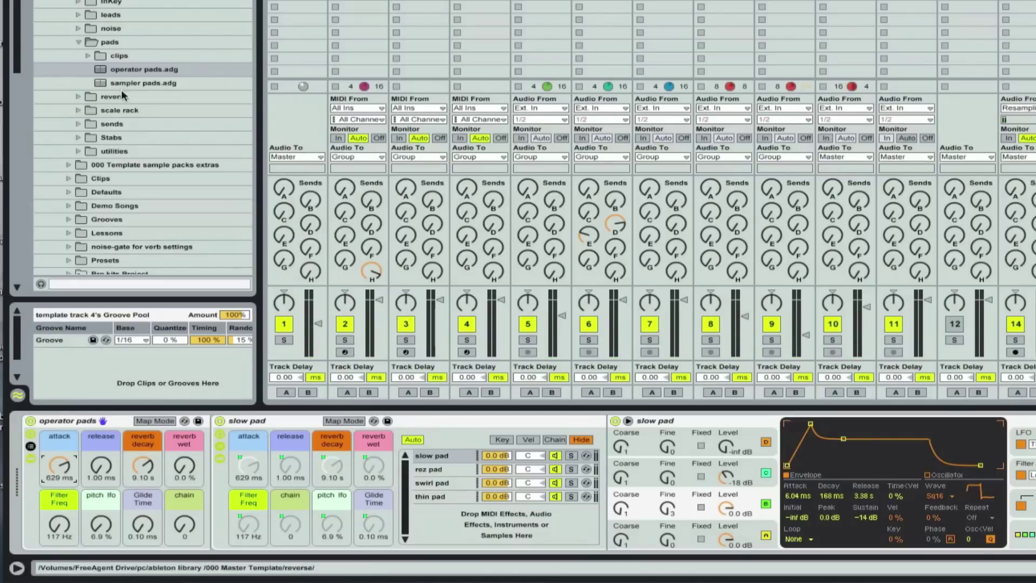
Insert the Simple Delay audio effect between the slow pad instrument and the Auto Filter.
scroll(149, 141, down, 5)
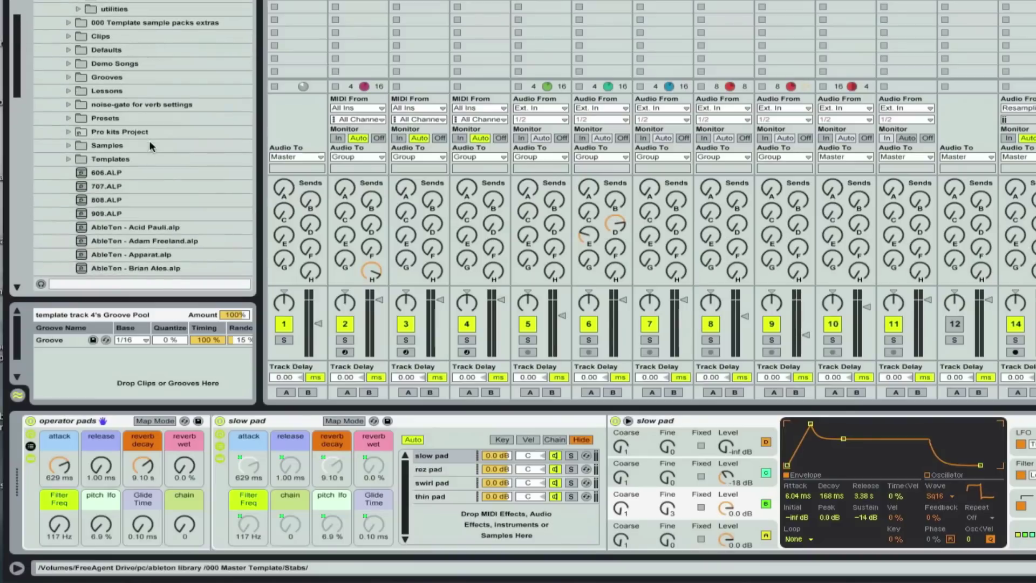
scroll(149, 140, up, 6)
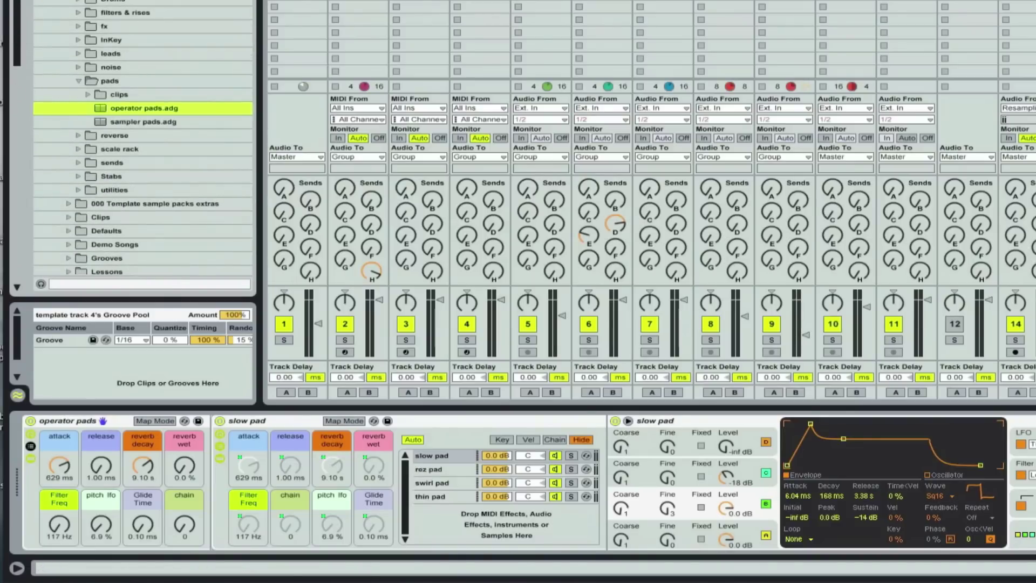
click(17, 1)
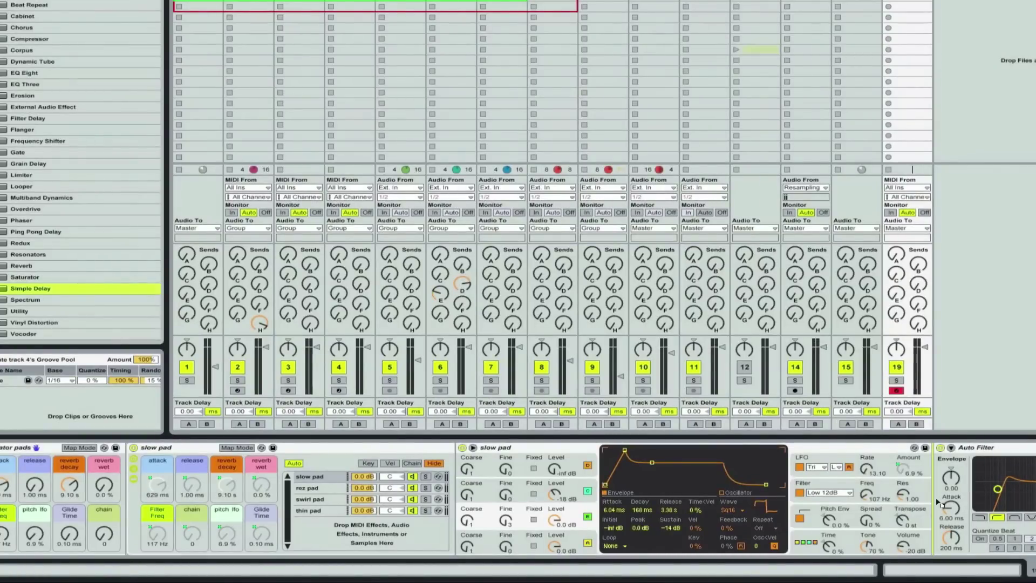
drag(937, 502, 936, 498)
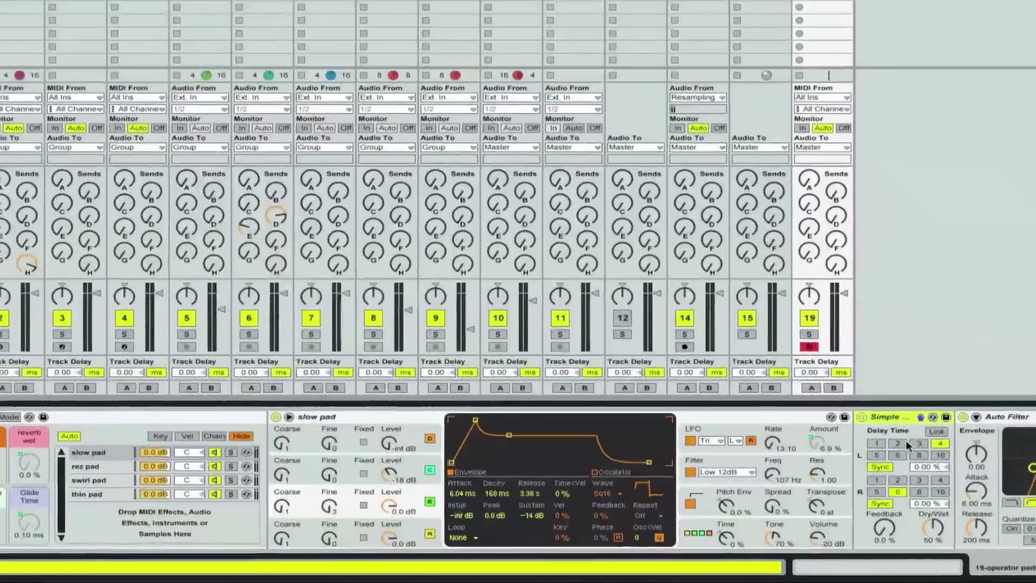
Set both Simple Delay channels to a delay time of 2, Dry/Wet to 30 % and Feedback to 55 %.
click(898, 443)
click(900, 479)
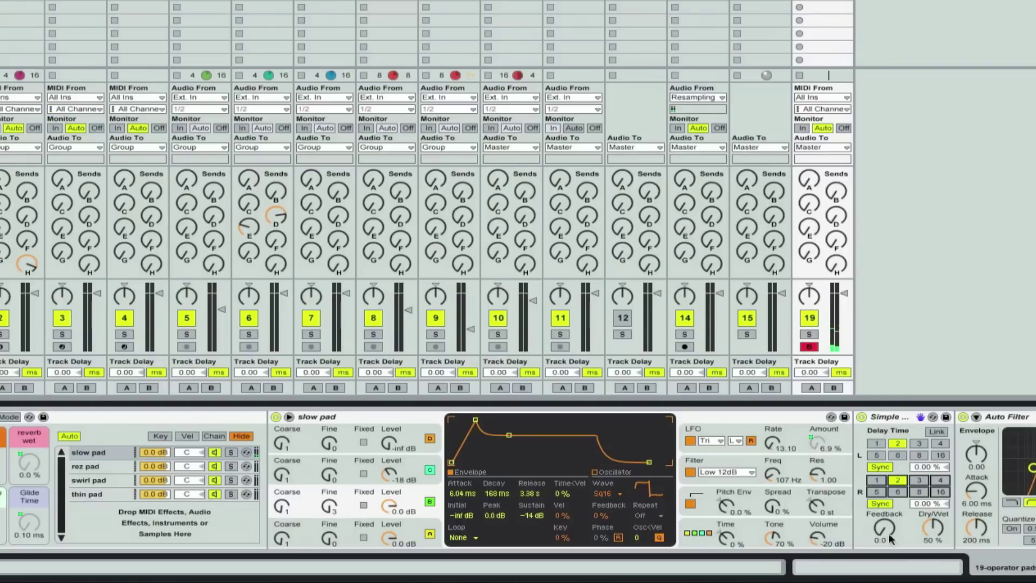
drag(933, 527, 884, 504)
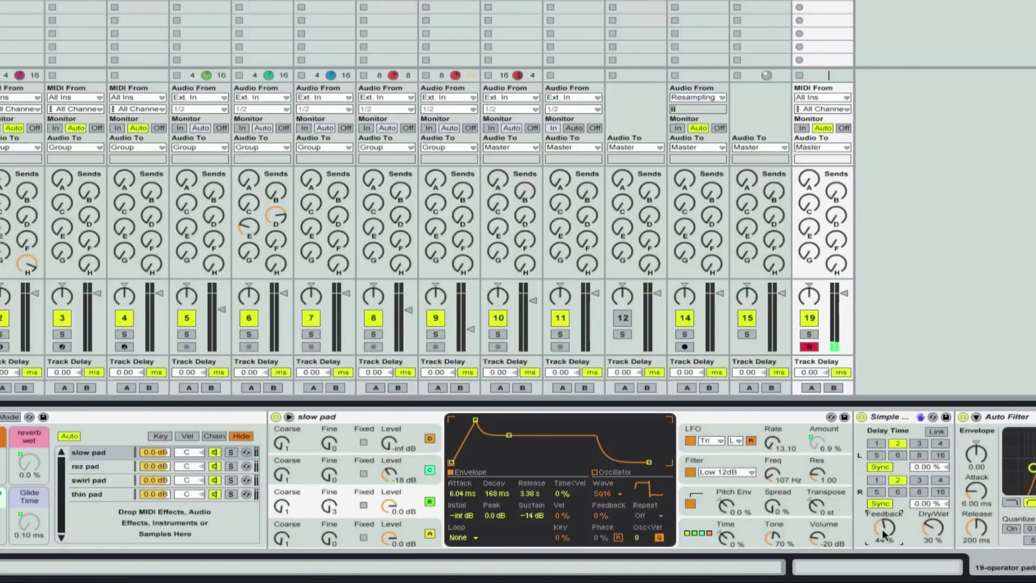
drag(884, 533, 884, 527)
Offset the Simple Delay's left time by 1.04 % and right time by 2.08 %, and lower its Dry/Wet slightly.
click(920, 469)
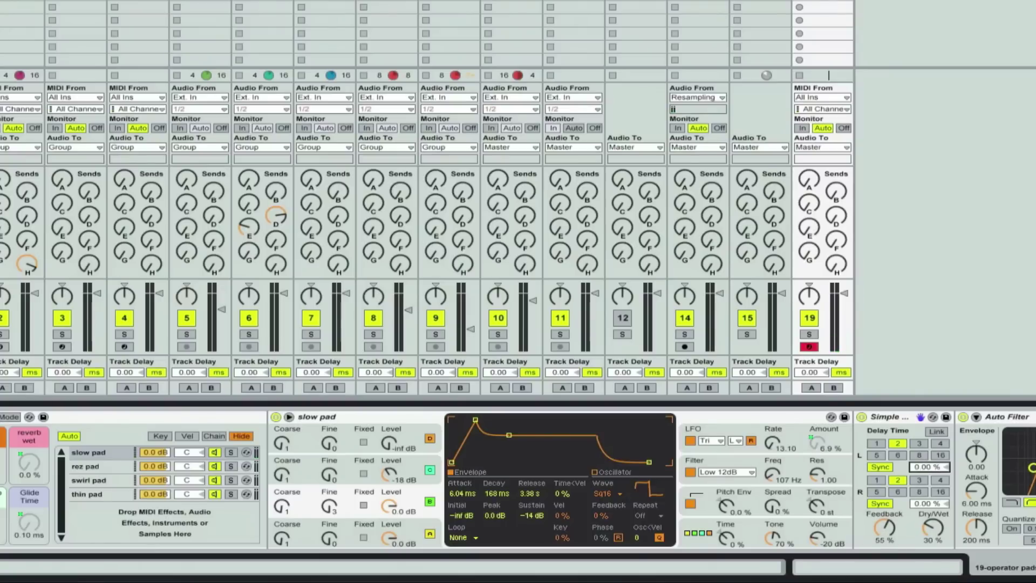
click(927, 500)
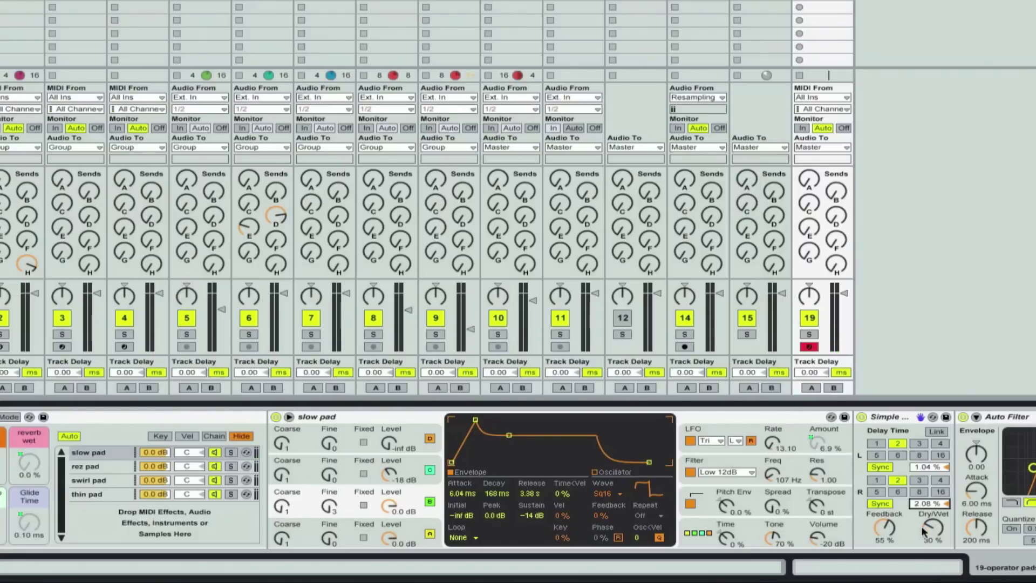
drag(936, 531, 936, 536)
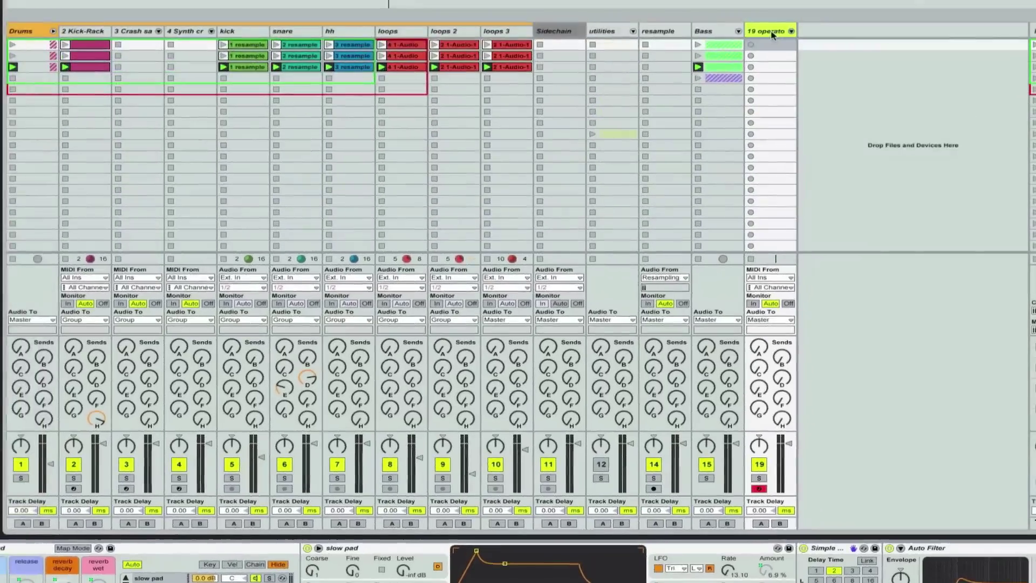
Insert a new audio track after the operator pads track and reselect the operator pads track.
key(ctrl+t)
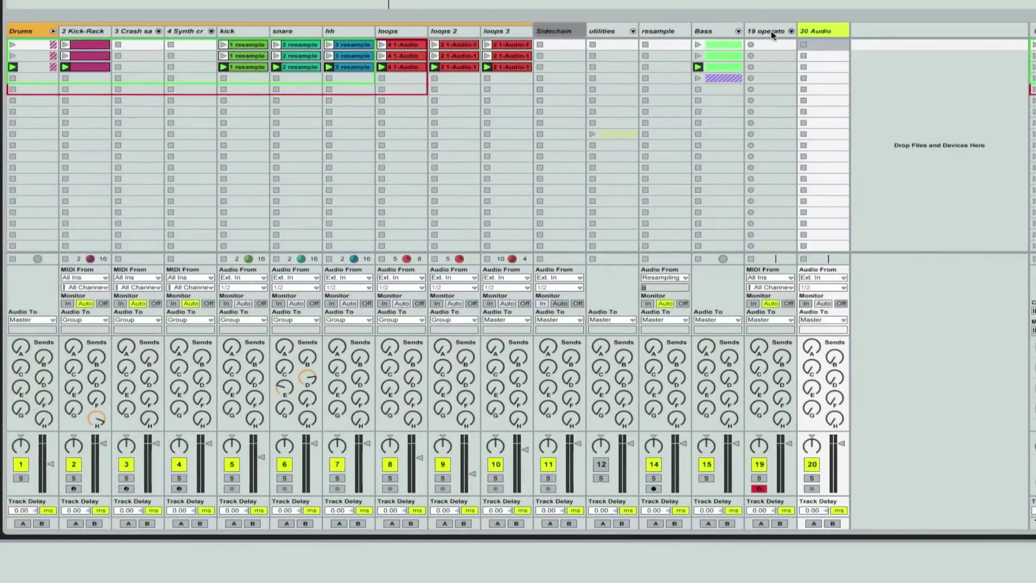
click(771, 35)
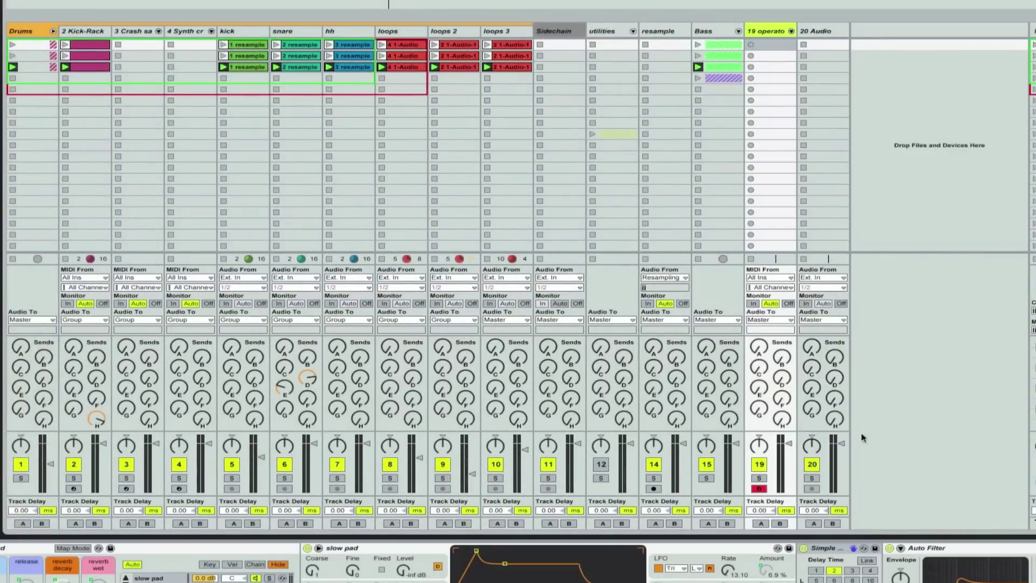
Move the Simple Delay from the operator pads track to the new audio track.
click(836, 550)
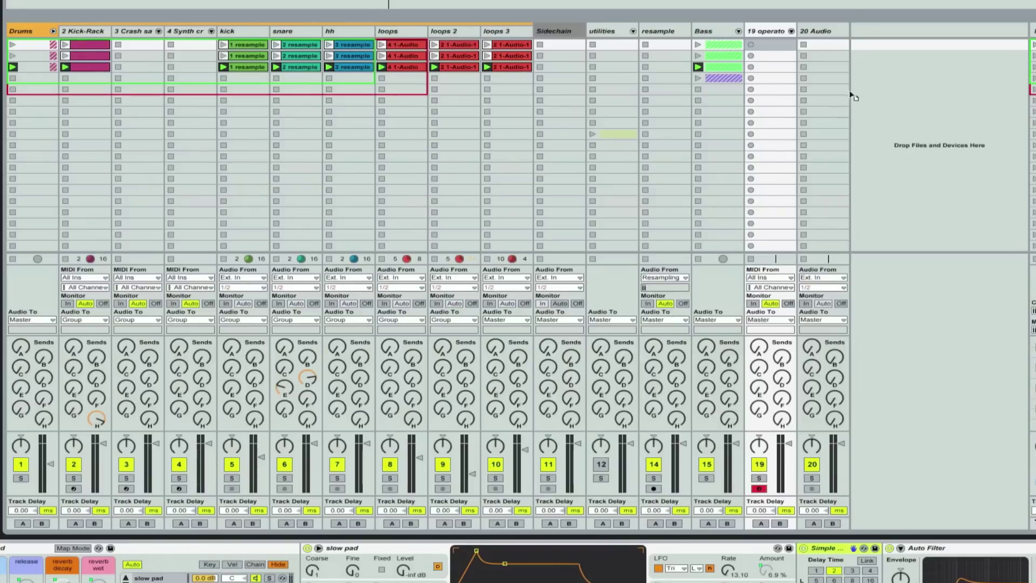
click(828, 33)
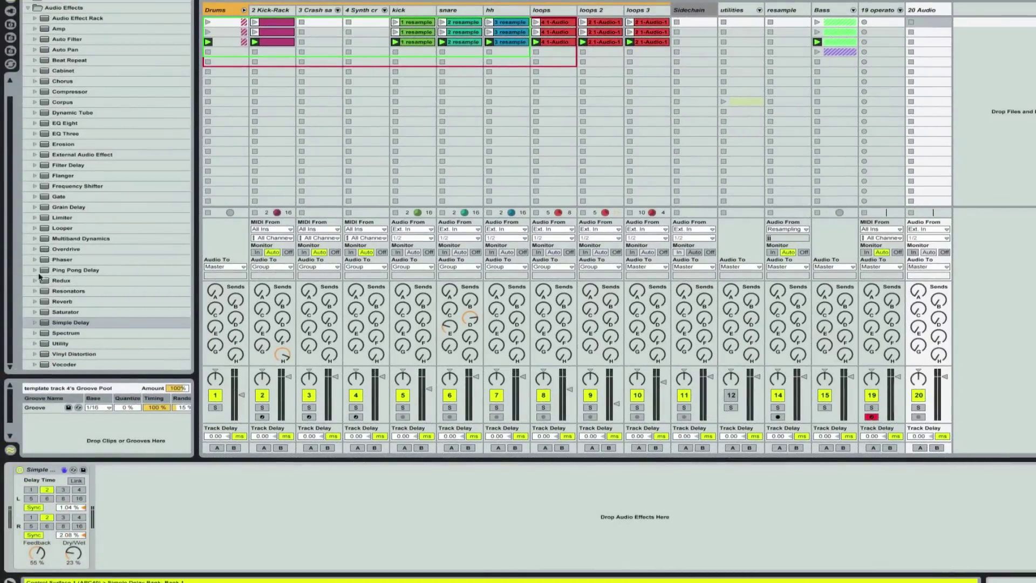
Insert an EQ Eight before the Simple Delay, set its first band to low cut and raise that band's frequency.
click(46, 124)
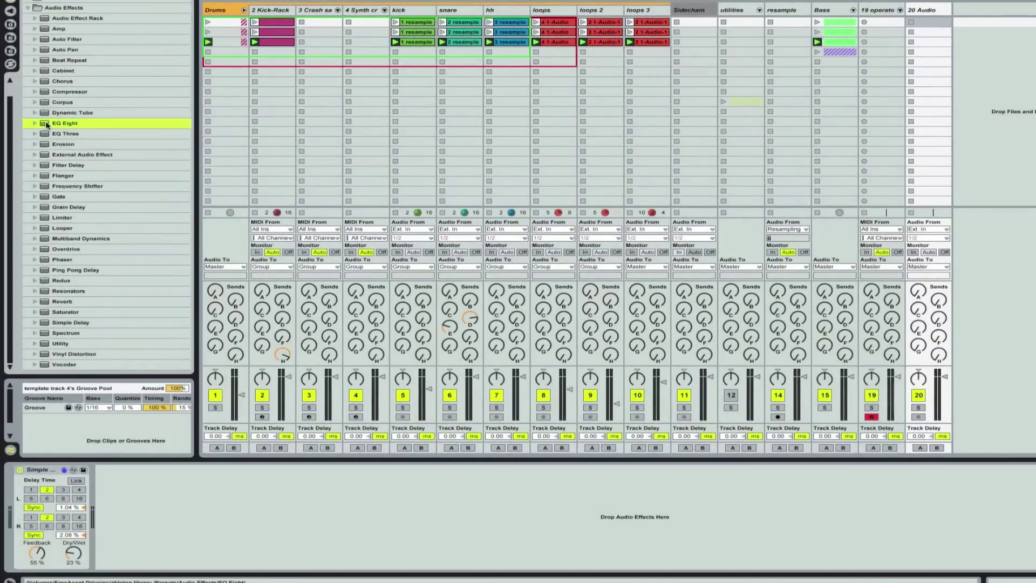
drag(46, 124, 17, 491)
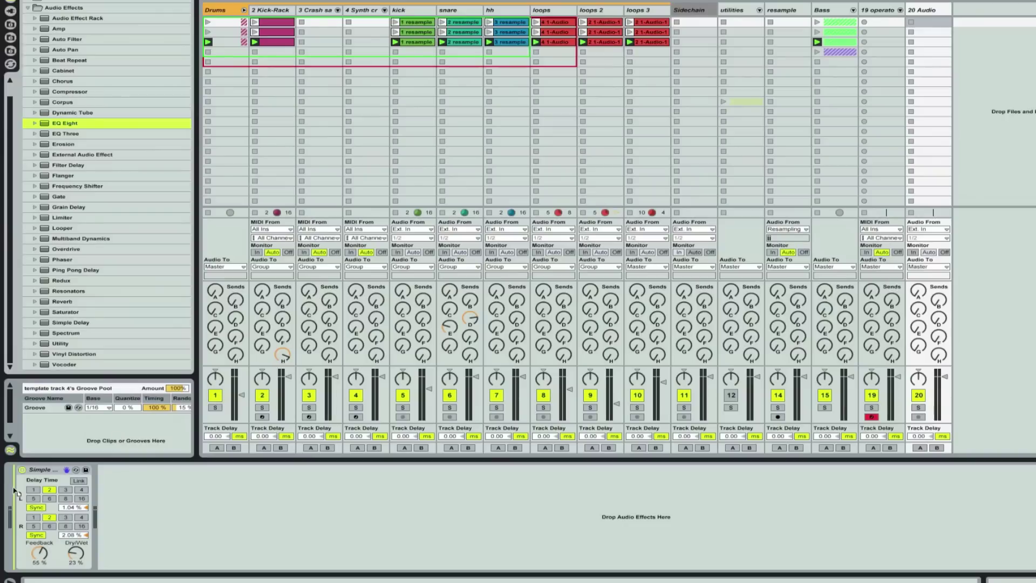
drag(17, 492, 17, 492)
click(81, 562)
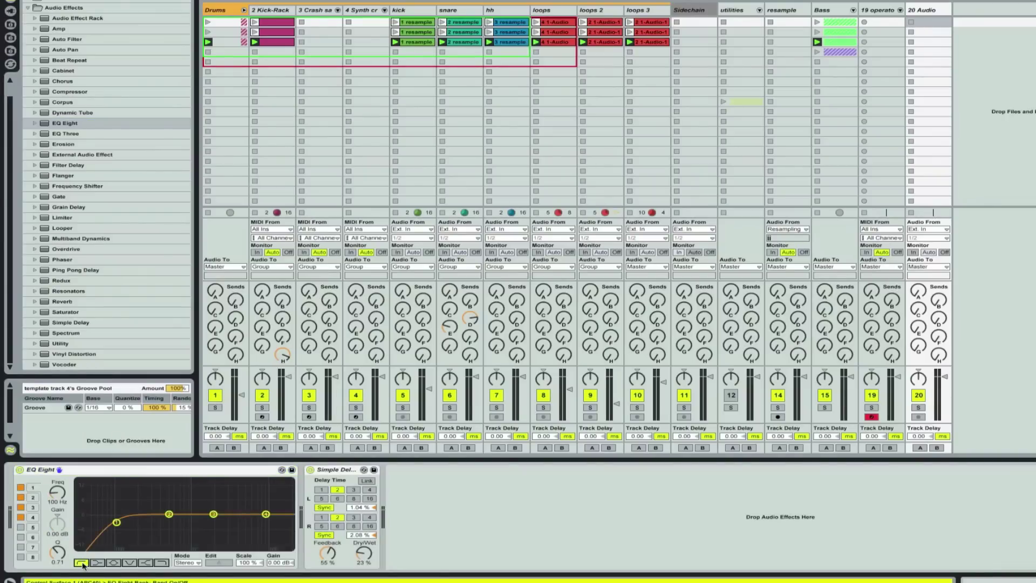
drag(55, 493, 55, 482)
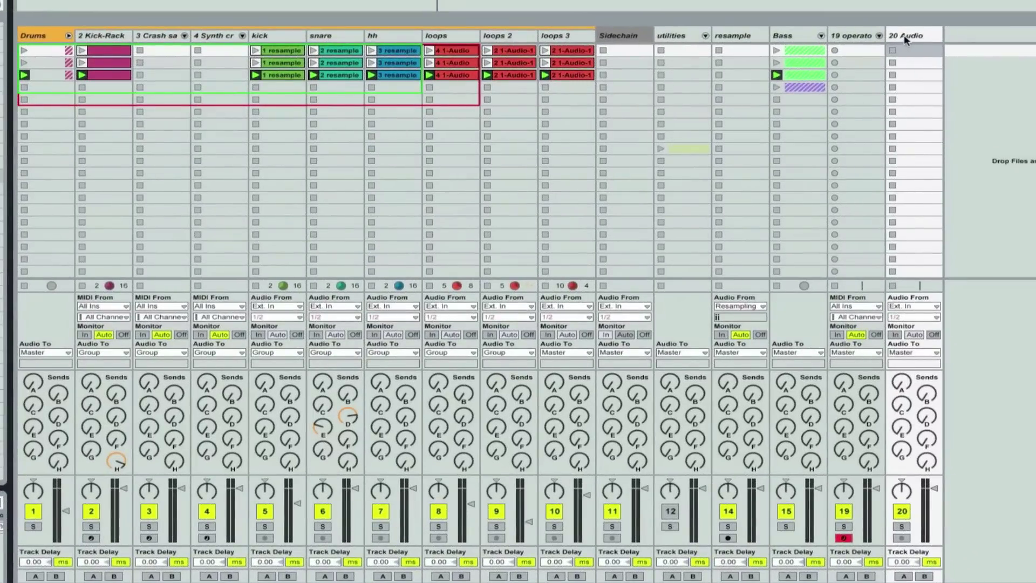
Rename the new audio track as whoop audio.
click(923, 9)
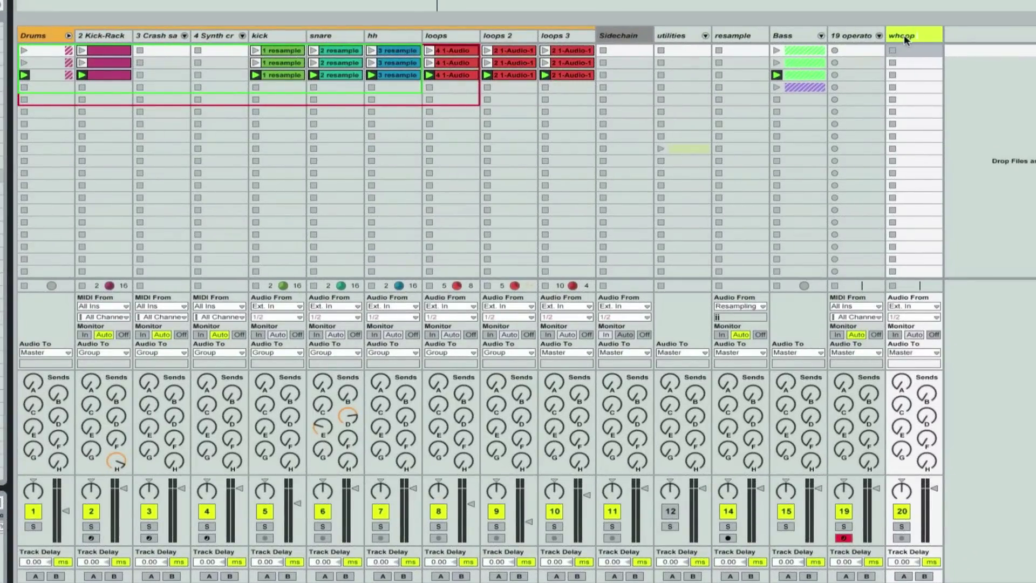
text(whoop audio)
key(Return)
Route the operator pads track's audio output to whoop audio and set the whoop audio track's monitoring to In.
click(866, 352)
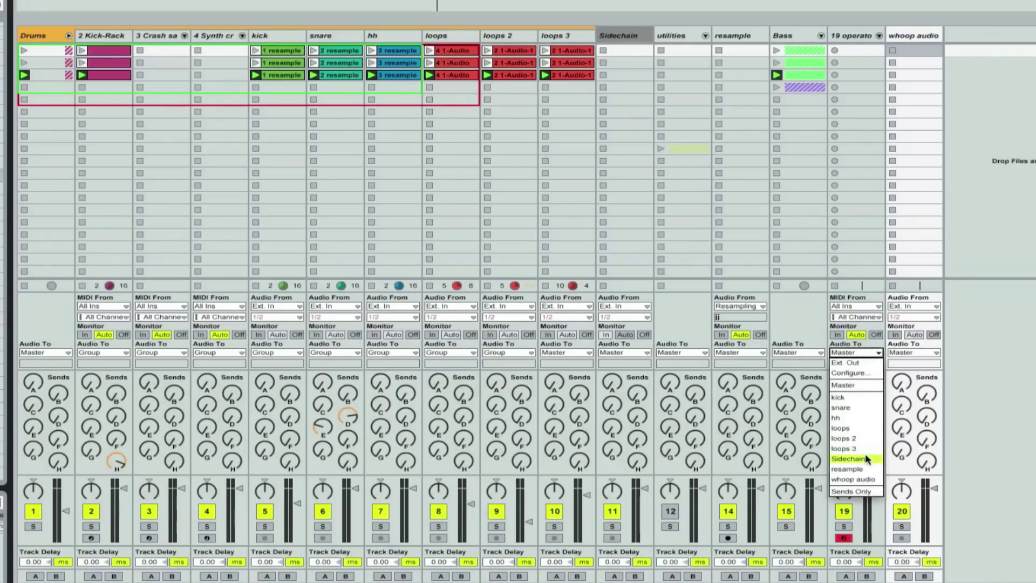
click(869, 479)
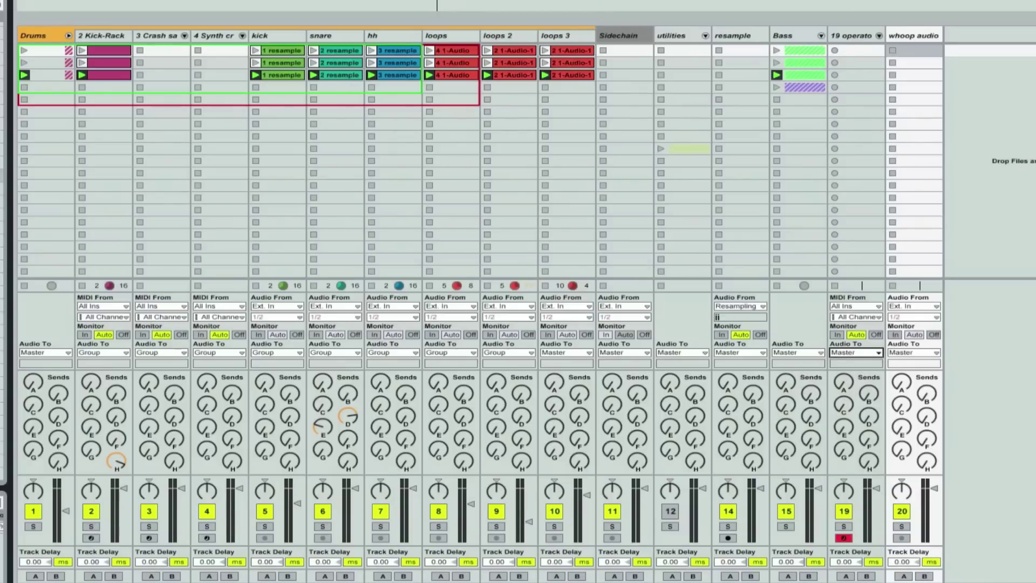
click(857, 35)
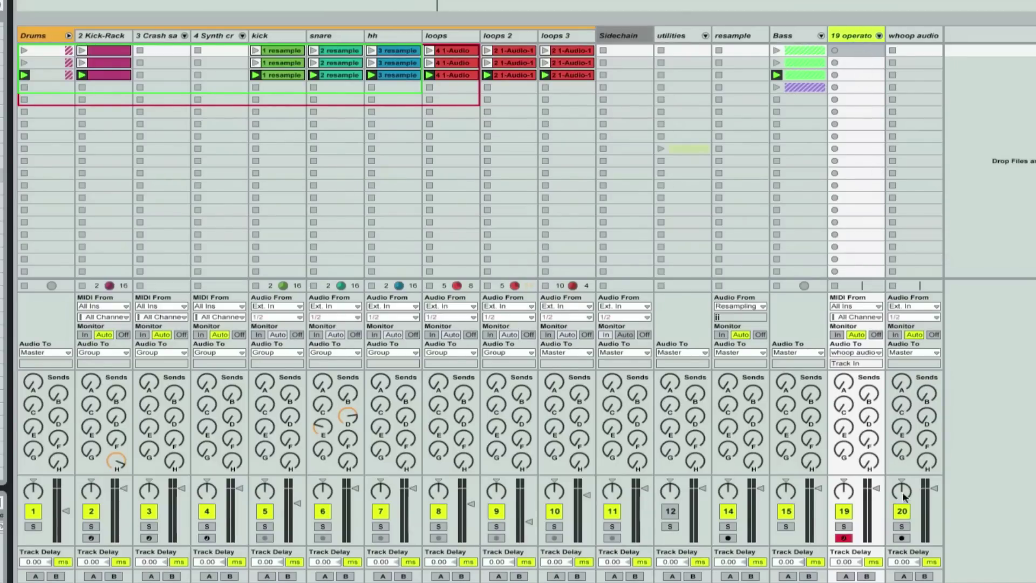
click(911, 33)
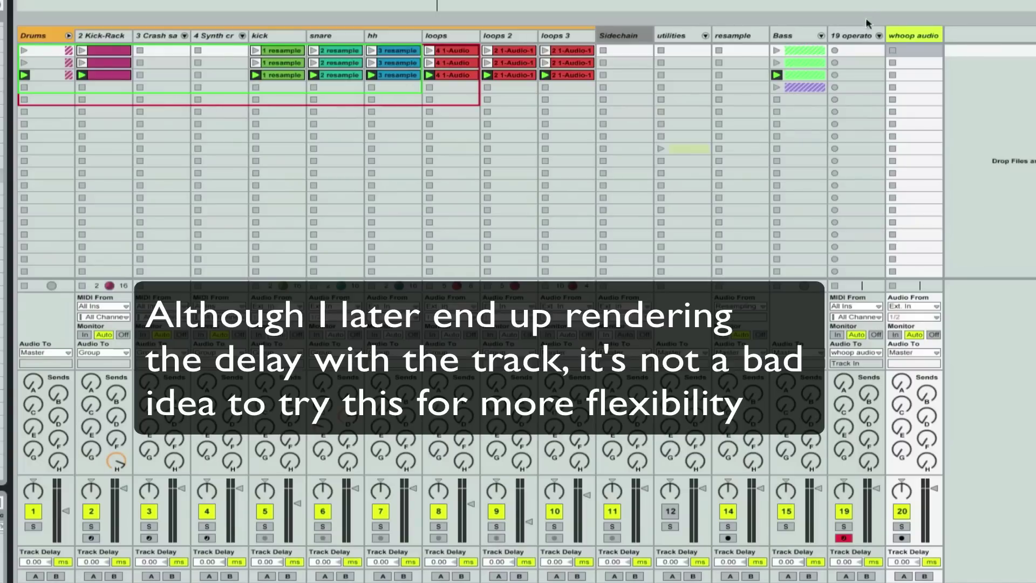
click(856, 36)
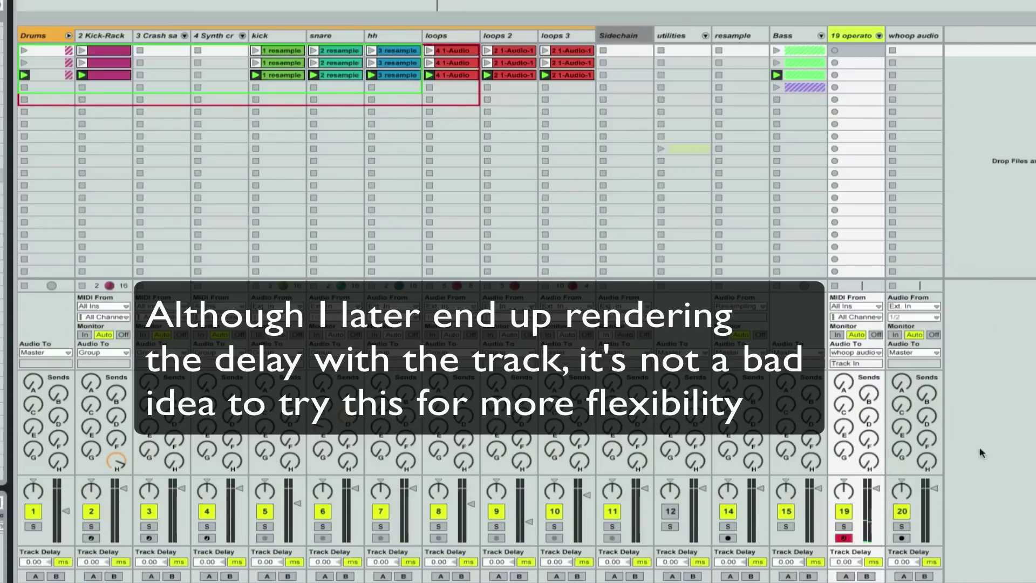
click(896, 335)
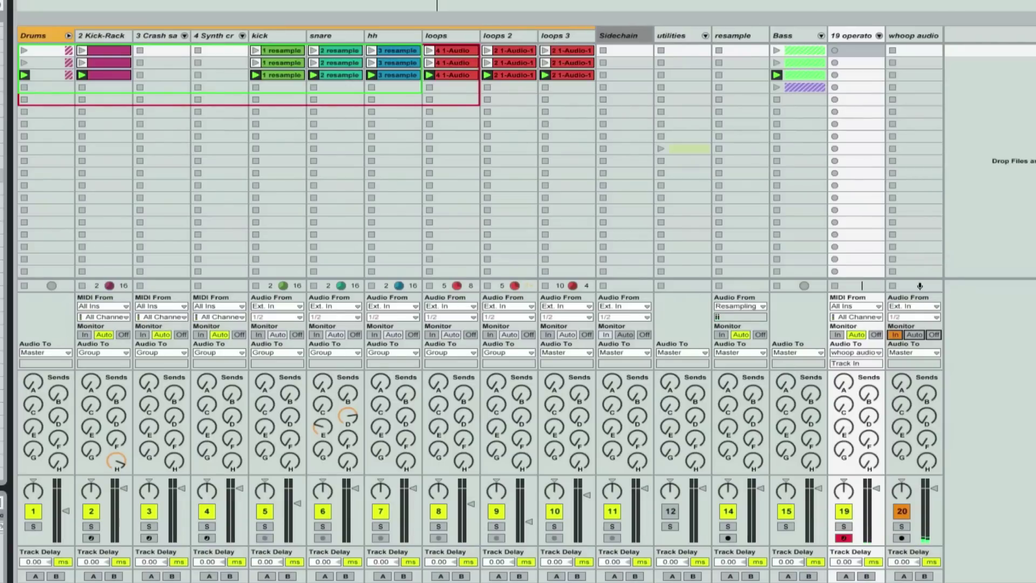
Record a MIDI clip into the first clip slot of the operator pads track.
click(860, 51)
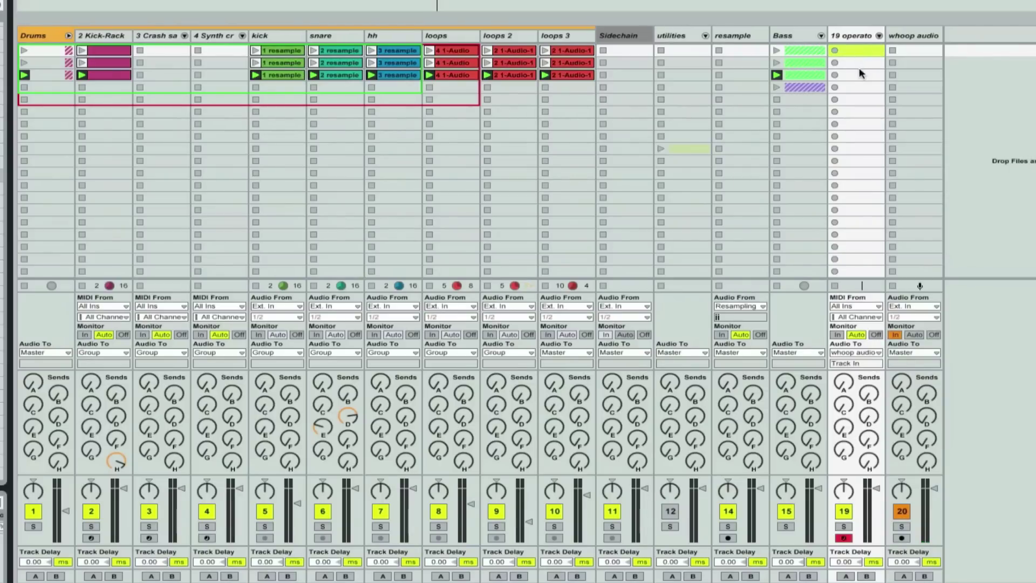
click(833, 48)
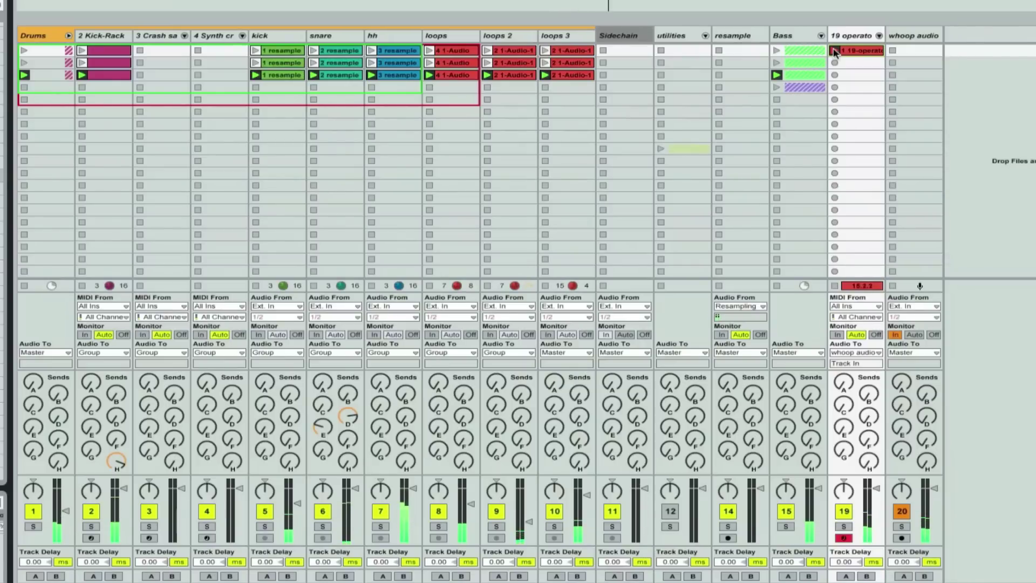
click(835, 53)
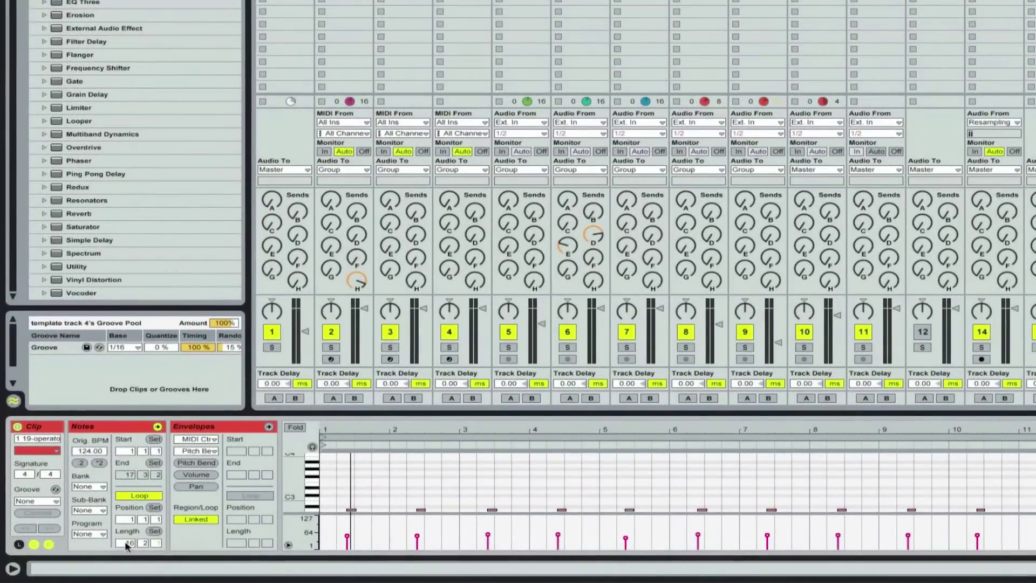
Set the recorded clip's loop length to 16 bars and duplicate the clip into the next two slots.
click(141, 543)
key(Return)
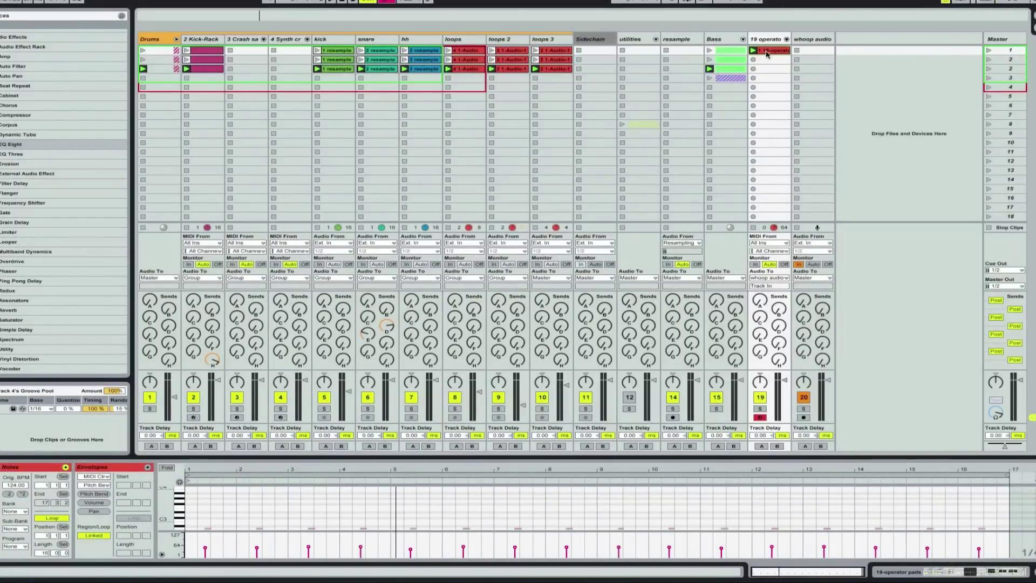
key(ctrl+d)
key(ctrl+d)
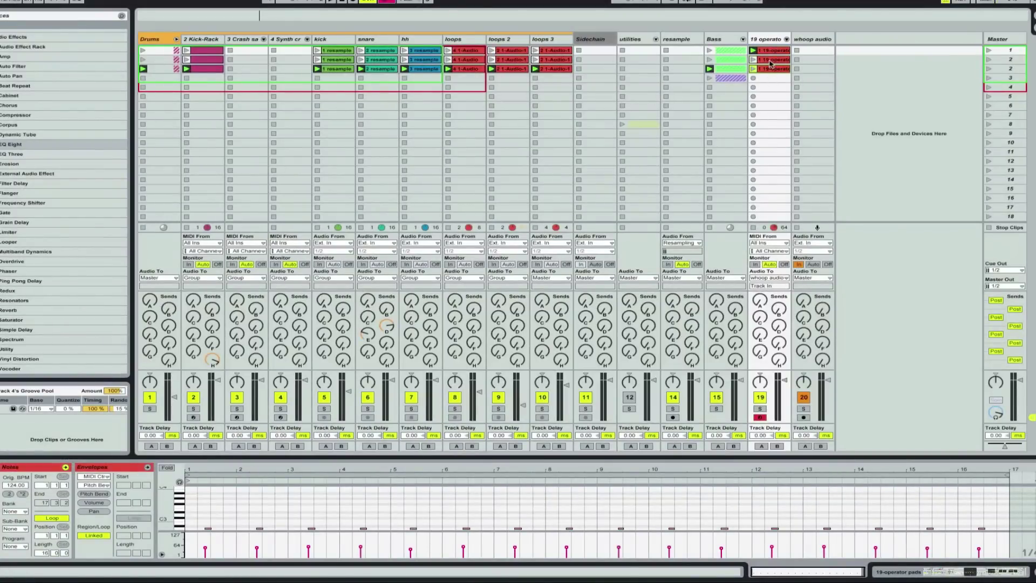
Transpose all notes in the second operator pads clip down one octave and launch that clip.
click(770, 63)
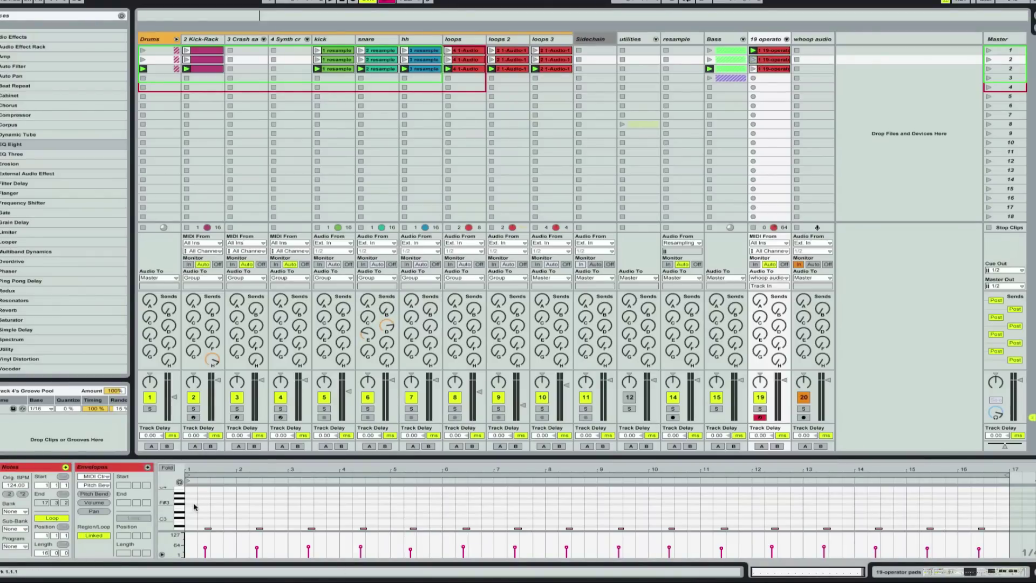
drag(204, 507, 1025, 558)
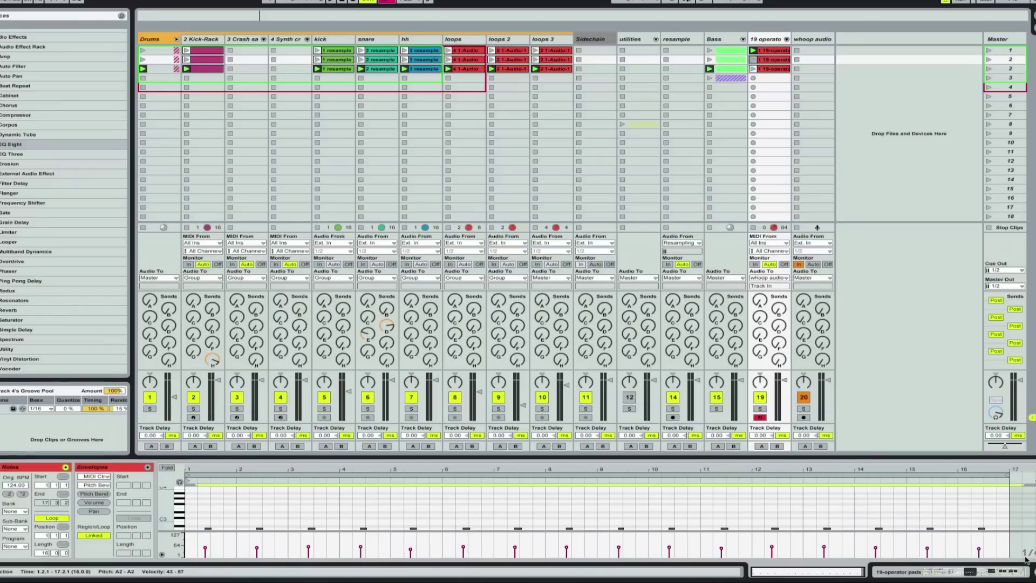
key(shift+Down)
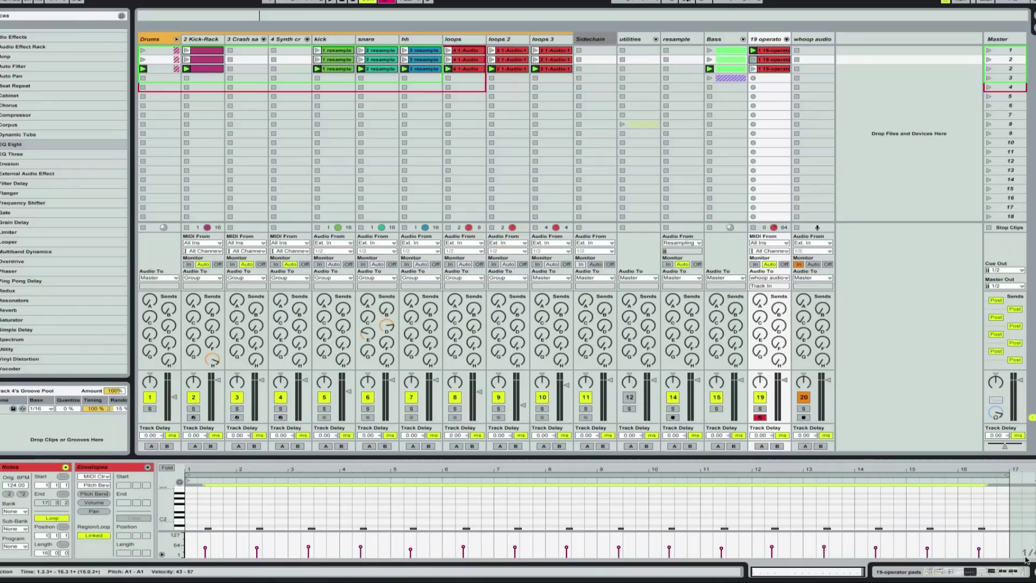
click(753, 61)
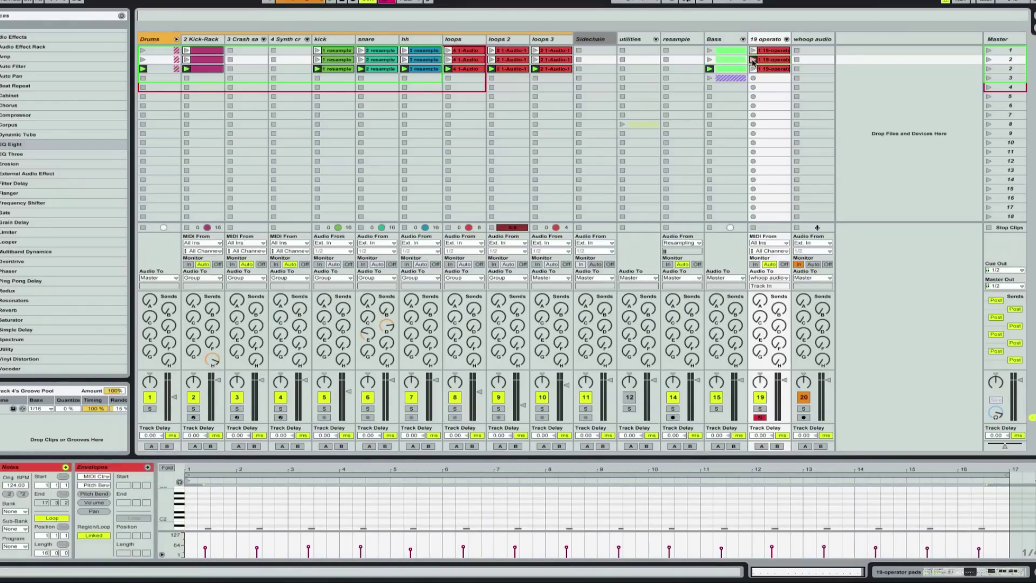
click(753, 61)
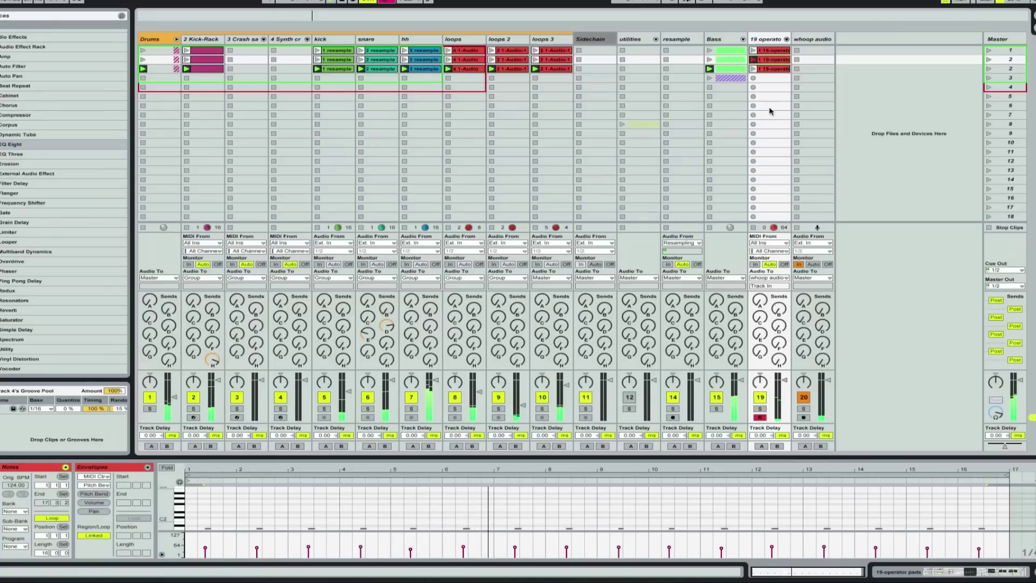
Transpose all notes in the third operator pads clip up one octave and launch that clip.
click(766, 61)
click(766, 69)
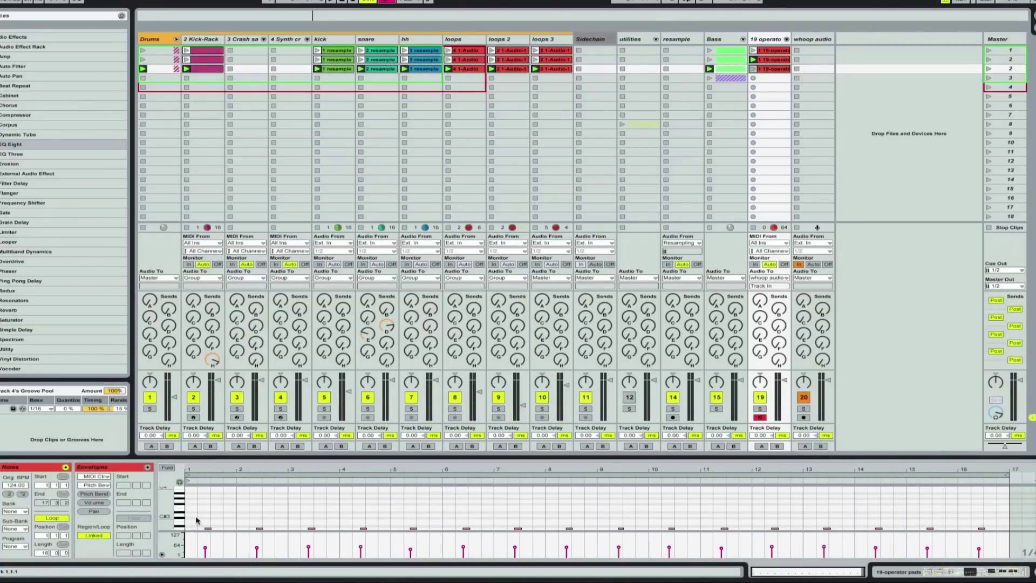
drag(197, 528, 1032, 528)
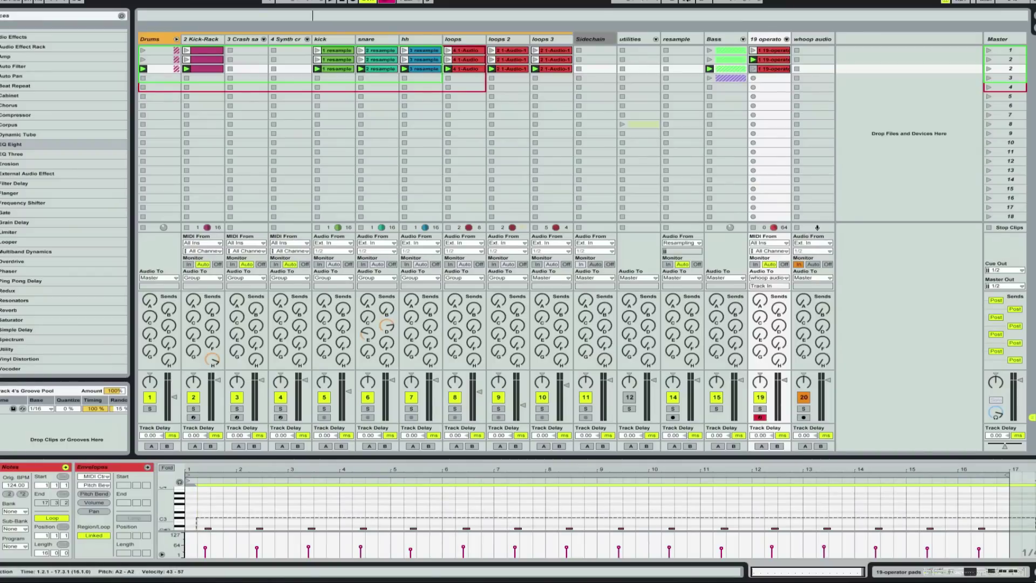
key(shift+Up)
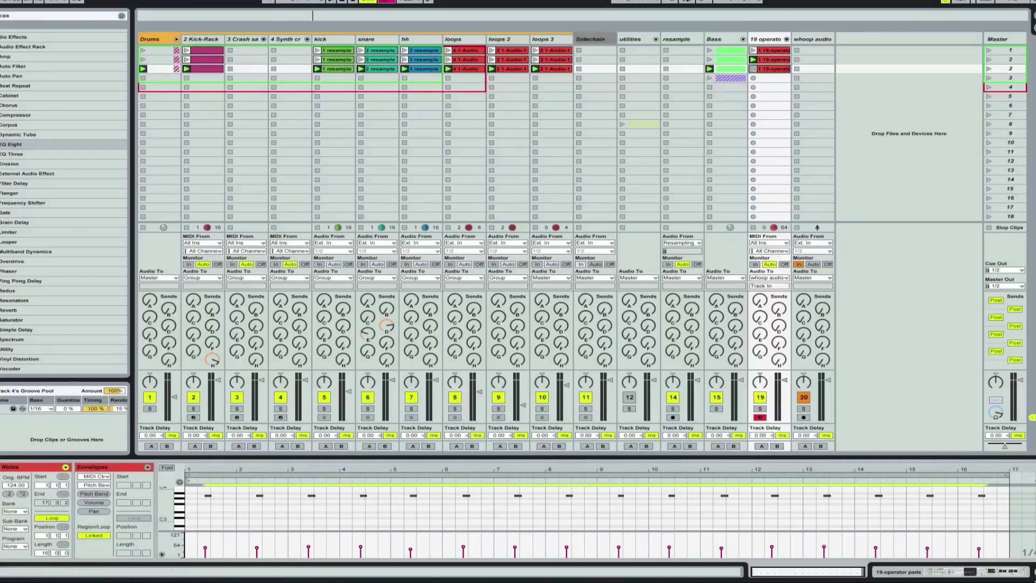
click(753, 70)
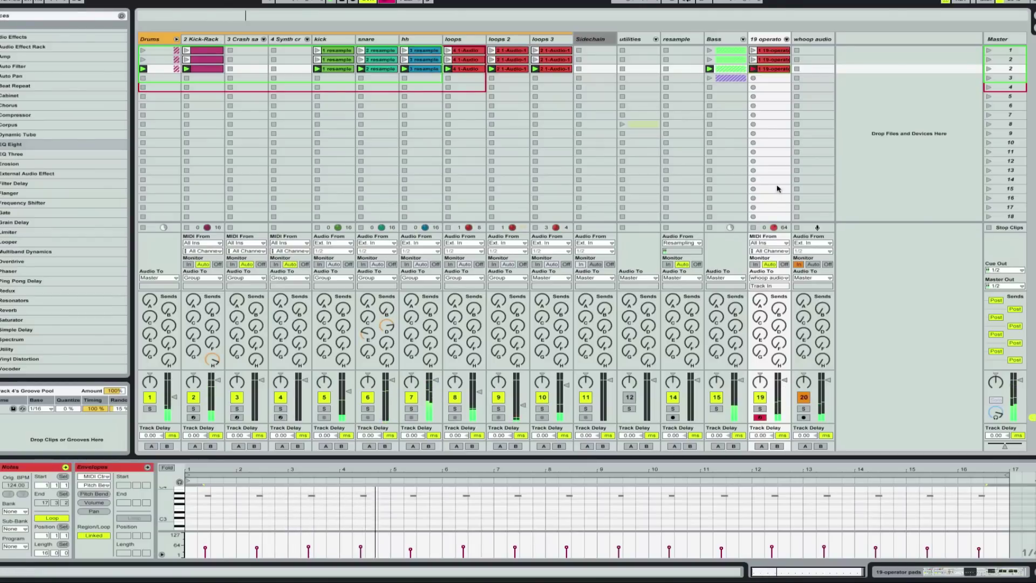
Duplicate the operator pads track twice.
click(767, 38)
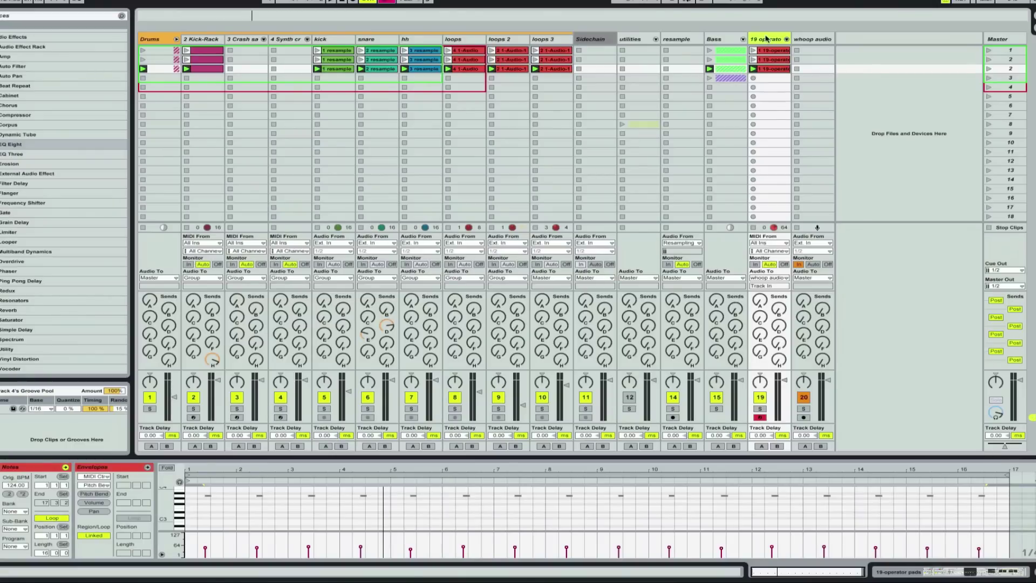
key(ctrl+d)
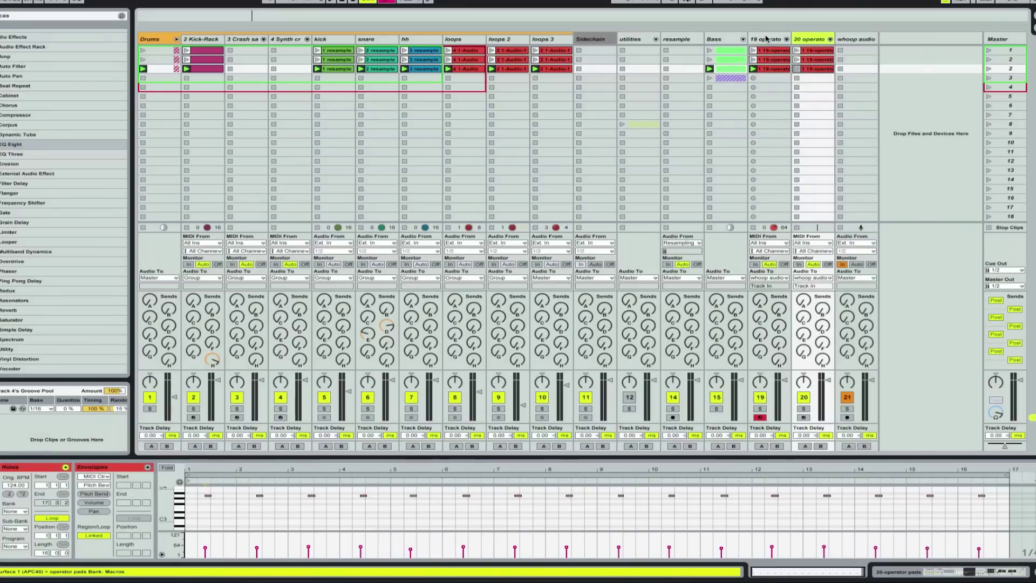
key(ctrl+d)
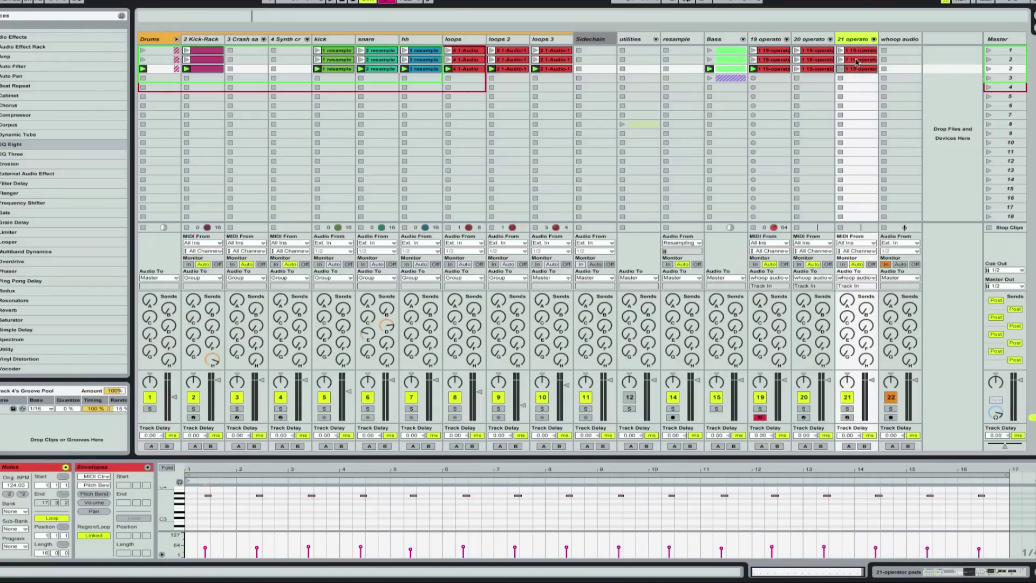
Show the device chain of the first duplicated operator pads track and solo that track.
click(804, 39)
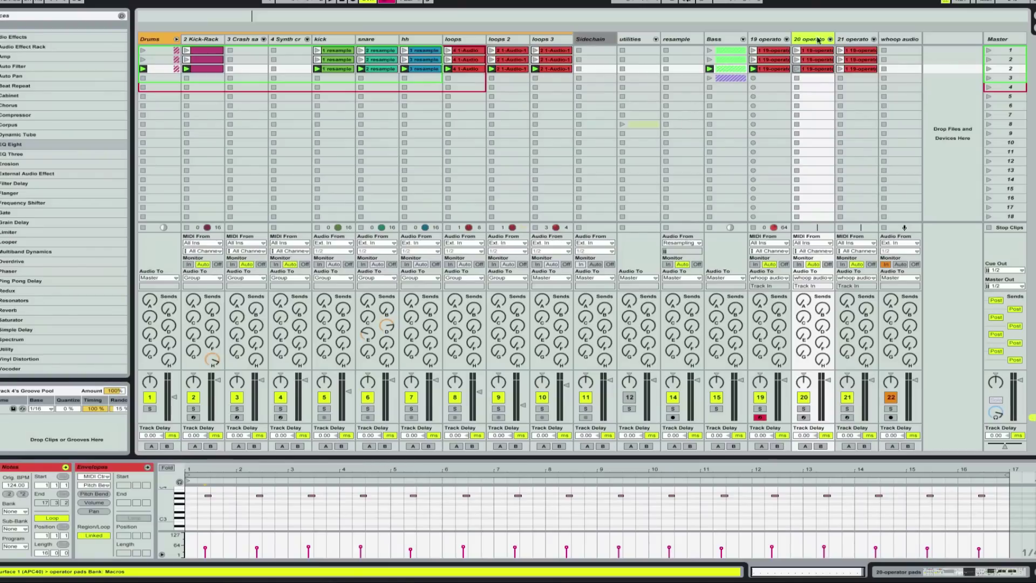
double_click(818, 39)
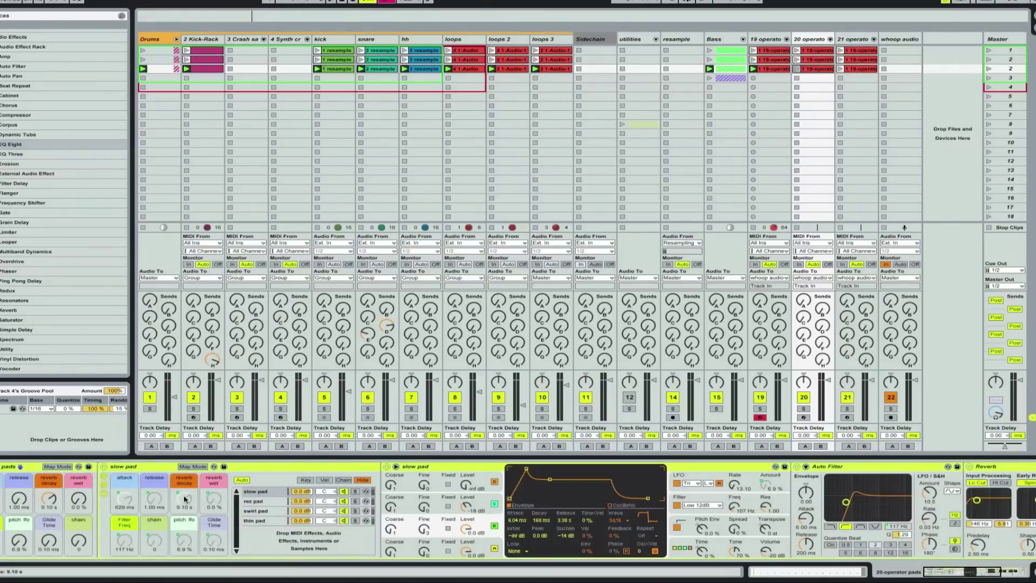
click(804, 408)
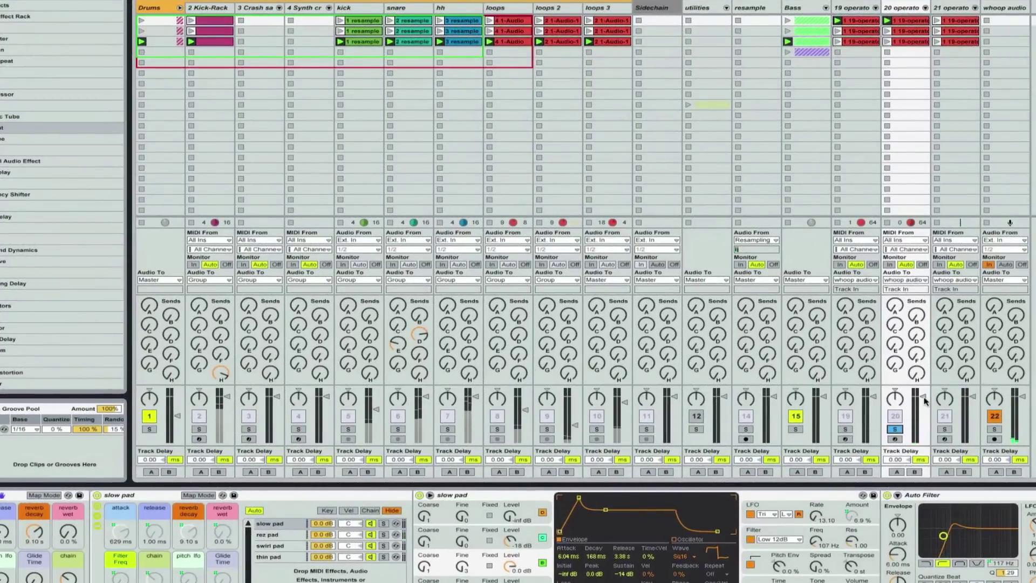
Lower the soloed operator pads track's volume slightly and audition its second and third clips.
drag(923, 396, 923, 402)
click(887, 31)
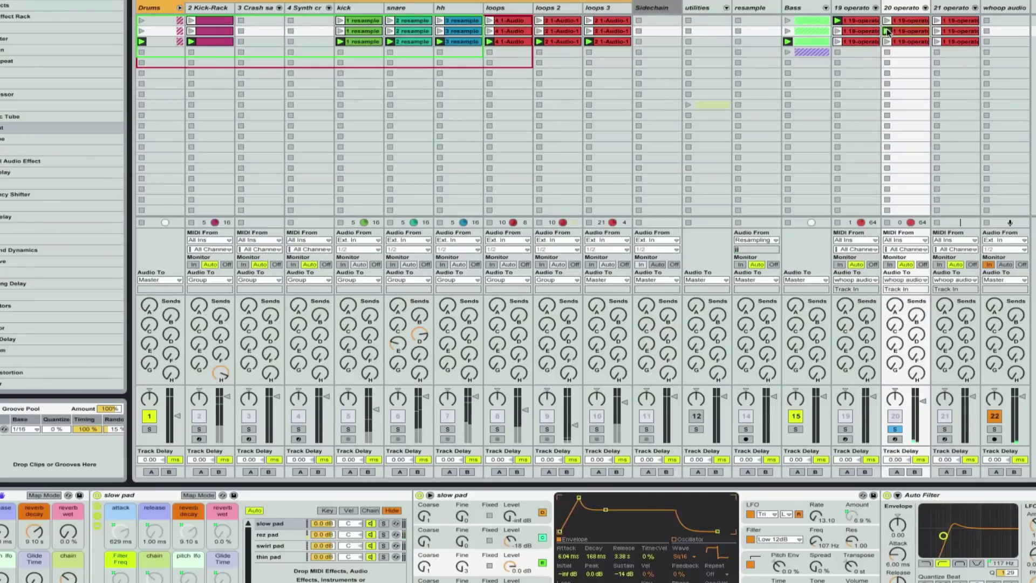
click(888, 41)
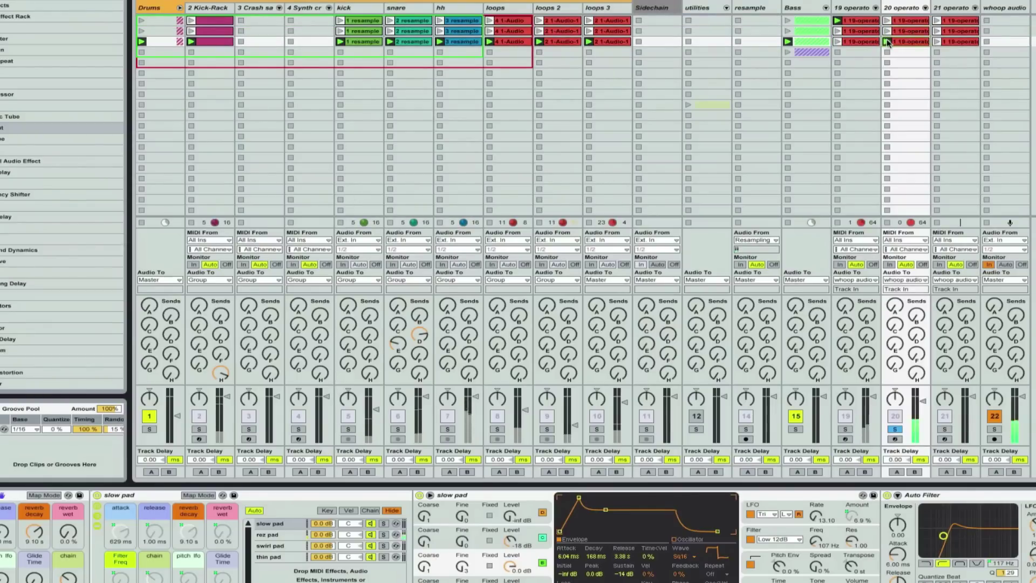
Unsolo the 20 operator pads track, lower its volume slightly against the full mix and launch its second clip.
click(894, 428)
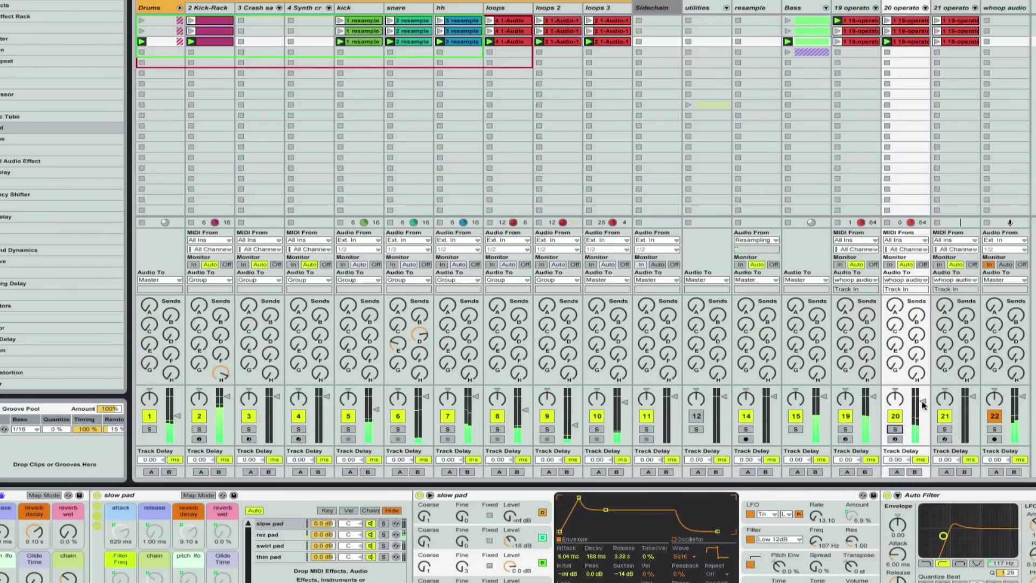
drag(922, 400, 922, 403)
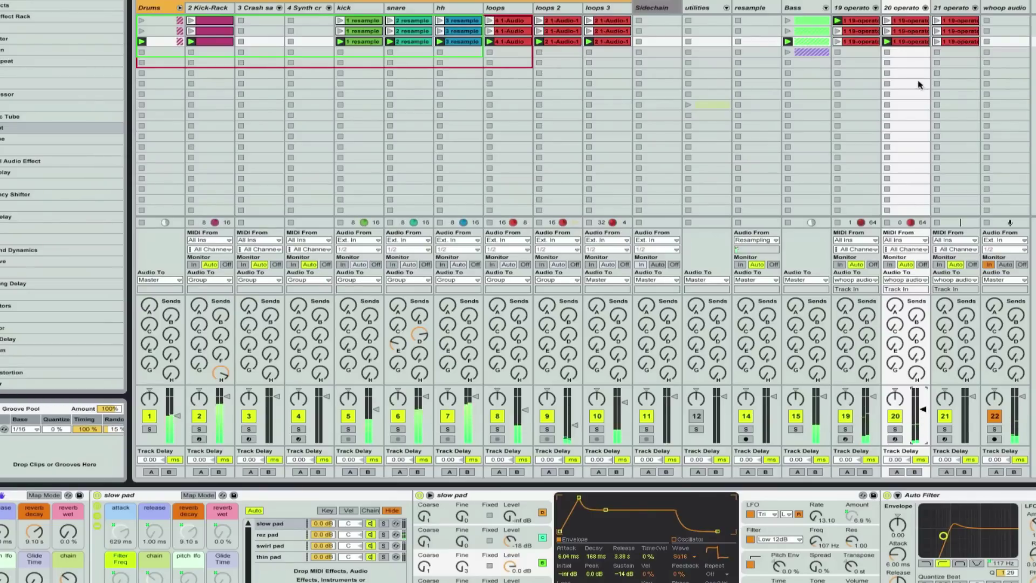
click(886, 31)
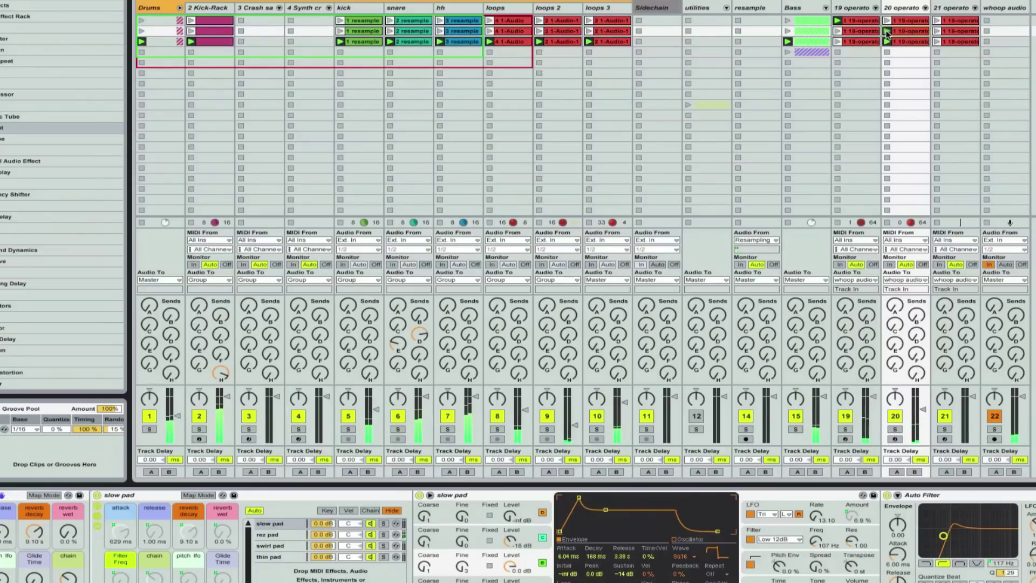
Solo the 20 operator pads track while setting its attack macro to 428 ms and its chain macro to 42.
click(894, 429)
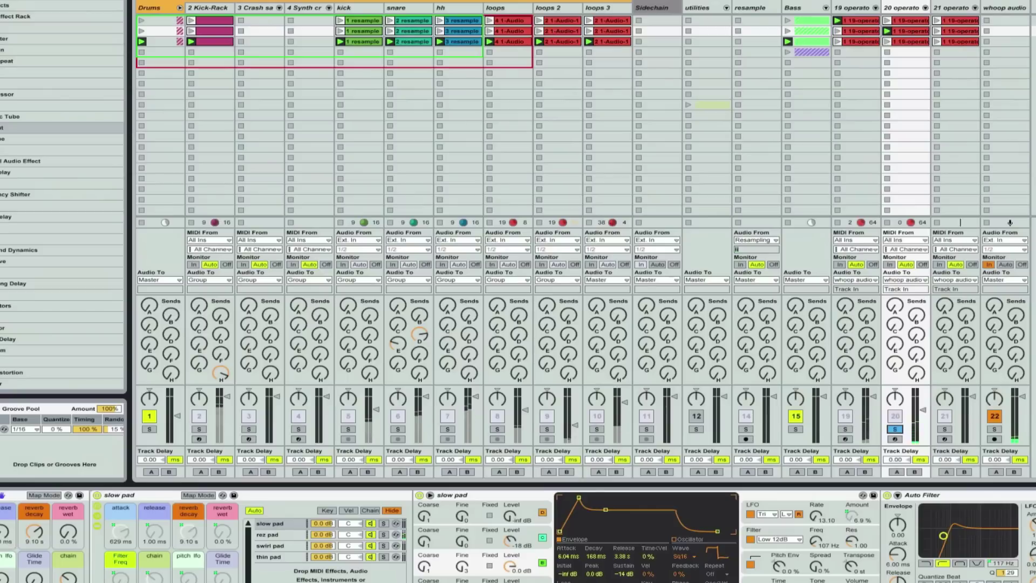
click(899, 9)
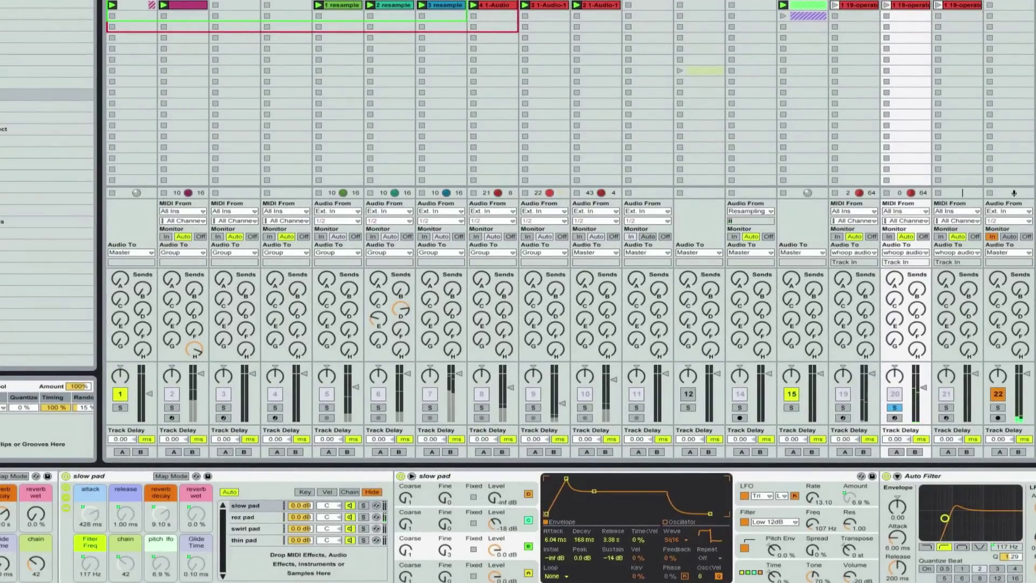
click(893, 408)
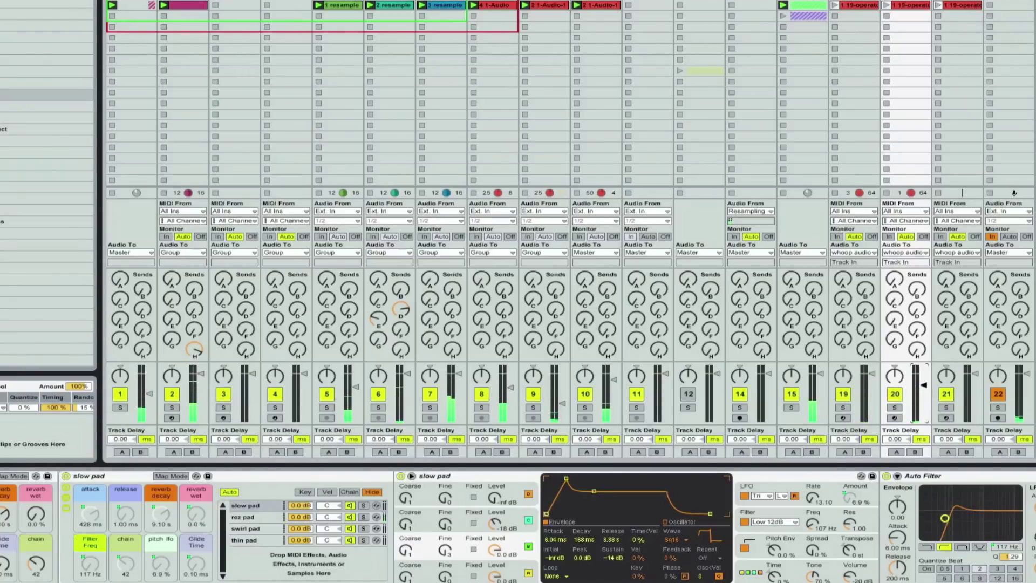
Set the 20 operator pads track's delay to 74 ms and lower its volume slightly.
click(895, 440)
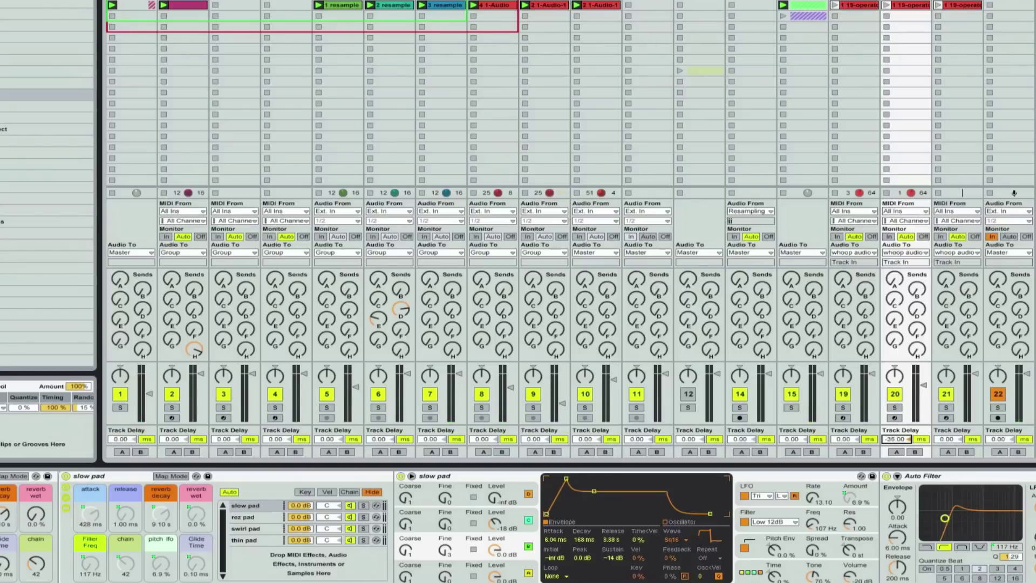
mouse_move(896, 440)
mouse_down()
mouse_move(896, 426)
mouse_move(894, 441)
mouse_up()
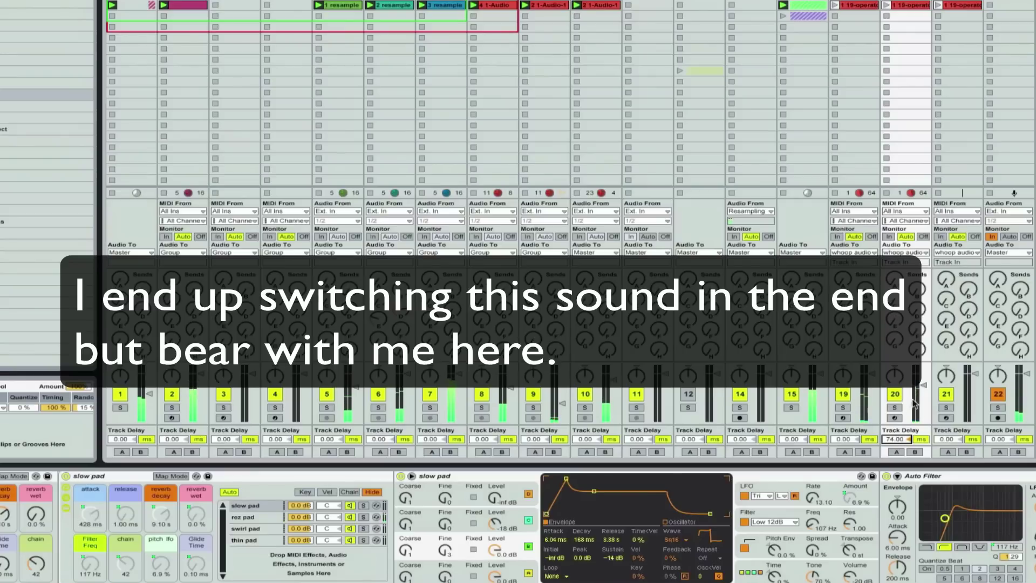
drag(924, 385, 923, 392)
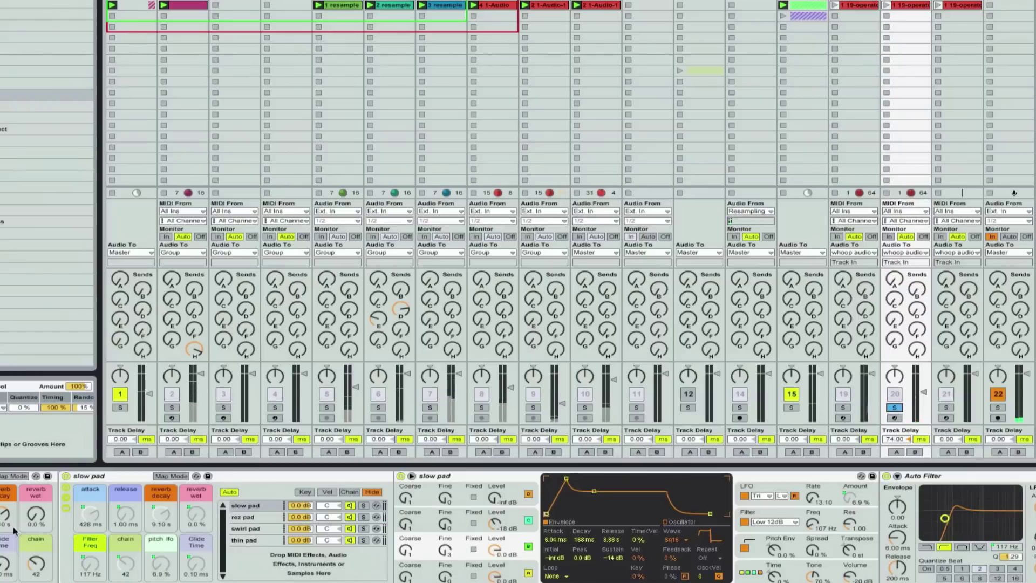
Solo the 20 operator pads track and raise its Filter Freq macro to 242 Hz.
click(894, 409)
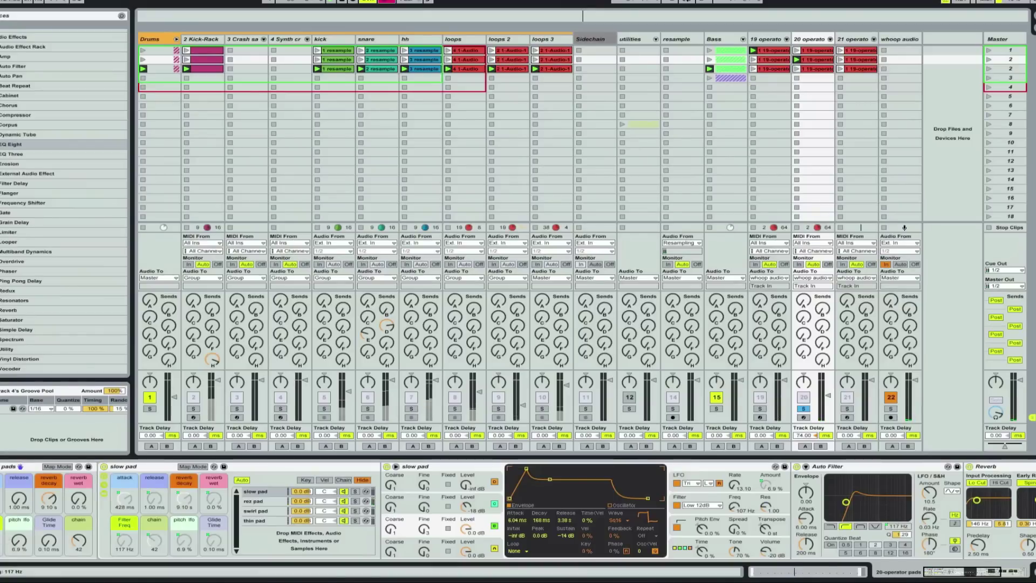
drag(0, 542, 0, 534)
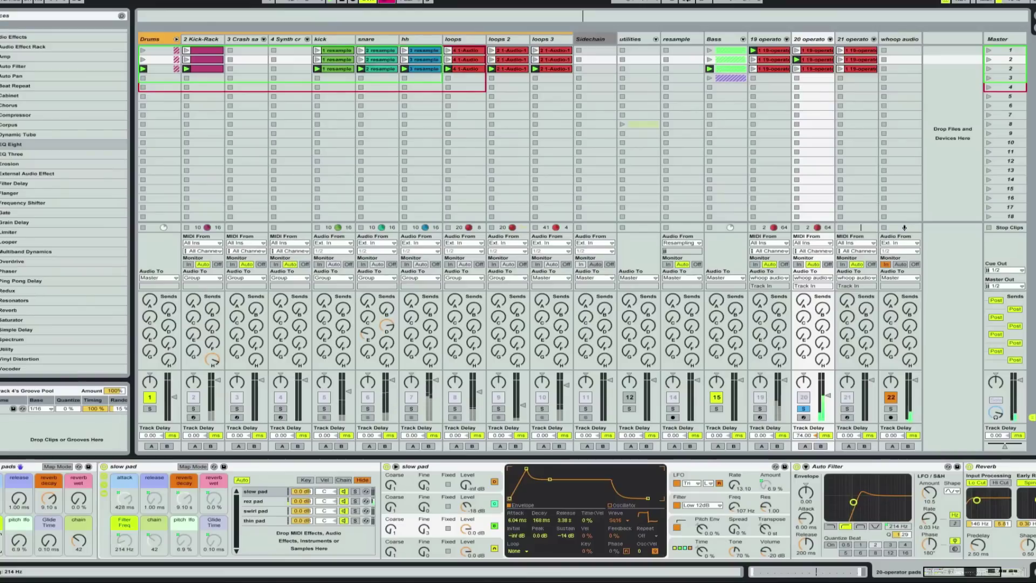
drag(1, 534, 1, 532)
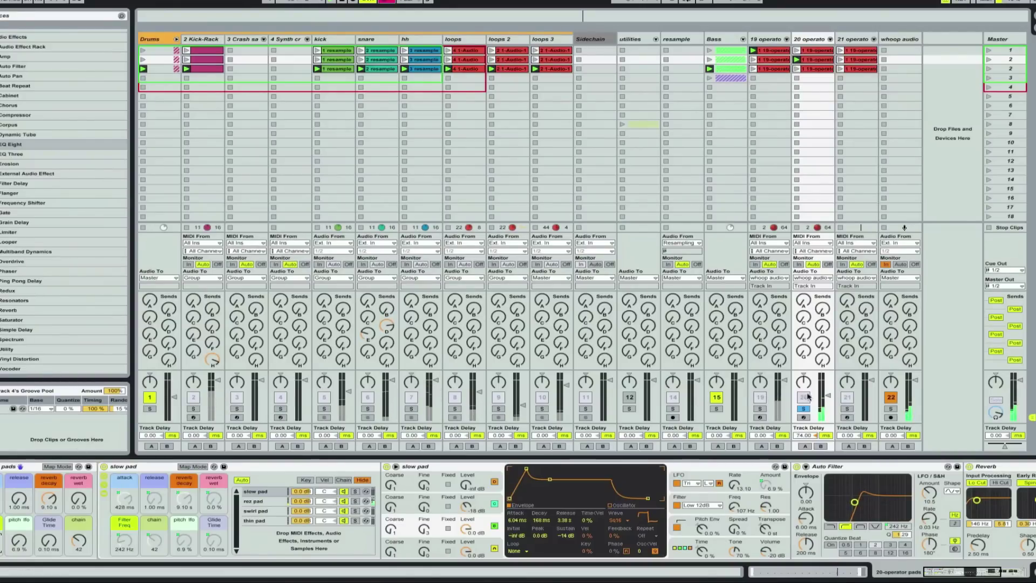
Rebalance the 20 operator pads track in the full mix to about -11.8 dB and shift its pan slightly off centre.
drag(827, 395, 828, 384)
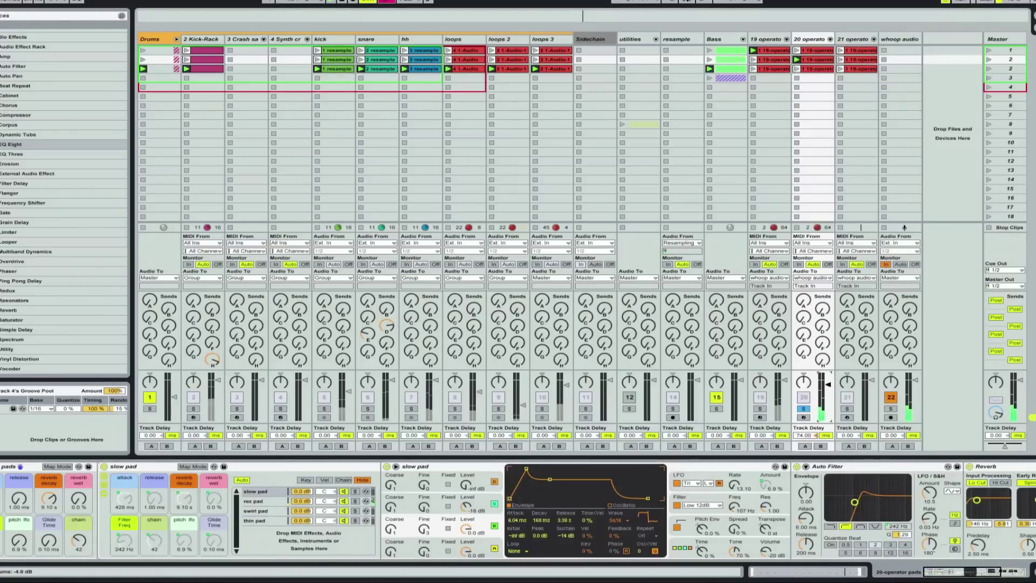
click(803, 408)
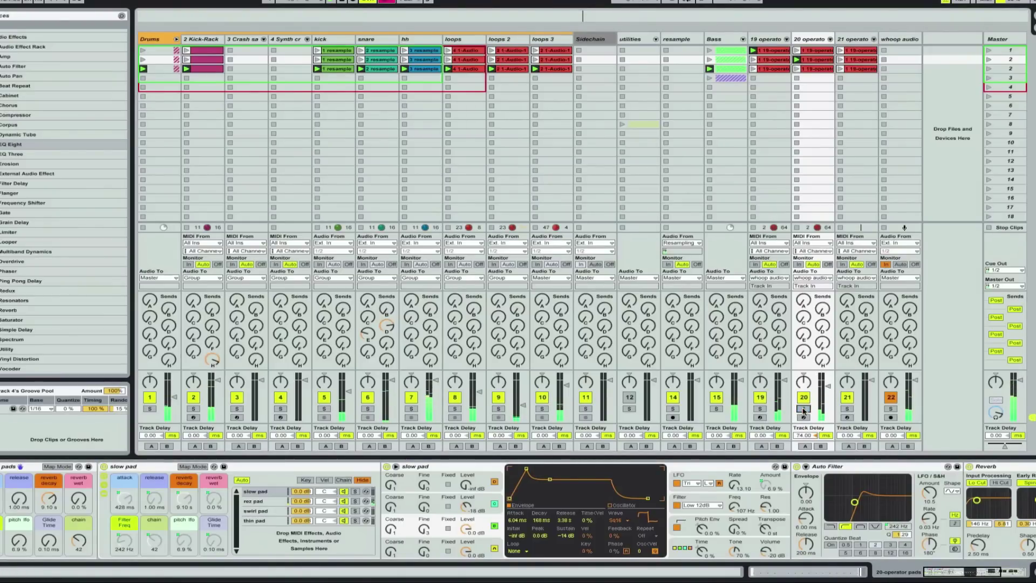
drag(823, 393, 824, 398)
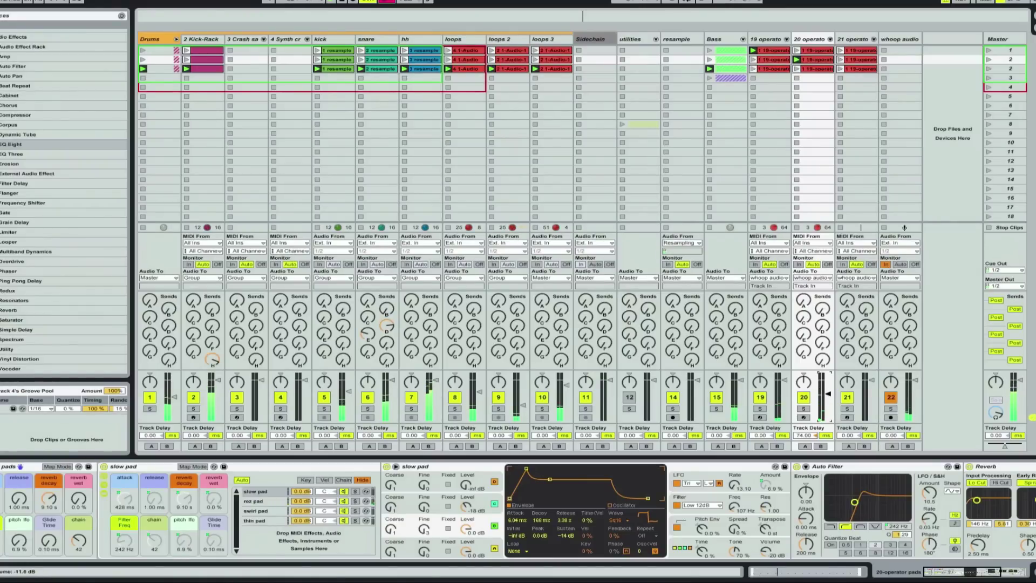
click(803, 381)
mouse_move(803, 381)
mouse_down()
mouse_move(803, 372)
mouse_move(803, 381)
mouse_up()
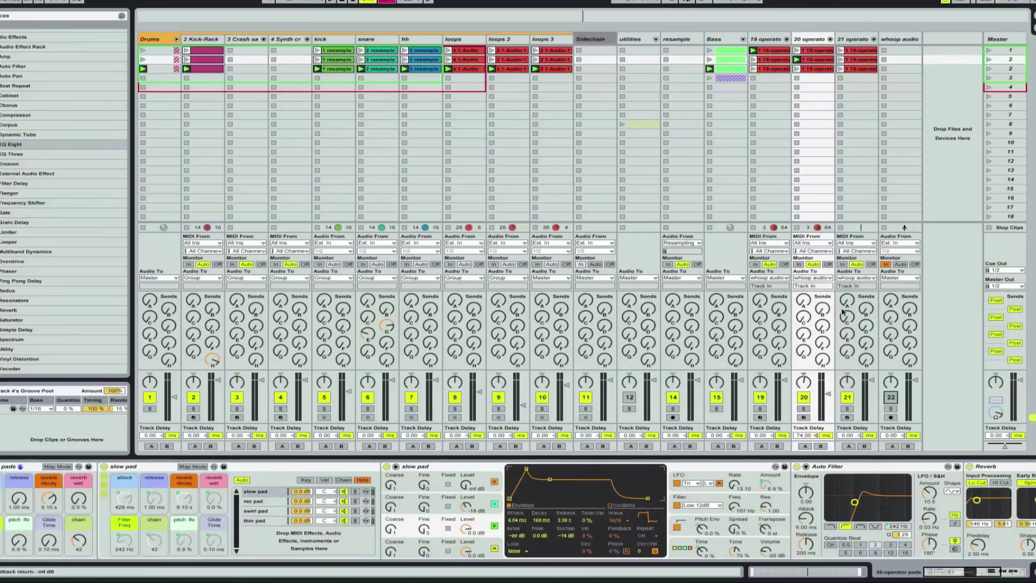
Solo the 21 operator pads track and raise its chain macro to 67.
click(848, 409)
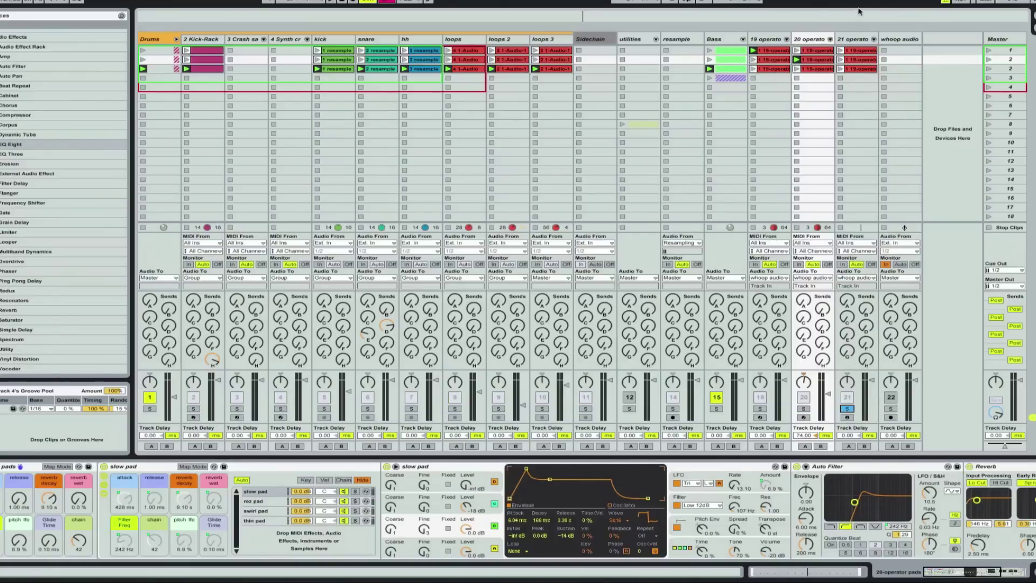
click(851, 39)
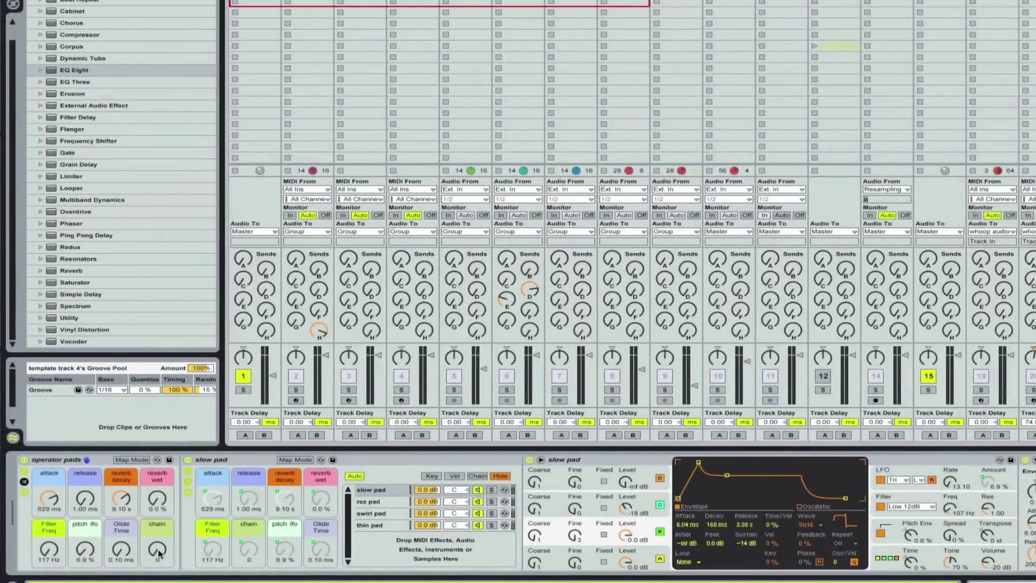
drag(157, 549, 157, 526)
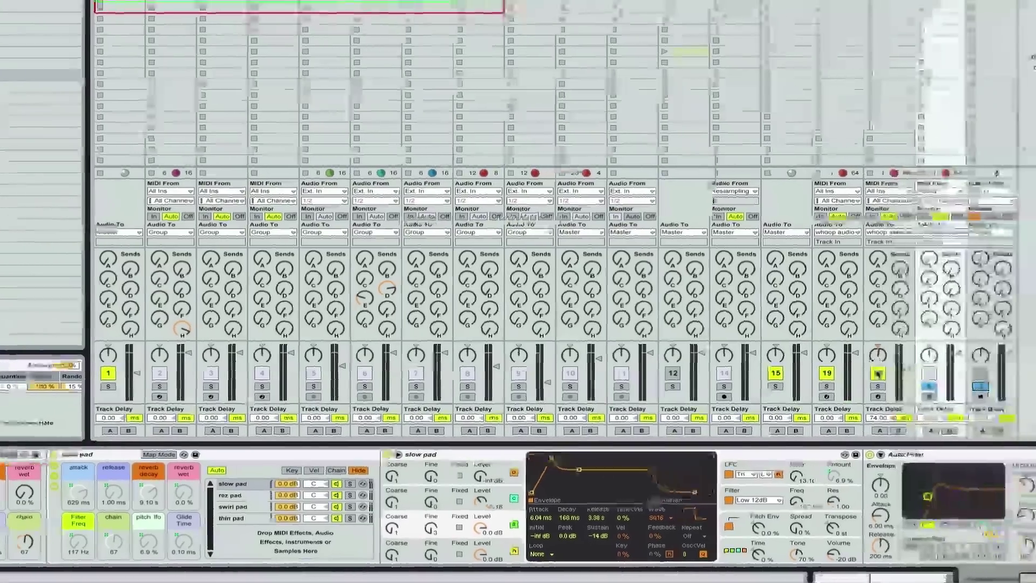
Deactivate the 19 and 20 operator pads tracks and set the 21 operator pads track's chain macro to 113 during playback.
click(880, 374)
click(830, 373)
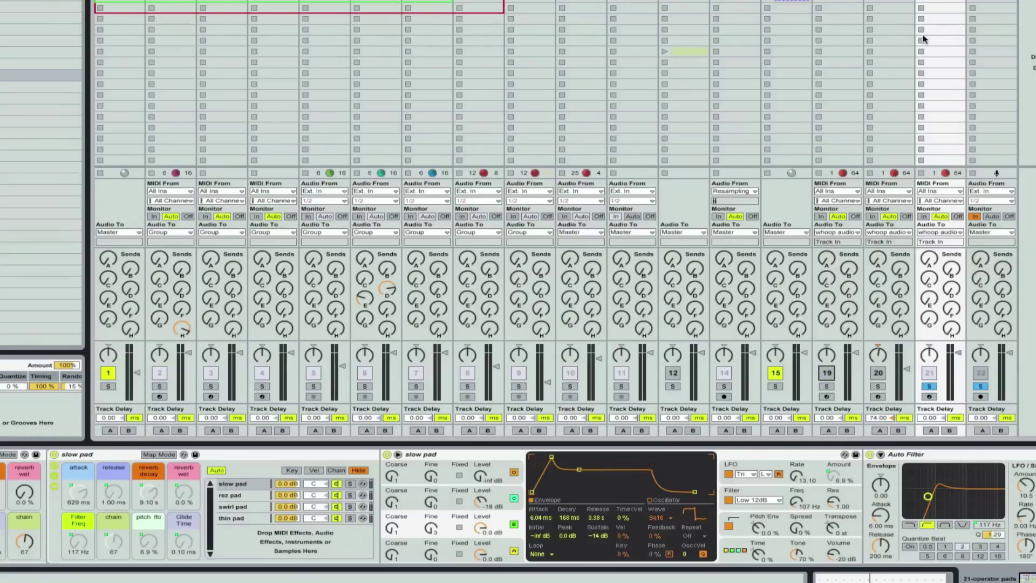
key(space)
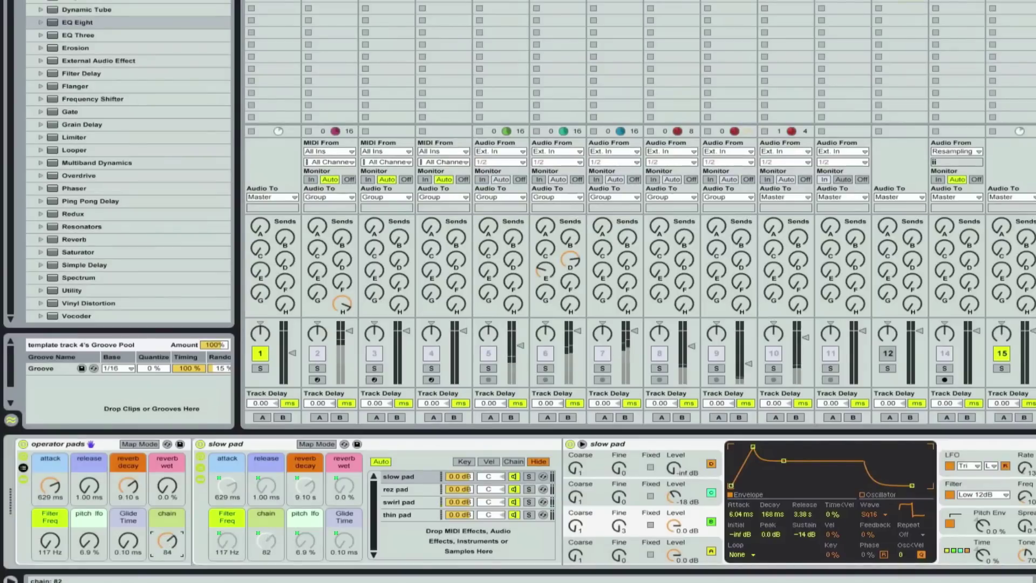
drag(167, 541, 170, 541)
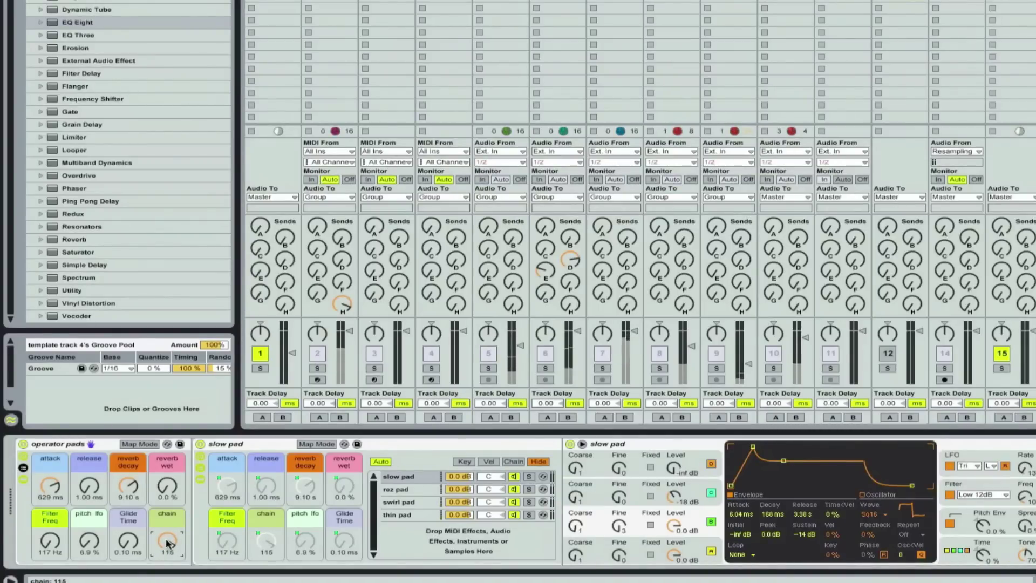
drag(168, 542, 168, 544)
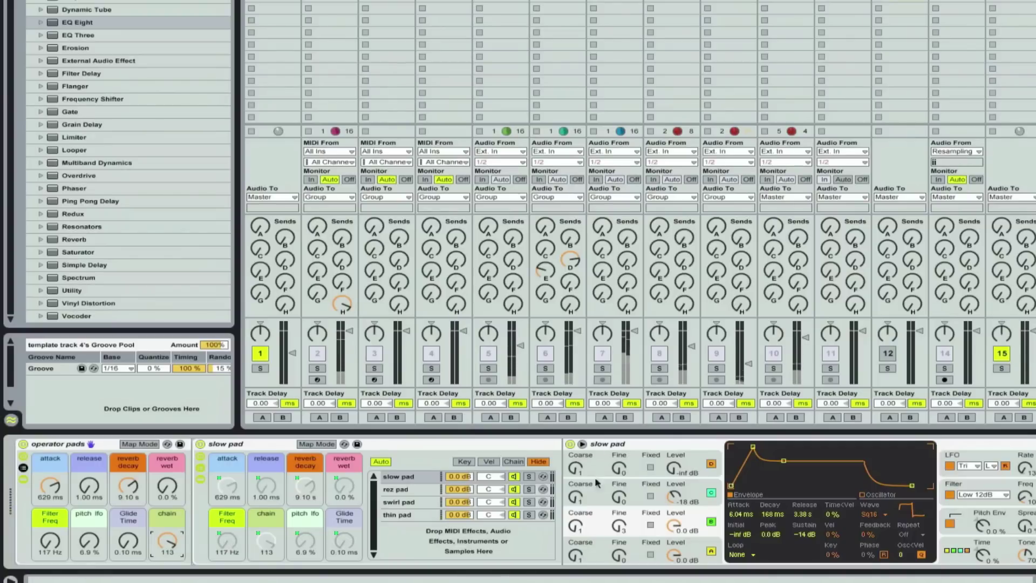
Set the thin pad's Operator envelope release to 13.8 ms and shorten the operator pads rack's attack macro.
click(403, 515)
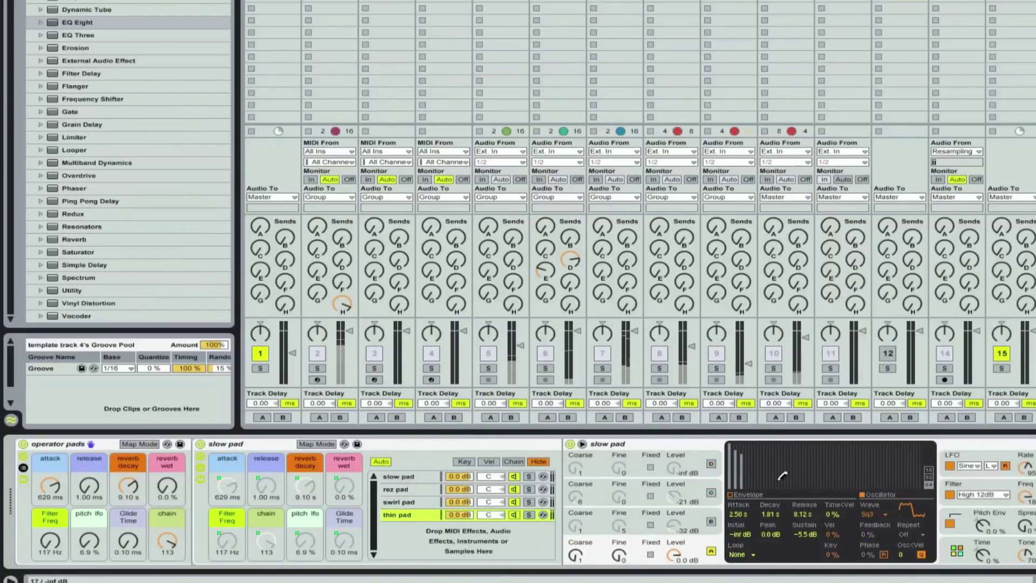
click(733, 495)
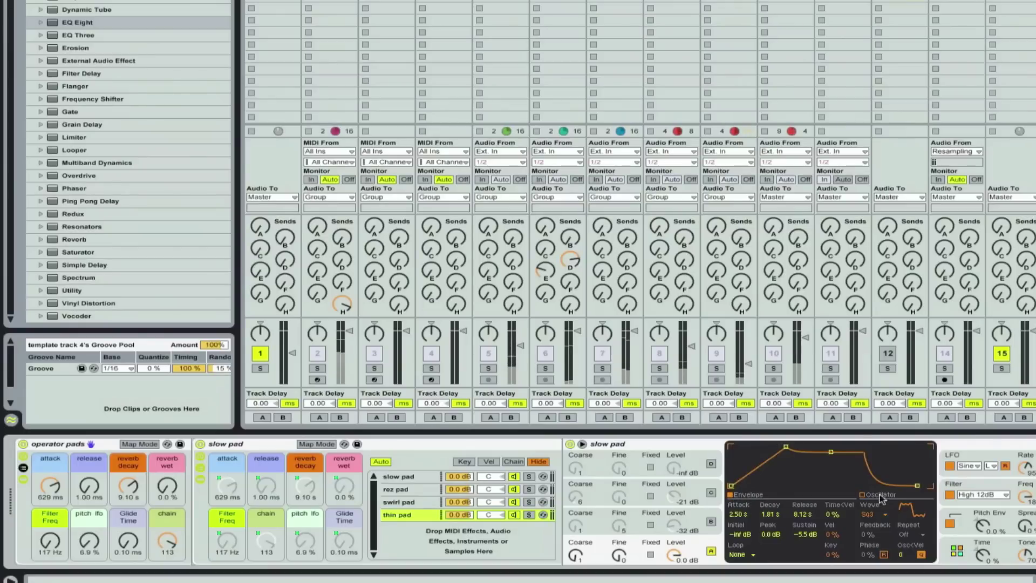
drag(917, 487, 879, 487)
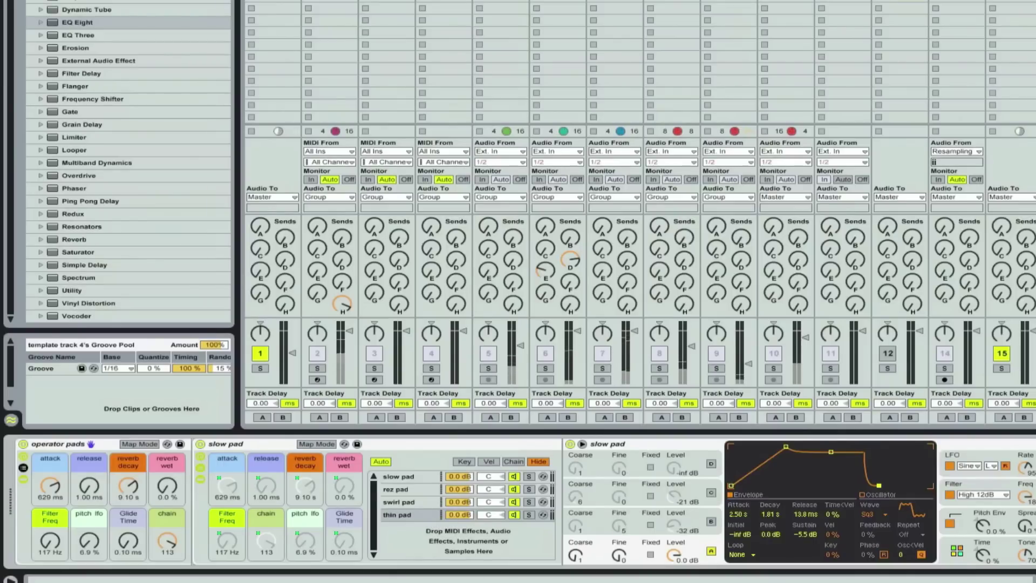
scroll(518, 502, right, 8)
scroll(518, 502, left, 8)
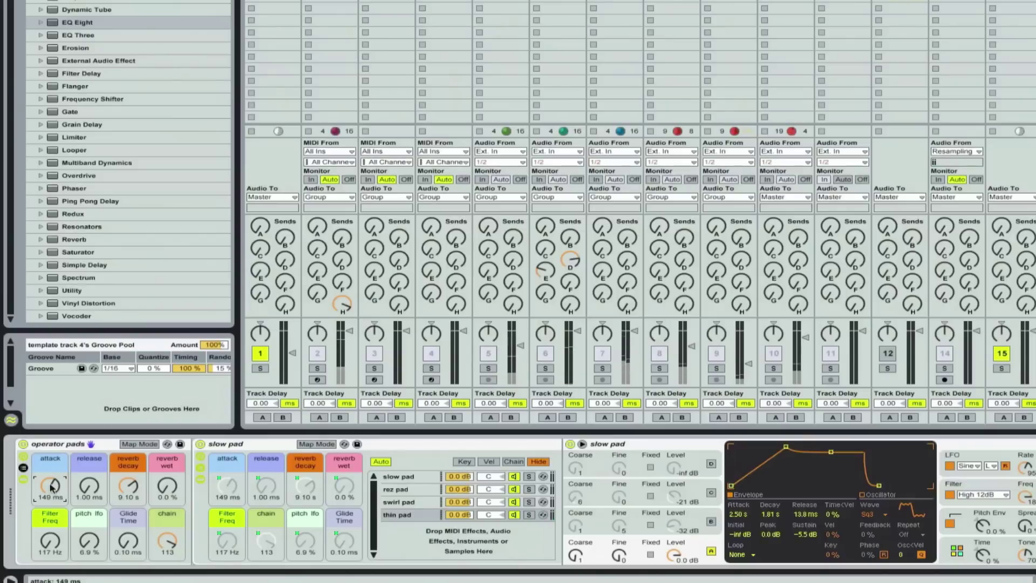
drag(50, 485, 50, 481)
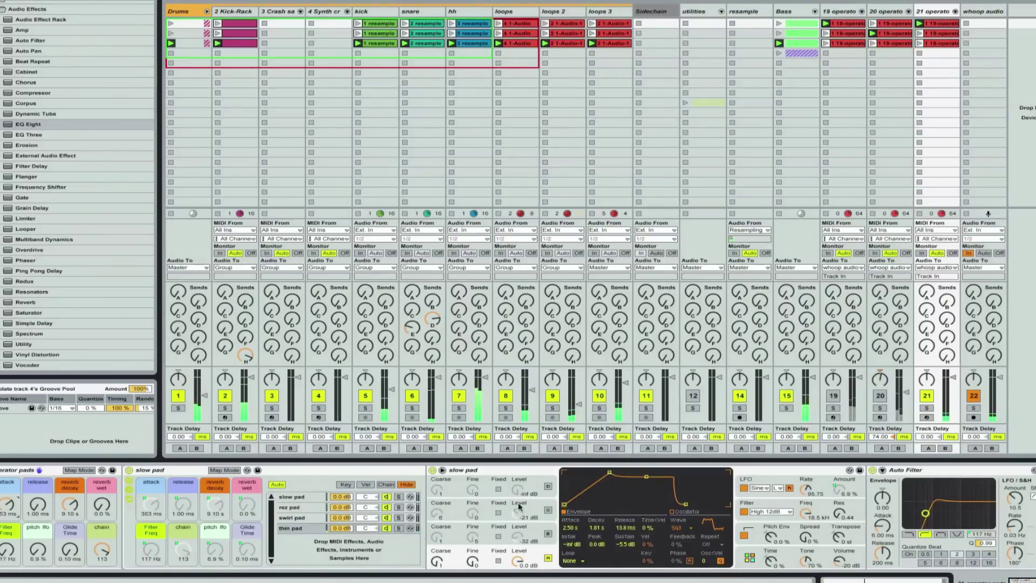
Add a Utility device to the end of the 21 operator pads track's chain and set its gain to 15.6 dB.
scroll(584, 514, right, 7)
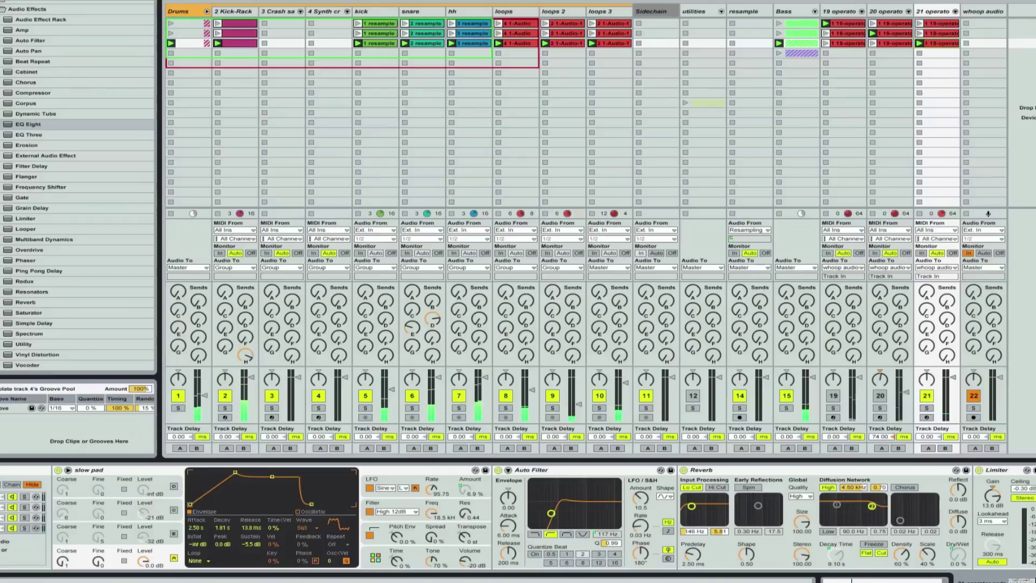
click(10, 344)
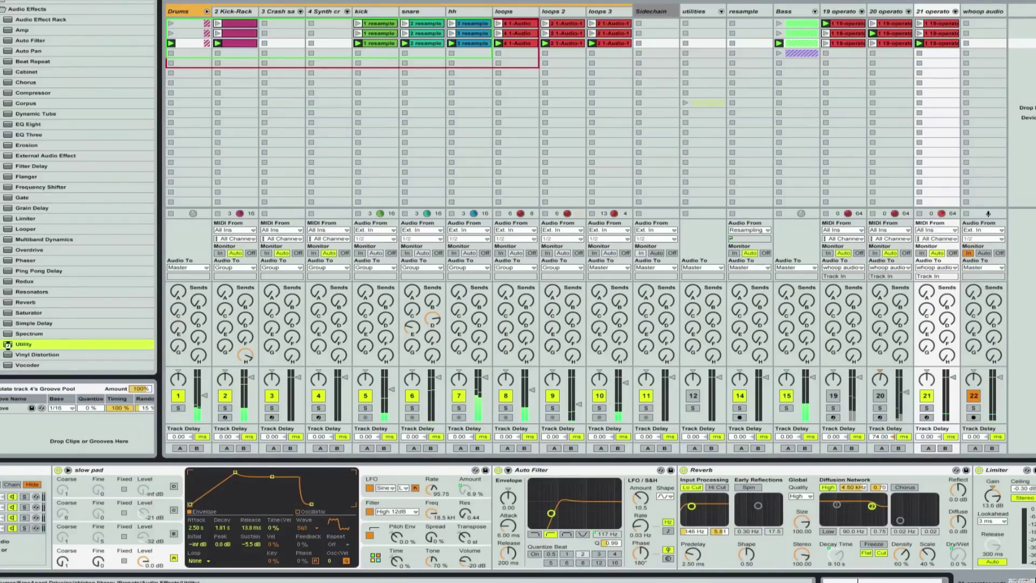
double_click(7, 345)
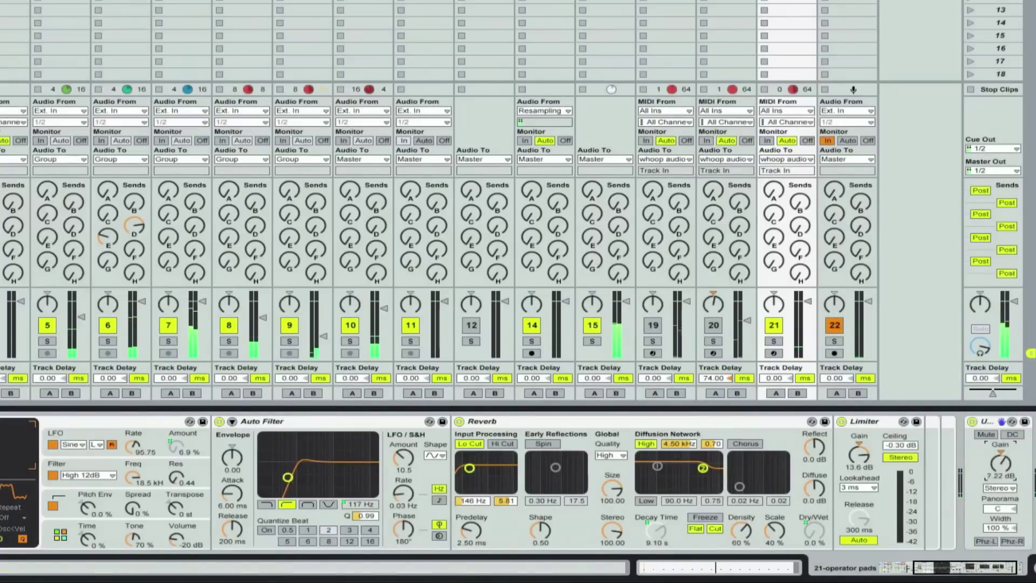
mouse_move(997, 467)
mouse_down()
mouse_move(997, 441)
mouse_move(1001, 467)
mouse_up()
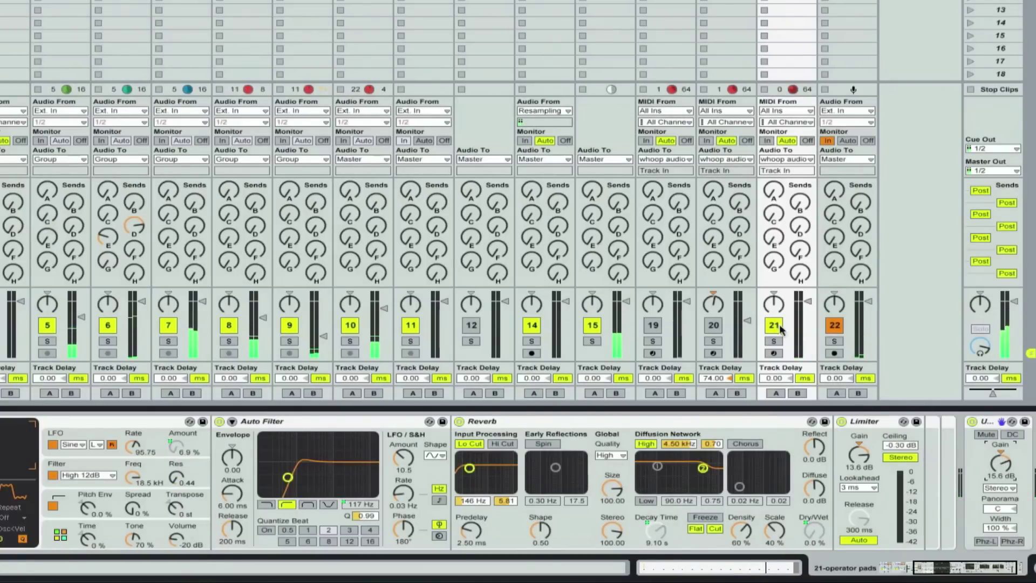
Reactivate the 20 and 19 operator pads tracks and select the 20 operator pads track's volume fader.
click(717, 326)
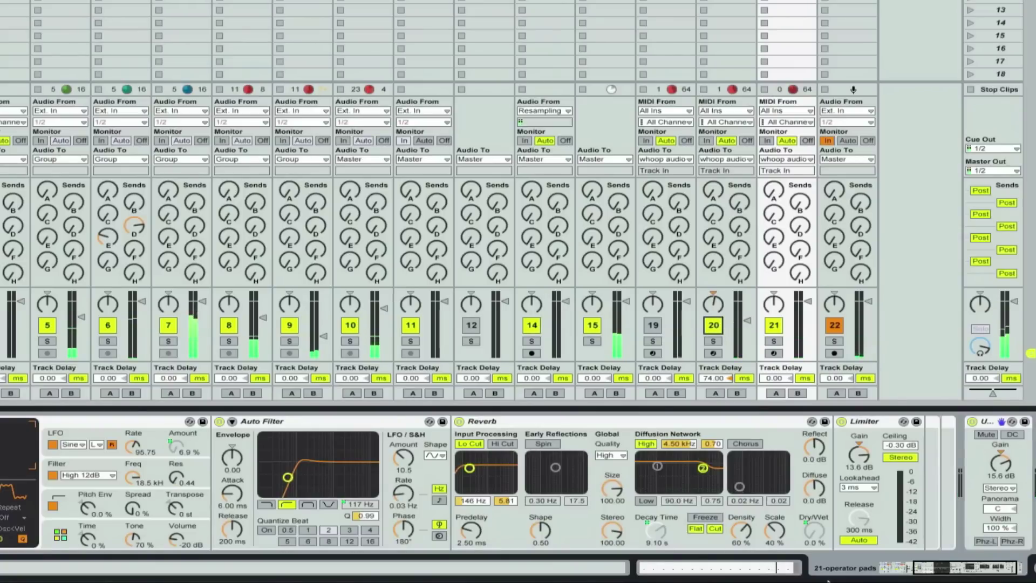
click(654, 327)
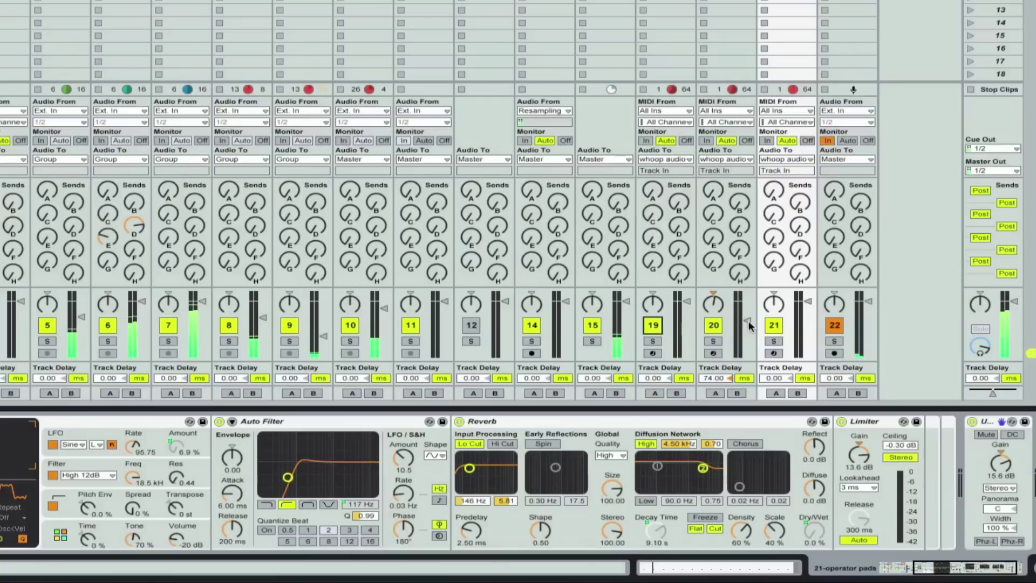
click(748, 321)
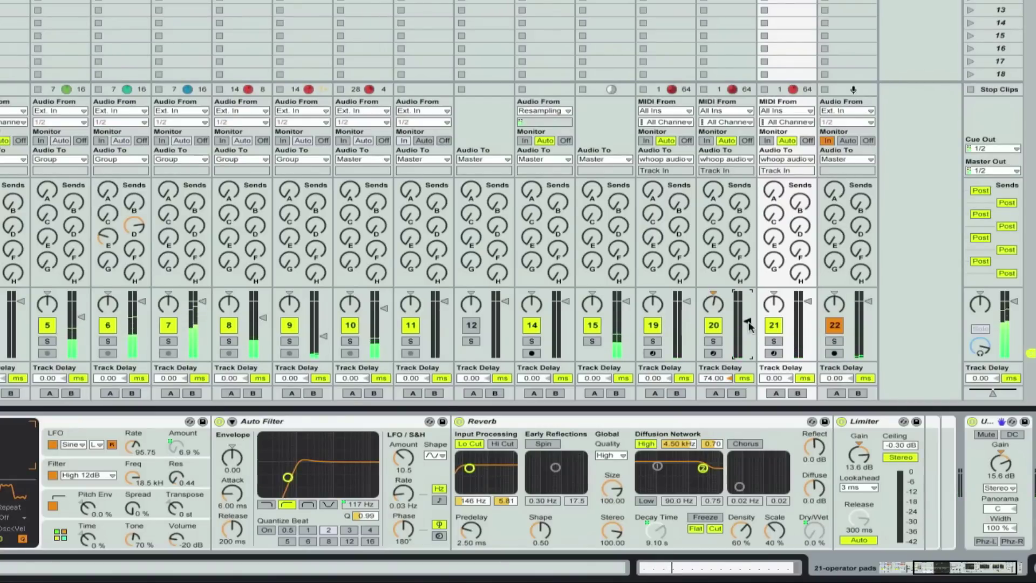
Deactivate the 20 operator pads track and lower the 21 operator pads track's volume during playback.
click(714, 328)
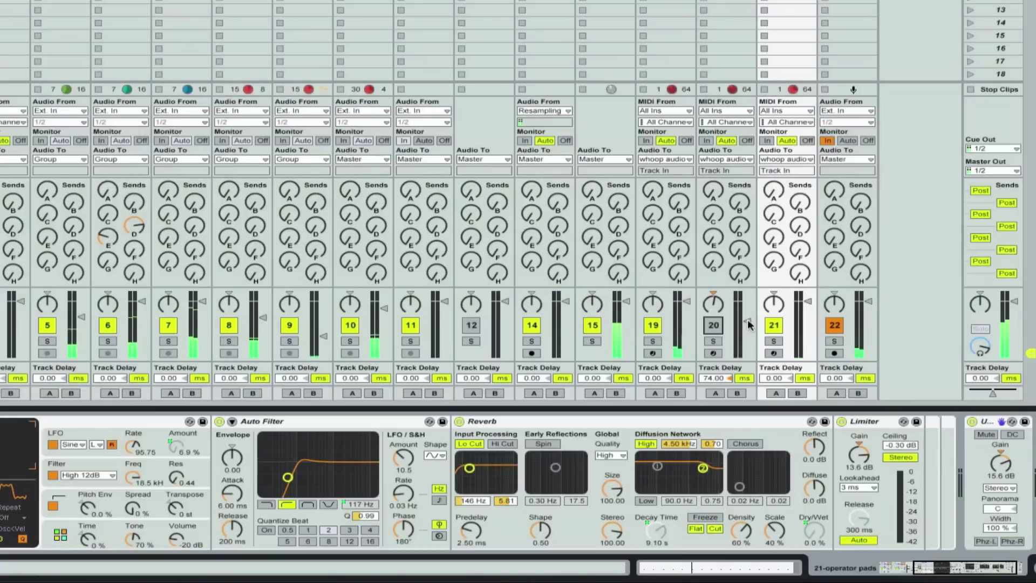
click(807, 301)
drag(807, 301, 808, 317)
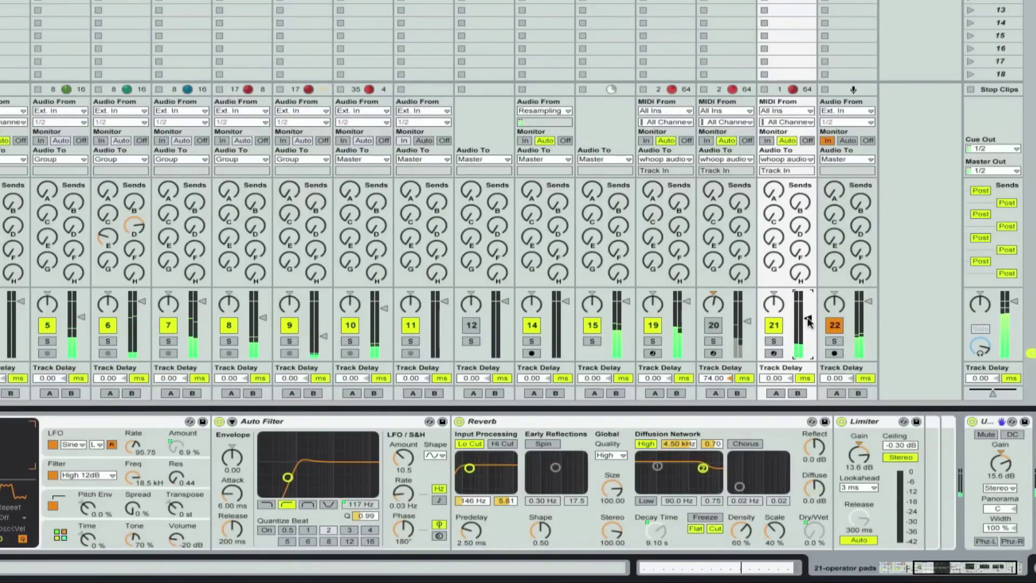
Solo the 20 operator pads track and reset its track delay to 0.00 ms.
click(712, 341)
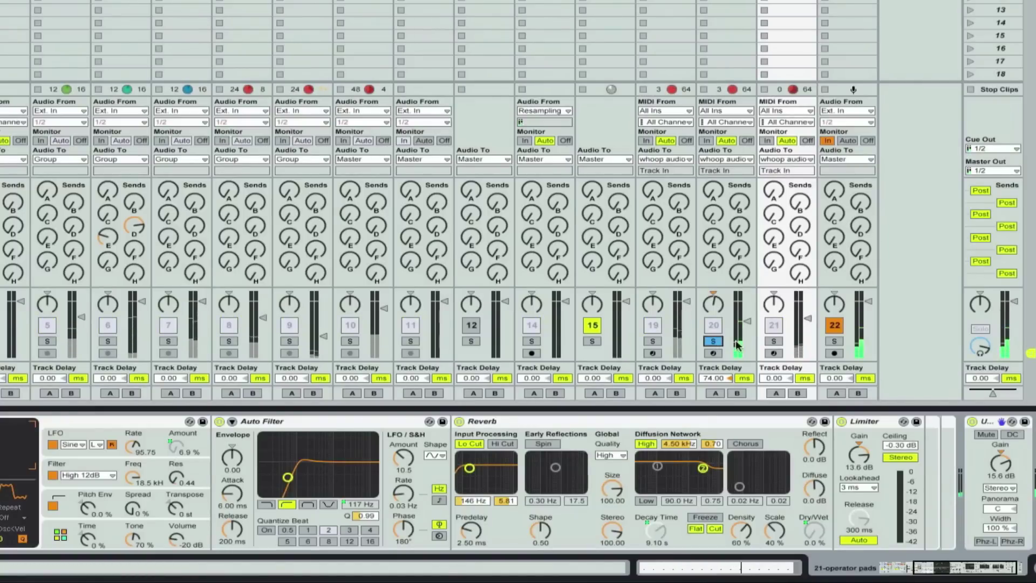
click(729, 380)
key(Delete)
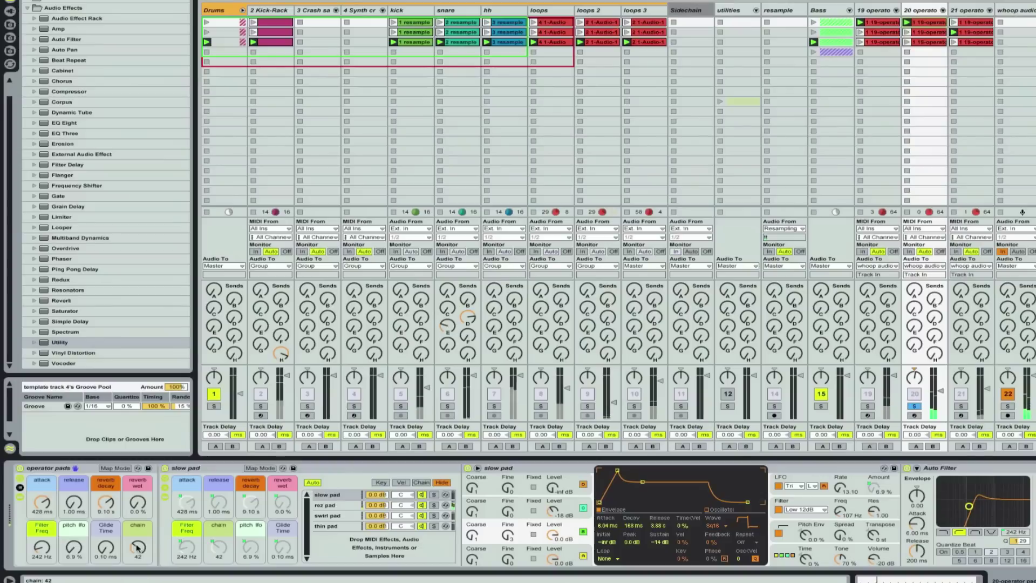
Set the 20 operator pads track's chain macro to 66 and bring the track back into the full mix.
drag(137, 547, 137, 568)
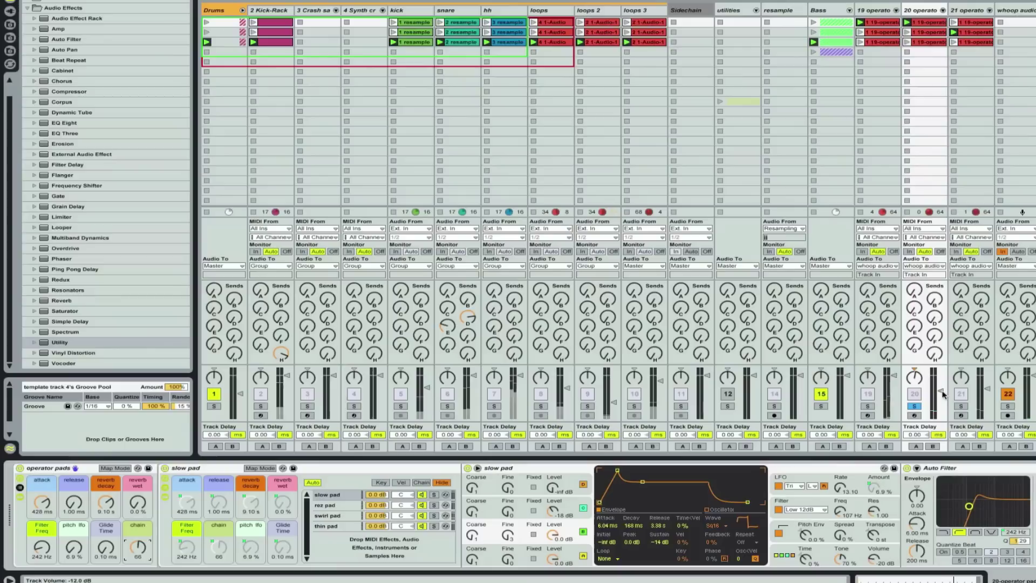
click(913, 406)
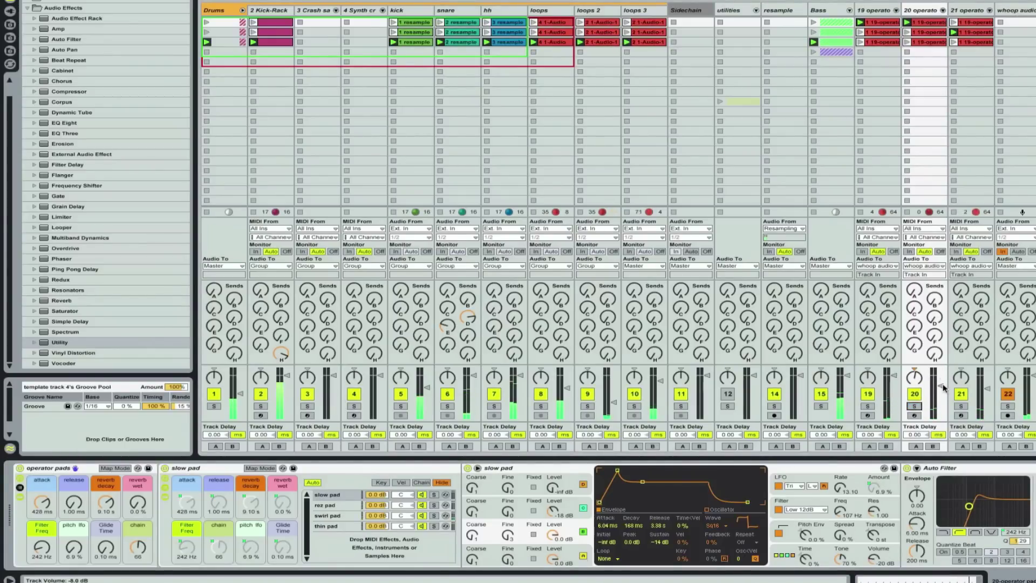
Balance the volumes of the 20 and 21 operator pads tracks, setting track 21 to about -12 dB.
drag(943, 388, 943, 390)
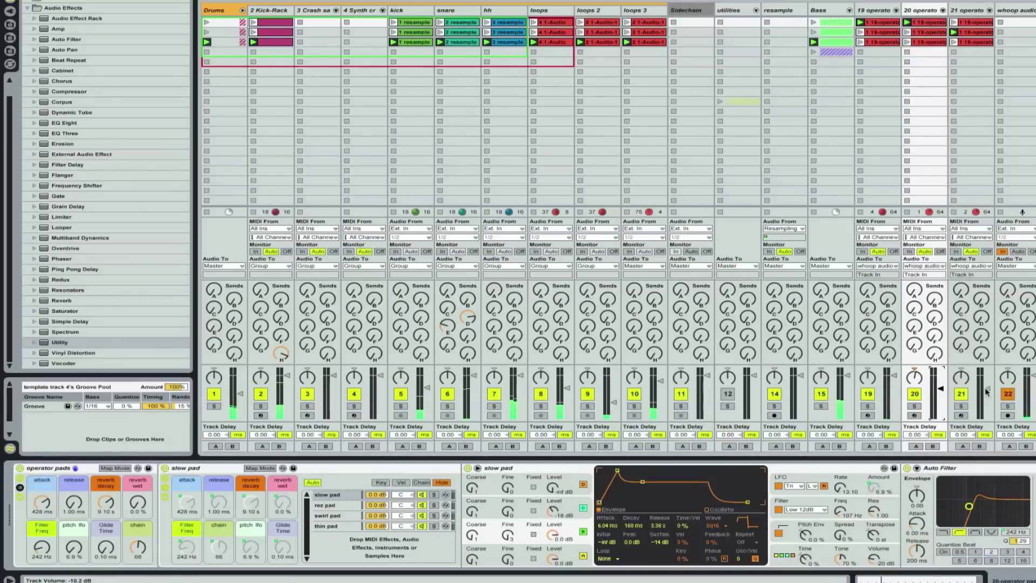
drag(986, 388, 988, 393)
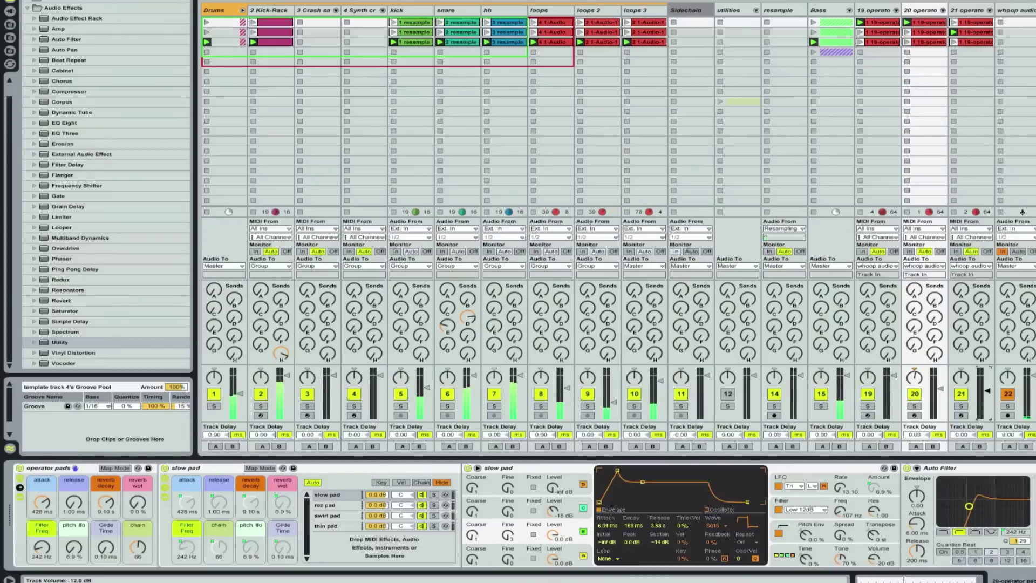
drag(987, 390, 986, 391)
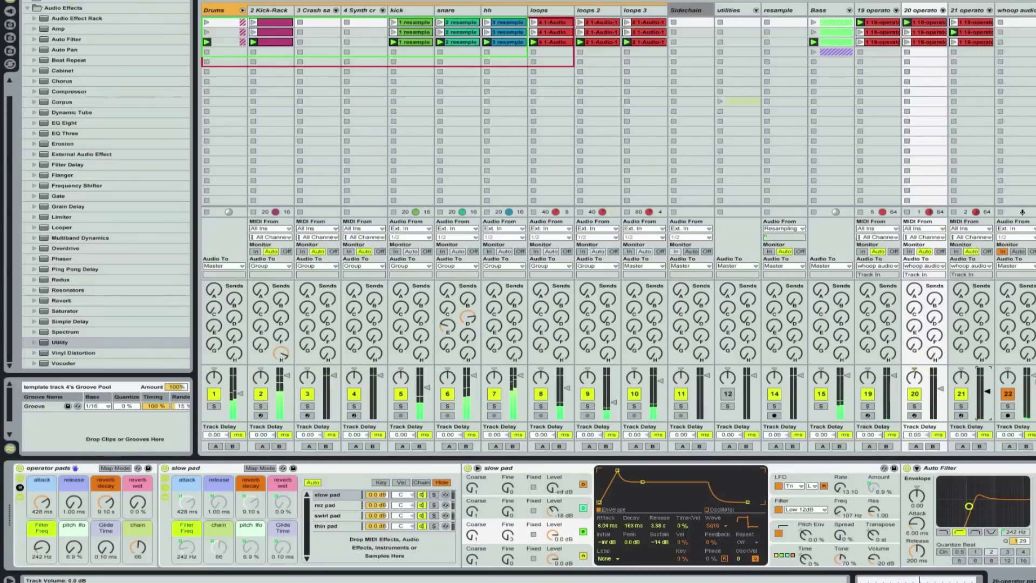
Lower the whoop audio track's volume to about -10 dB and fine-tune the 20 operator pads track's volume.
drag(1032, 378, 1032, 381)
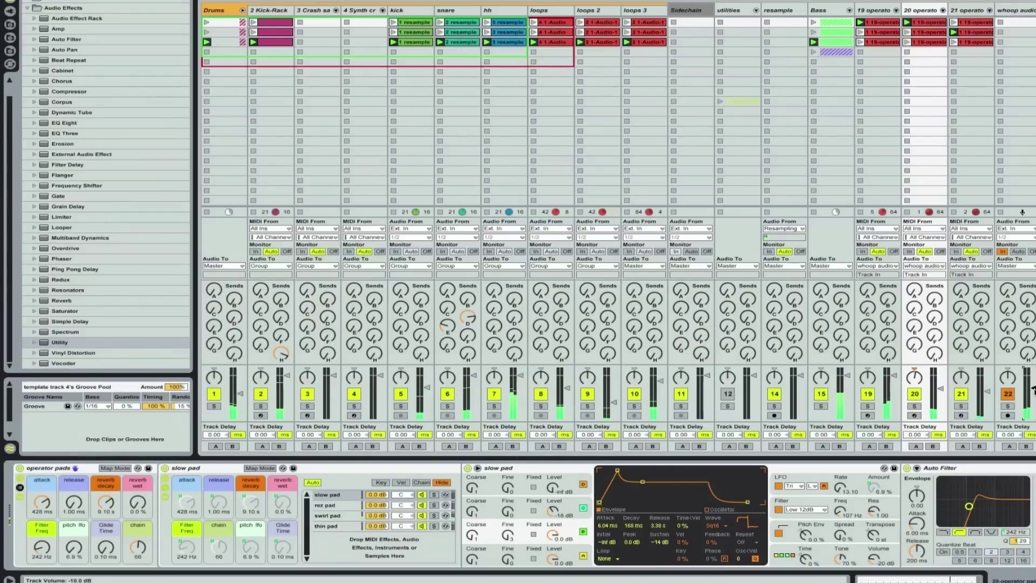
click(941, 389)
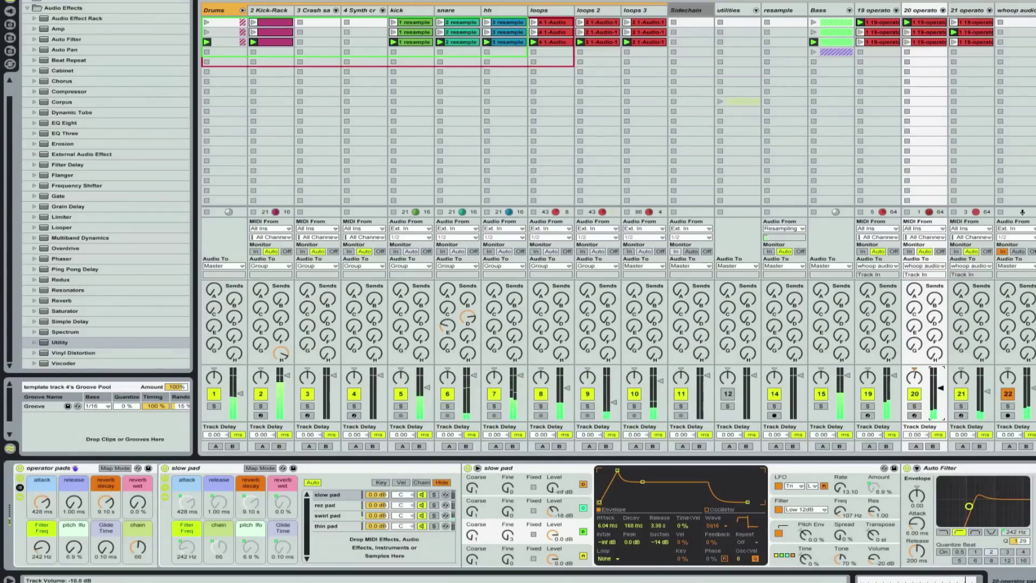
drag(940, 389, 941, 387)
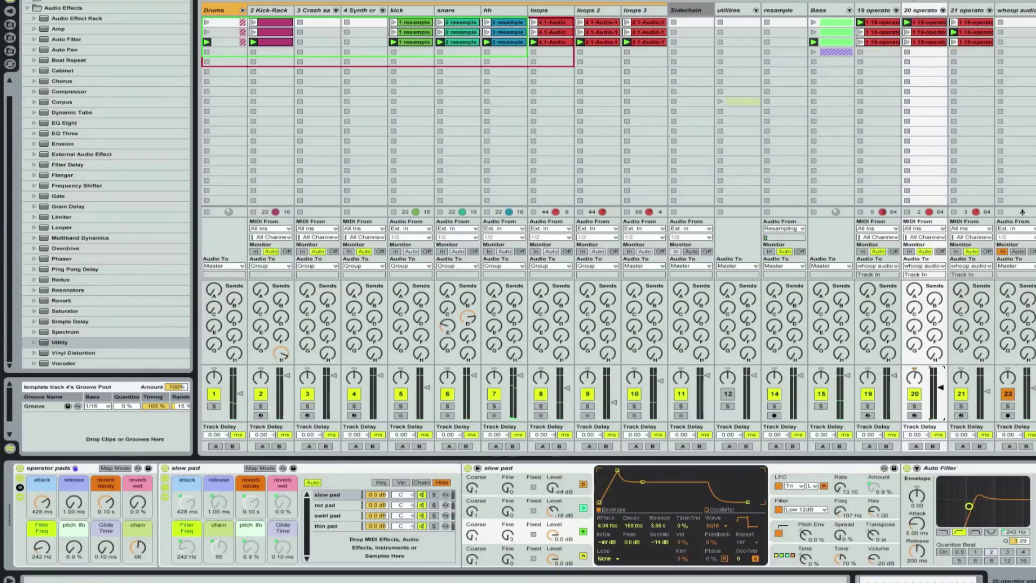
Freeze the 19, 20 and 21 operator pads tracks together.
click(968, 12)
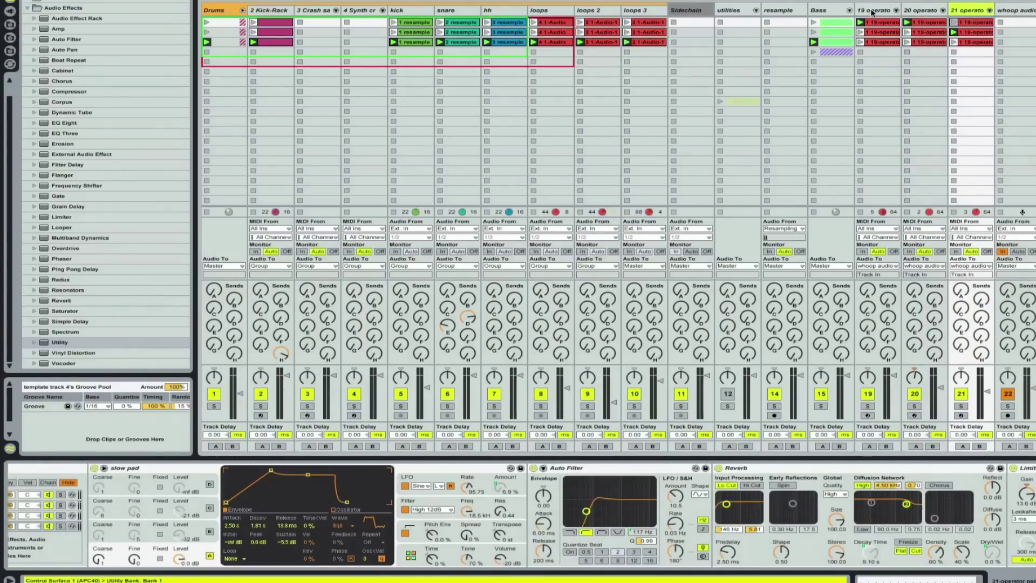
click(873, 12)
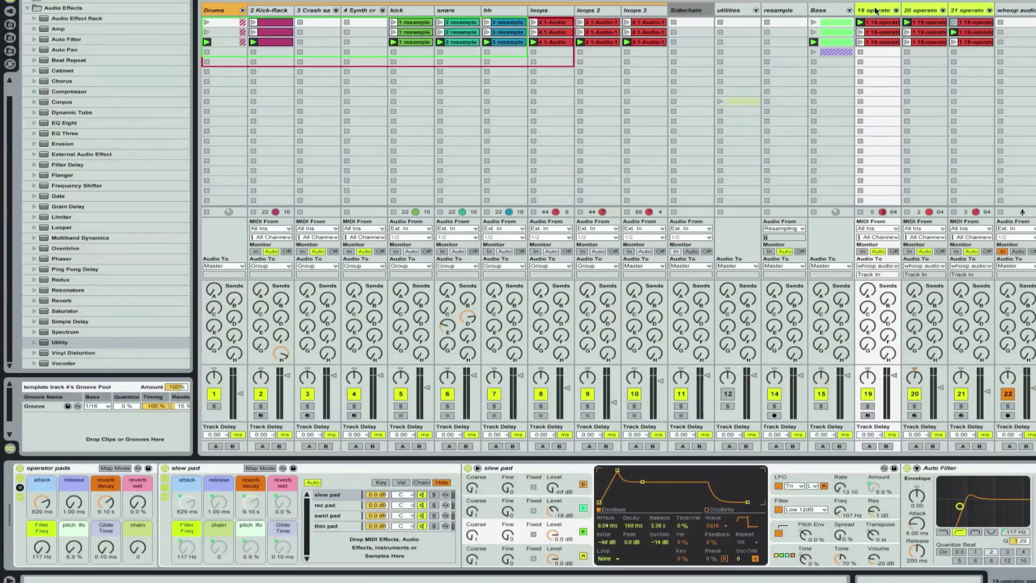
right_click(874, 11)
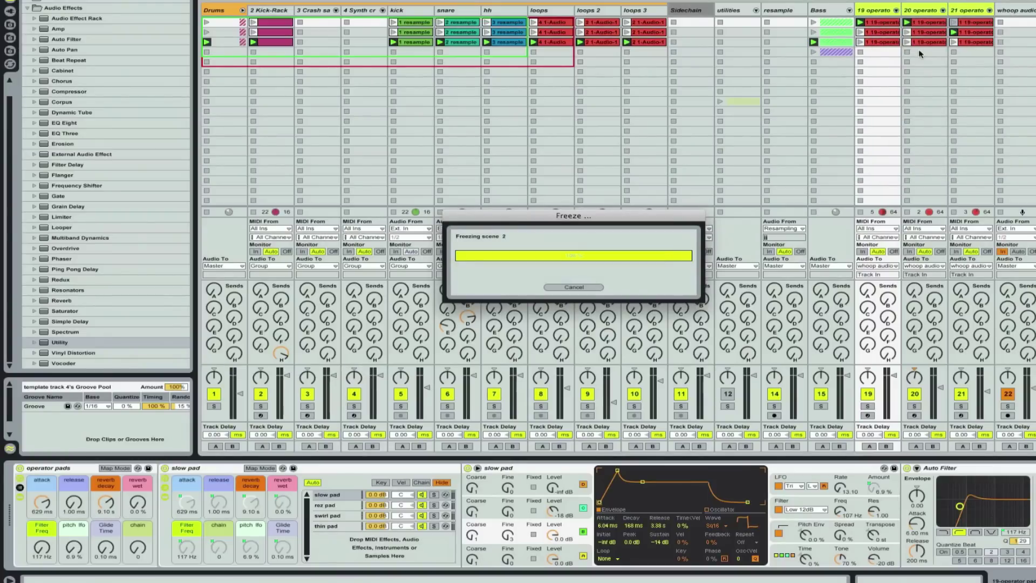
Flatten the three frozen operator pads tracks to audio and open one of the first track's rendered clips.
click(877, 12)
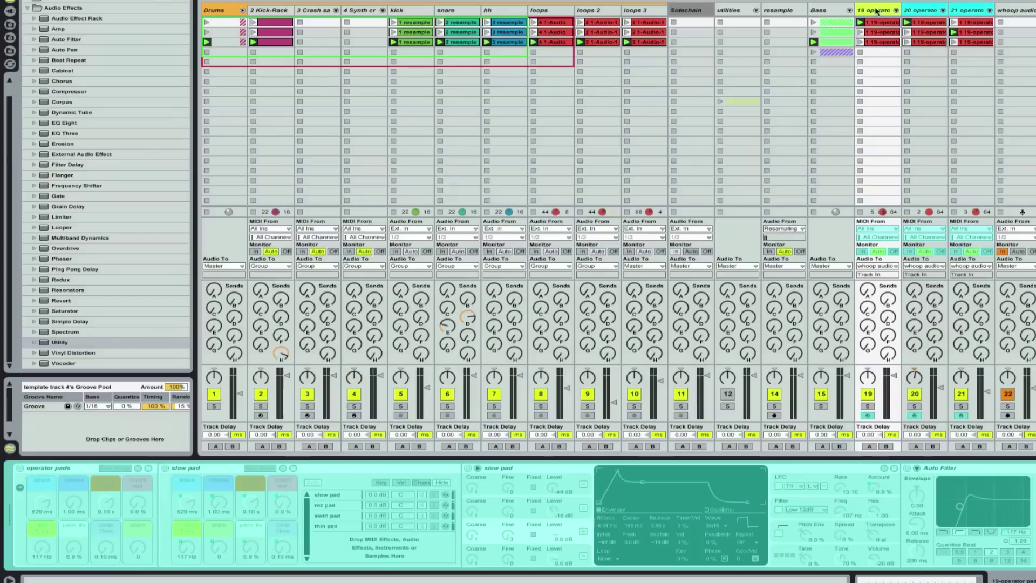
key(shift+Right)
key(shift+Right)
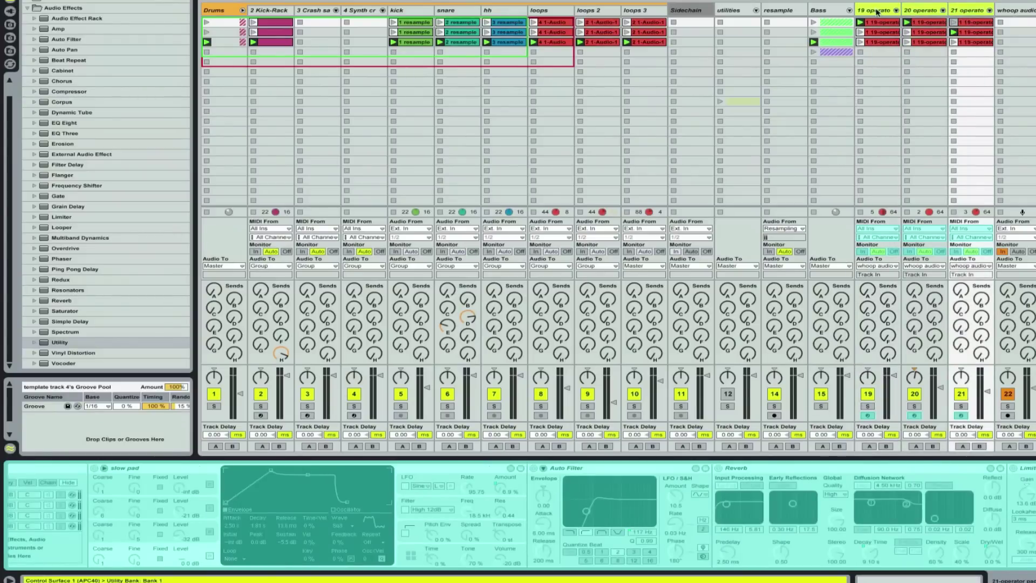
right_click(877, 12)
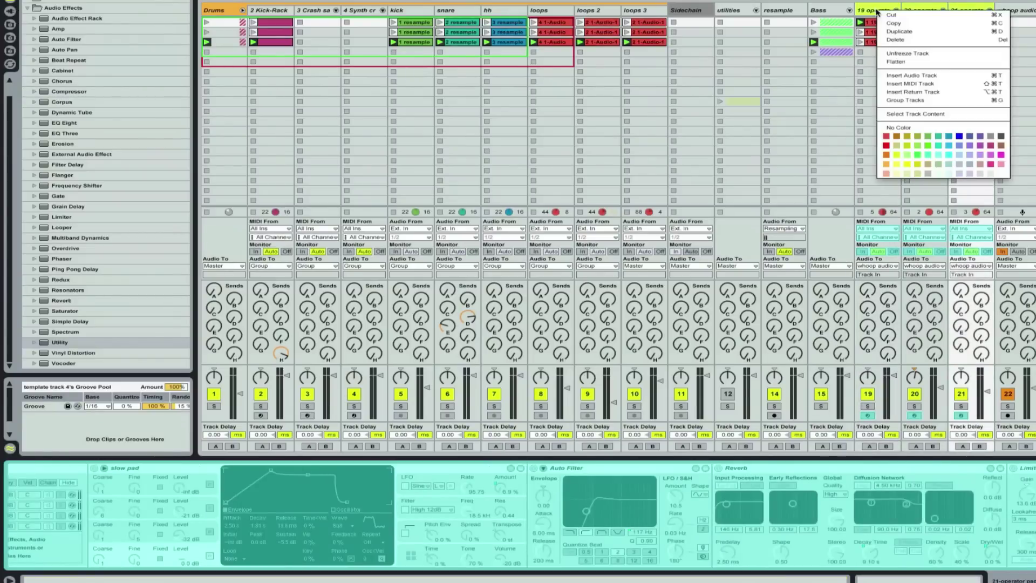
click(911, 64)
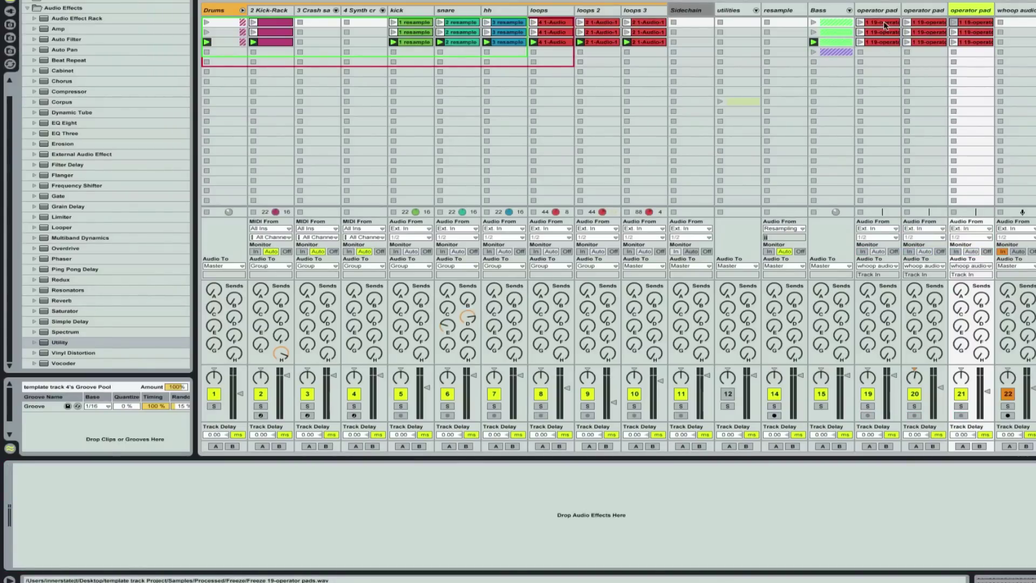
click(885, 41)
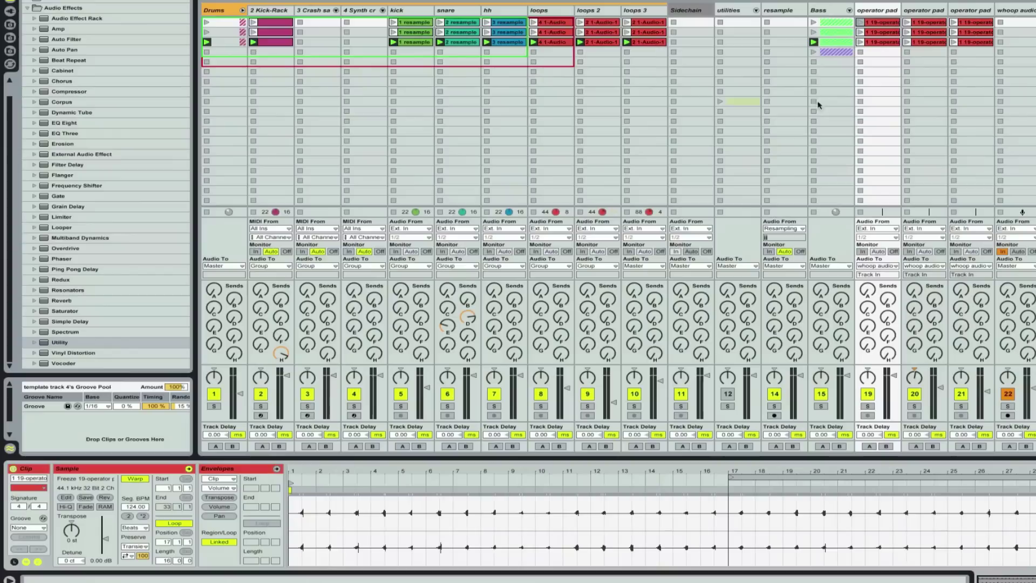
Rename the three flattened operator pads tracks as whoop 1, whoop 2 and whoop 3.
click(885, 12)
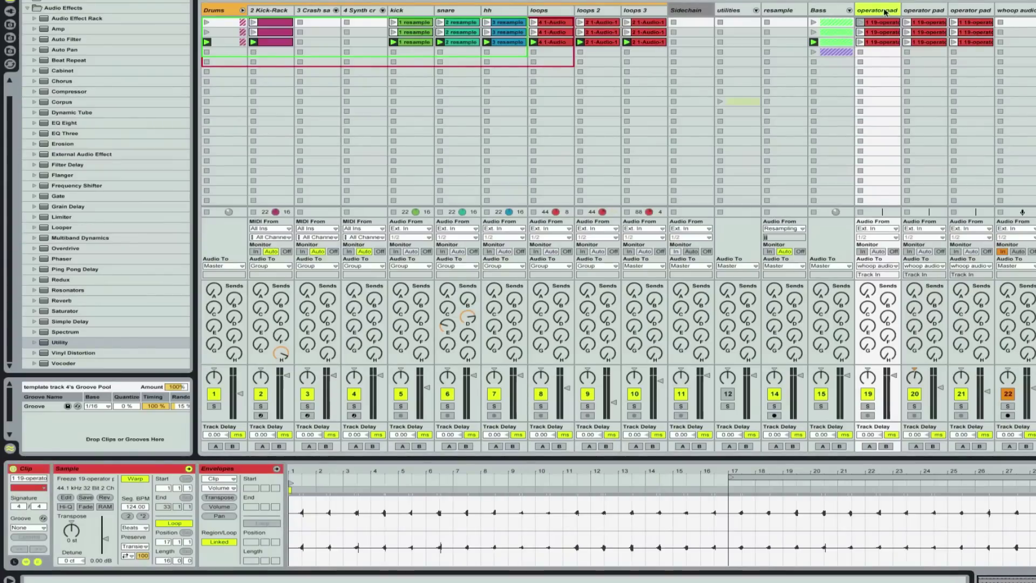
key(ctrl+r)
text(who)
click(913, 9)
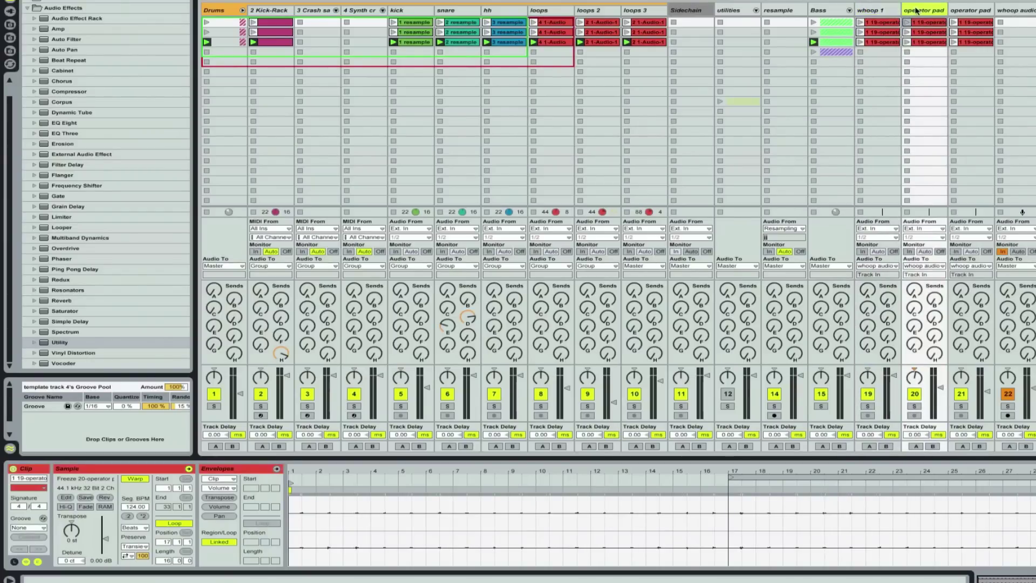
key(ctrl+r)
text(wh)
key(Tab)
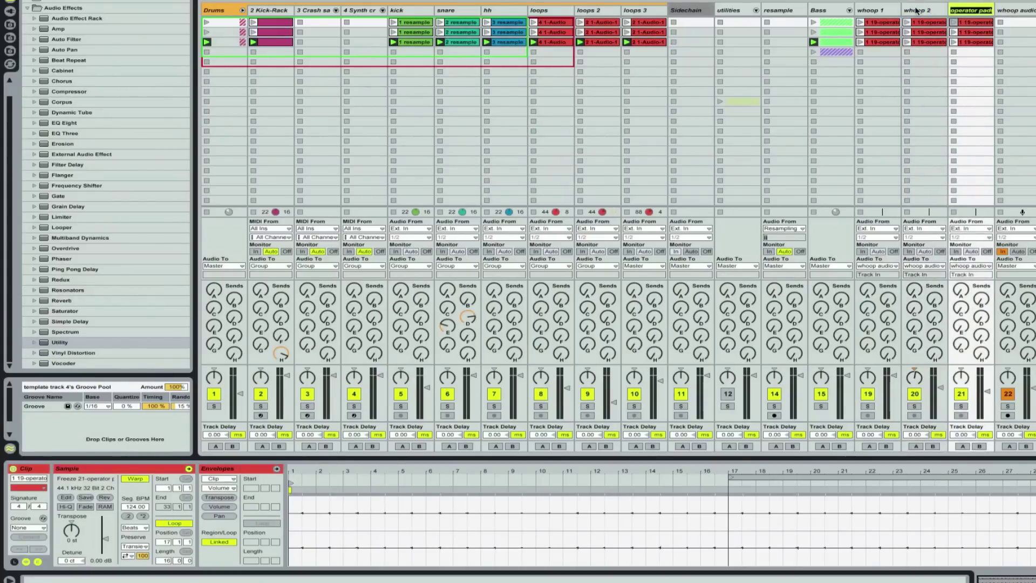
text(whoop 3)
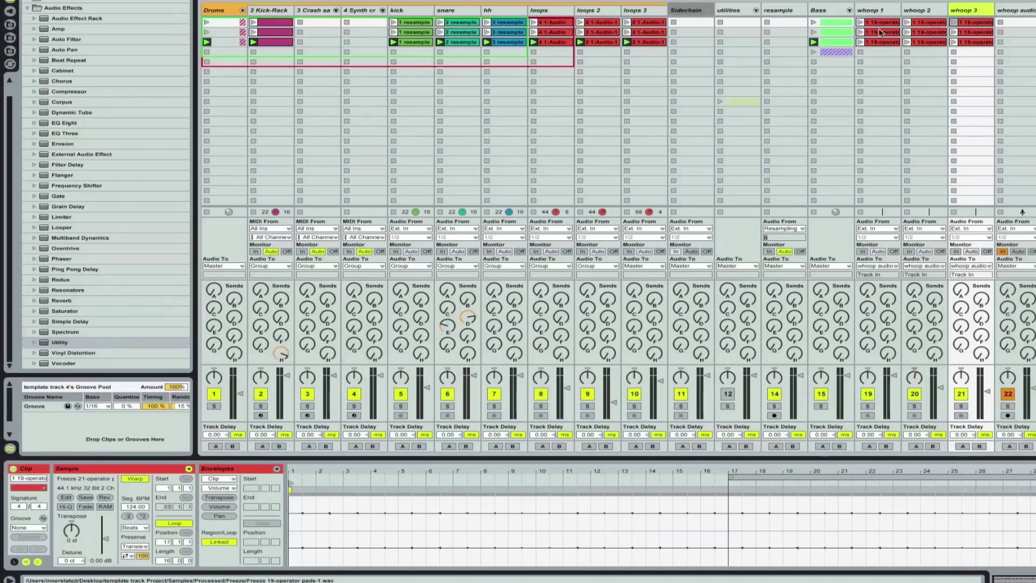
Group the whoop 1, whoop 2, whoop 3 and whoop audio tracks.
click(885, 11)
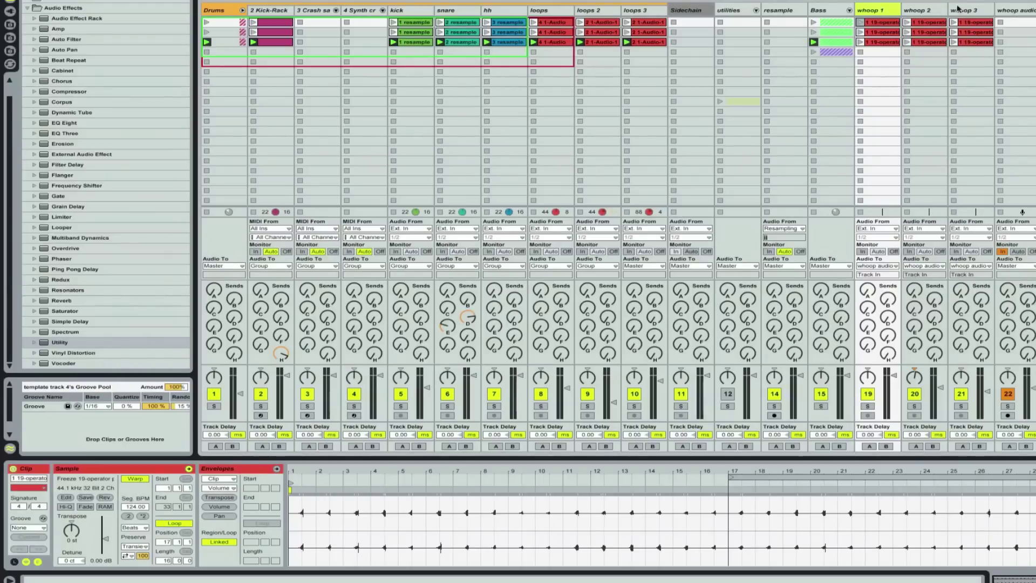
shift+click(969, 11)
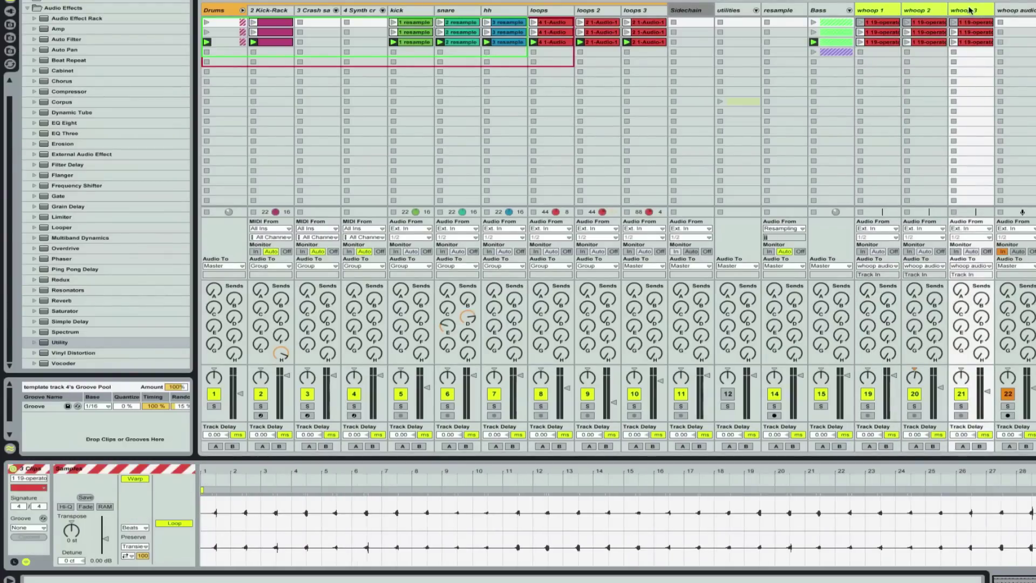
click(1031, 10)
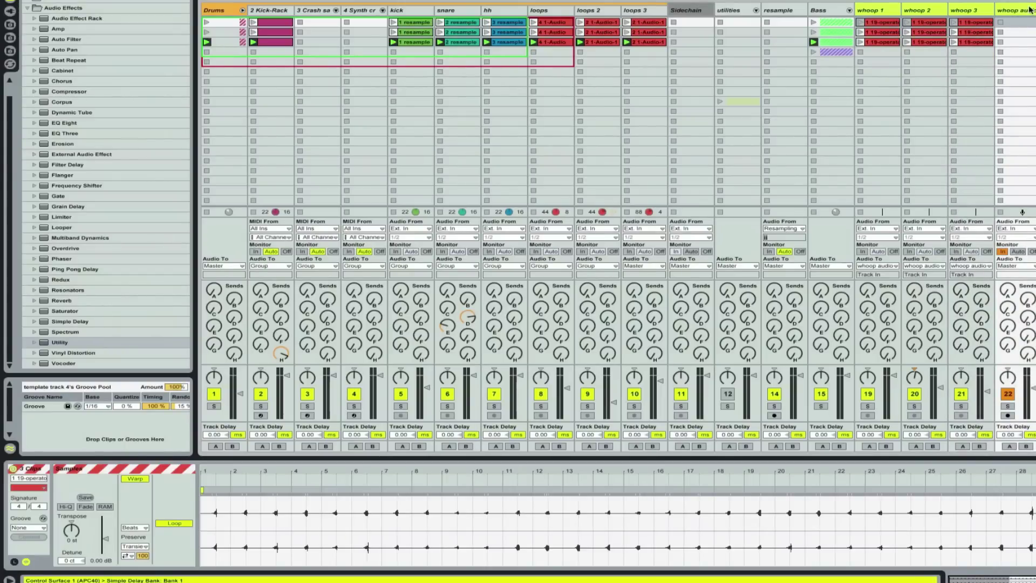
key(ctrl+g)
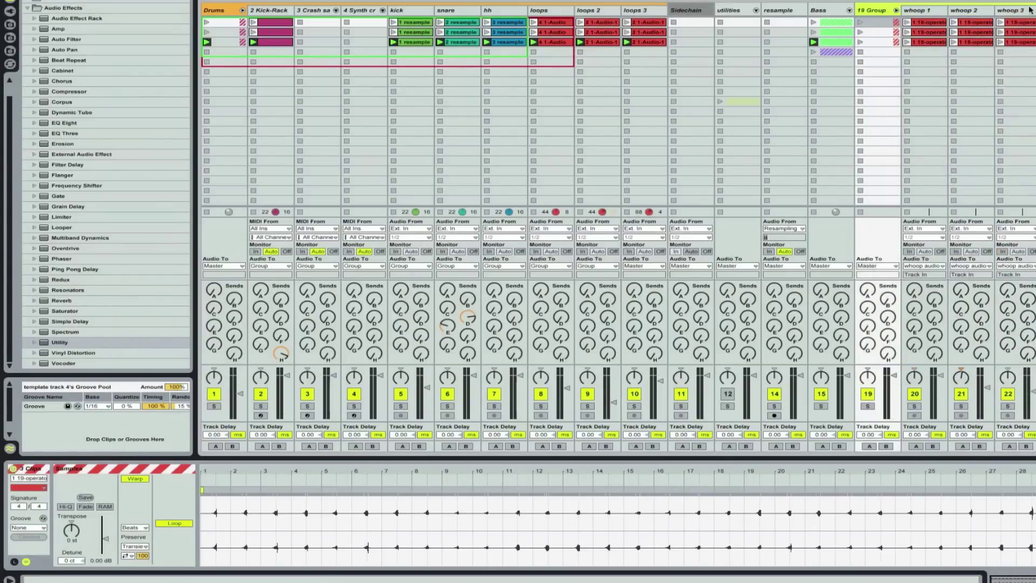
Duplicate the whoop 1 and whoop 2 tracks twice each inside the group.
click(928, 11)
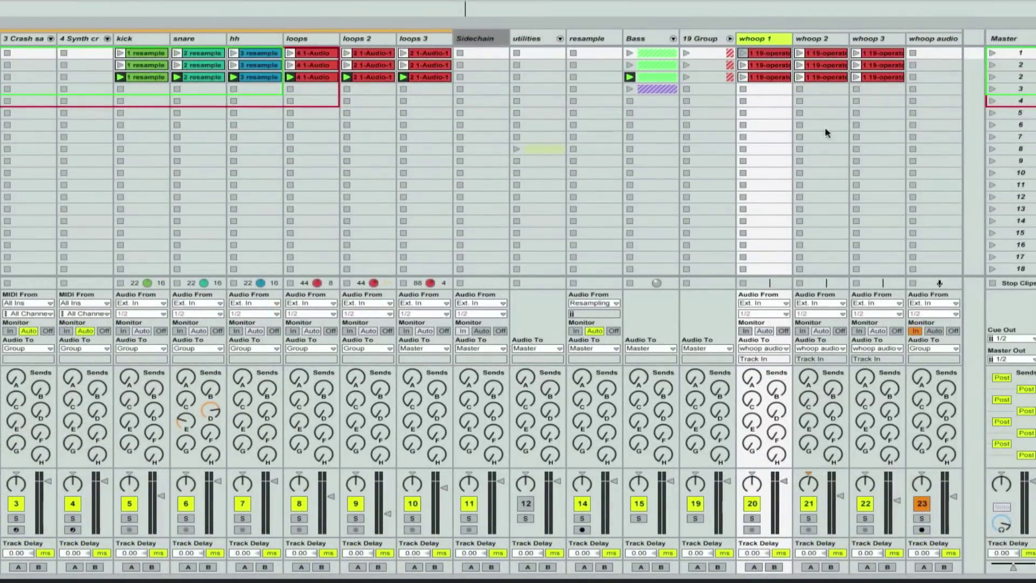
key(ctrl+d)
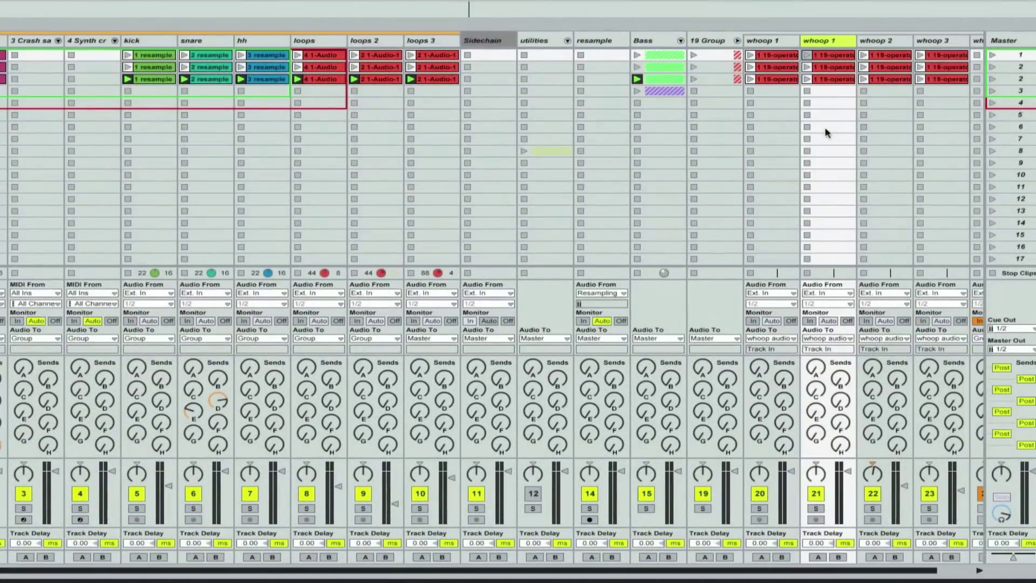
key(ctrl+d)
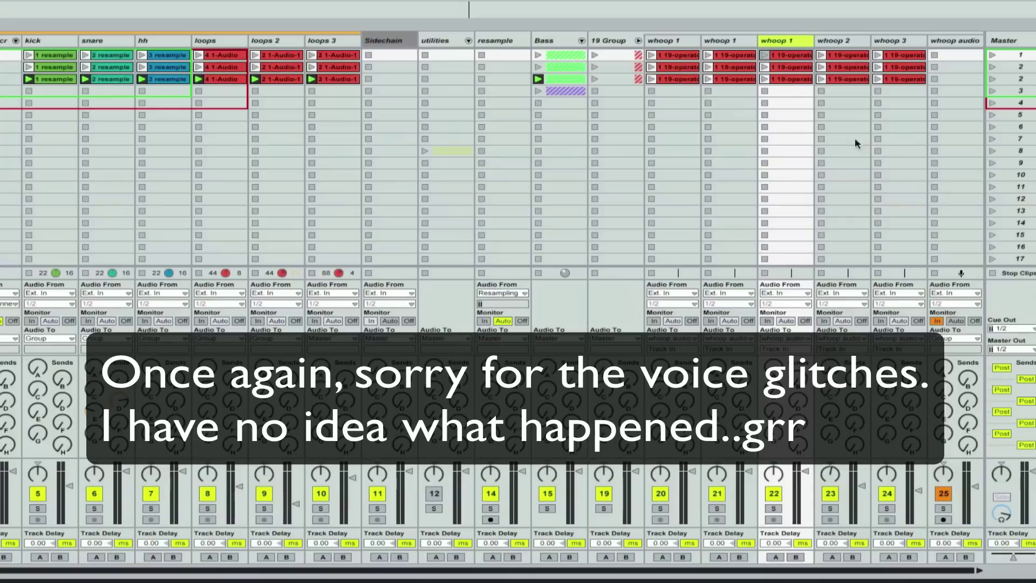
click(837, 46)
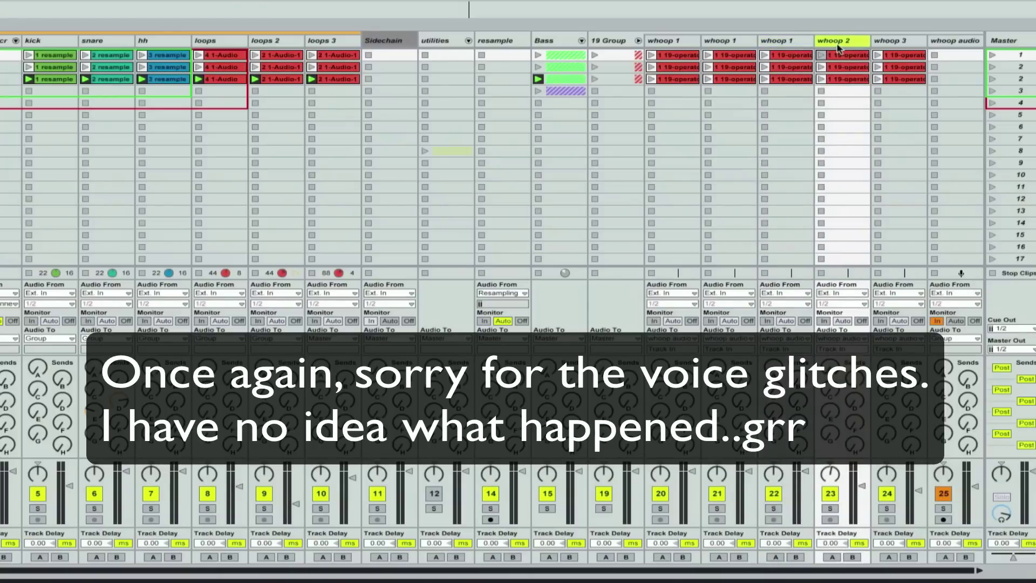
key(ctrl+d)
key(ctrl+d)
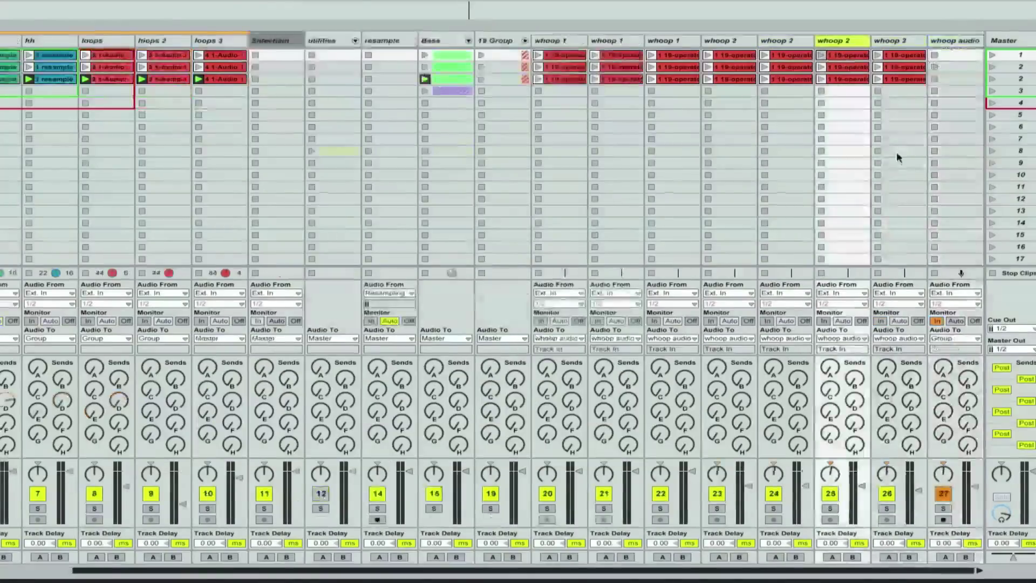
Duplicate the whoop 3 track twice inside the group.
click(897, 43)
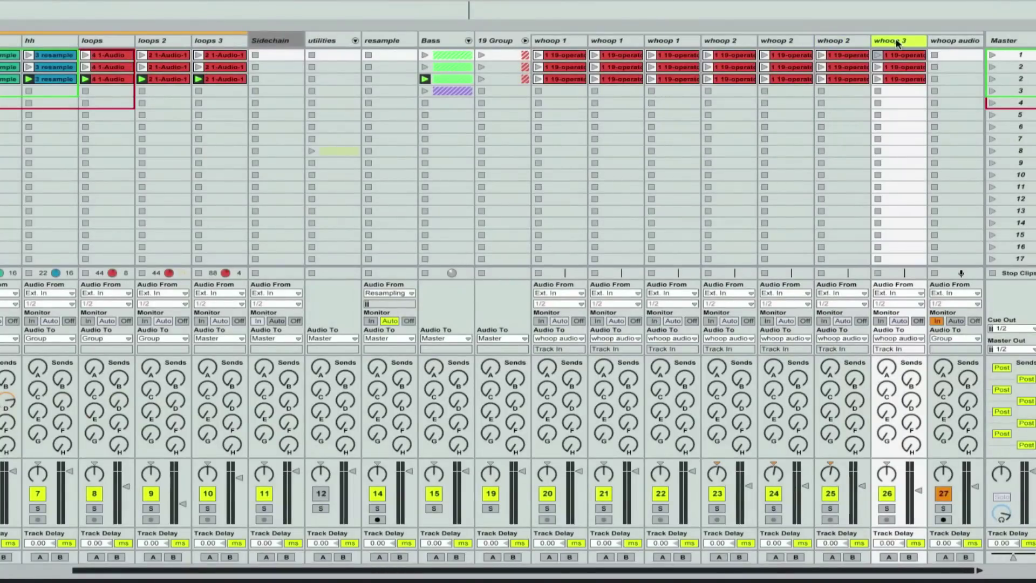
key(ctrl+d)
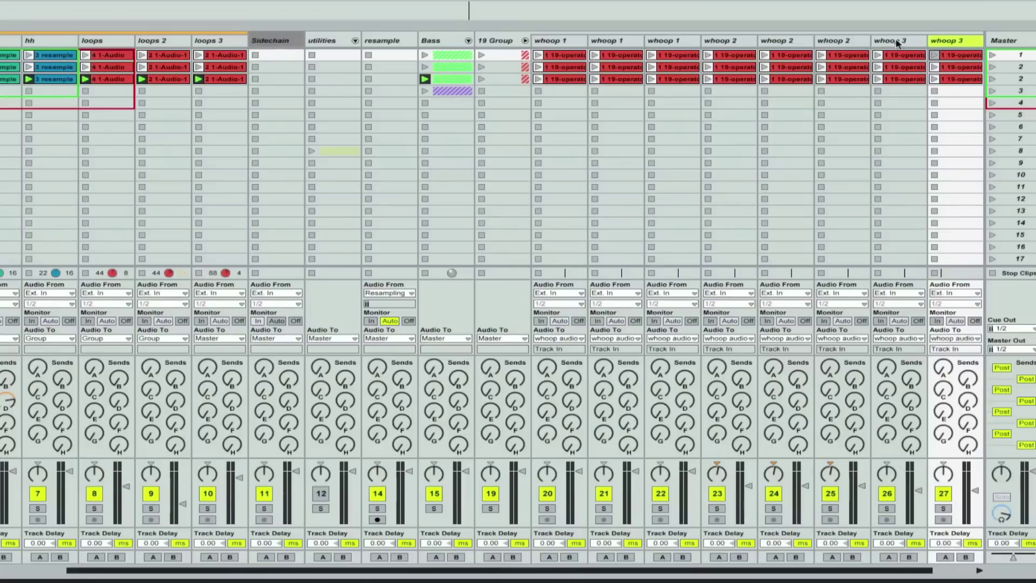
key(ctrl+d)
Delete the surplus clips from the whoop 1 tracks, keeping only the first, second and third row's clip on the respective track.
drag(560, 99, 559, 65)
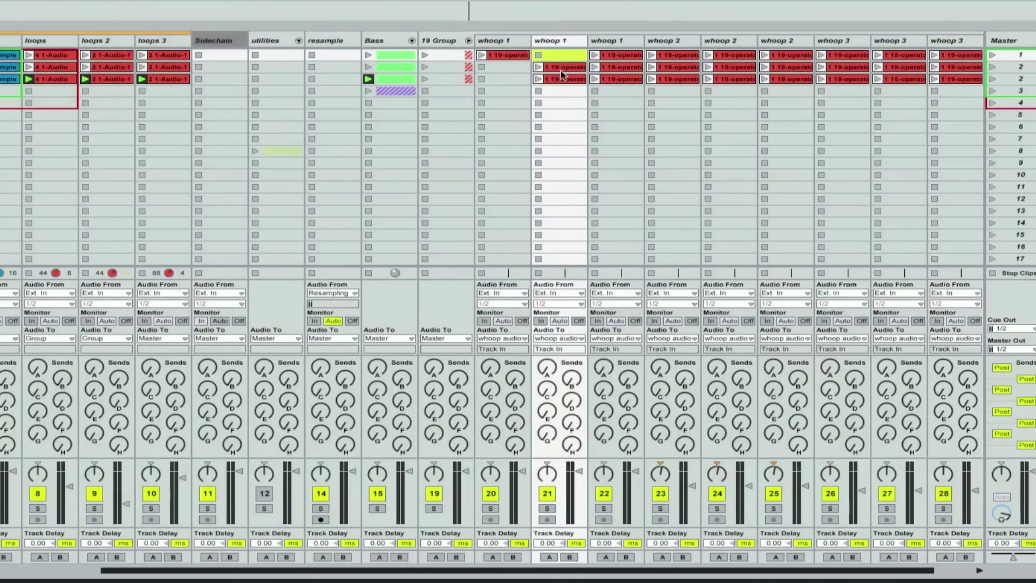
click(564, 78)
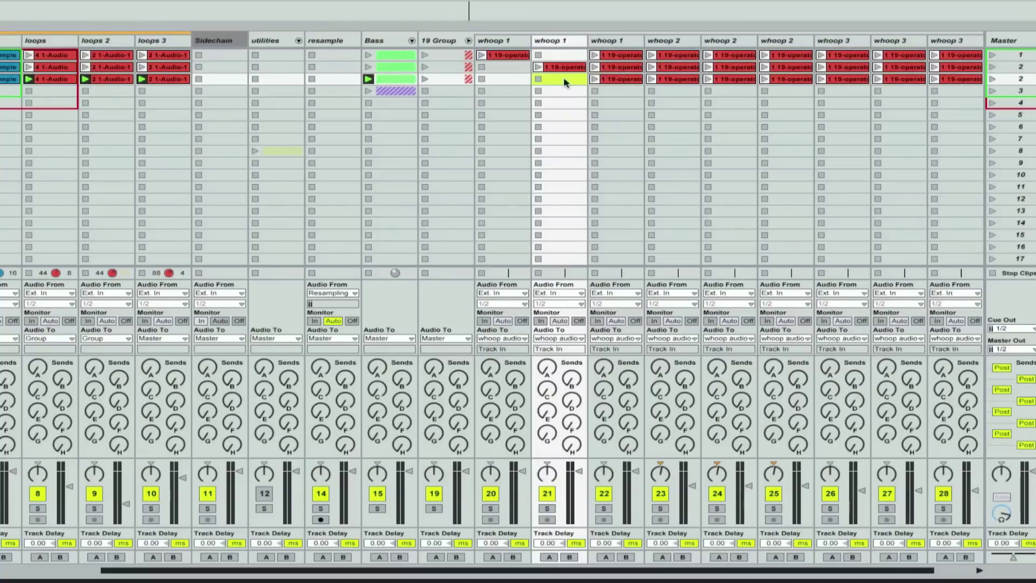
key(Delete)
click(609, 58)
key(Delete)
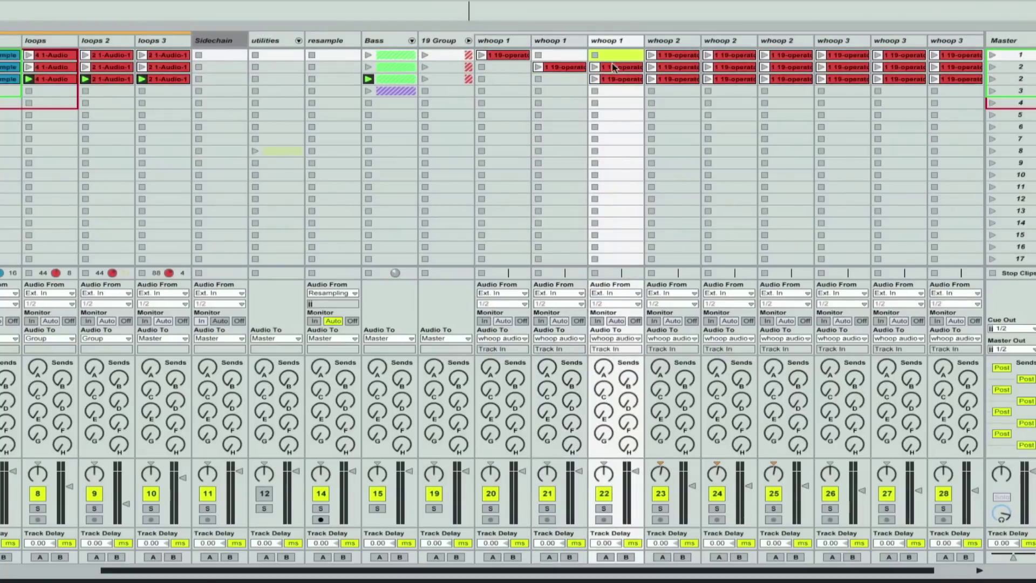
click(614, 68)
key(Delete)
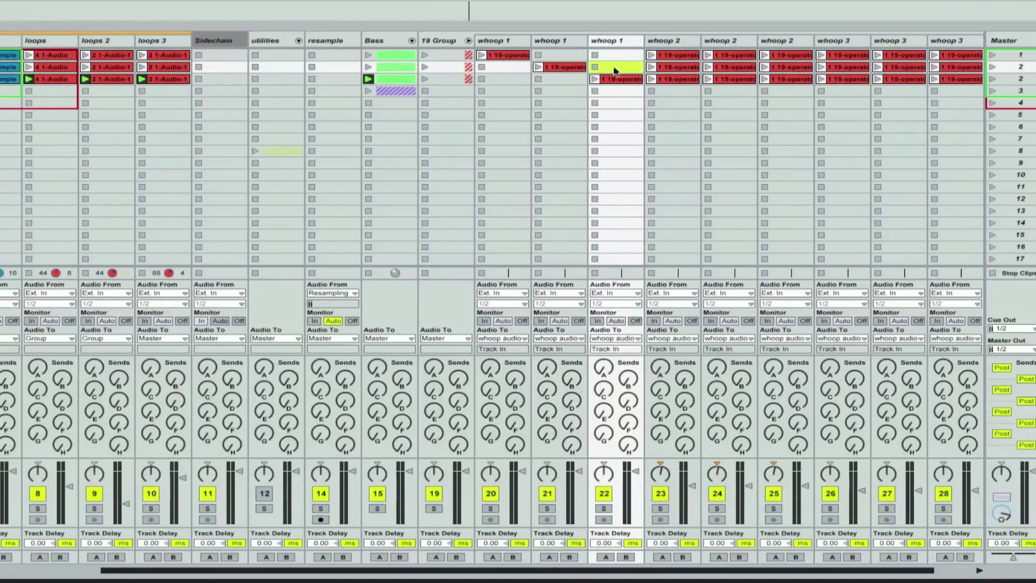
Thin out the three whoop 2 tracks so each keeps one clip, in the first, second and third row respectively.
click(678, 69)
key(Delete)
click(679, 79)
key(Delete)
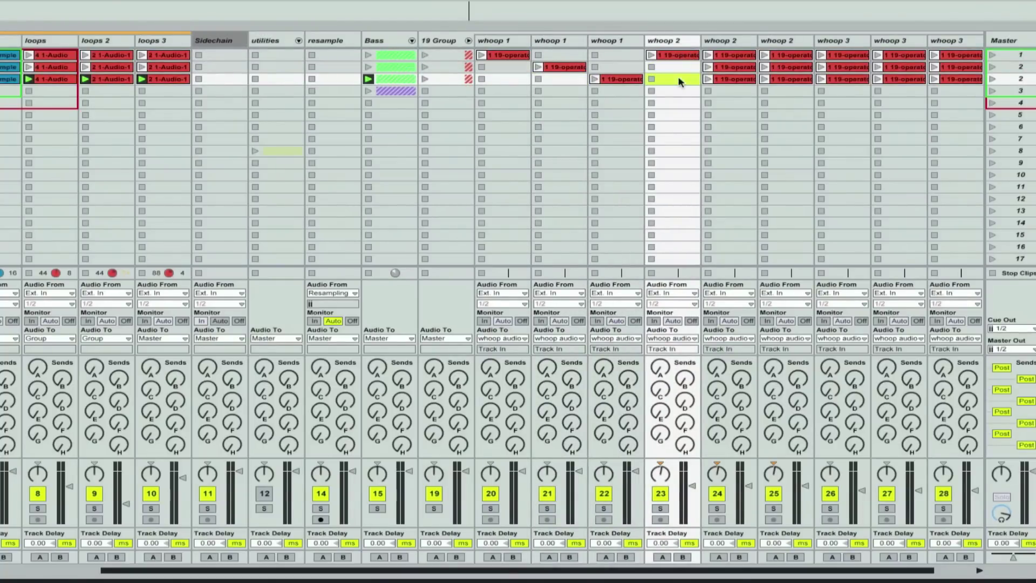
click(726, 56)
key(Delete)
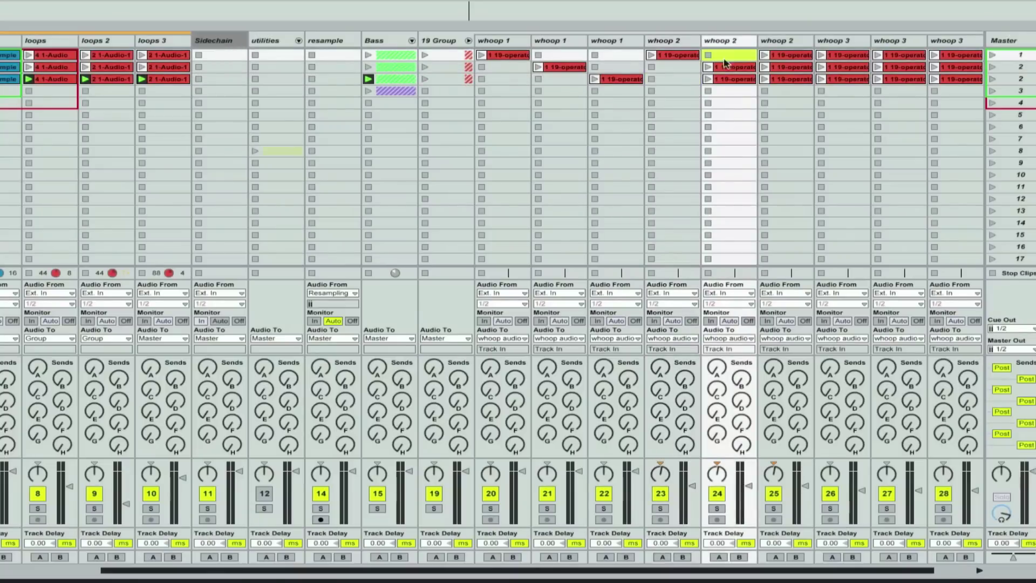
click(737, 79)
key(Delete)
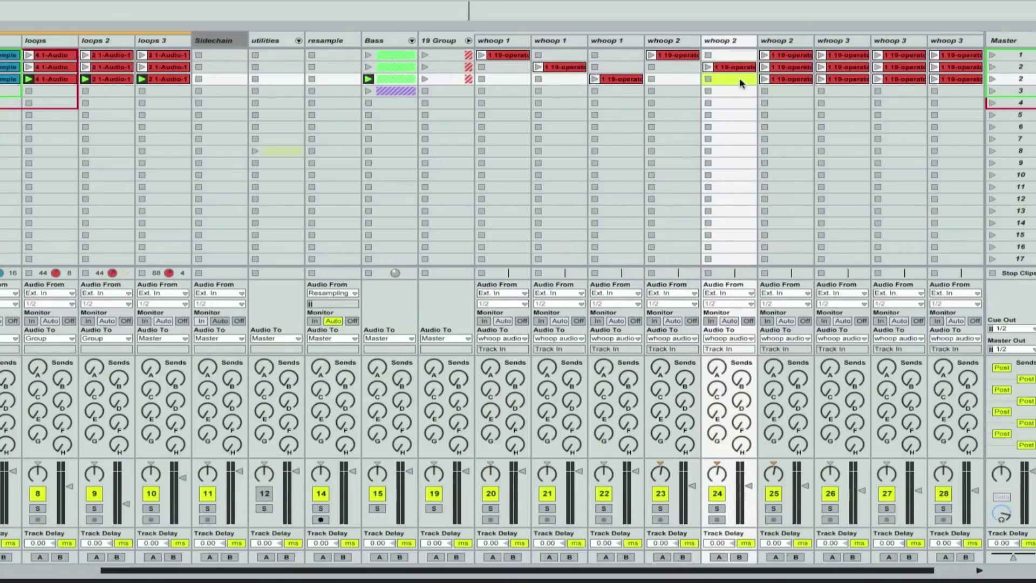
click(780, 67)
key(Delete)
click(781, 56)
key(Delete)
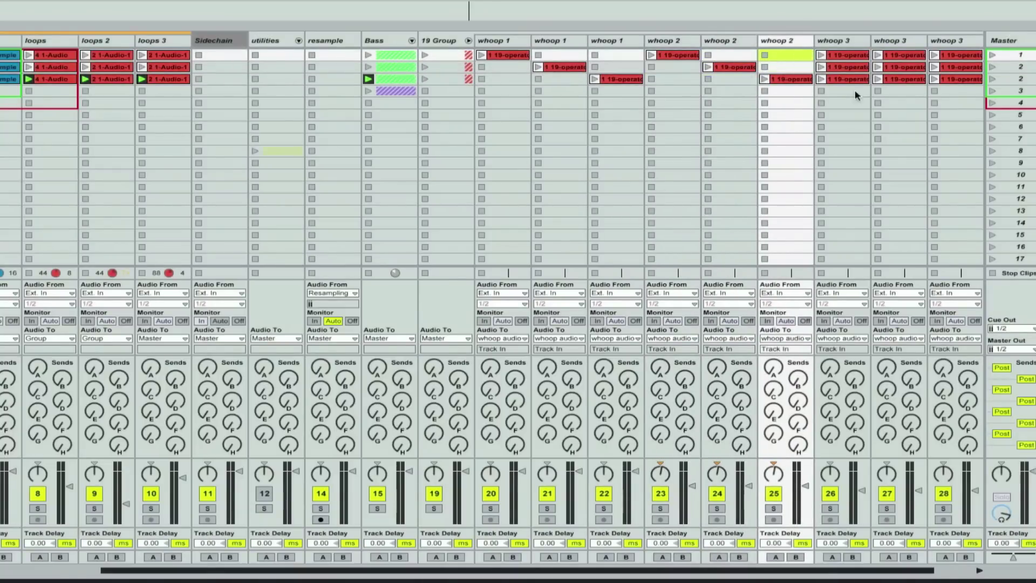
Remove the extra clips from the three whoop 3 tracks, leaving one clip per track staggered across the first three rows.
scroll(855, 92, right, 1)
click(782, 67)
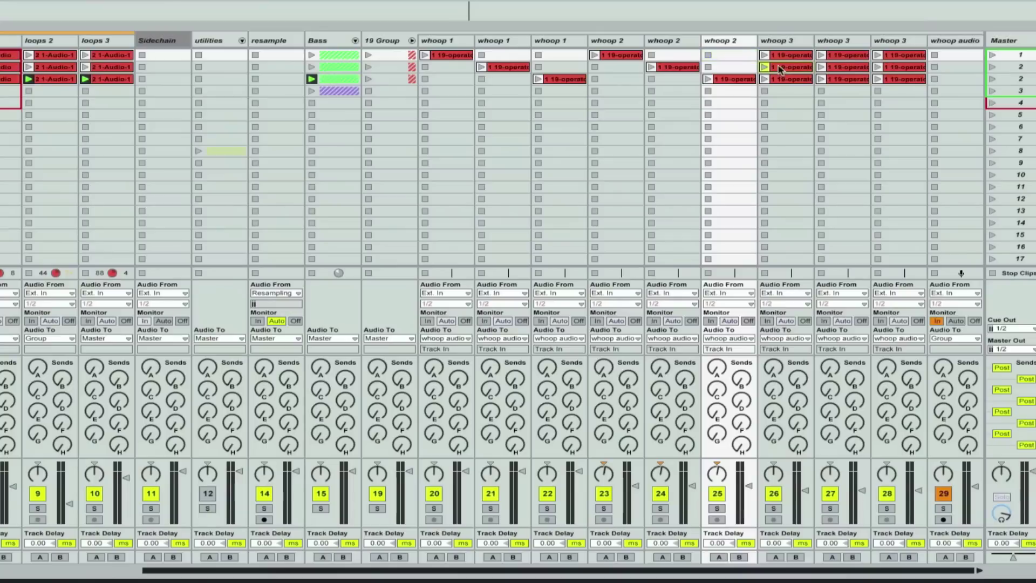
key(Delete)
click(784, 80)
key(Delete)
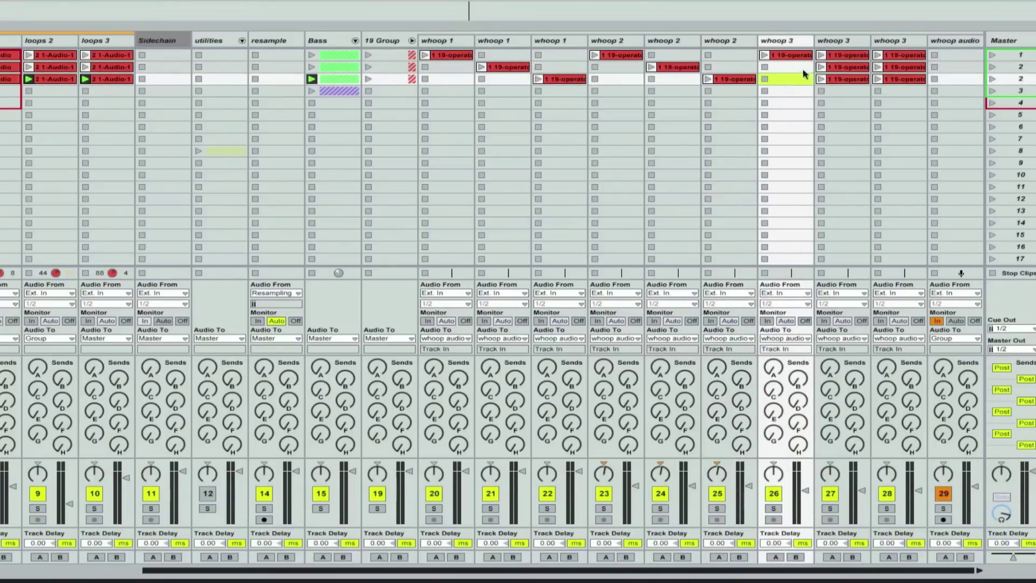
click(844, 57)
key(Delete)
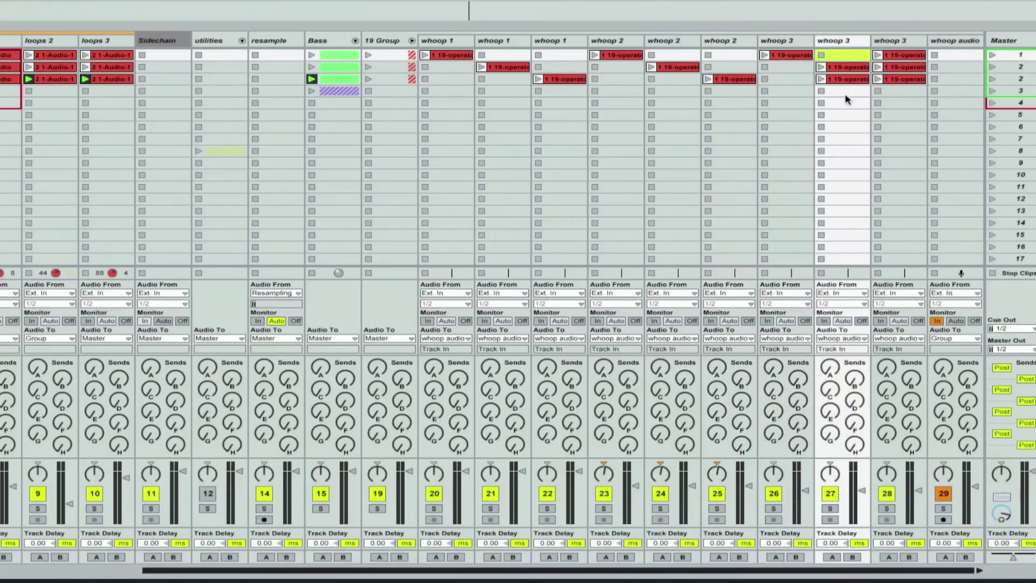
click(845, 79)
key(Delete)
click(892, 55)
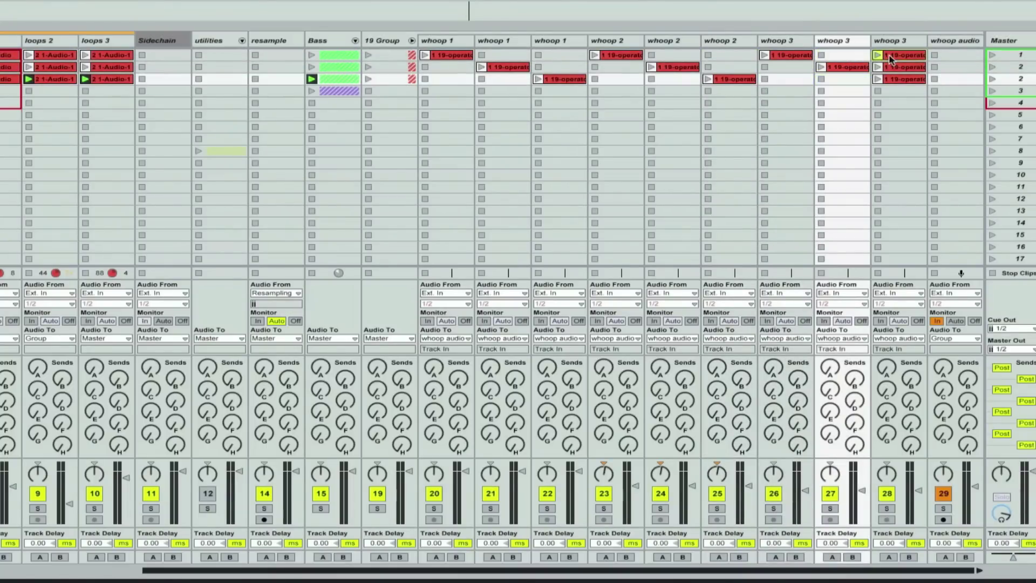
key(Delete)
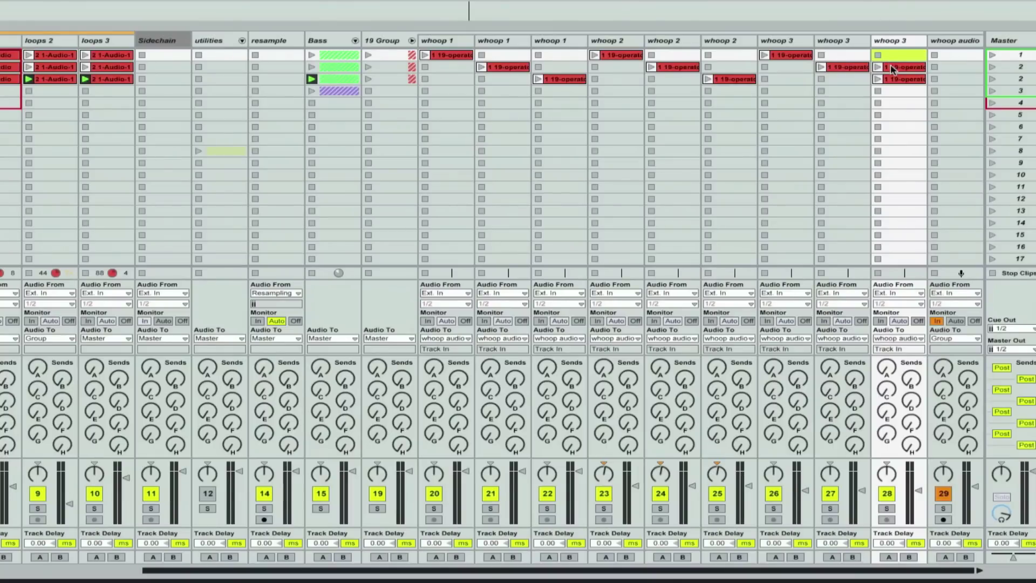
click(907, 70)
key(Delete)
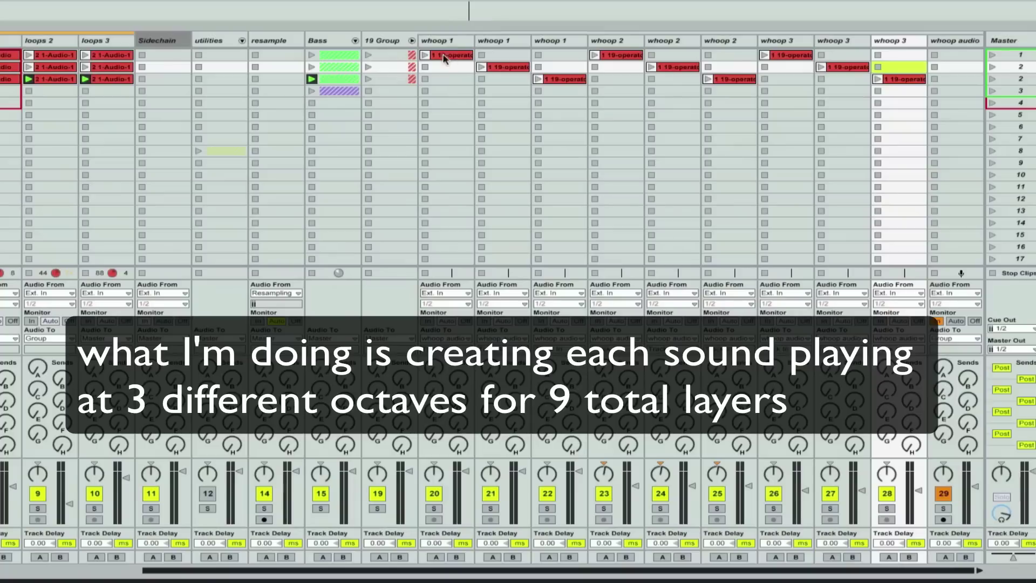
Launch the remaining clip on each of the nine whoop 1, whoop 2 and whoop 3 tracks.
click(425, 55)
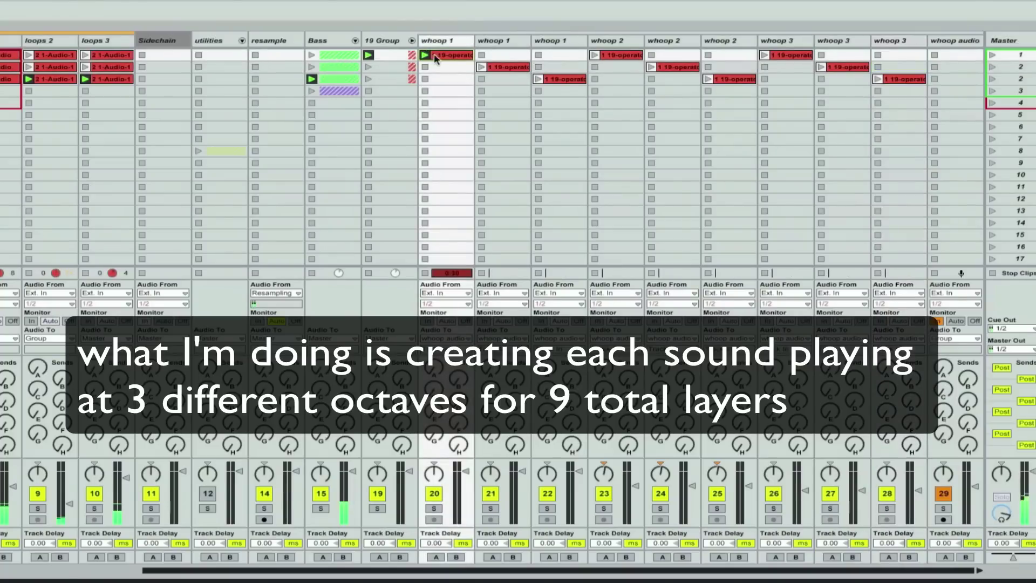
click(480, 67)
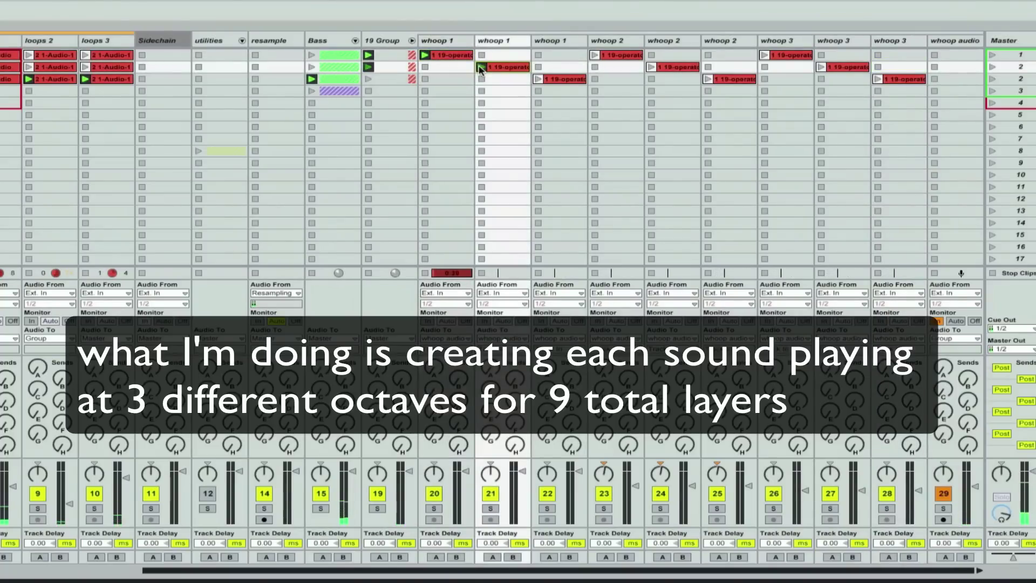
click(537, 80)
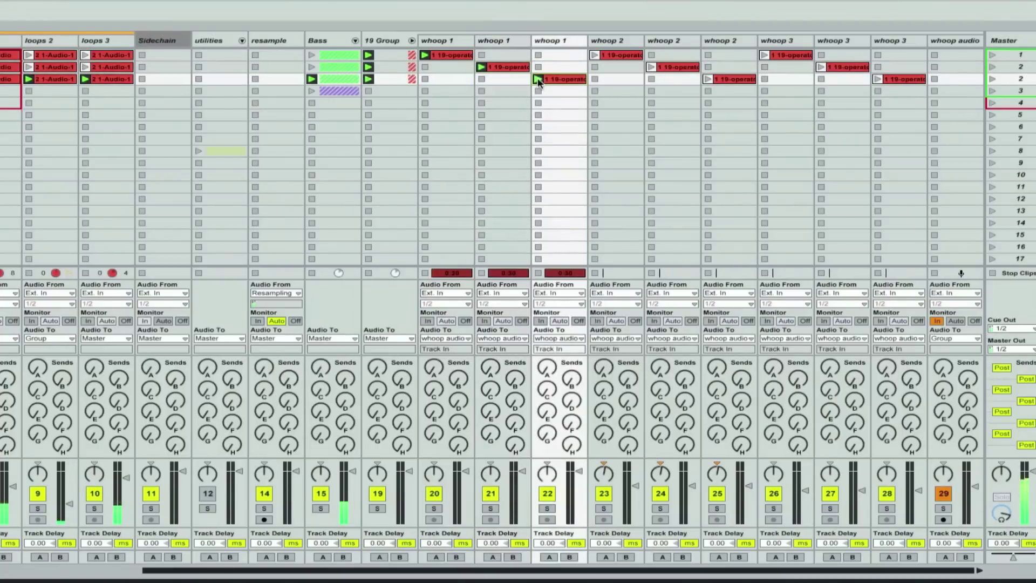
click(594, 53)
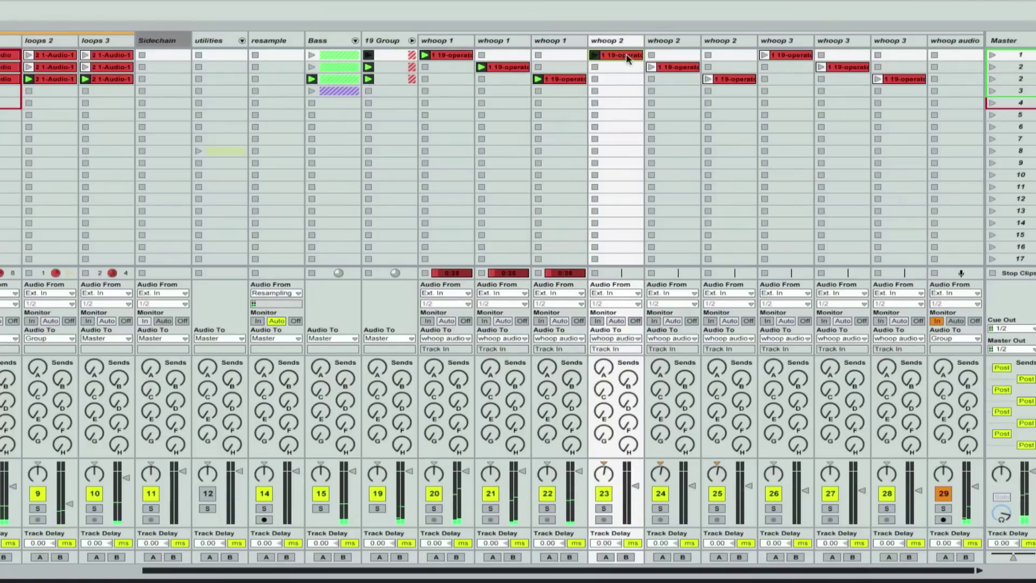
click(652, 66)
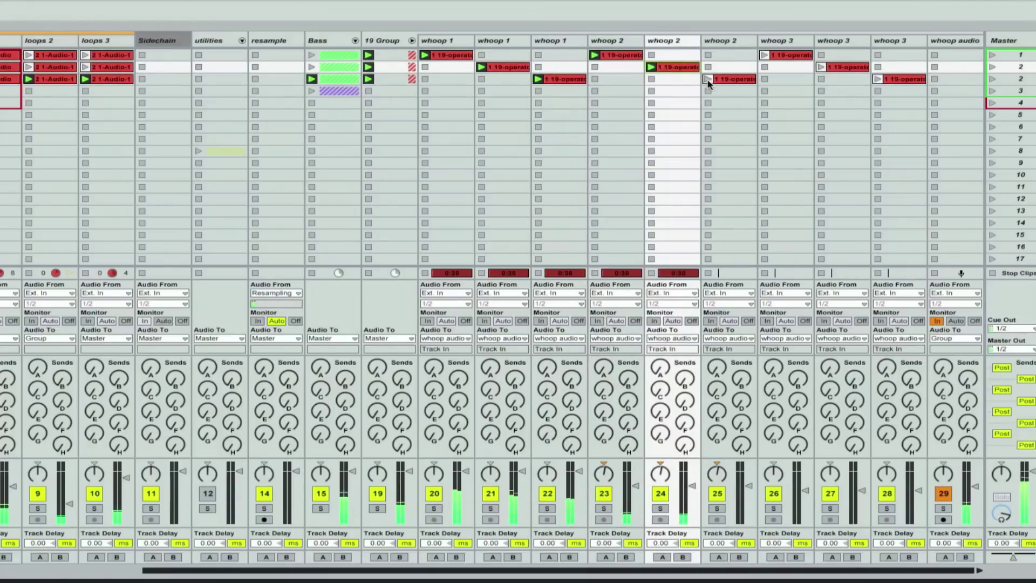
click(708, 79)
click(763, 53)
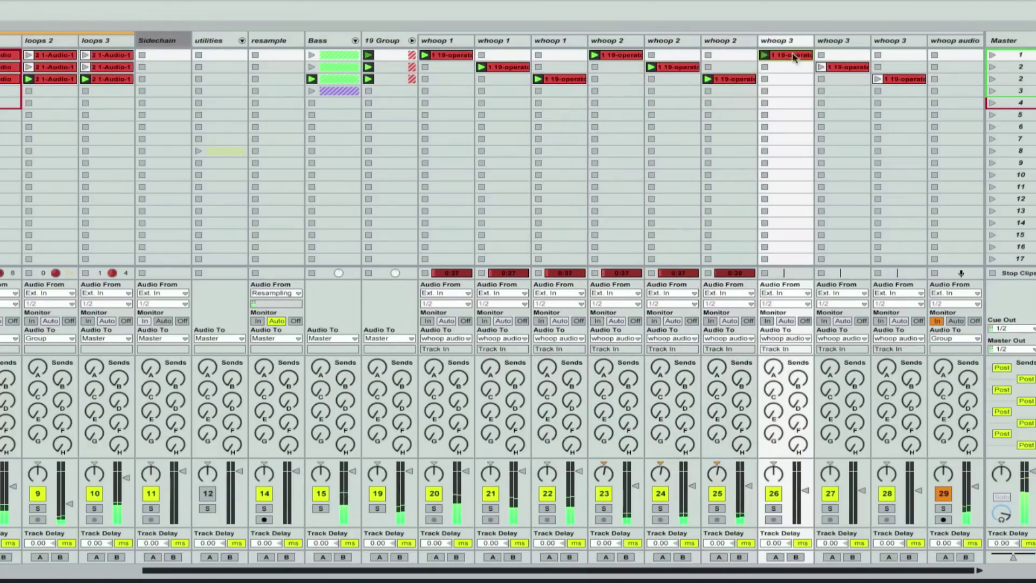
click(821, 65)
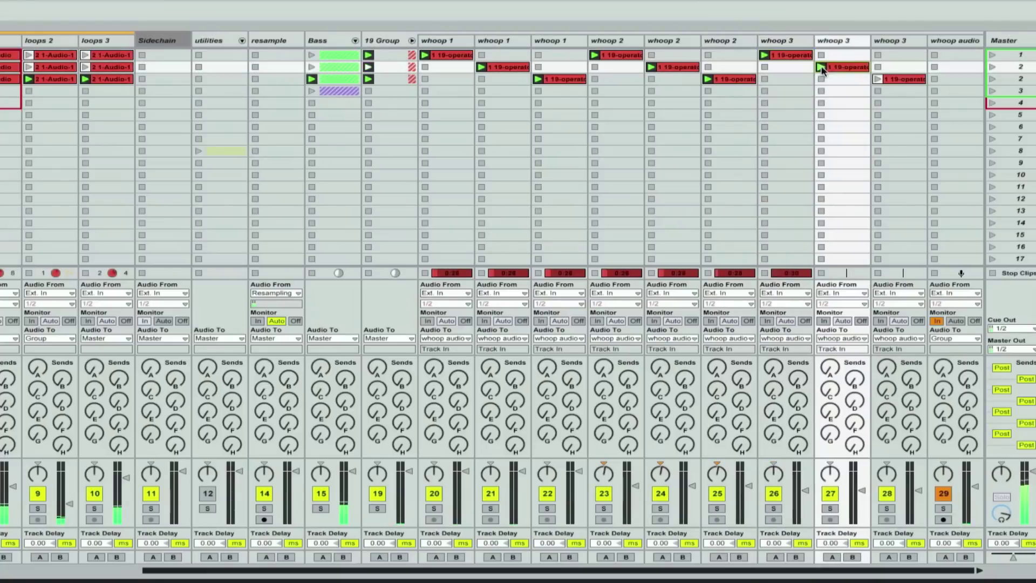
click(877, 79)
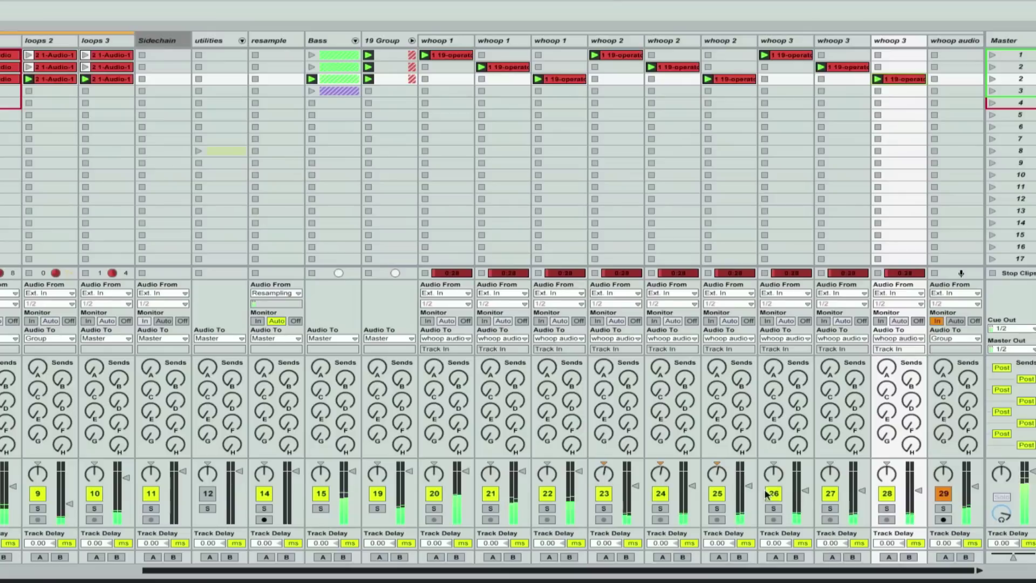
Mute all three whoop 3 and all three whoop 2 tracks, leaving only the whoop 1 layers audible.
click(886, 493)
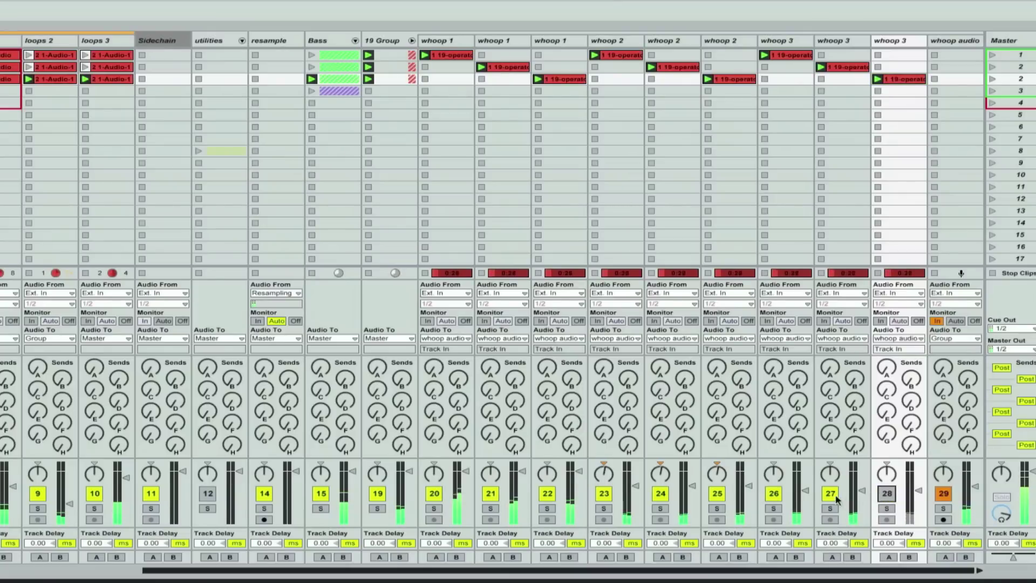
click(830, 493)
click(773, 494)
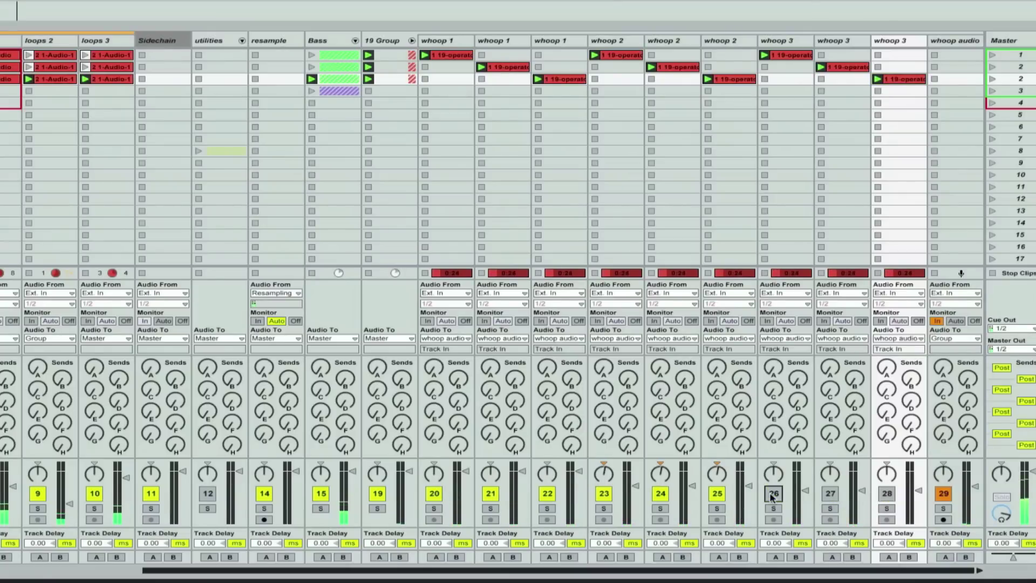
click(716, 493)
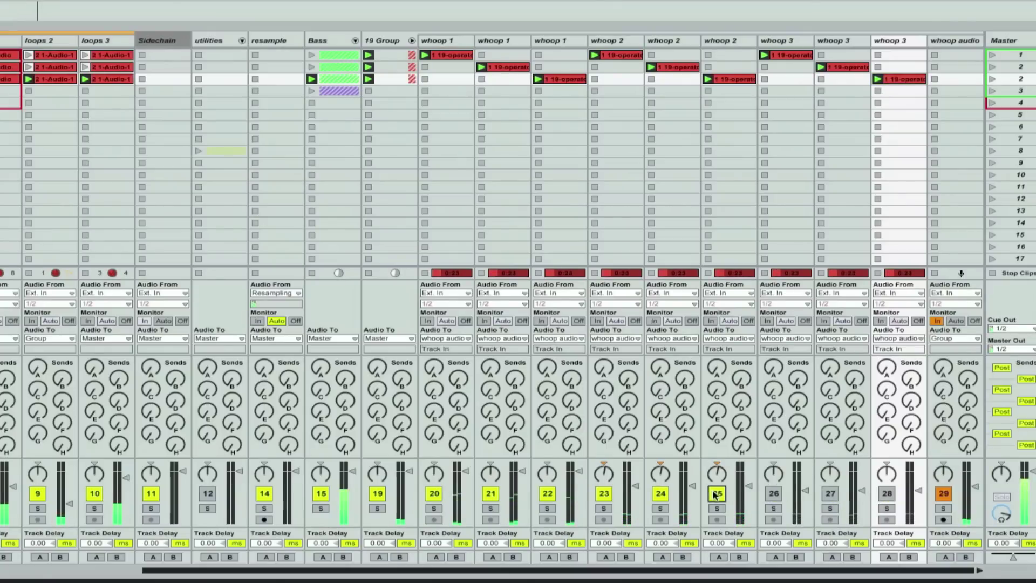
click(660, 493)
click(604, 493)
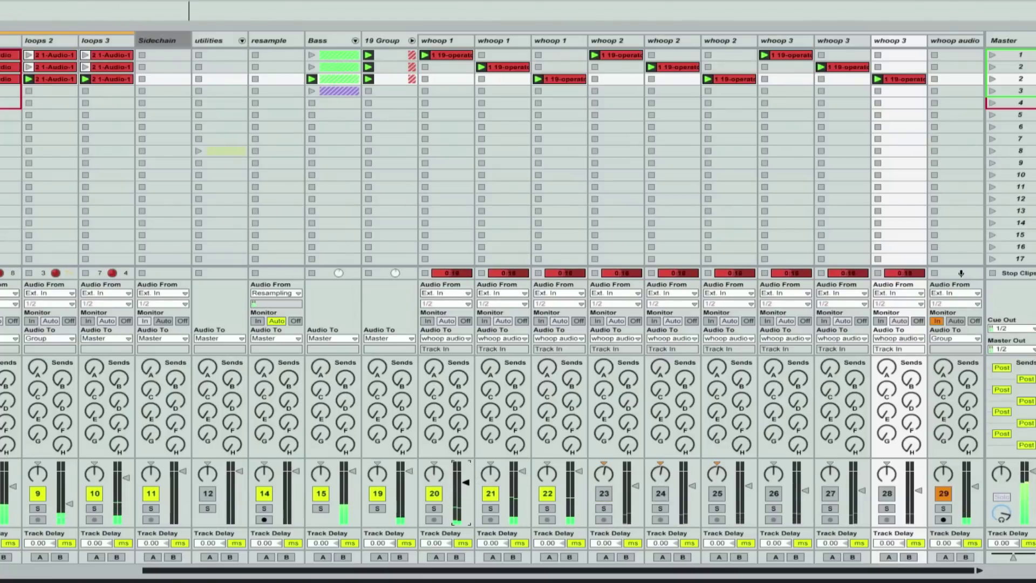
Balance the whoop 1 layers by restoring the first track's volume, lowering the second partway and pulling the third fully down.
click(467, 474)
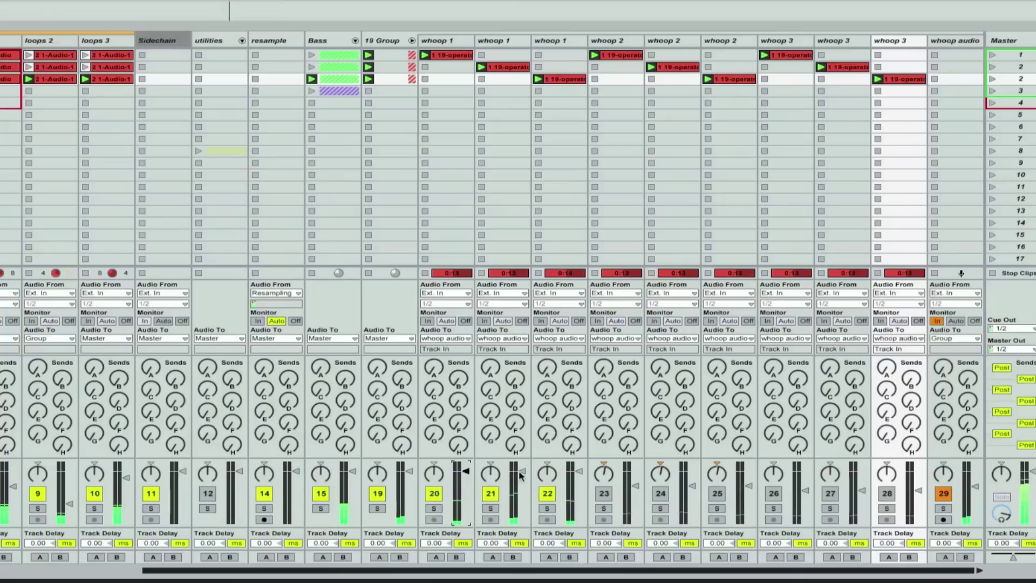
drag(523, 474, 523, 508)
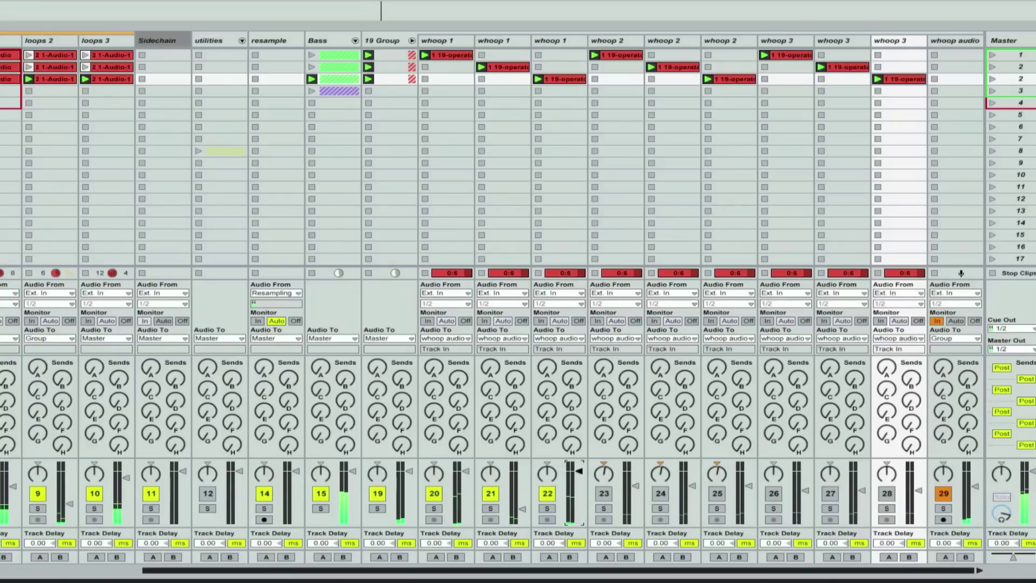
drag(580, 471, 522, 493)
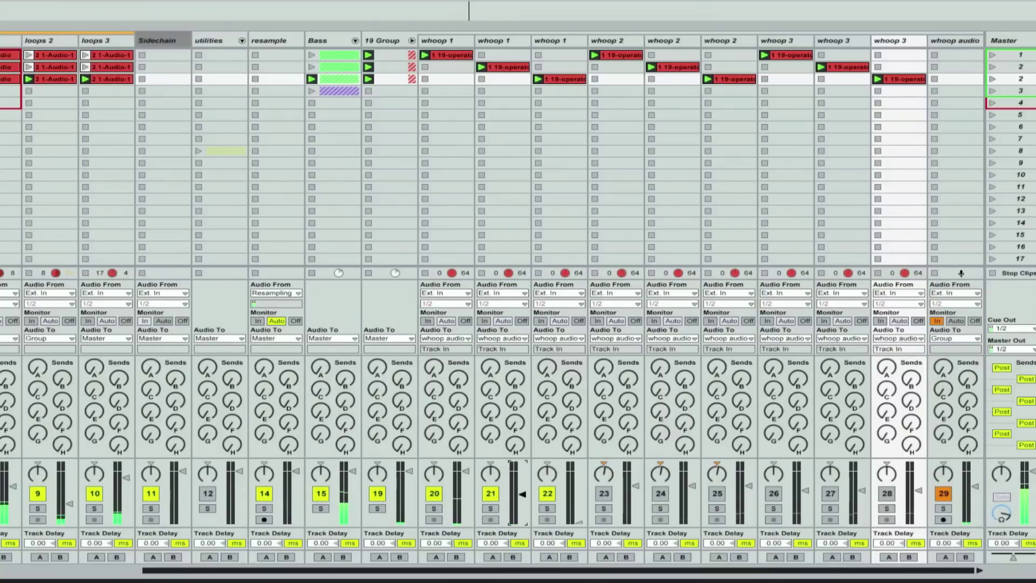
Pull the volume of all whoop 2 and whoop 3 tracks fully down together and unmute them.
click(617, 43)
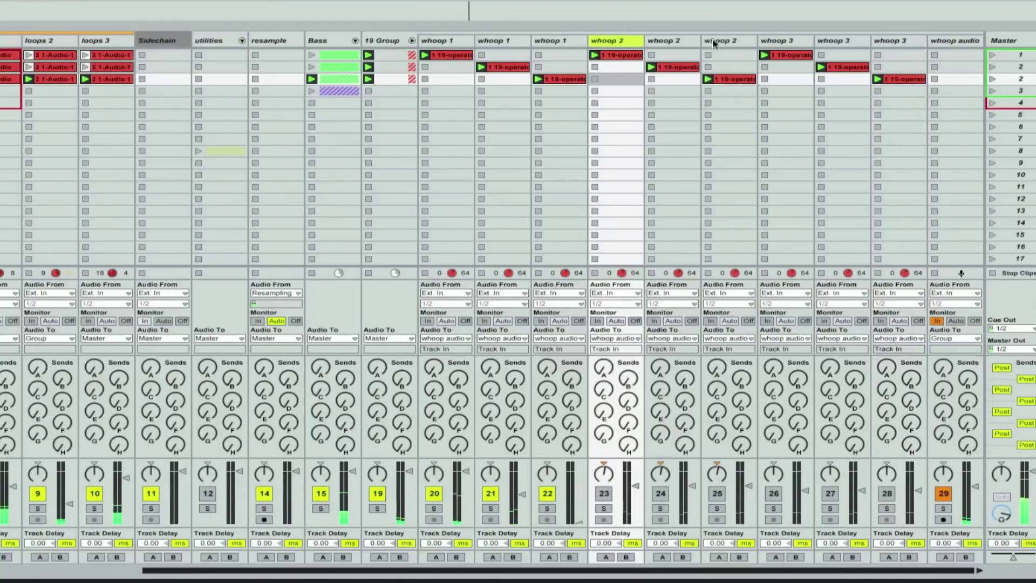
shift+click(890, 39)
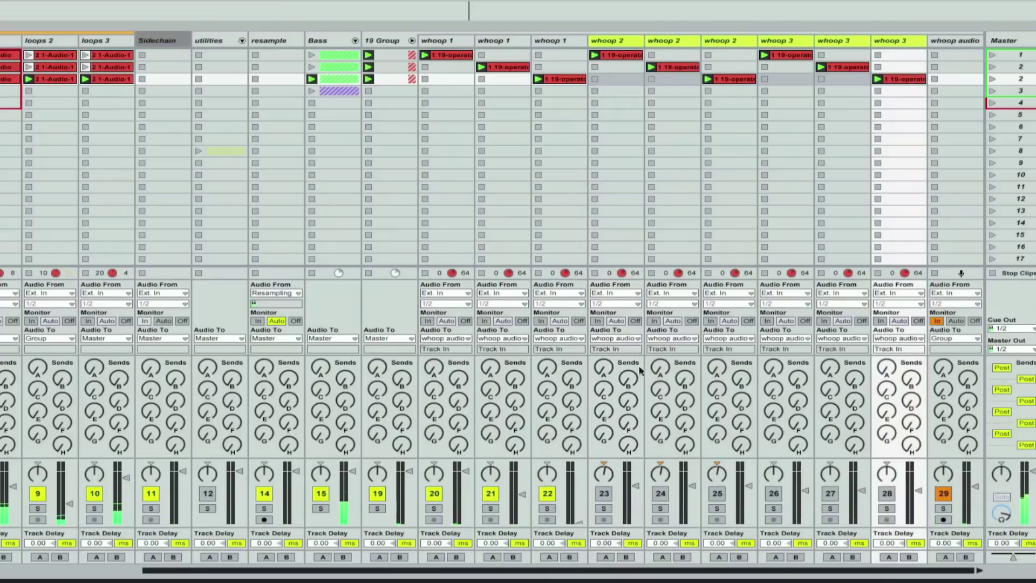
click(637, 487)
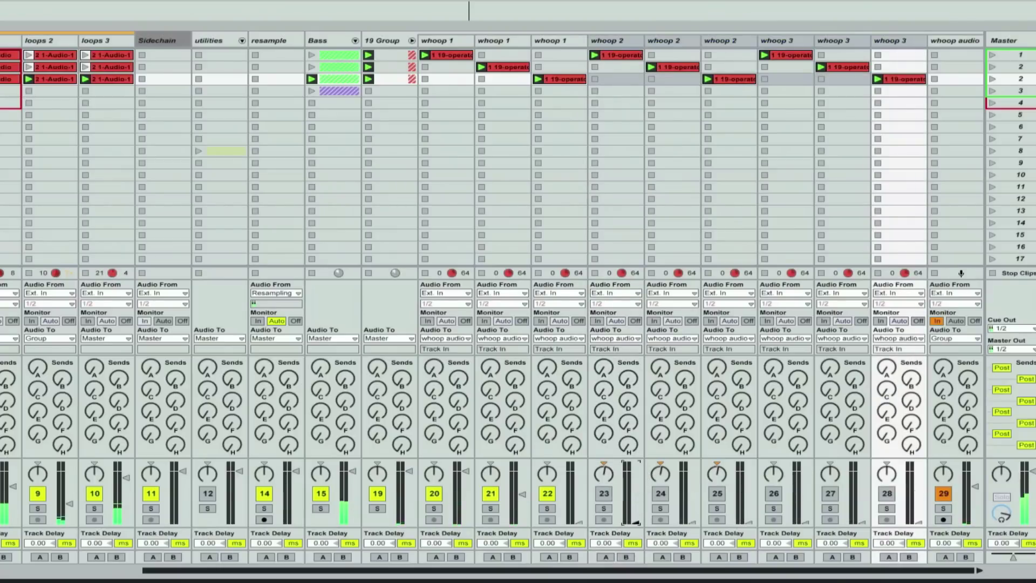
click(604, 493)
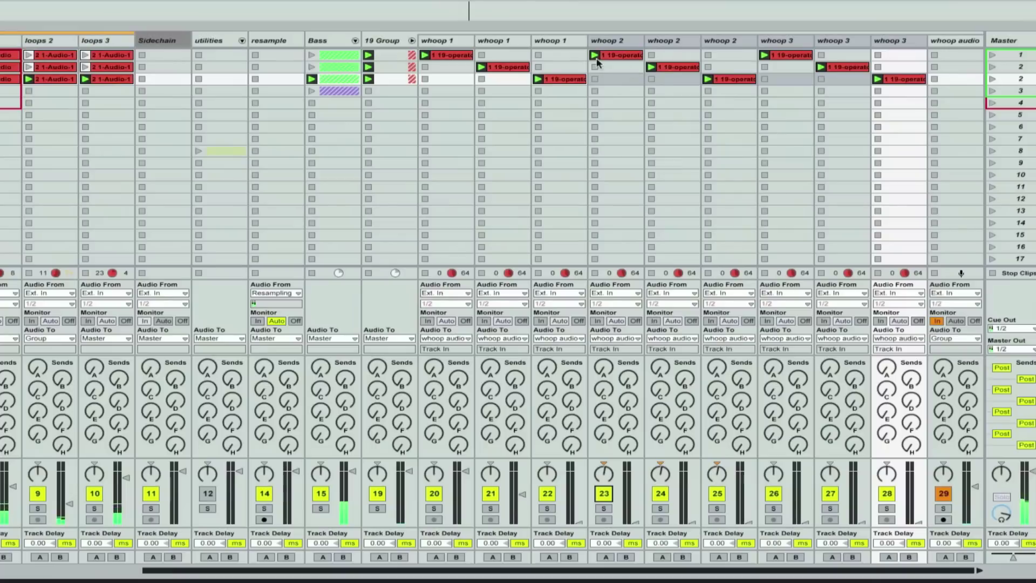
Rebalance the whoop 1 layers by raising the second track's volume, lowering the first slightly and bringing the third up partway.
click(564, 40)
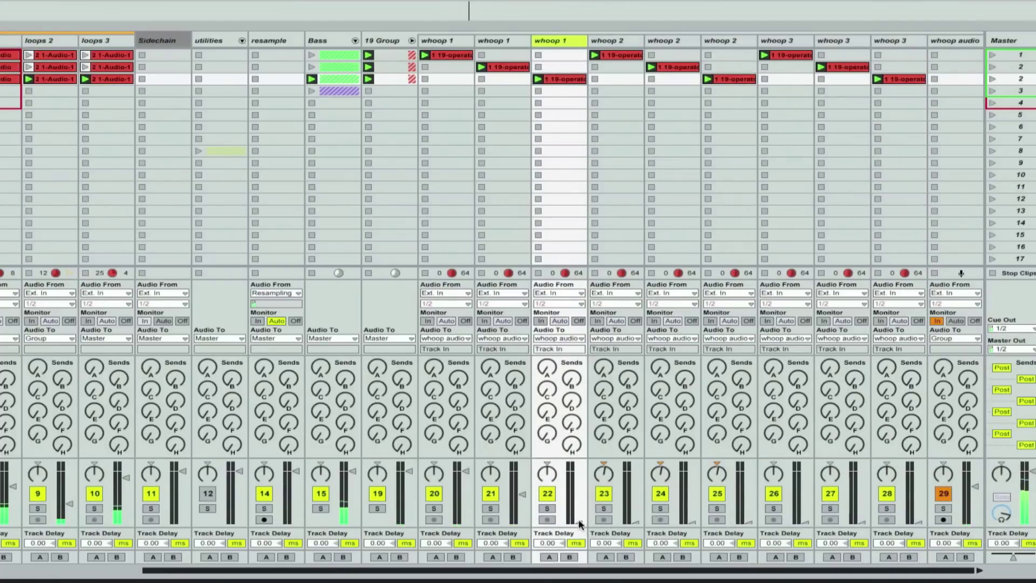
drag(521, 493, 521, 487)
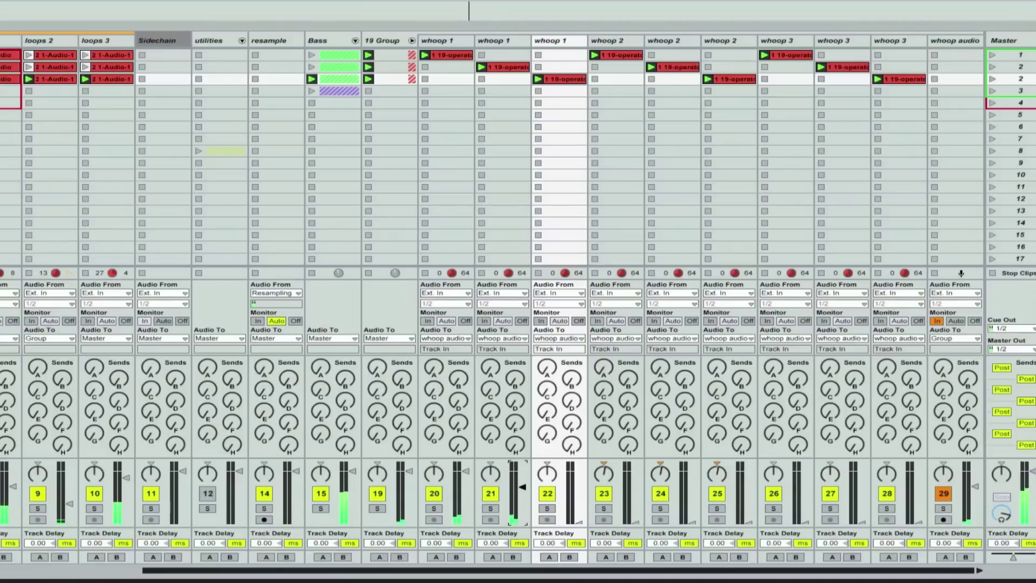
drag(522, 487, 522, 472)
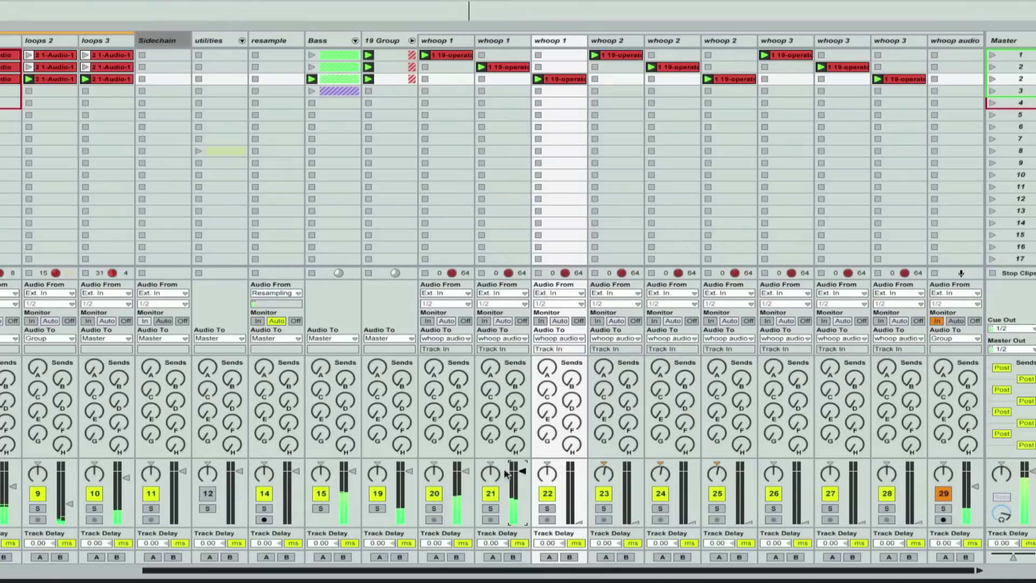
click(467, 471)
drag(468, 470, 467, 483)
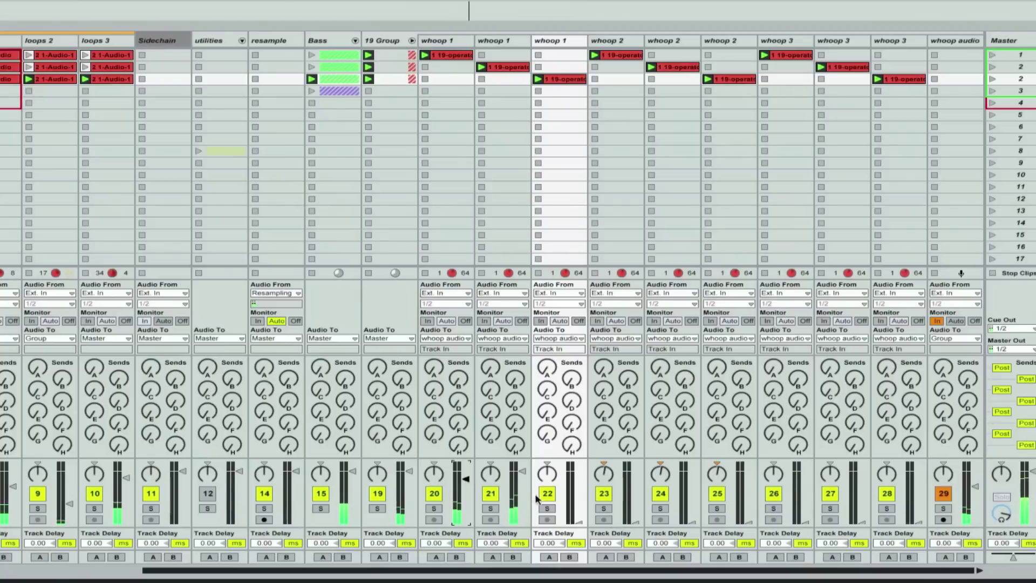
drag(575, 519, 578, 496)
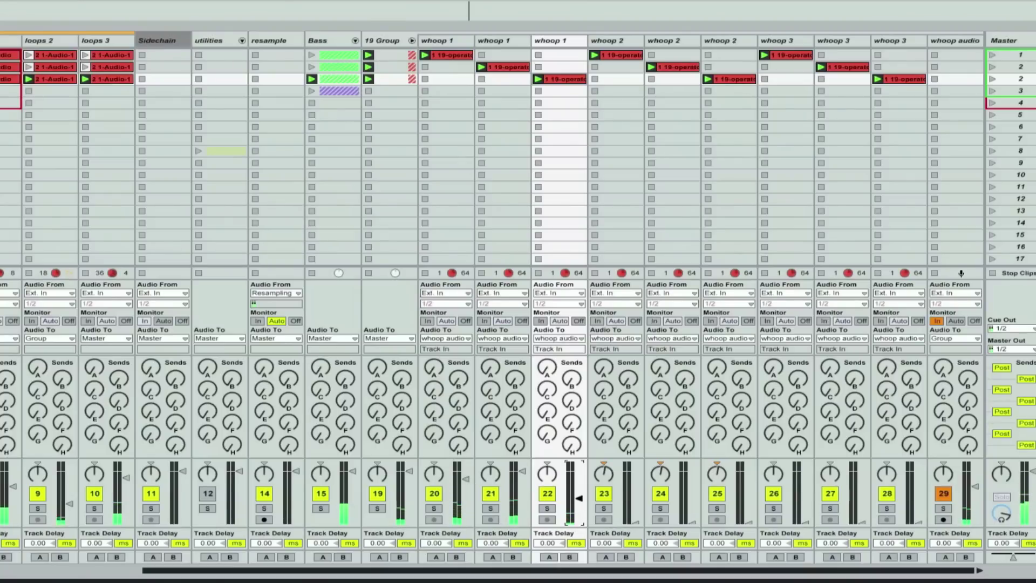
Bring up the three whoop 2 tracks' volumes, setting the second highest and the first and third around halfway.
click(638, 521)
drag(638, 517, 636, 491)
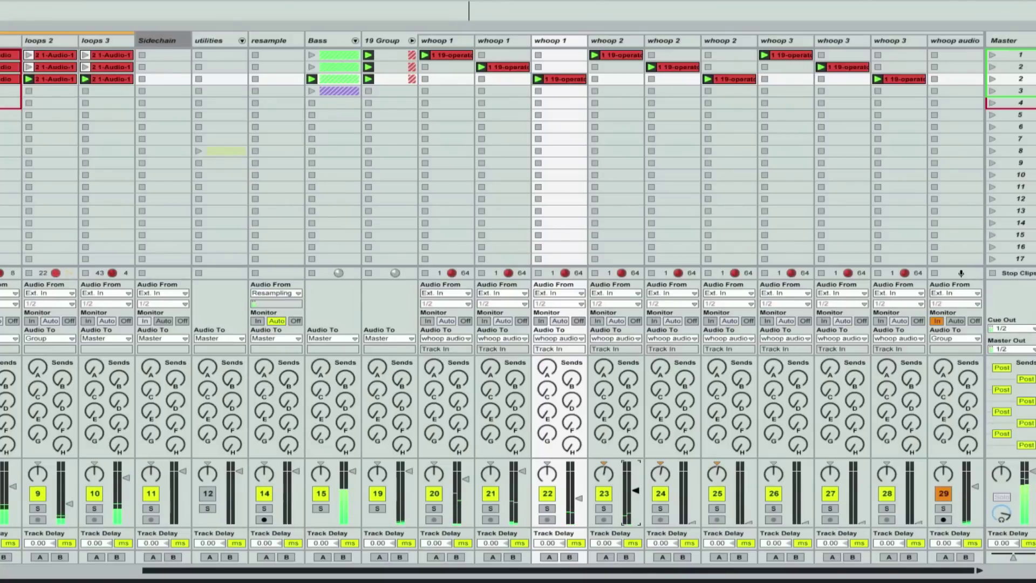
click(692, 519)
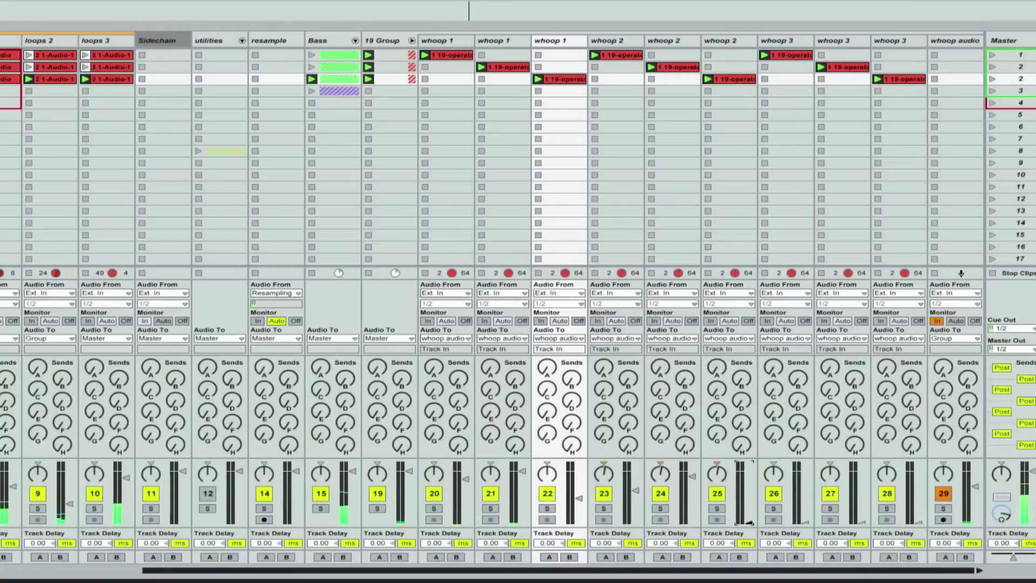
drag(749, 522, 749, 490)
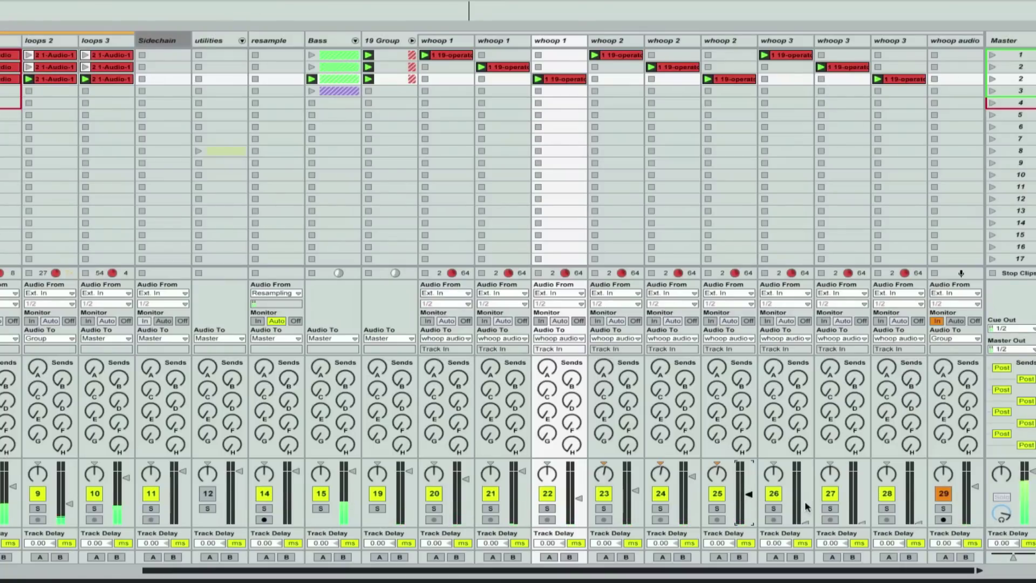
Bring up the three whoop 3 tracks' volumes, setting the first highest, the second slightly lower and the third lowest.
drag(806, 521, 804, 482)
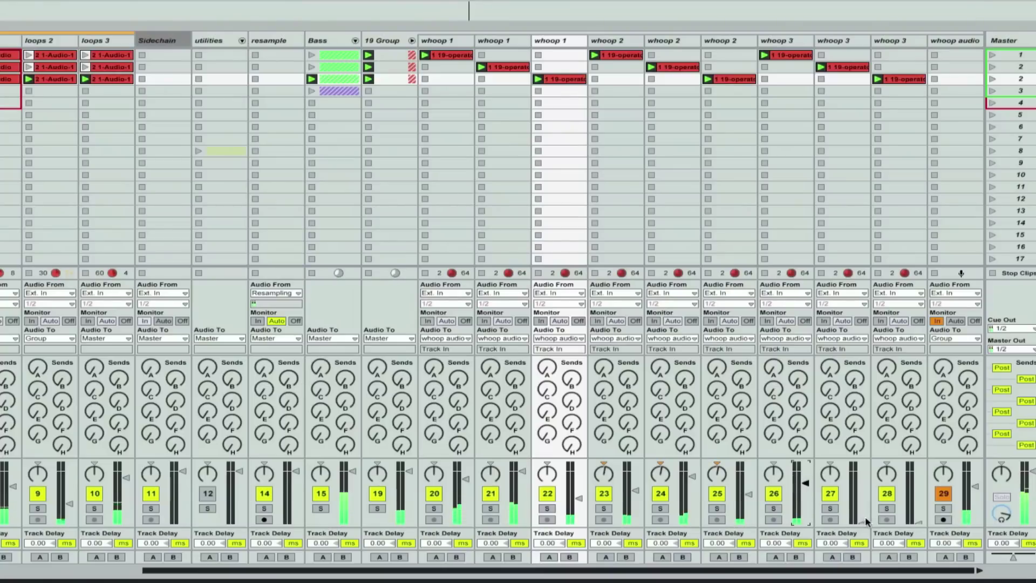
drag(862, 521, 862, 486)
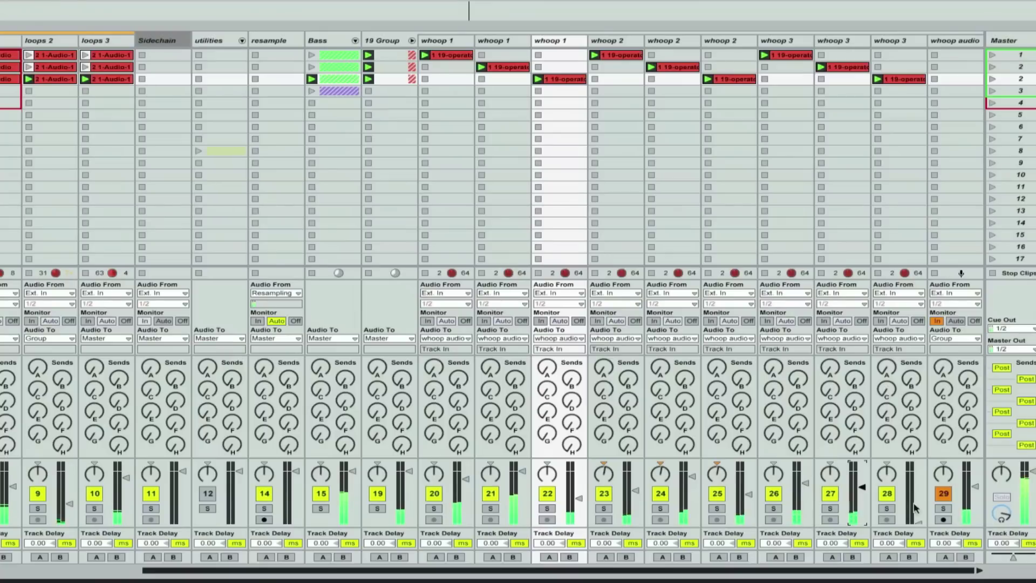
mouse_move(918, 521)
mouse_down()
mouse_move(918, 492)
mouse_move(918, 511)
mouse_up()
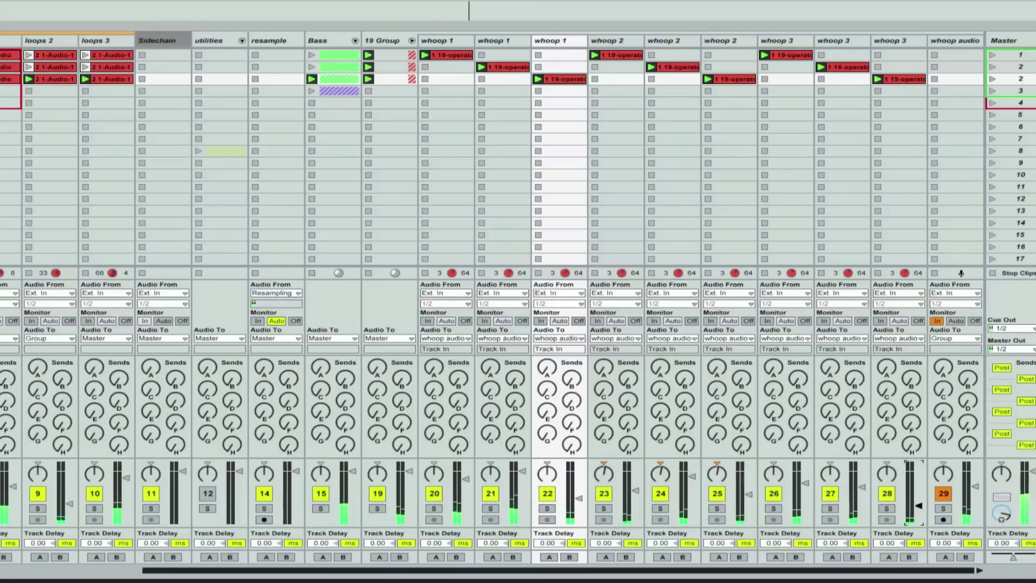
drag(918, 506, 918, 502)
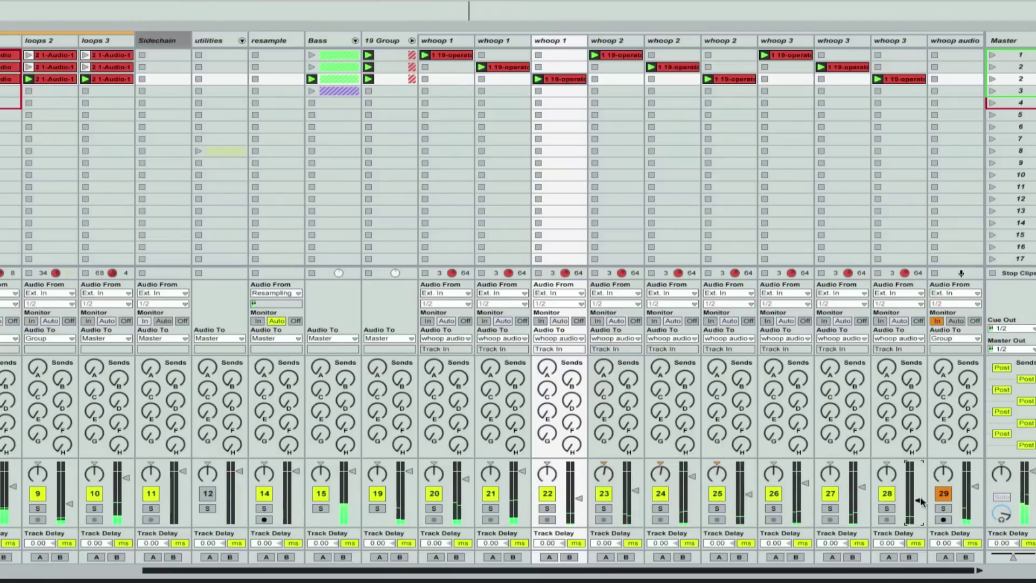
drag(919, 500, 919, 499)
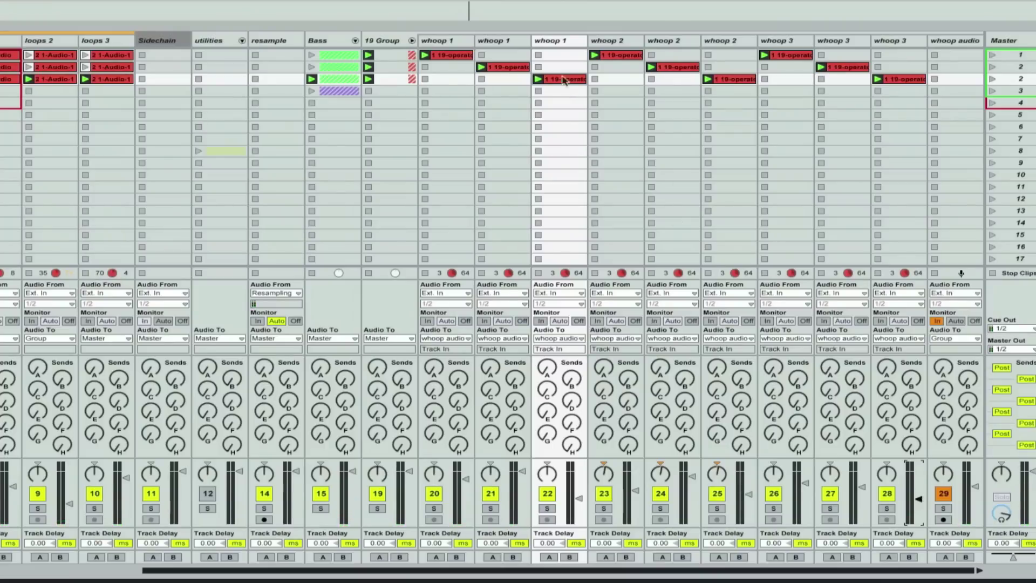
Move EQ Eight and Simple Delay from the whoop audio track to 19 Group, and delete the whoop audio track.
click(389, 42)
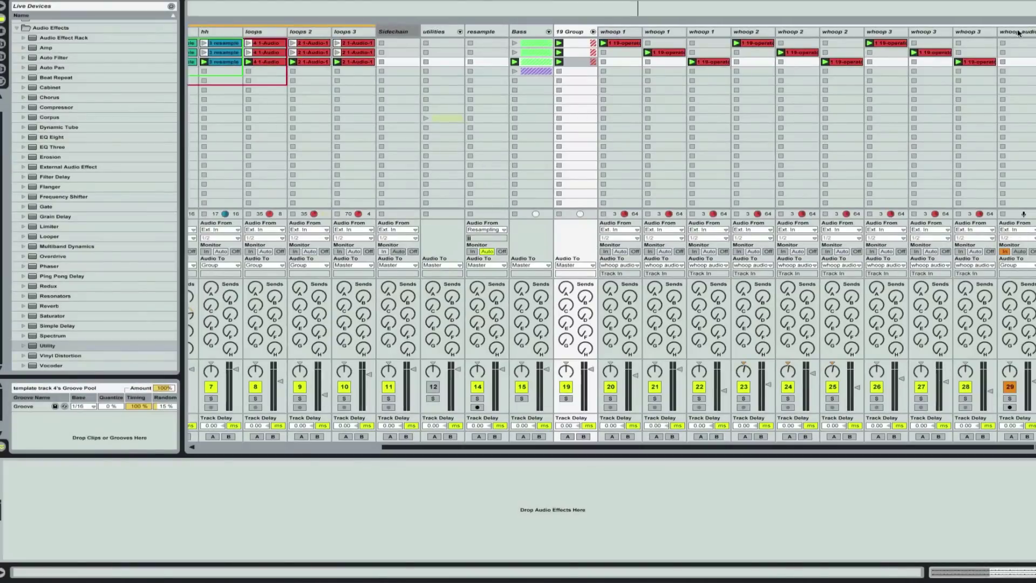
click(955, 43)
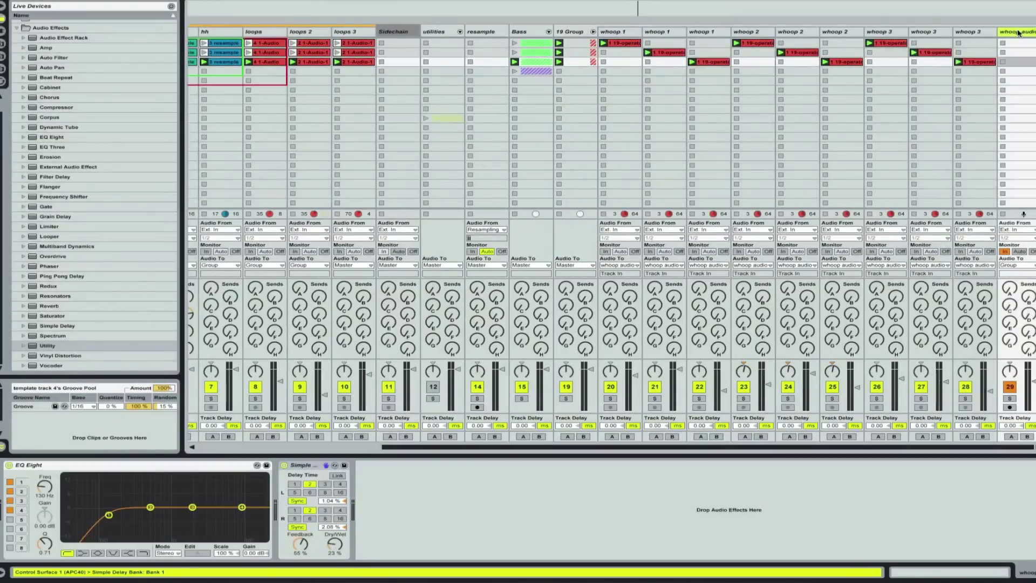
click(232, 465)
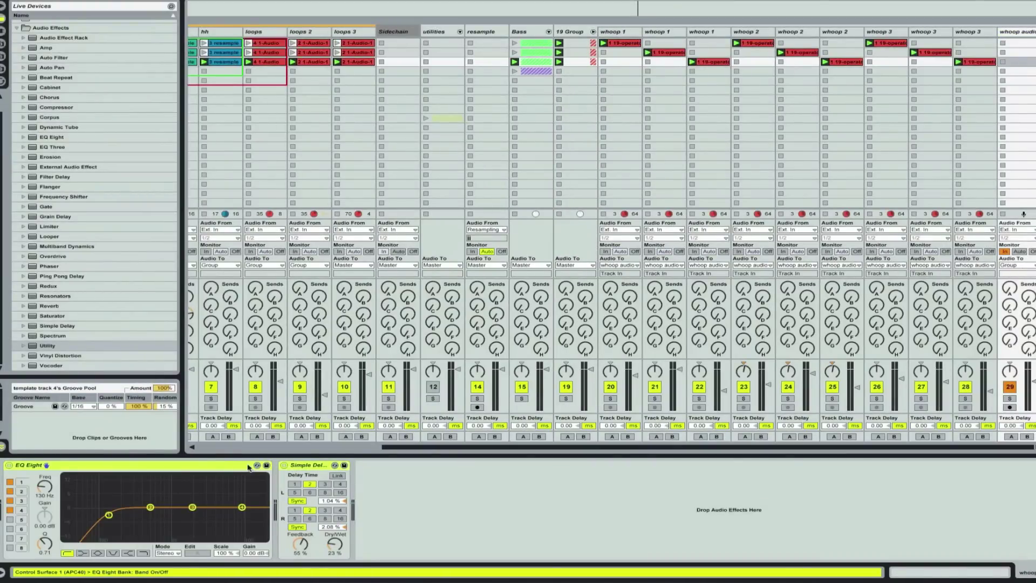
click(581, 33)
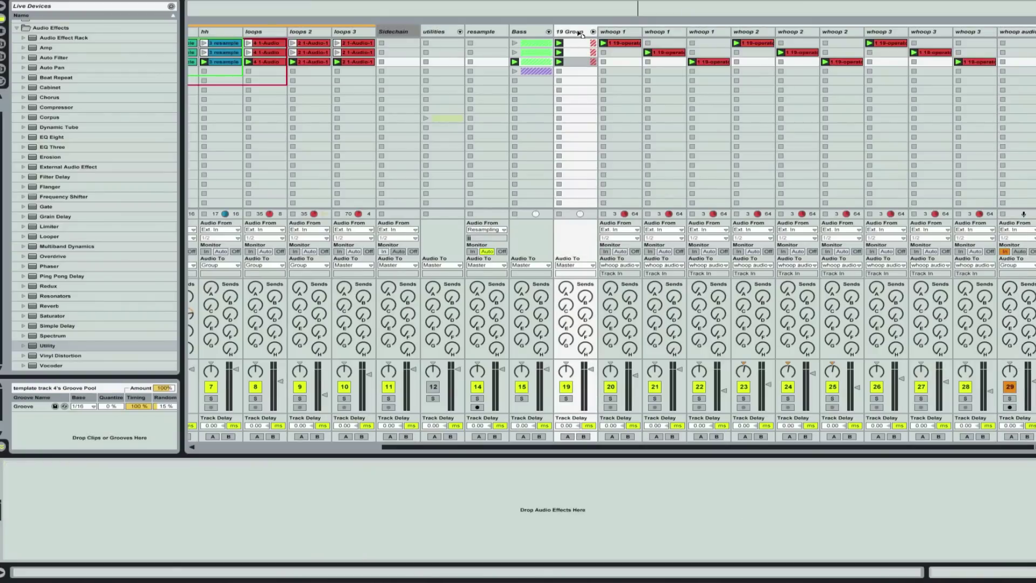
drag(578, 32, 578, 32)
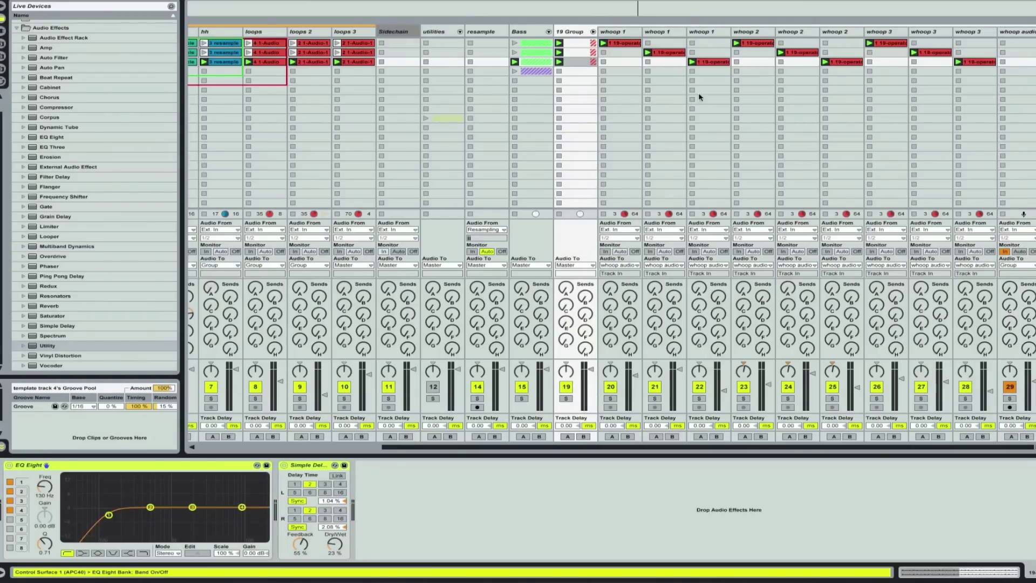
click(1030, 34)
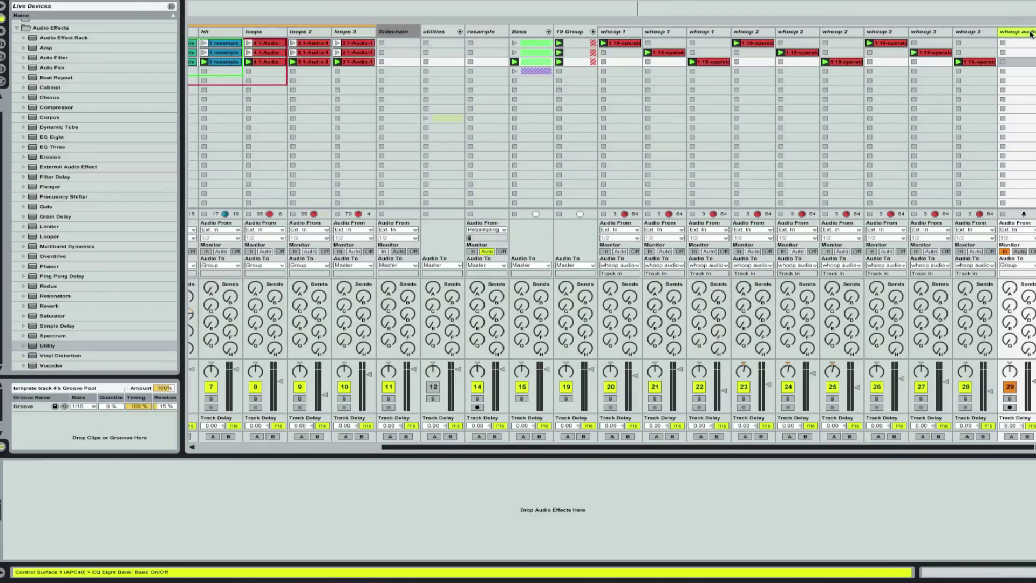
key(Delete)
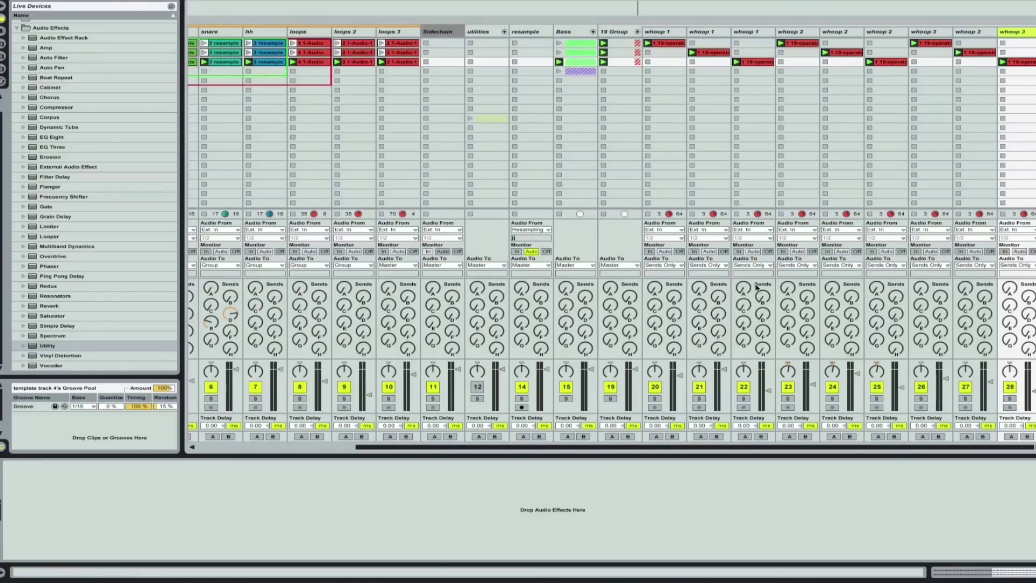
Route the audio output of all nine whoop 1, whoop 2 and whoop 3 tracks to Group.
click(681, 265)
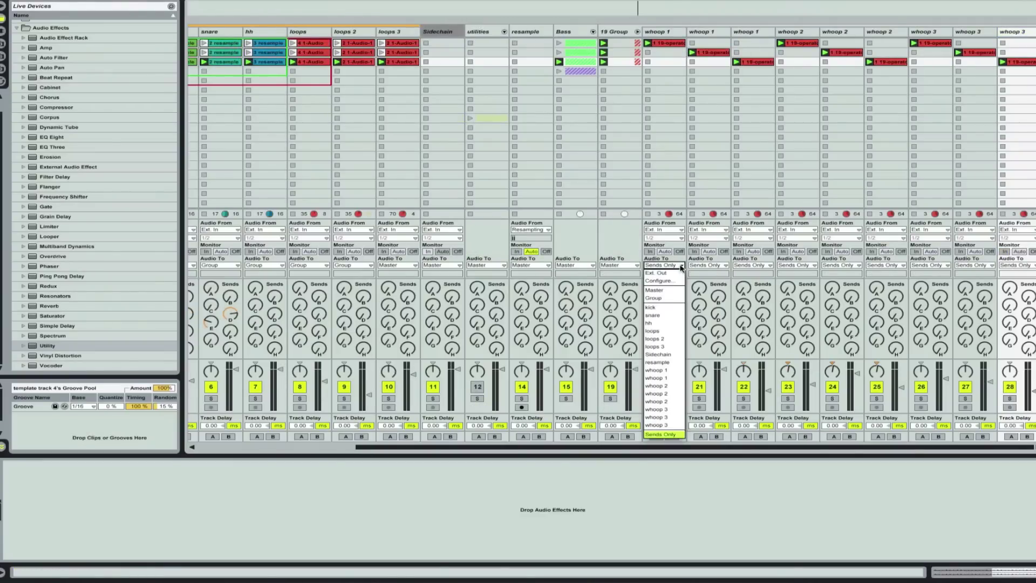
click(674, 299)
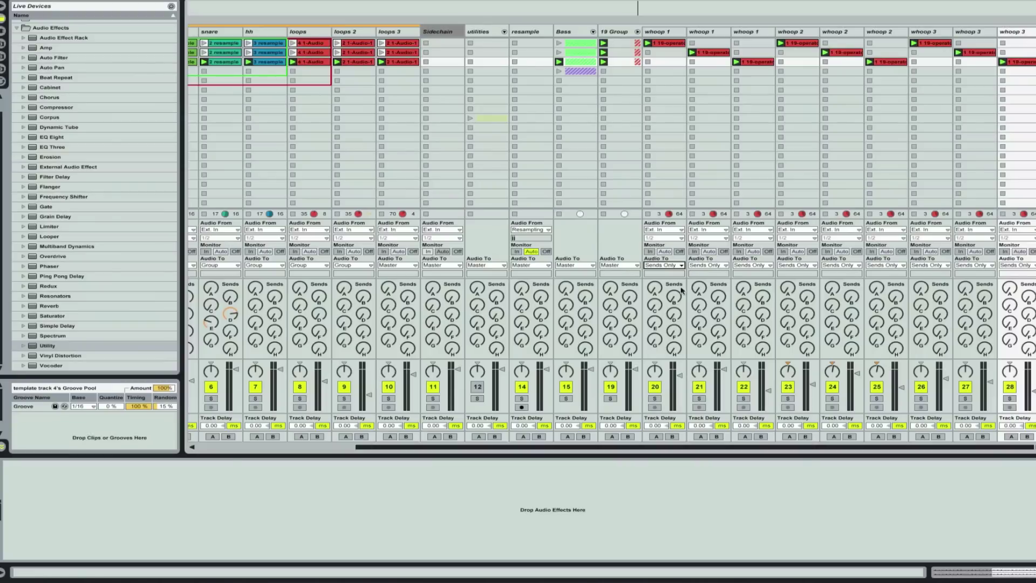
click(708, 32)
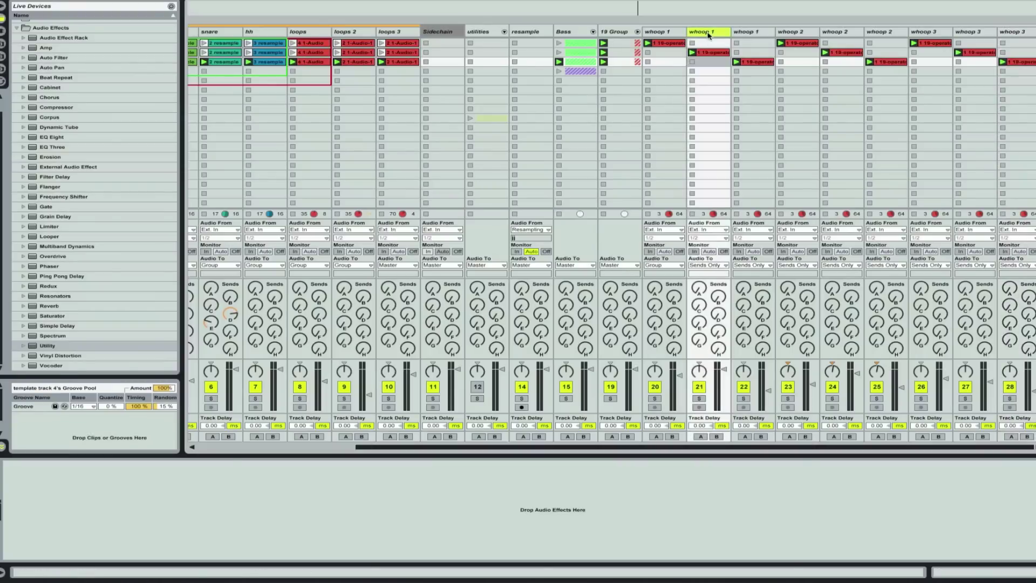
shift+click(1019, 33)
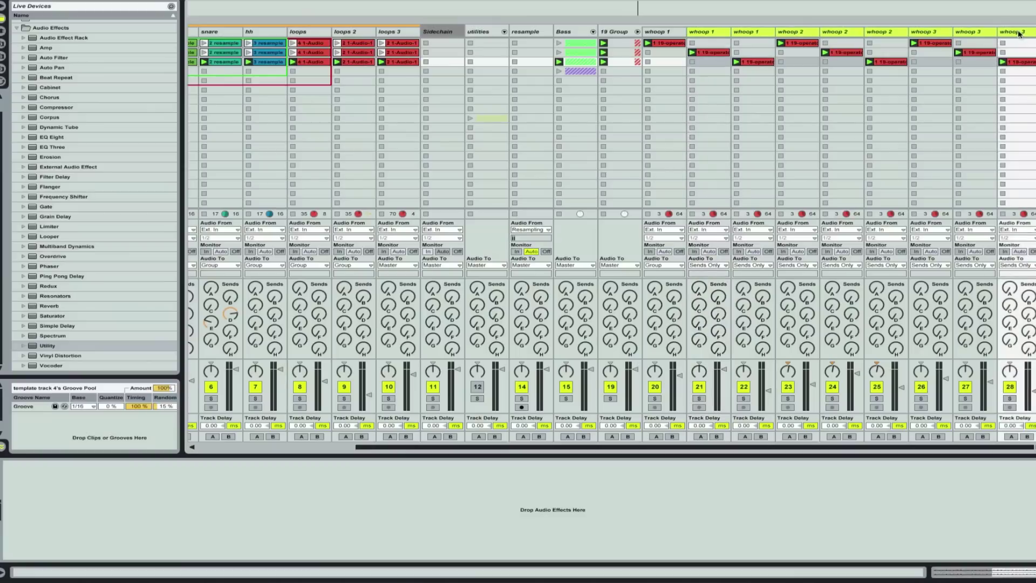
click(1031, 265)
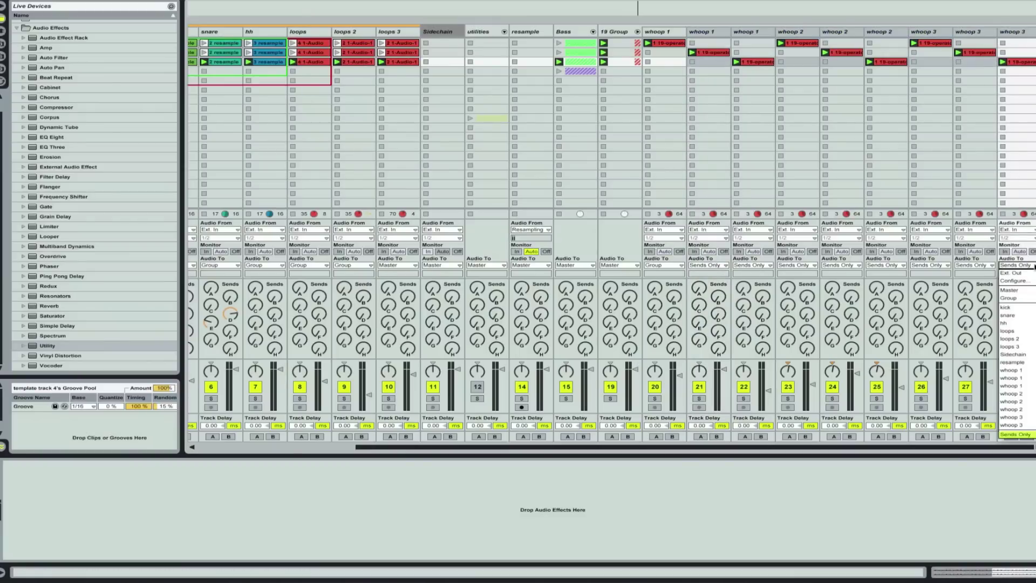
click(1026, 300)
Start playback and lower the 19 Group track's volume slightly.
key(space)
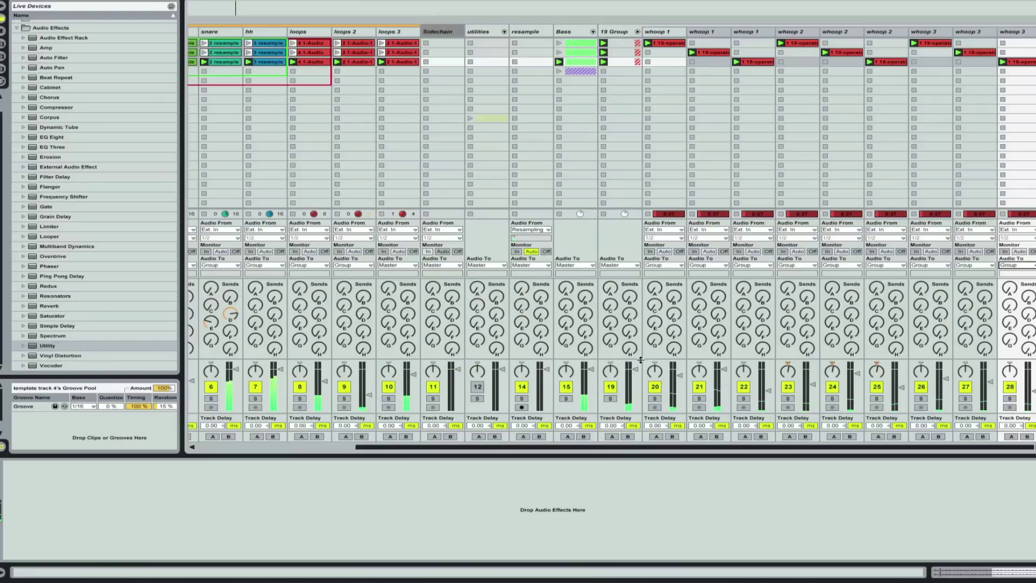
drag(636, 369, 637, 374)
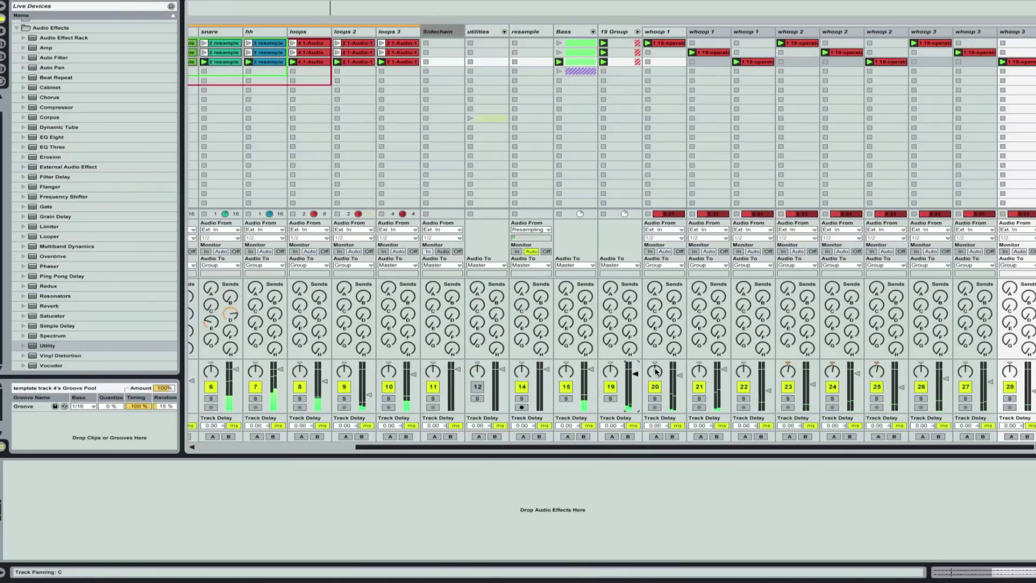
Spread the whoop tracks between 20 and 26 across the stereo field, panning track 20 to 27L.
drag(655, 371, 656, 376)
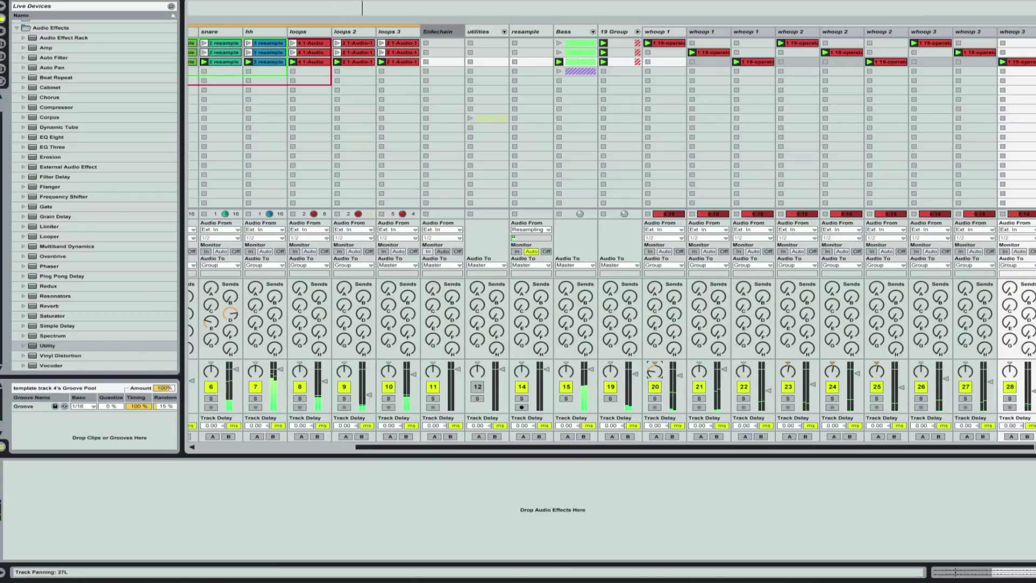
drag(747, 377, 747, 372)
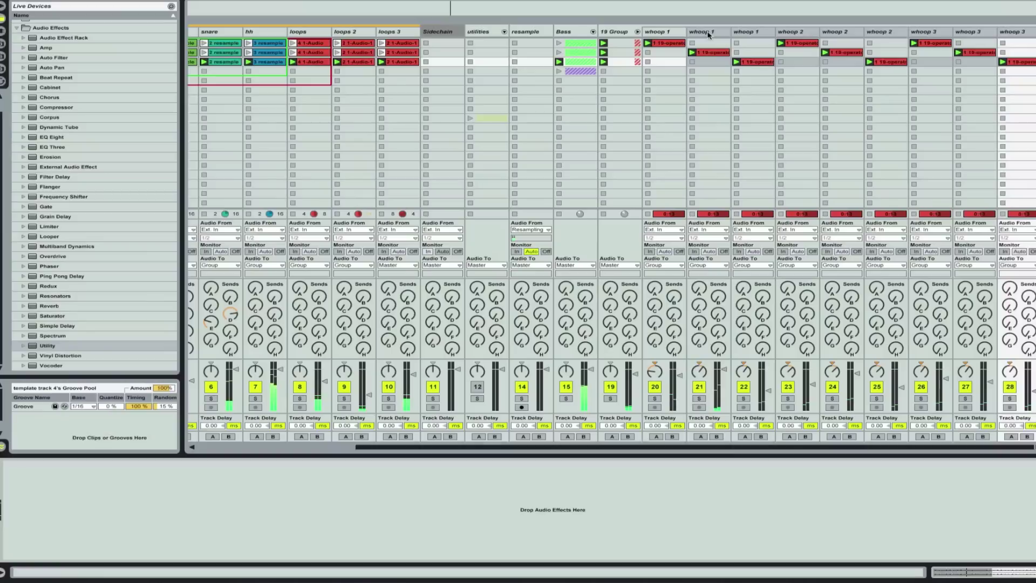
click(701, 74)
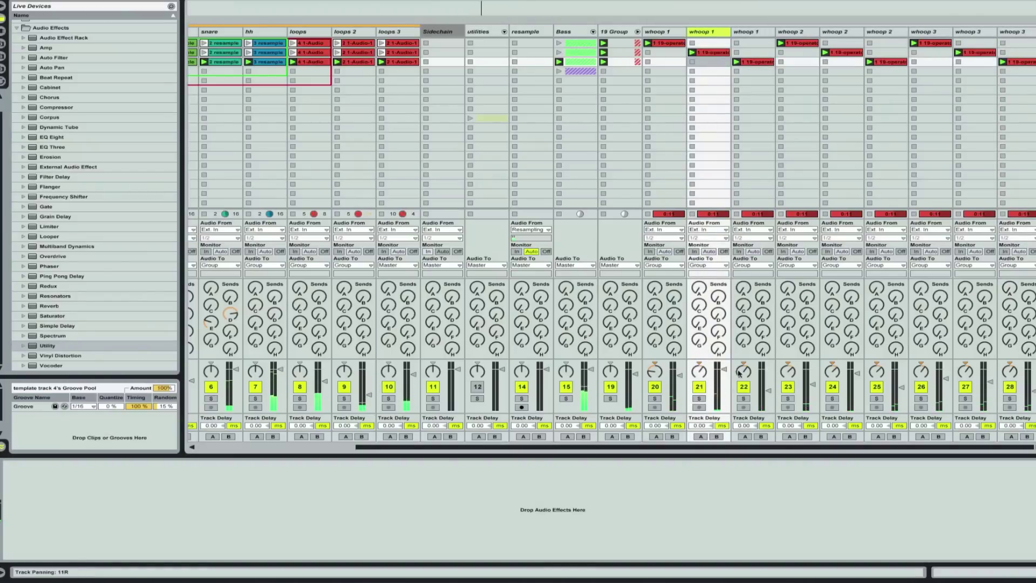
drag(747, 372, 746, 369)
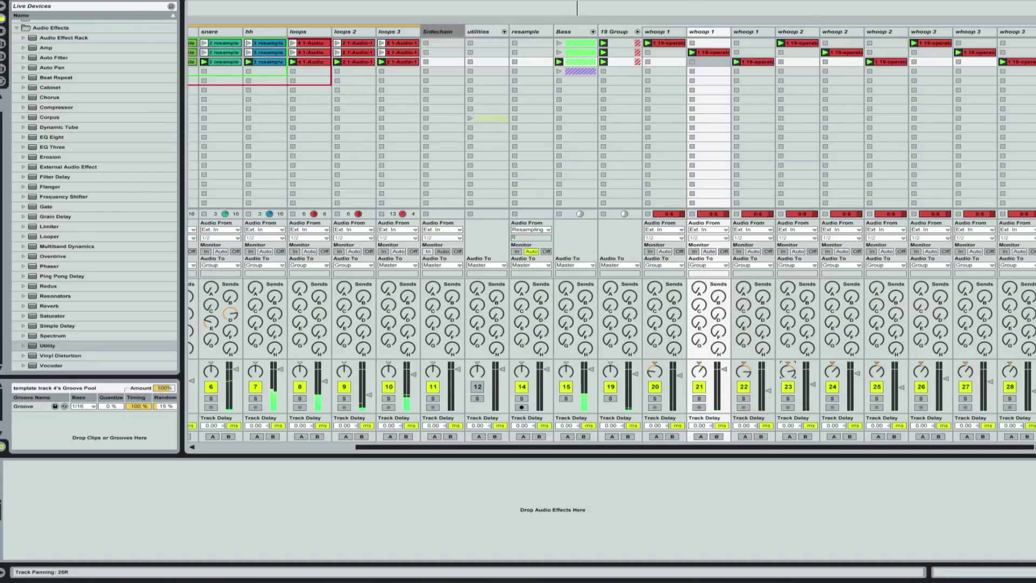
drag(833, 371, 832, 396)
drag(877, 371, 876, 373)
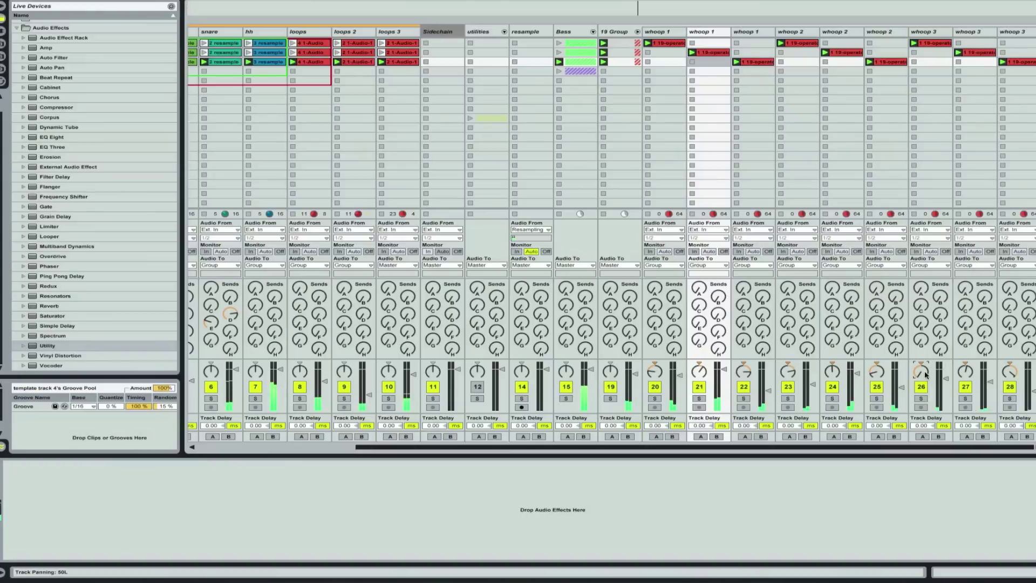
drag(925, 377, 925, 376)
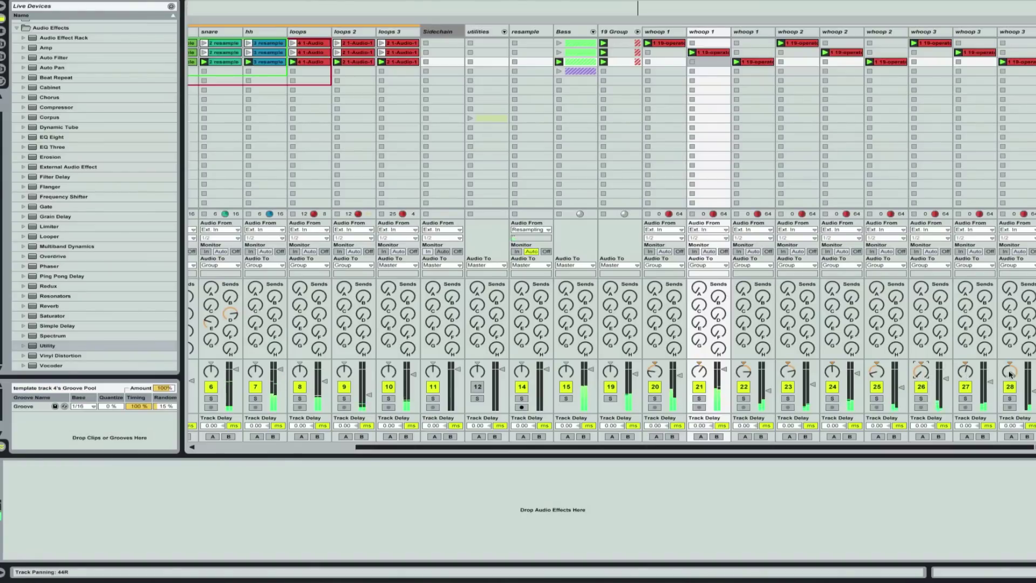
Add a Compressor after the Simple Delay on the 19 Group track.
click(618, 31)
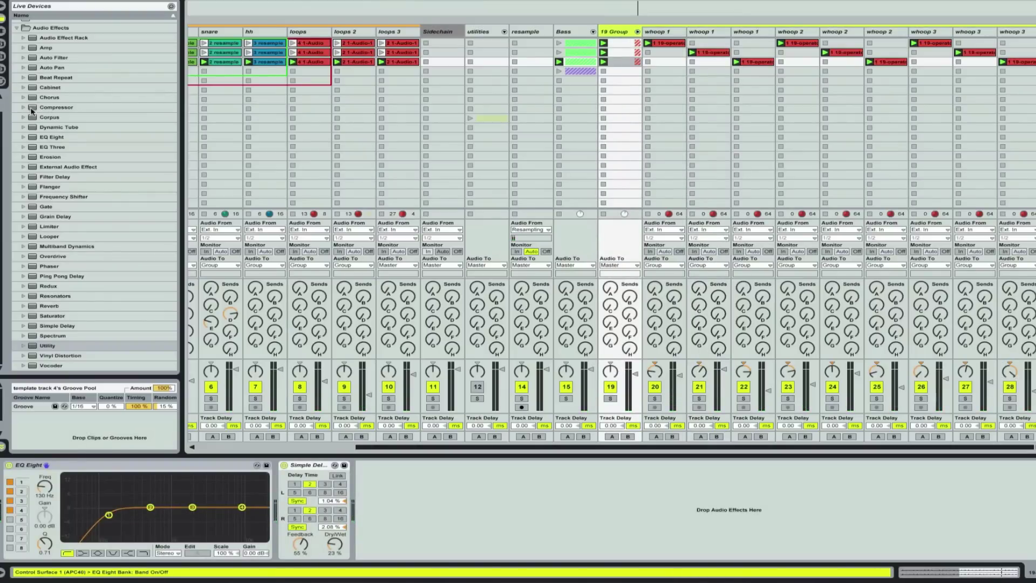
drag(31, 109, 317, 292)
drag(396, 440, 398, 492)
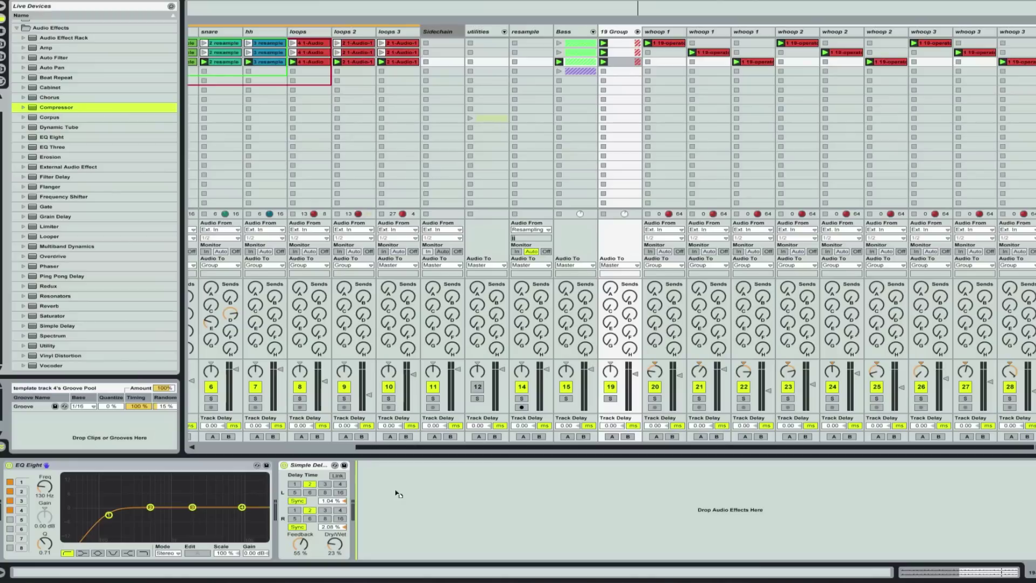
drag(397, 494, 413, 494)
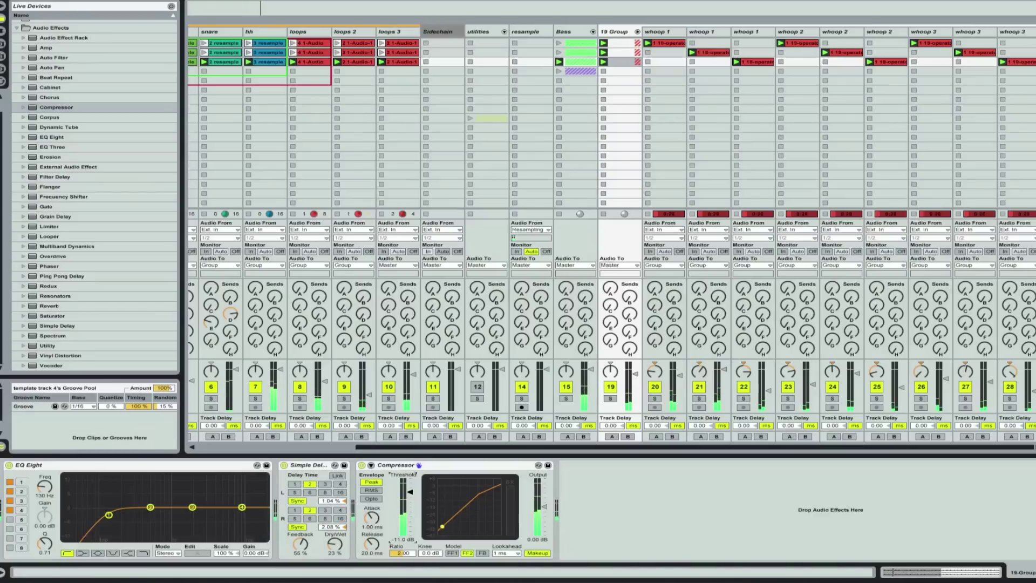
Set the 19 Group compressor's ratio to 2.25 and its threshold to -9.04 dB.
drag(408, 554, 408, 549)
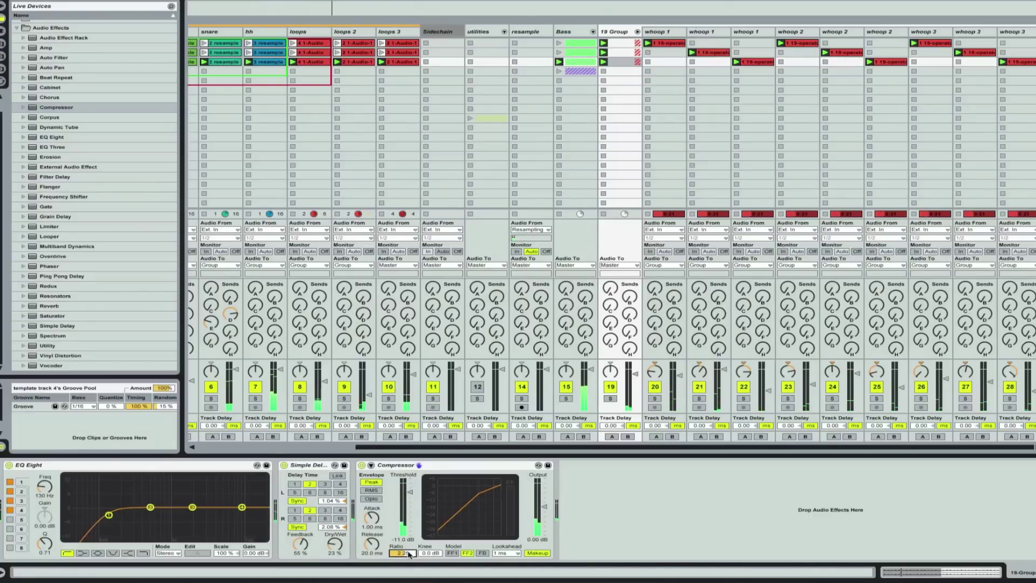
click(410, 492)
drag(410, 492, 410, 491)
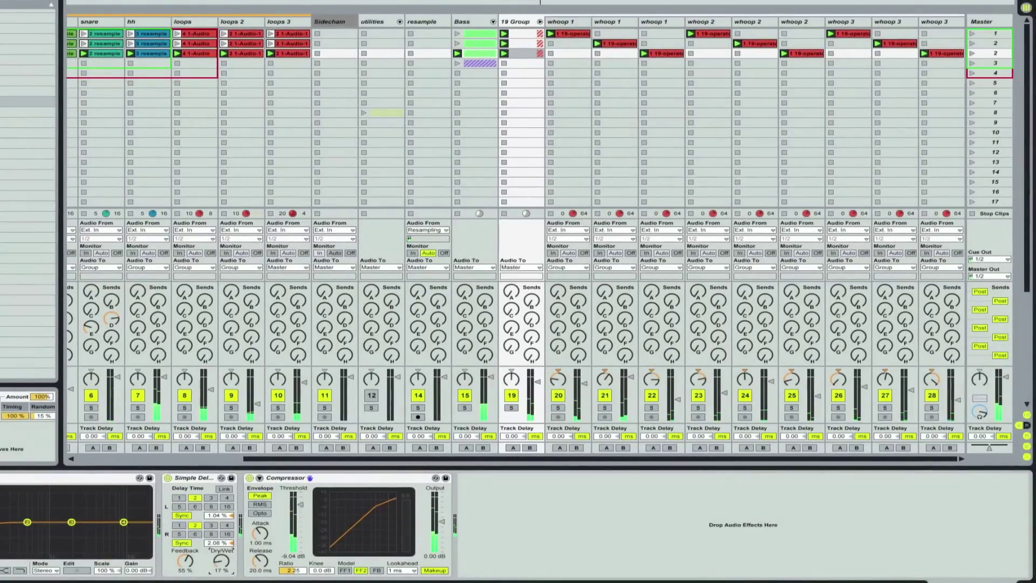
Raise sends D, E and F on 19 Group with the return tracks shown, and lower the group's volume.
click(1026, 425)
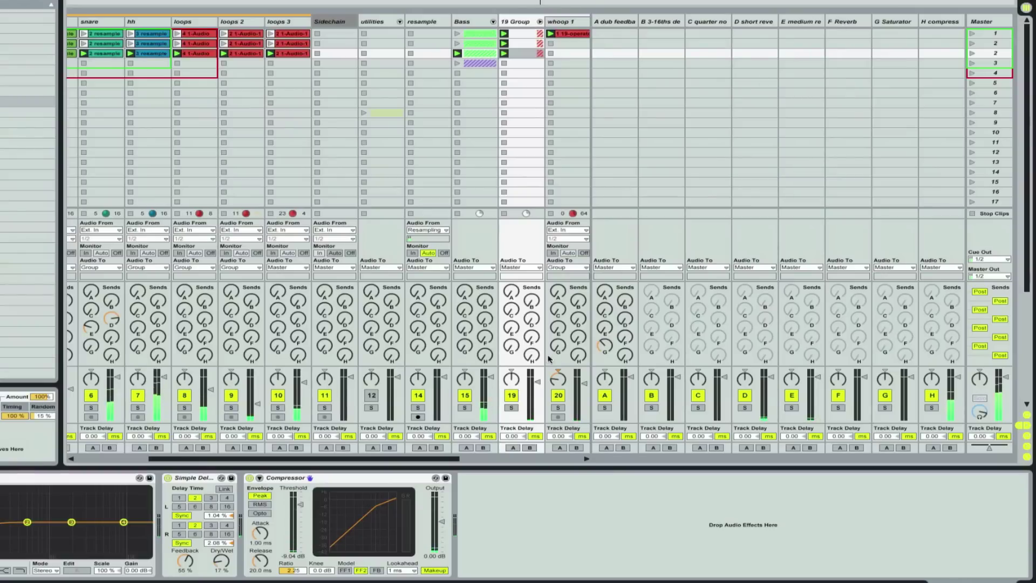
drag(514, 327, 514, 297)
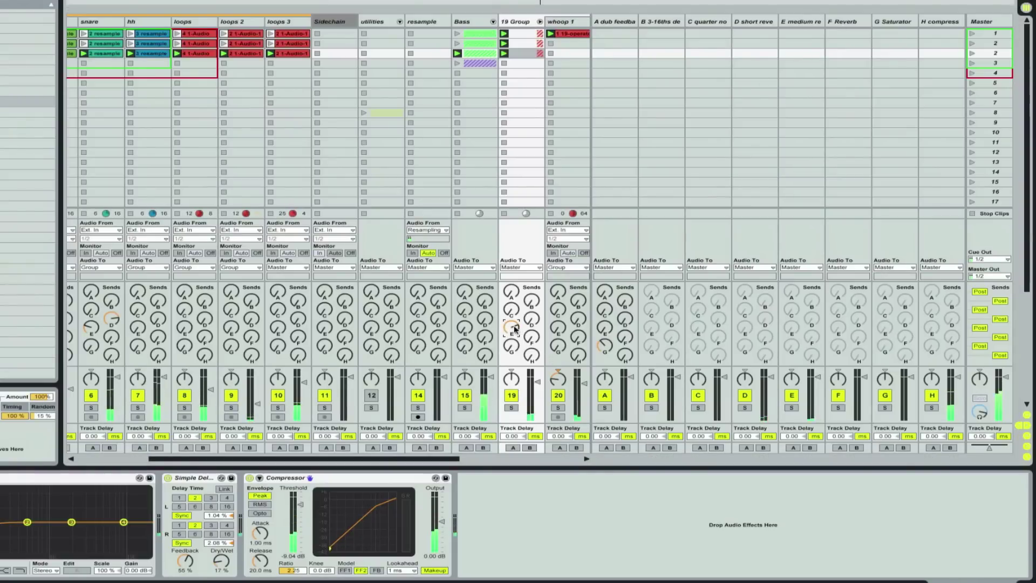
mouse_move(514, 327)
mouse_down()
mouse_move(514, 338)
mouse_move(522, 323)
mouse_up()
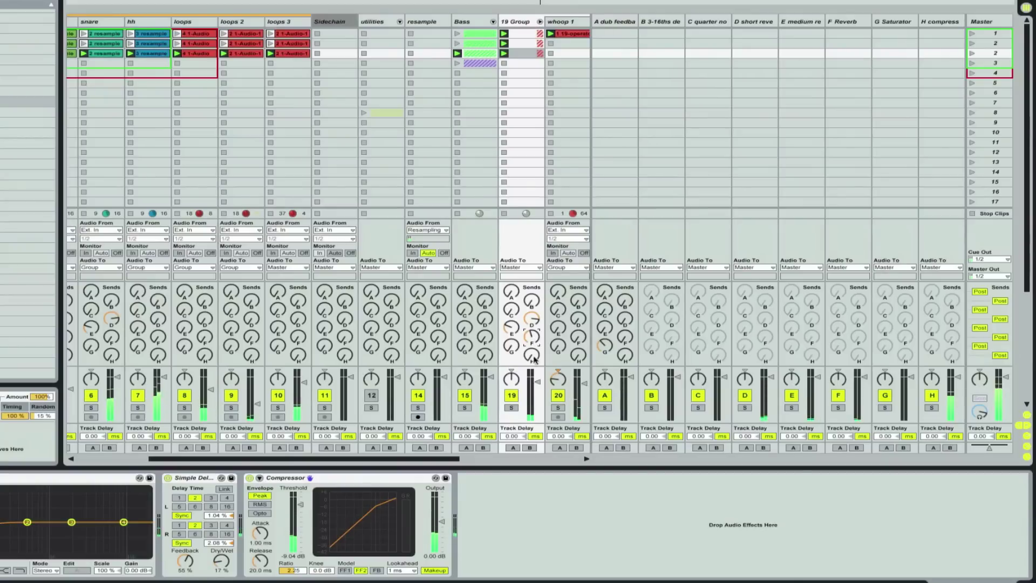
drag(538, 383, 537, 389)
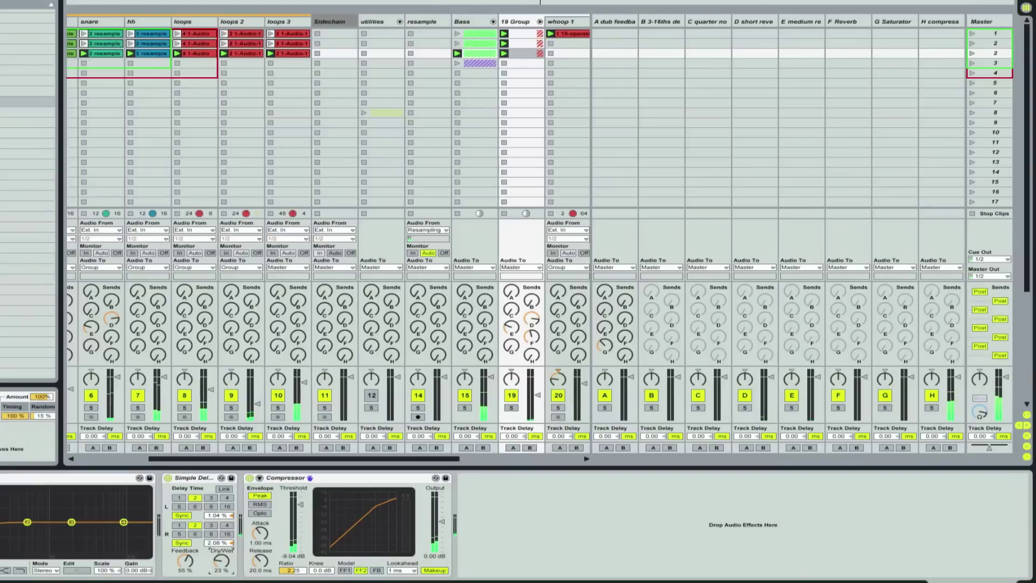
click(537, 395)
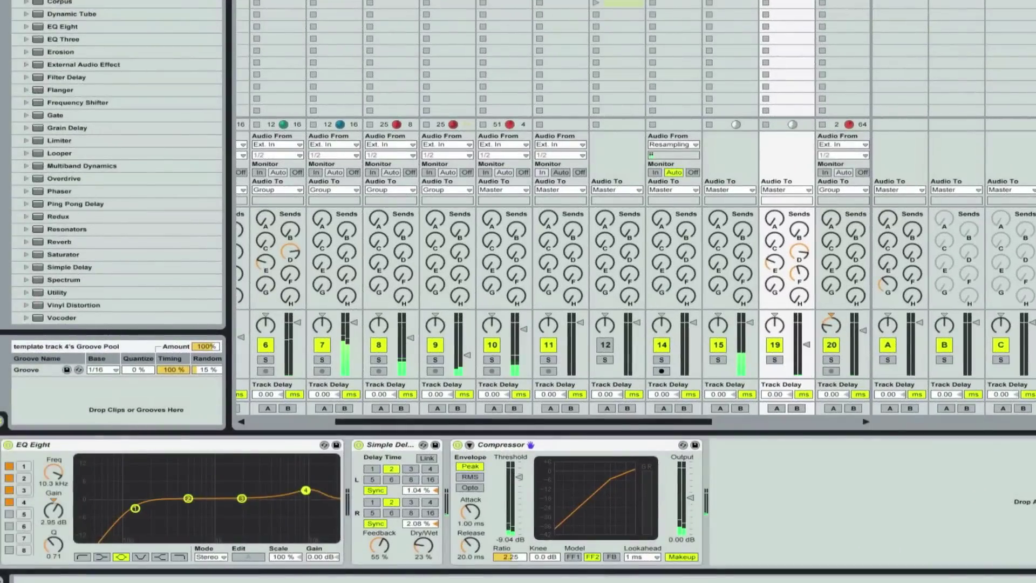
Boost 19 Group's EQ Eight band 4 to 6.89 dB at 10.9 kHz and band 2 to 1.48 dB at 767 Hz.
mouse_move(305, 490)
mouse_down()
mouse_move(303, 466)
mouse_move(213, 473)
mouse_move(312, 495)
mouse_move(308, 479)
mouse_up()
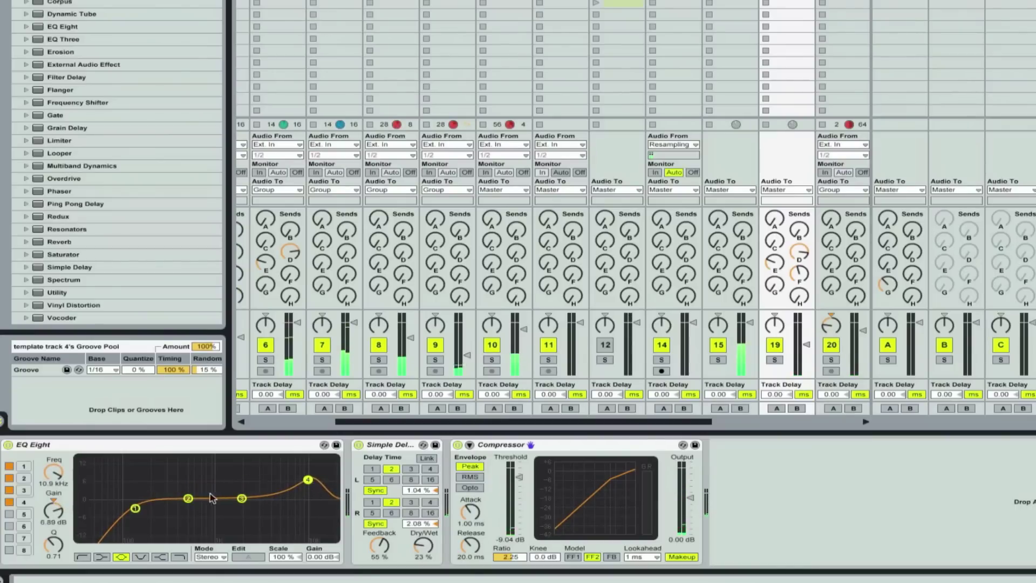
mouse_move(187, 497)
mouse_down()
mouse_move(213, 480)
mouse_move(194, 480)
mouse_move(204, 494)
mouse_up()
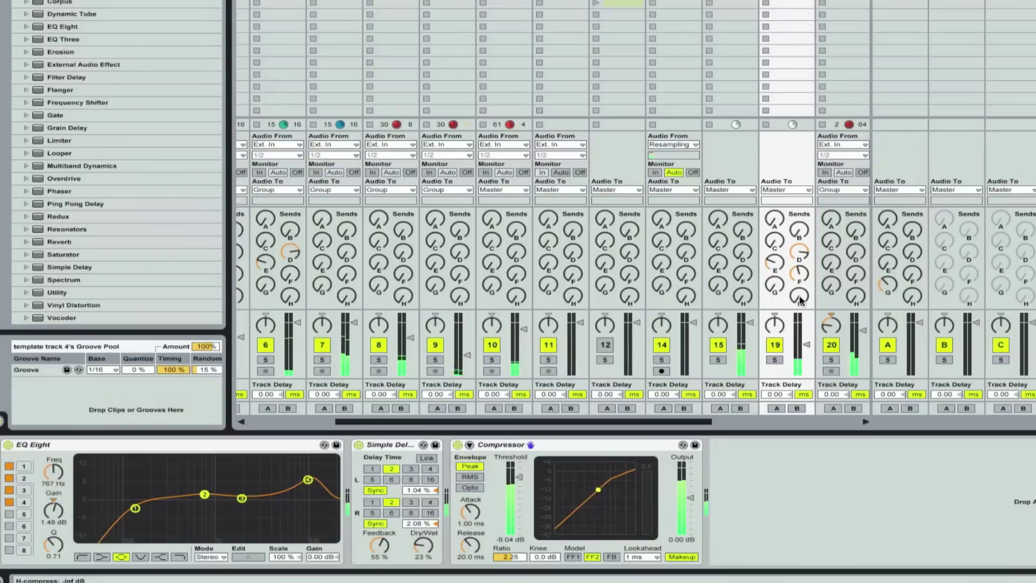
Set 19 Group's send H to -5.0 dB and the Simple Delay's Dry/Wet to 14%.
drag(800, 300, 800, 238)
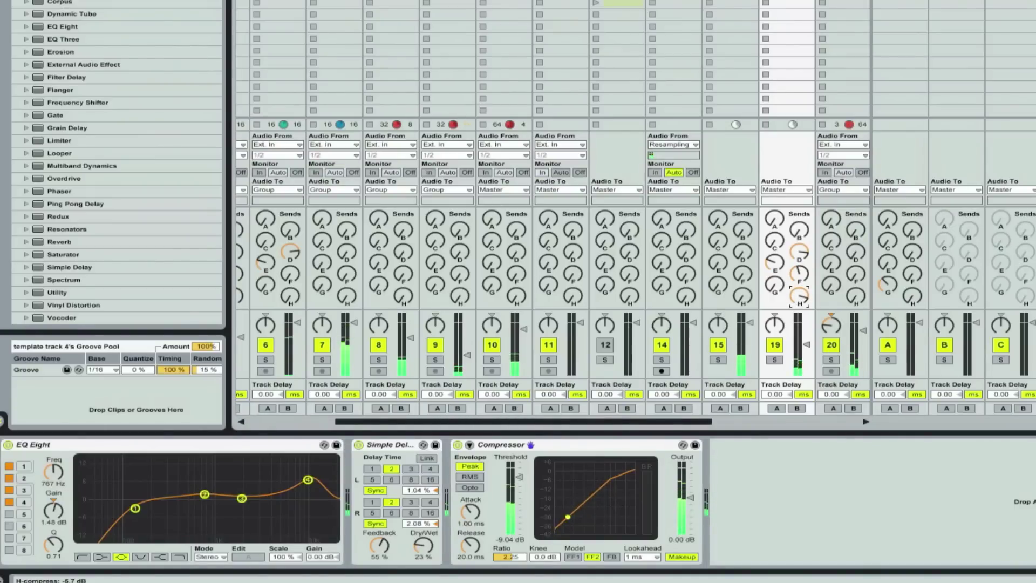
drag(798, 296, 799, 295)
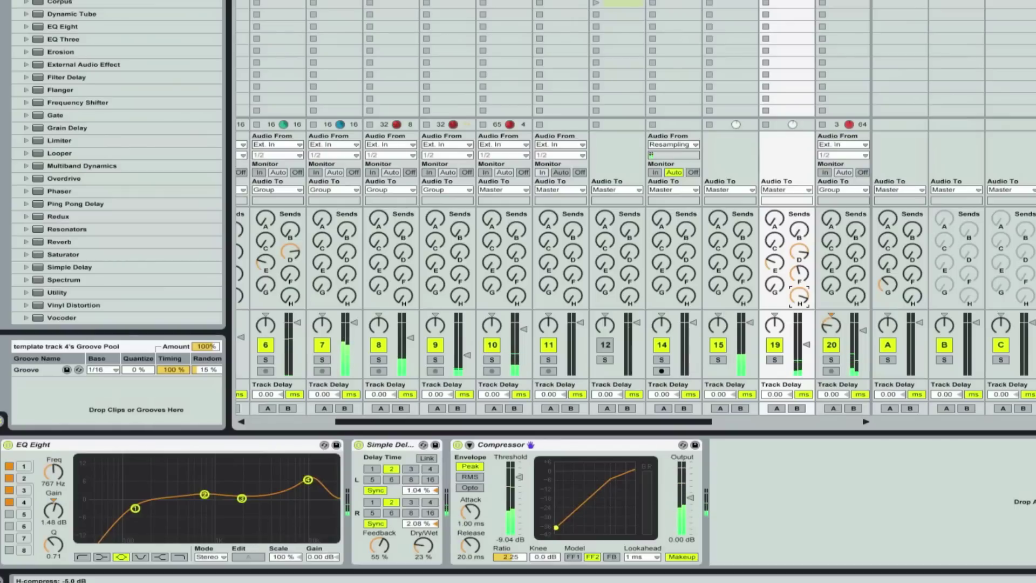
drag(424, 546, 423, 552)
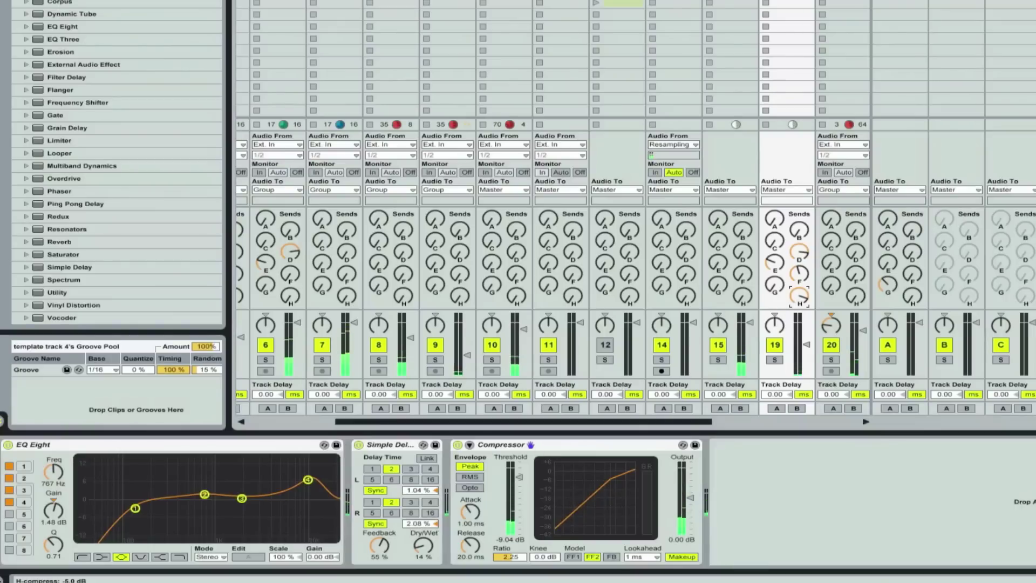
click(799, 297)
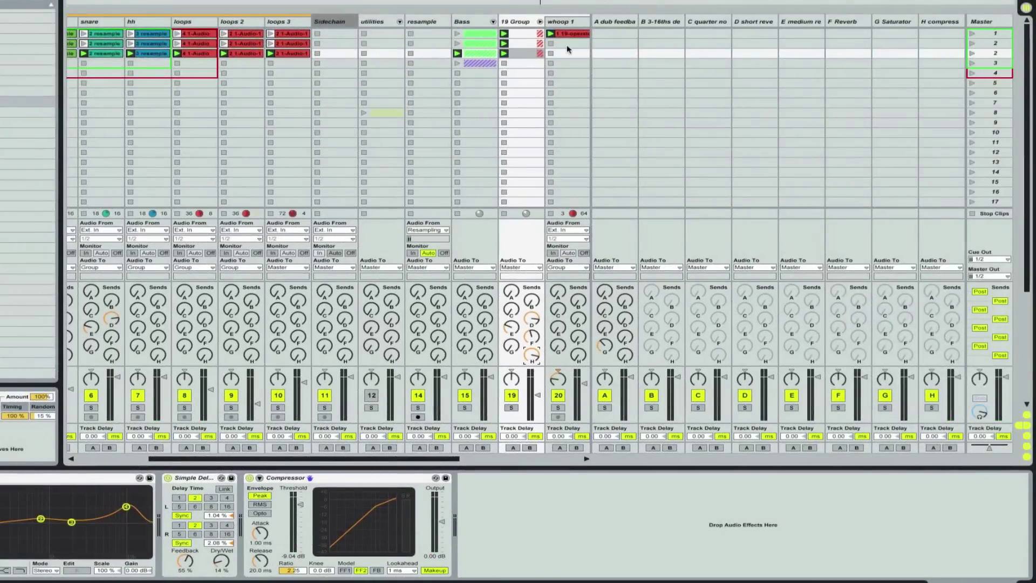
Select the first whoop 1 track, start playback and lower the 19 Group volume further.
scroll(567, 54, right, 8)
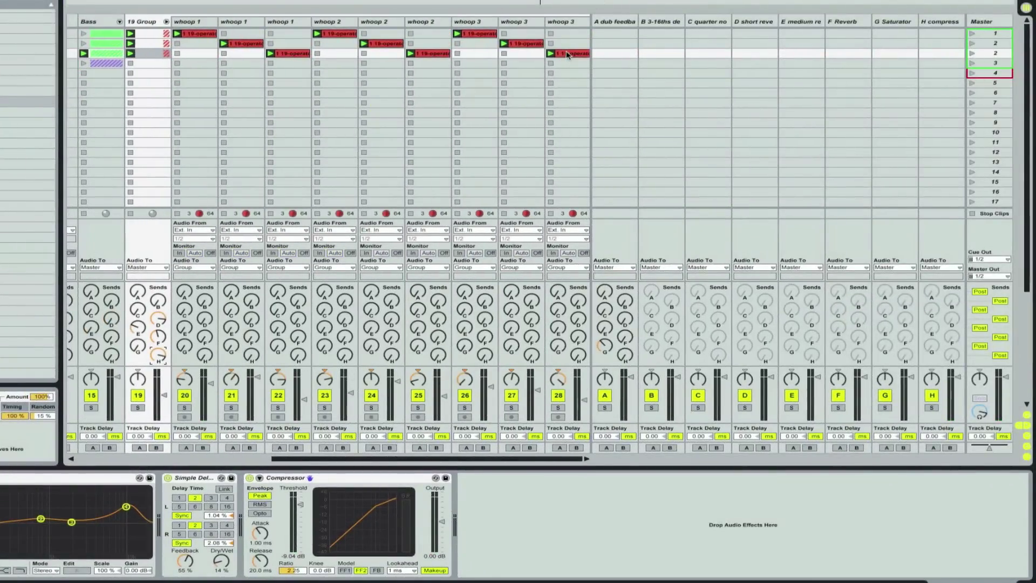
click(199, 34)
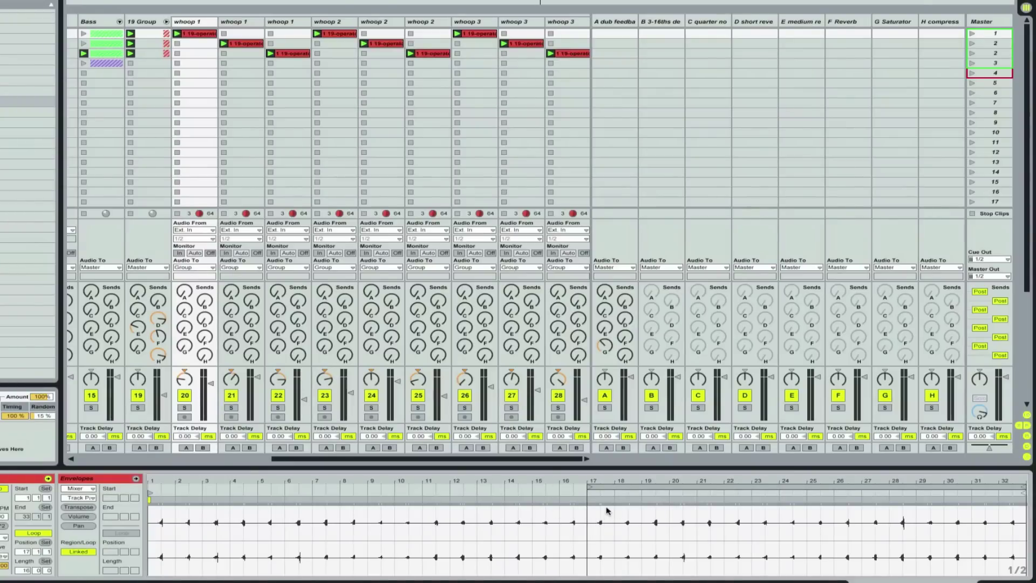
click(191, 23)
click(191, 23)
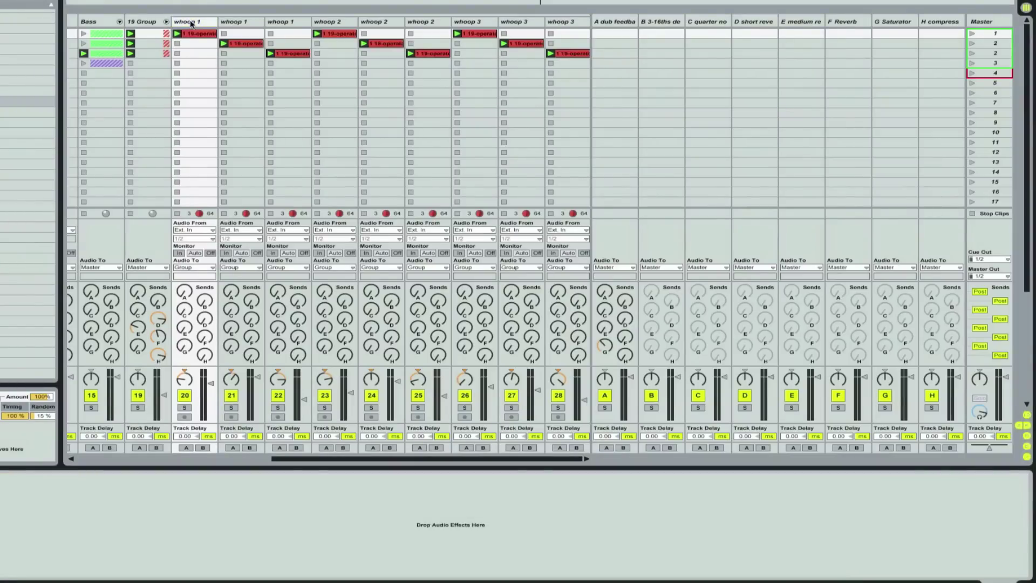
key(space)
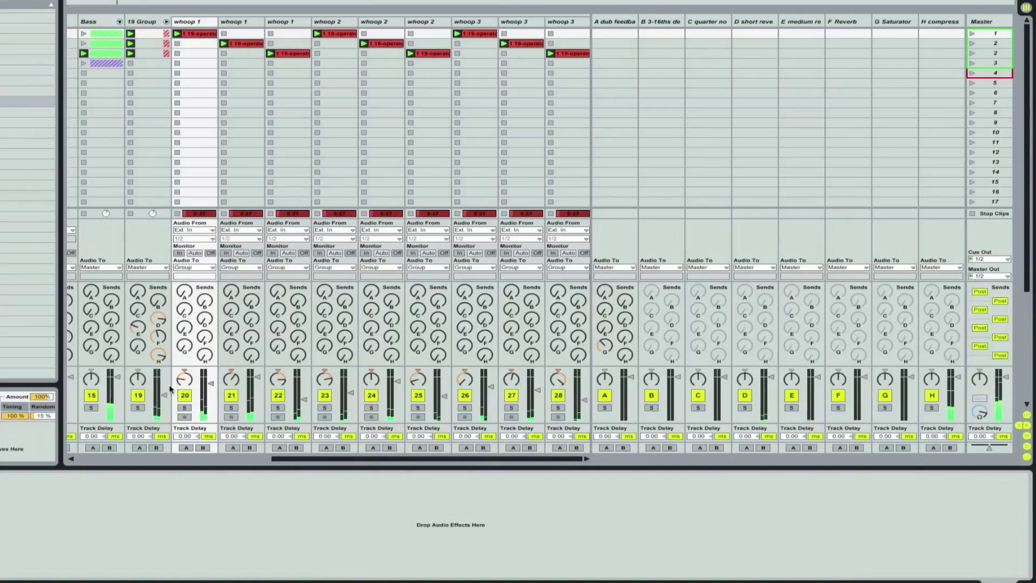
drag(164, 395, 164, 405)
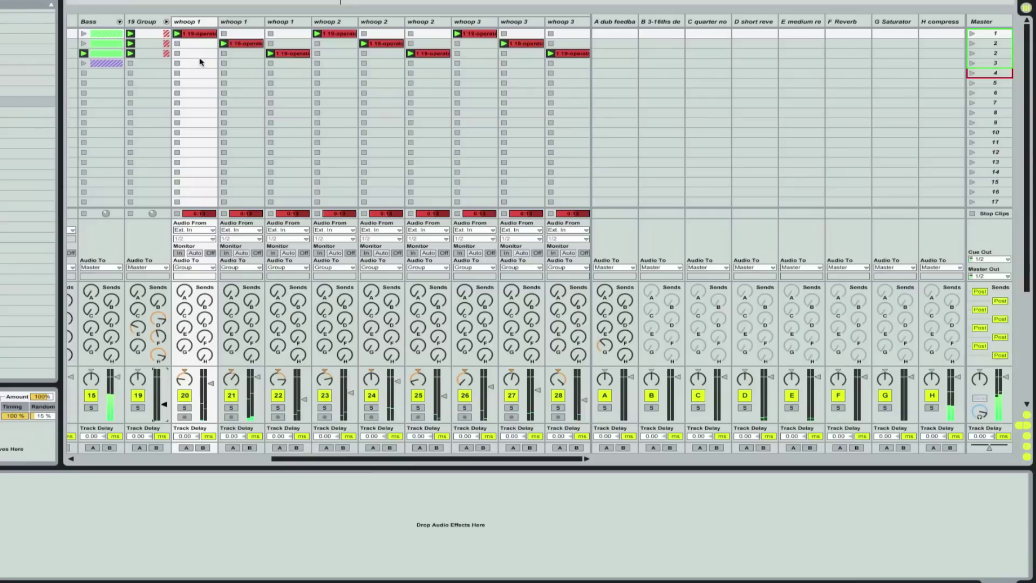
shift+click(287, 24)
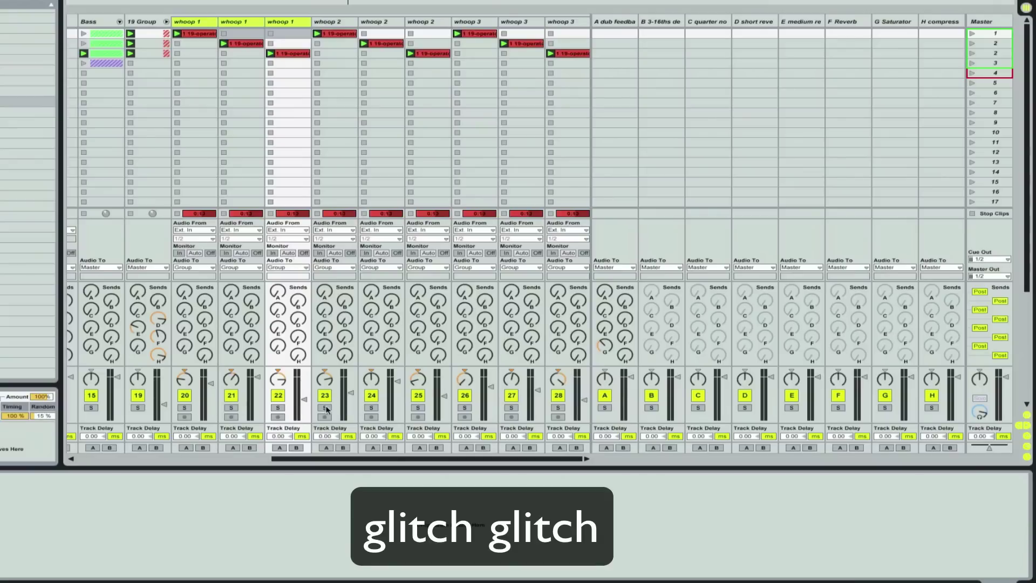
click(326, 24)
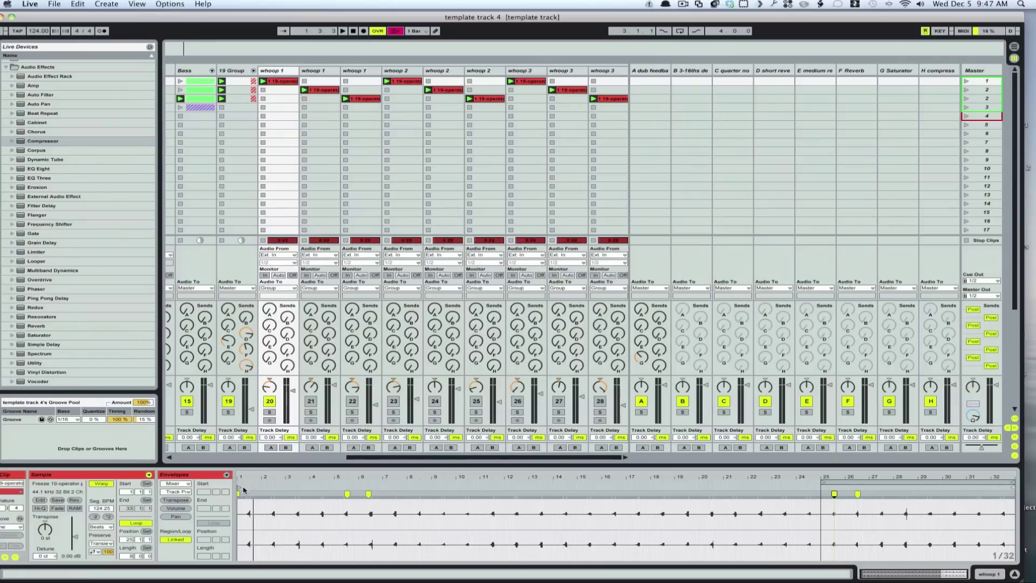
Start and loop track 20's whoop 1 clip from bar 29 for four bars, and set the clip's grid to 1 Bar.
drag(241, 487, 823, 487)
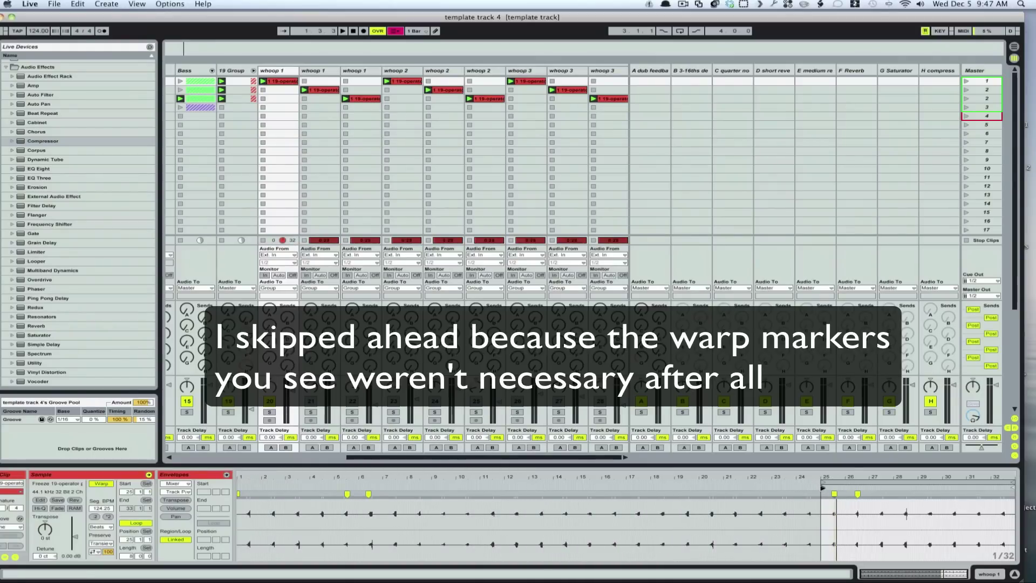
key(space)
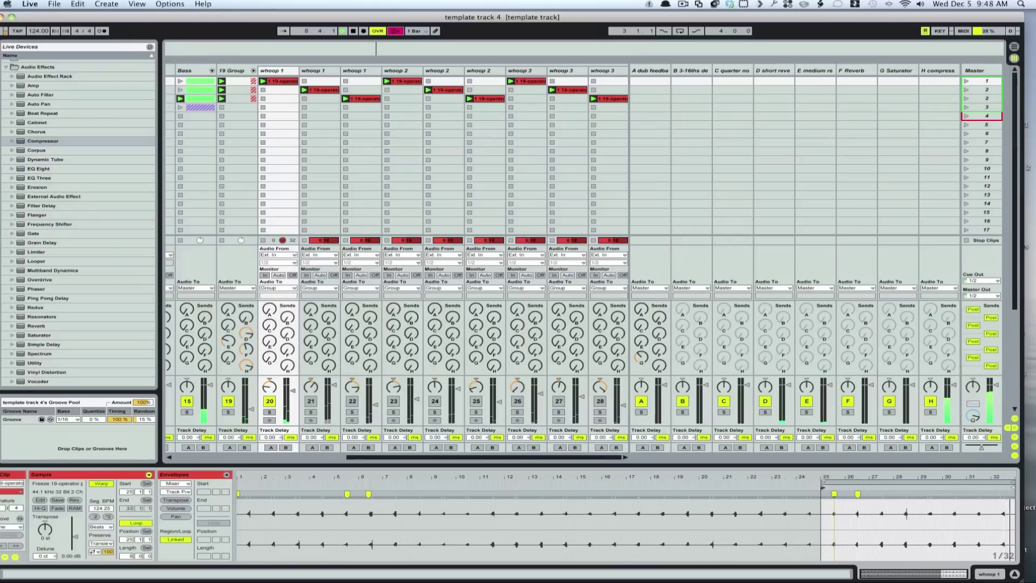
drag(822, 484, 919, 494)
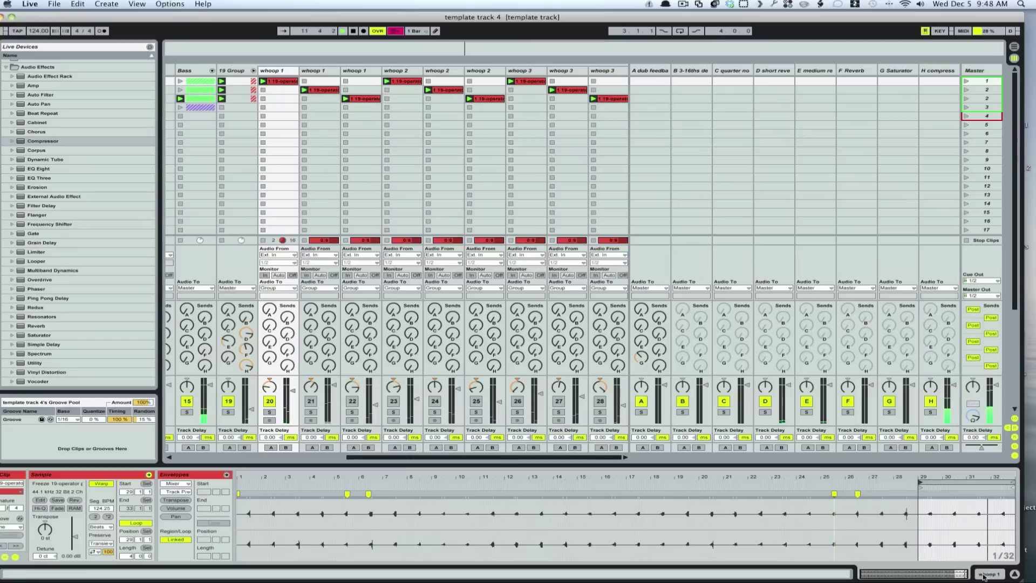
right_click(1001, 555)
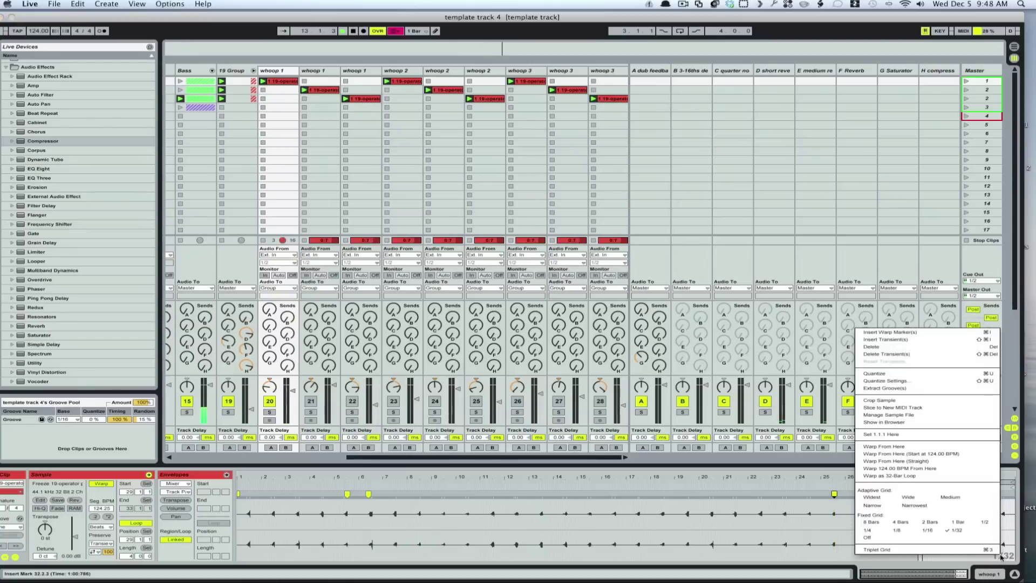
click(951, 524)
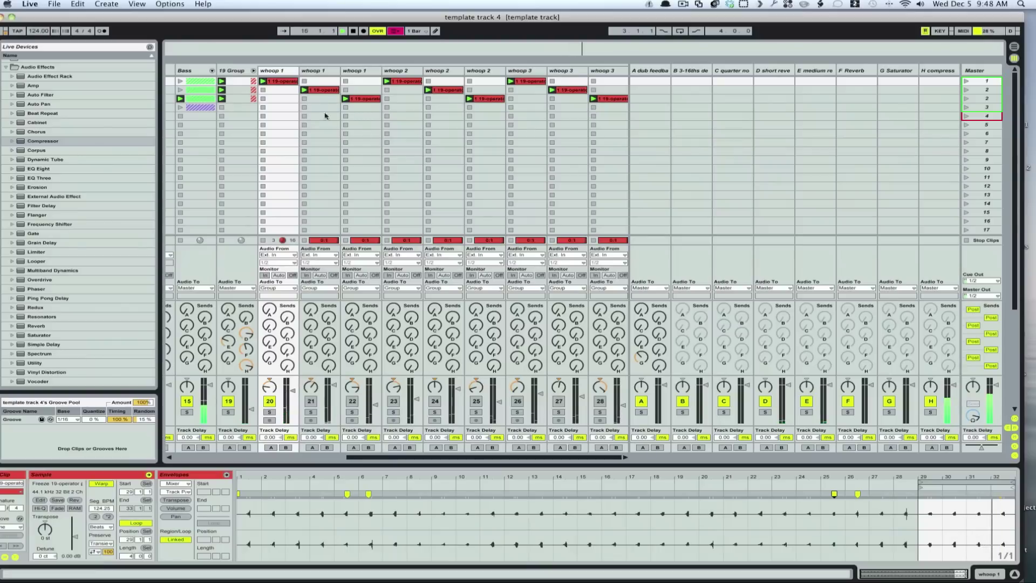
Loop the whoop 1 clip on track 21 from bar 29 for four bars.
click(320, 91)
double_click(320, 92)
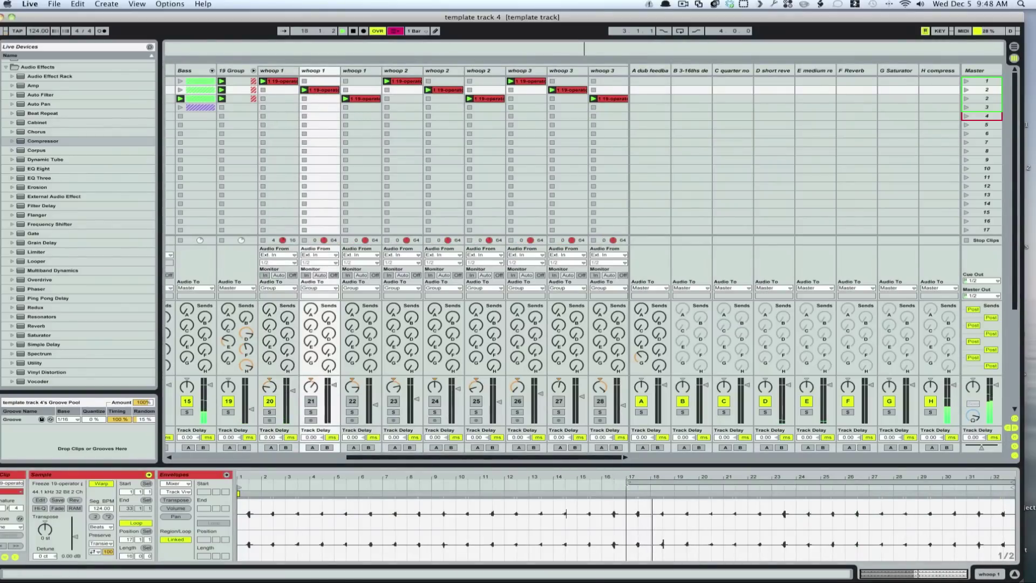
drag(635, 482, 919, 491)
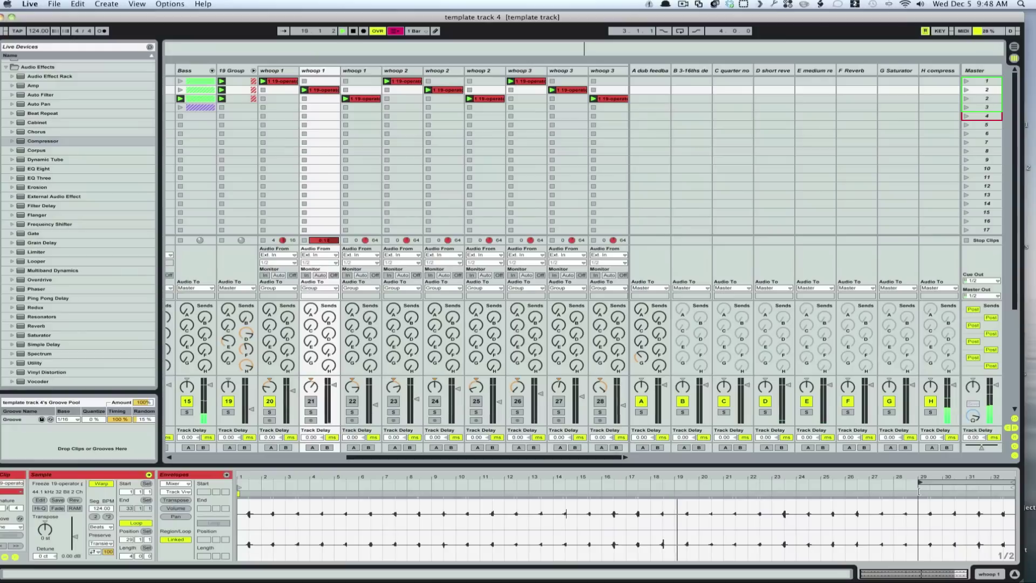
Loop track 22's whoop 1 clip from bar 29 for four bars, and start the clips on tracks 22 and 21 at bar 29.
click(358, 100)
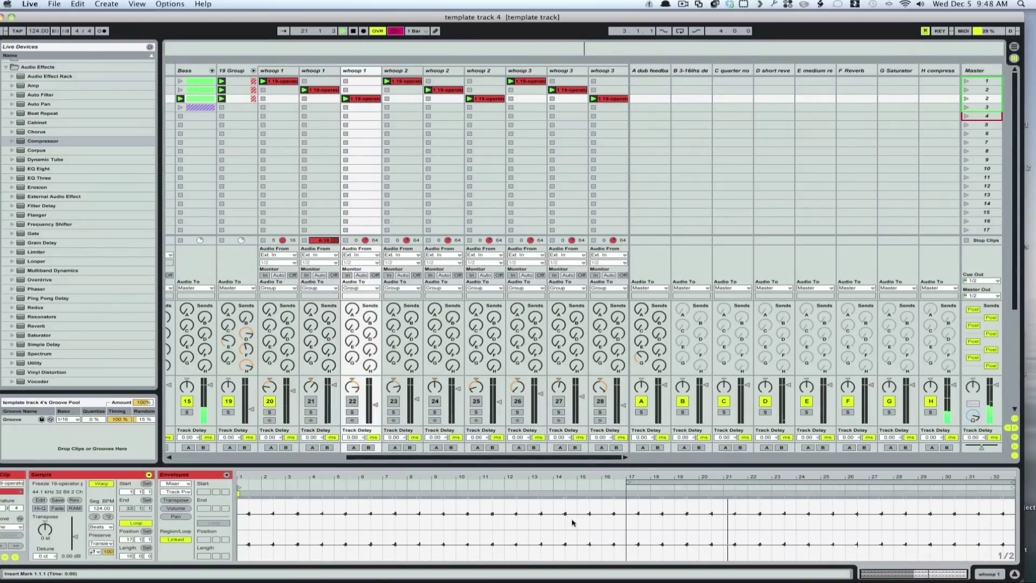
drag(628, 479, 920, 485)
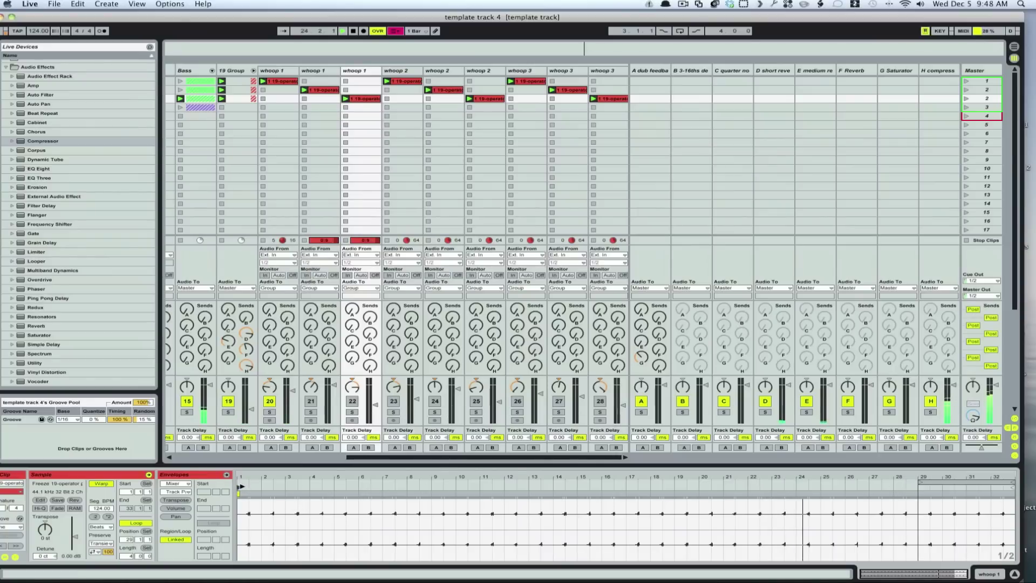
drag(240, 487, 920, 487)
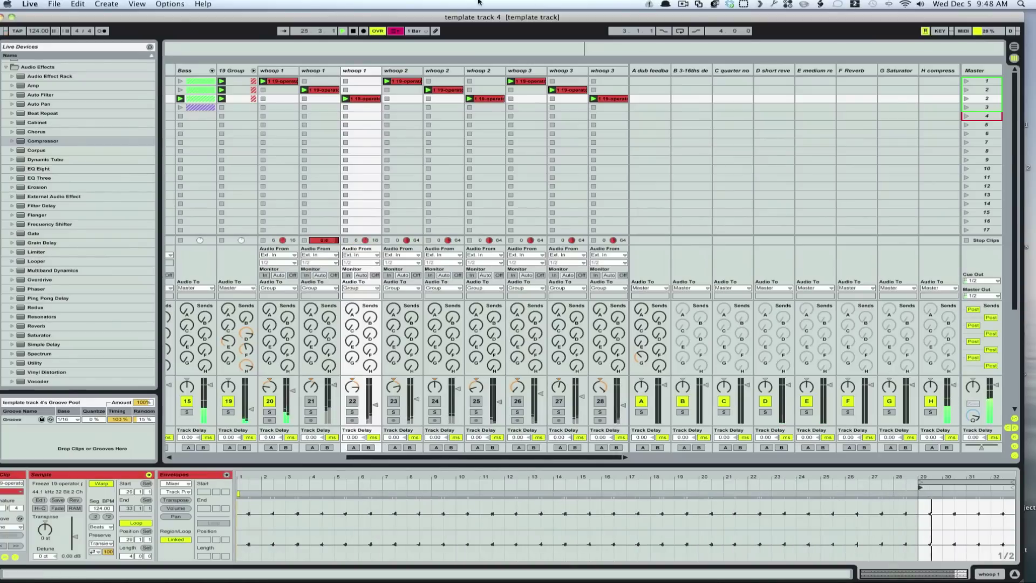
click(319, 90)
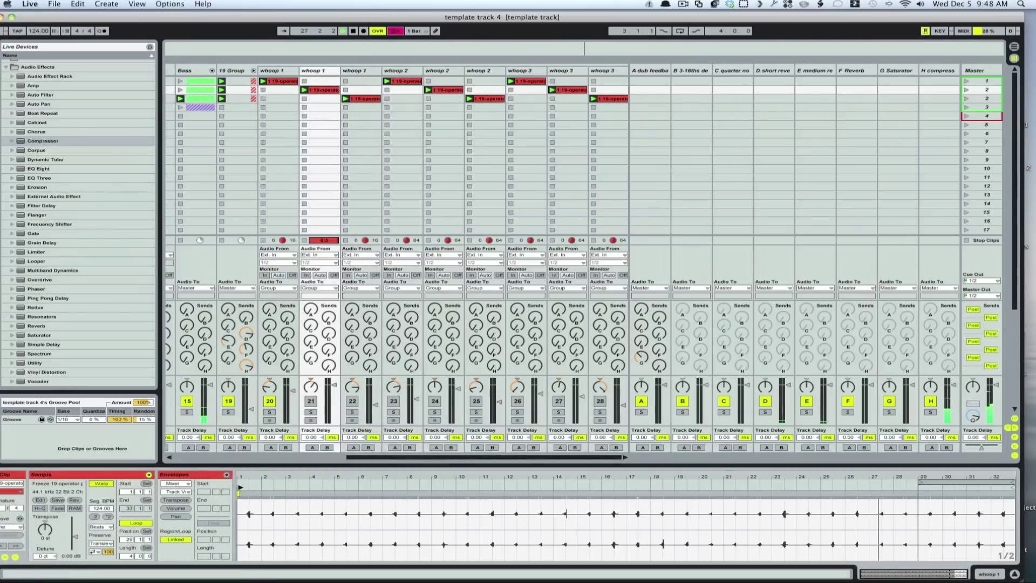
drag(239, 487, 919, 487)
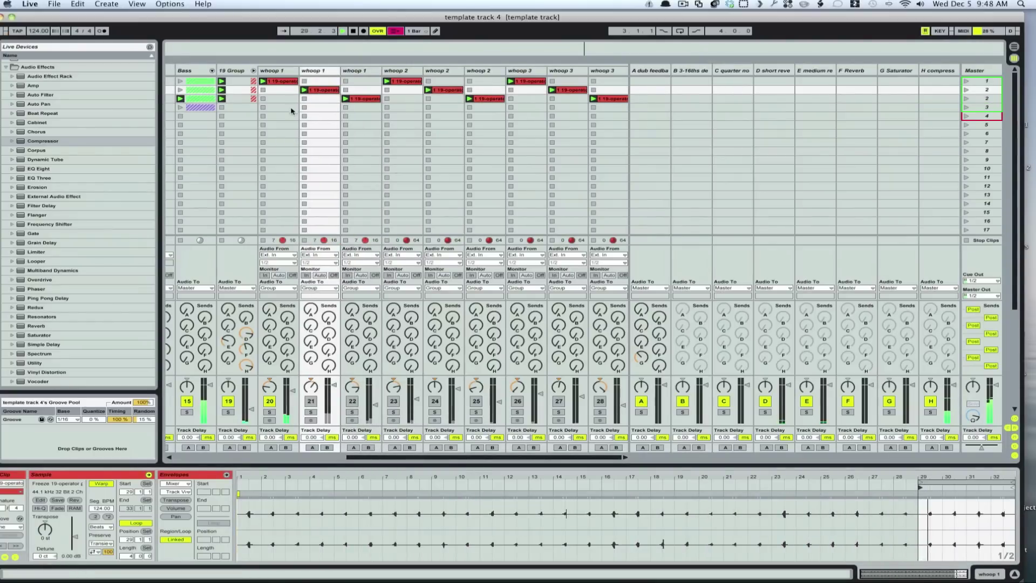
Copy the block of three whoop 1 clips over the clips on the whoop 2 and whoop 3 tracks.
drag(279, 121, 367, 83)
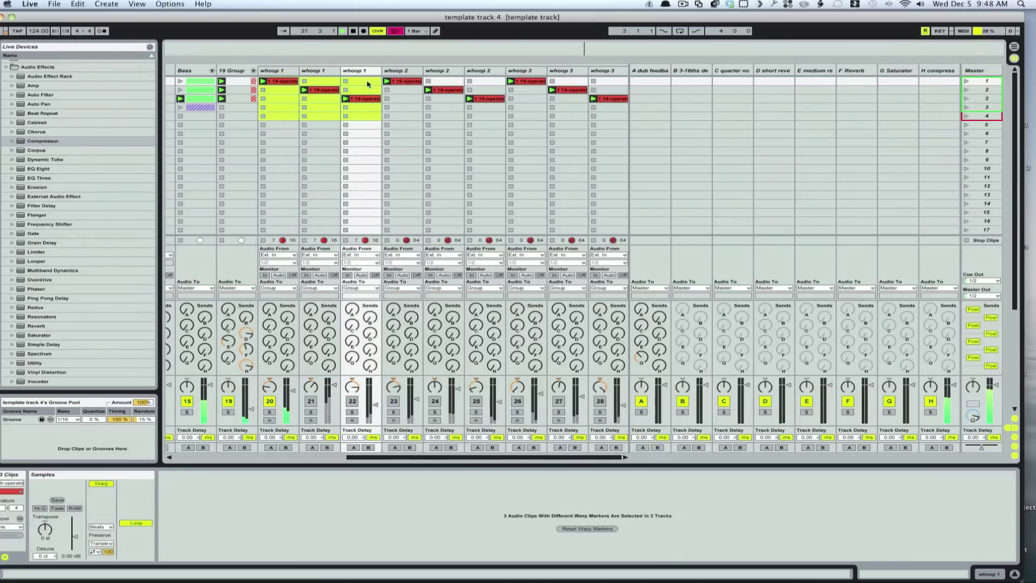
click(398, 81)
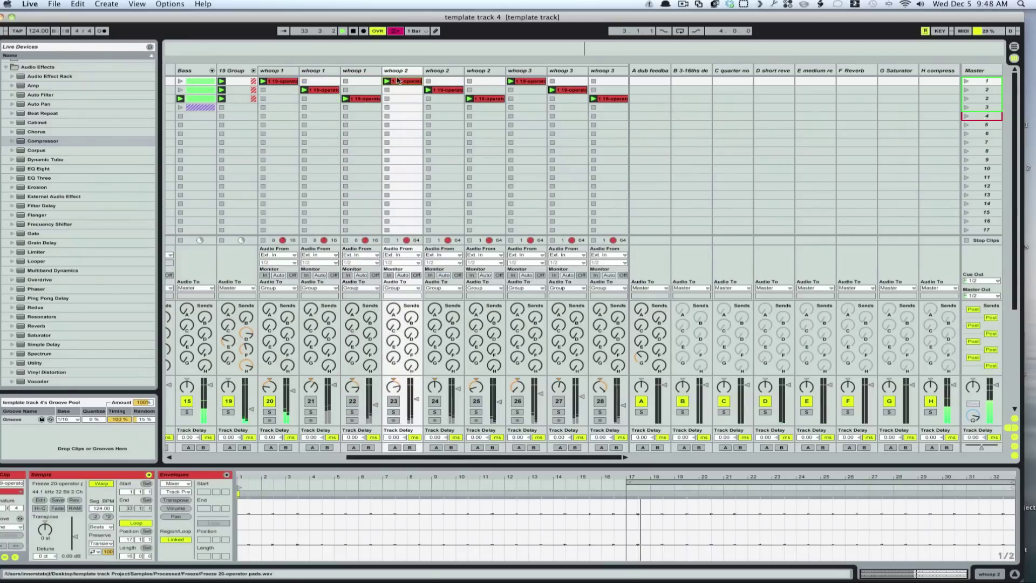
shift+click(486, 116)
click(531, 83)
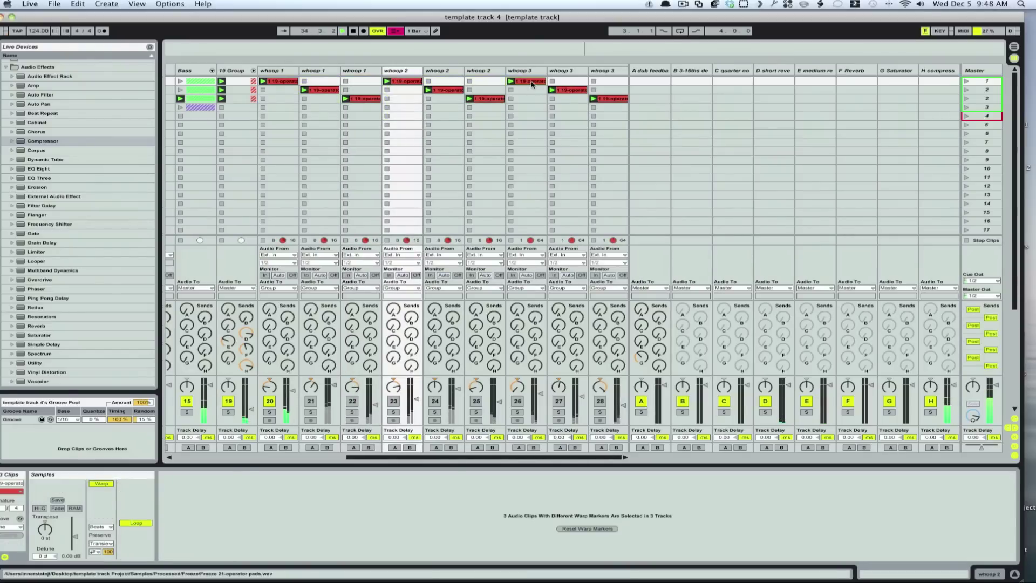
key(super+v)
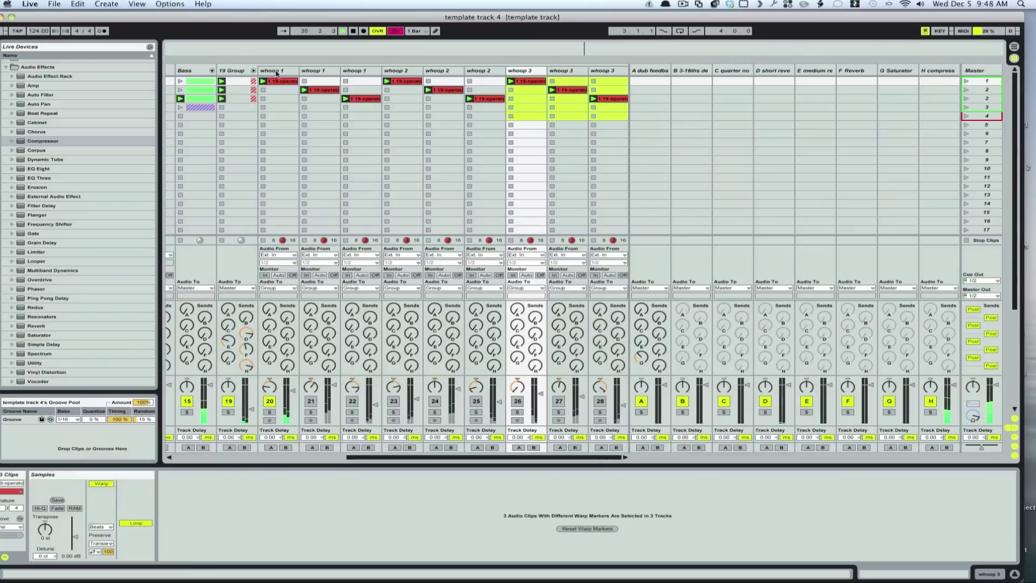
Restart playback and lower track 21's whoop 1 volume to -11.0 dB.
key(space)
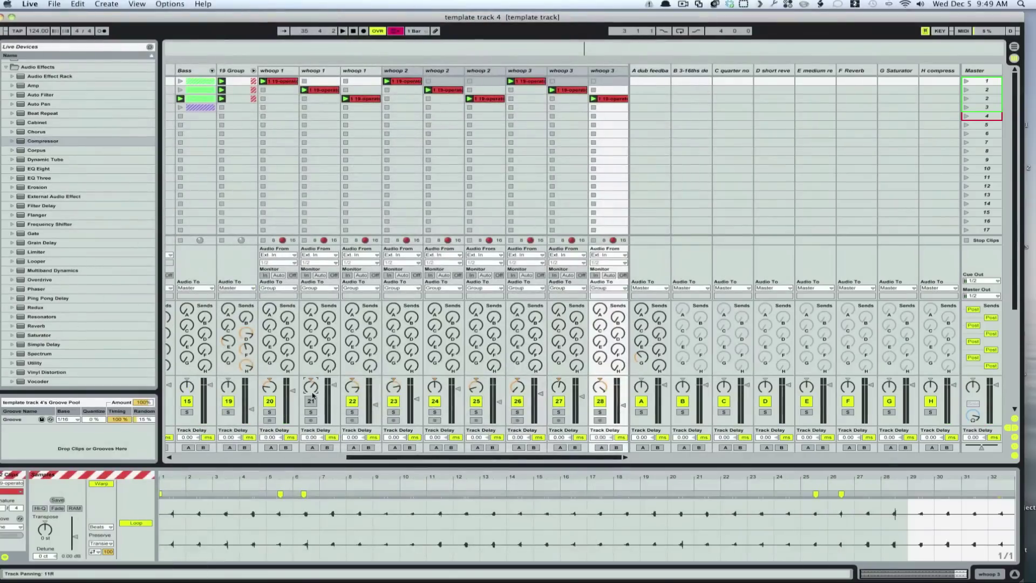
key(space)
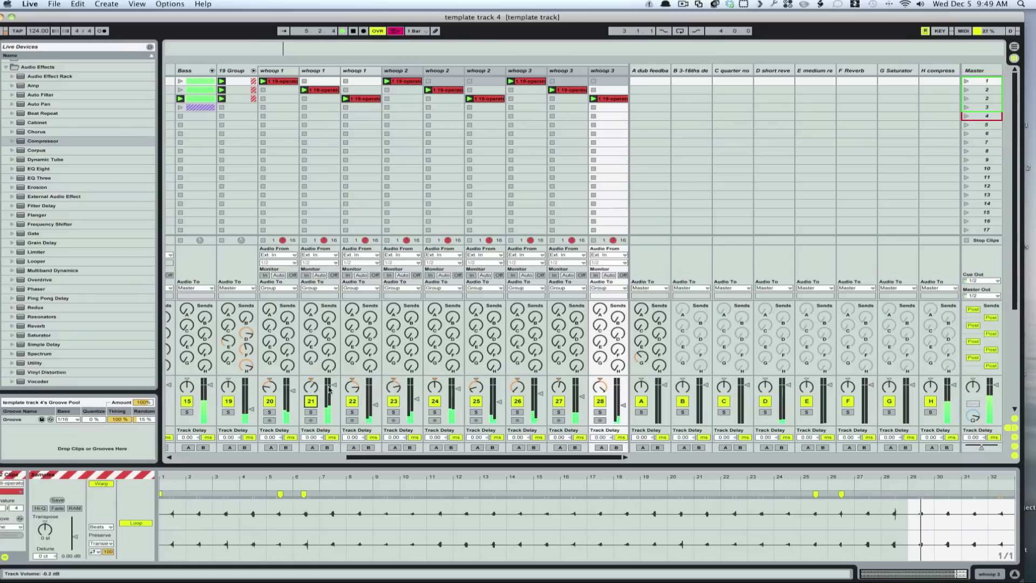
drag(333, 384, 333, 397)
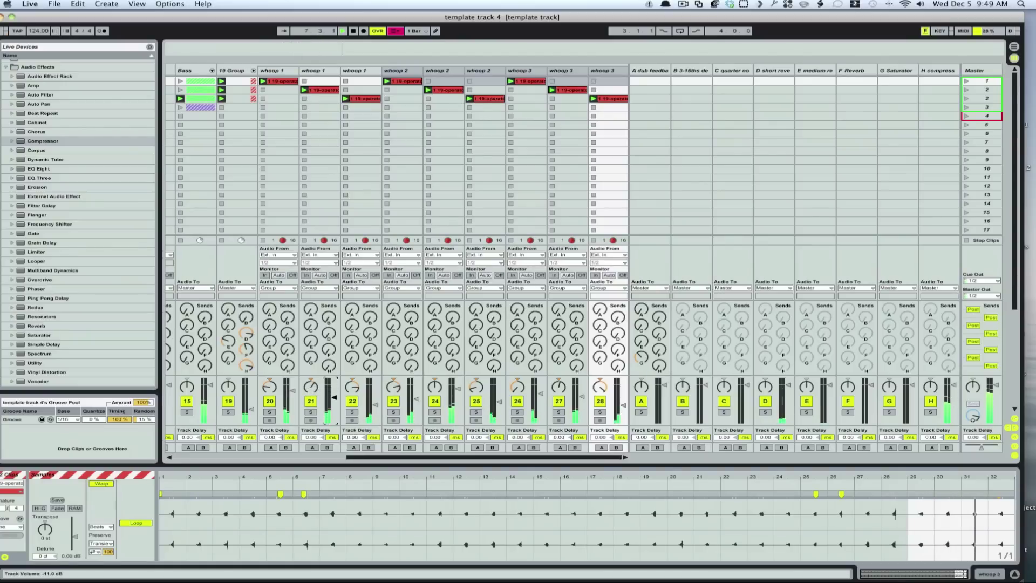
Adjust the whoop 2 volume on track 24 and set the whoop 3 volume on track 27 to -14.0 dB.
drag(458, 398, 459, 405)
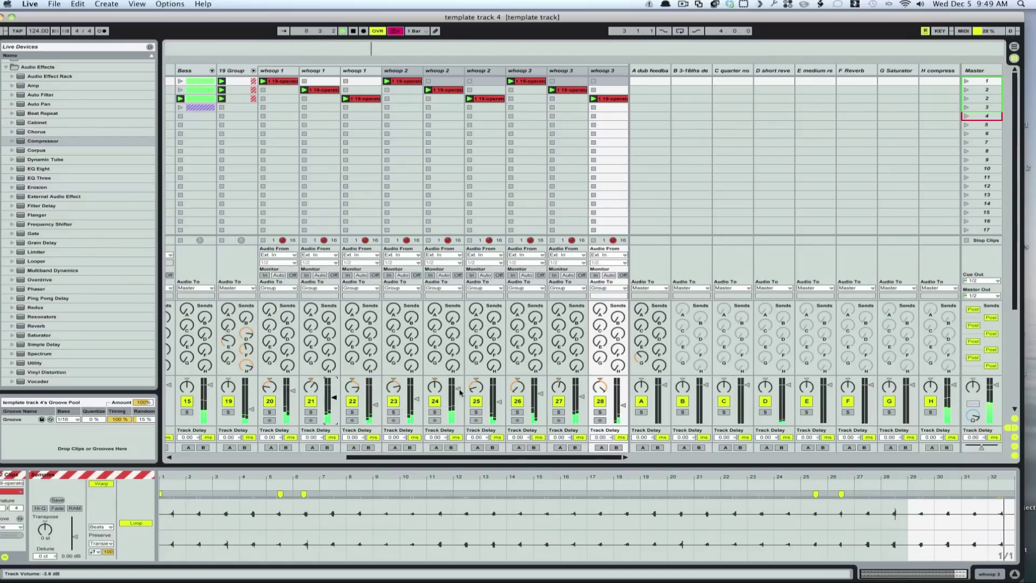
key(super+z)
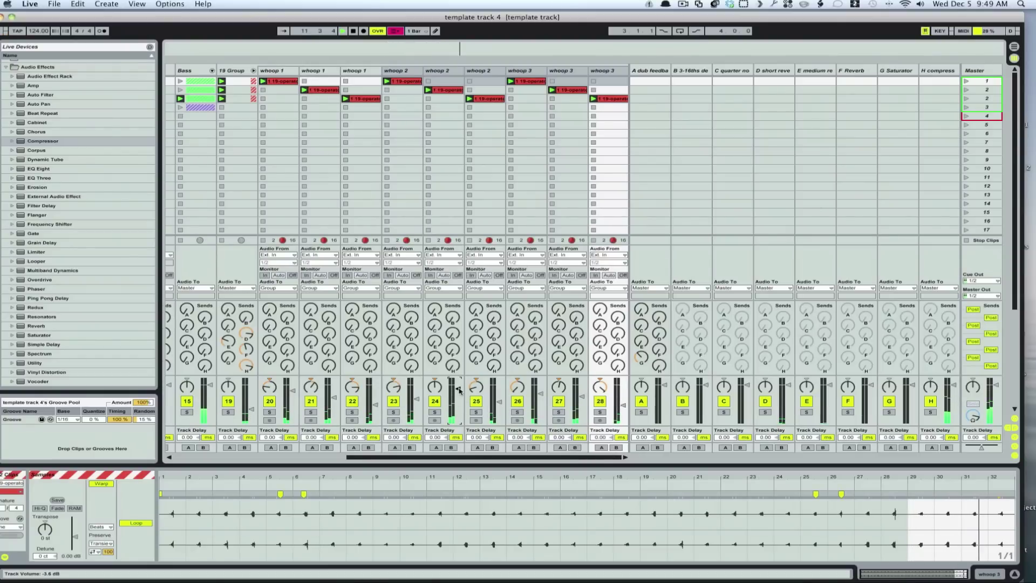
click(440, 73)
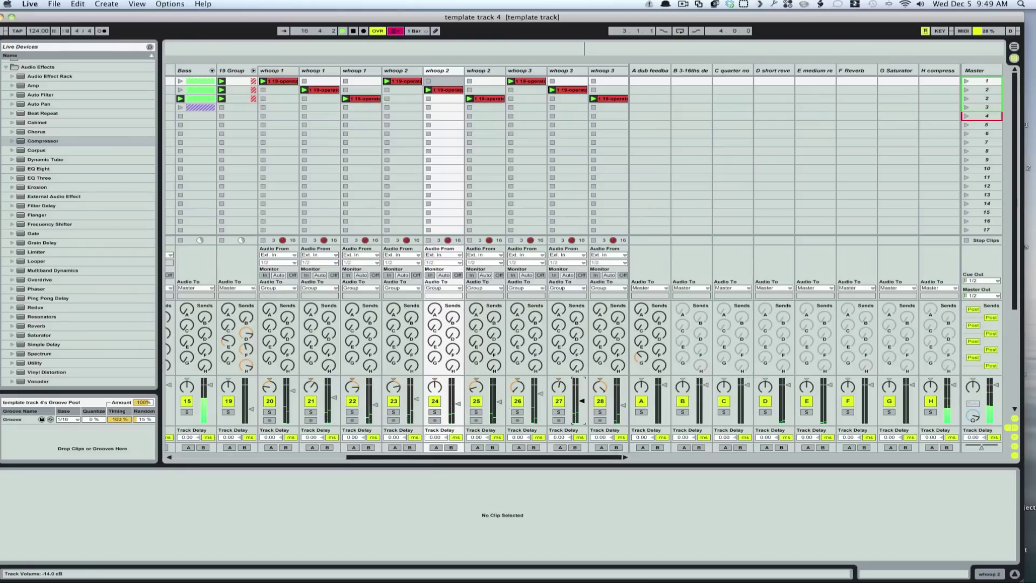
drag(581, 400, 582, 400)
Set 19 Group's Simple Delay to 65% feedback, a 1.56% left-channel time offset and 15% Dry/Wet.
click(235, 71)
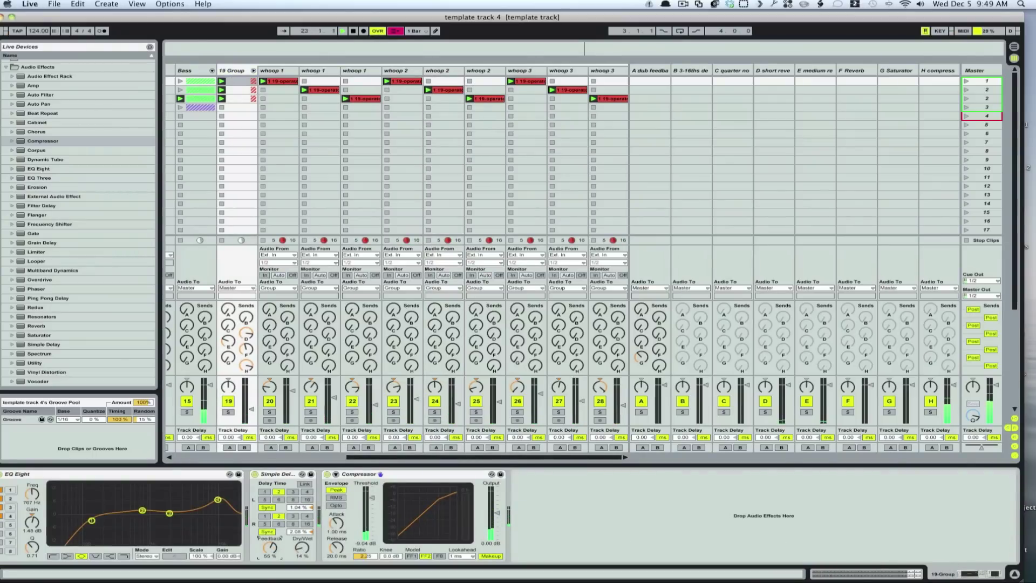
drag(270, 547, 270, 546)
drag(300, 531, 300, 535)
scroll(302, 510, up, 5)
scroll(298, 534, up, 5)
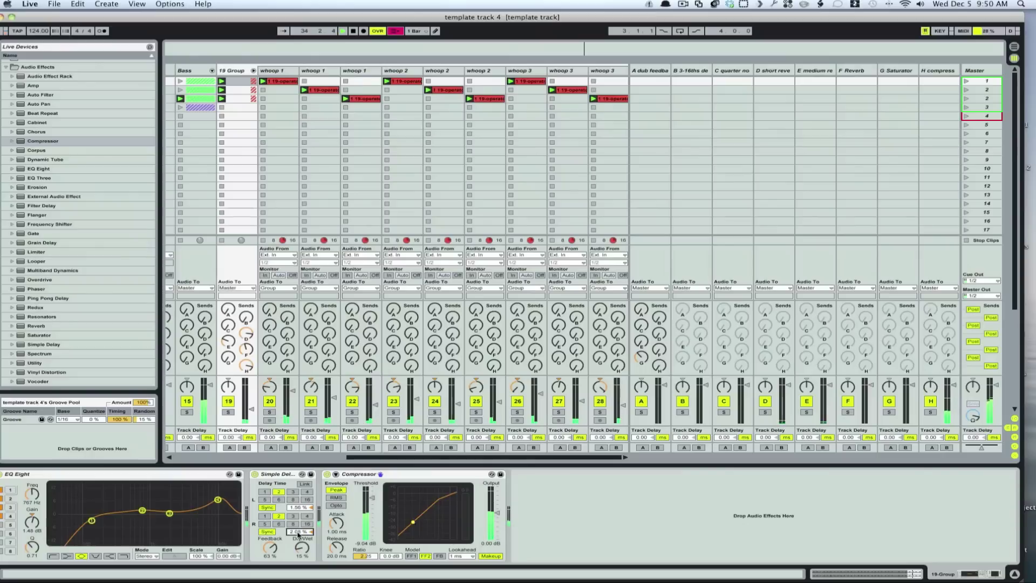
scroll(271, 544, up, 4)
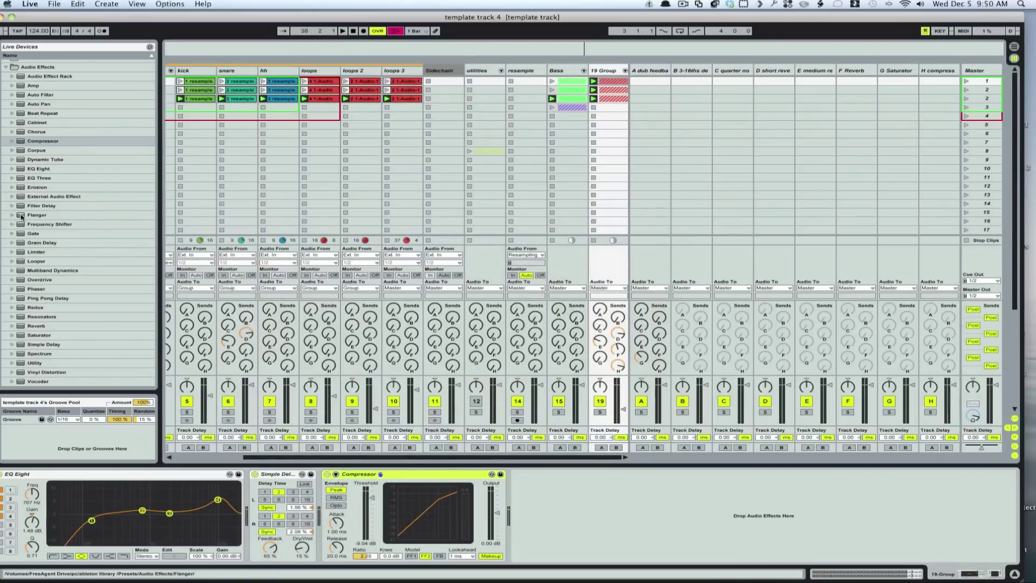
Try a Flanger after the Compressor on 19 Group, adjusting its delay time and feedback during playback.
mouse_move(21, 217)
mouse_down()
mouse_move(82, 225)
mouse_move(564, 418)
mouse_move(591, 503)
mouse_up()
key(space)
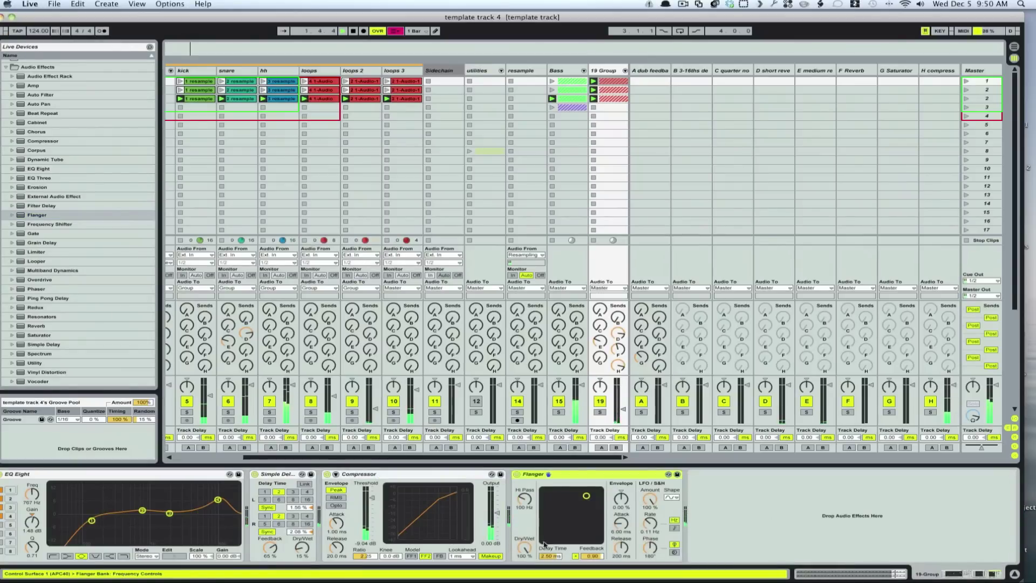
drag(530, 553, 559, 500)
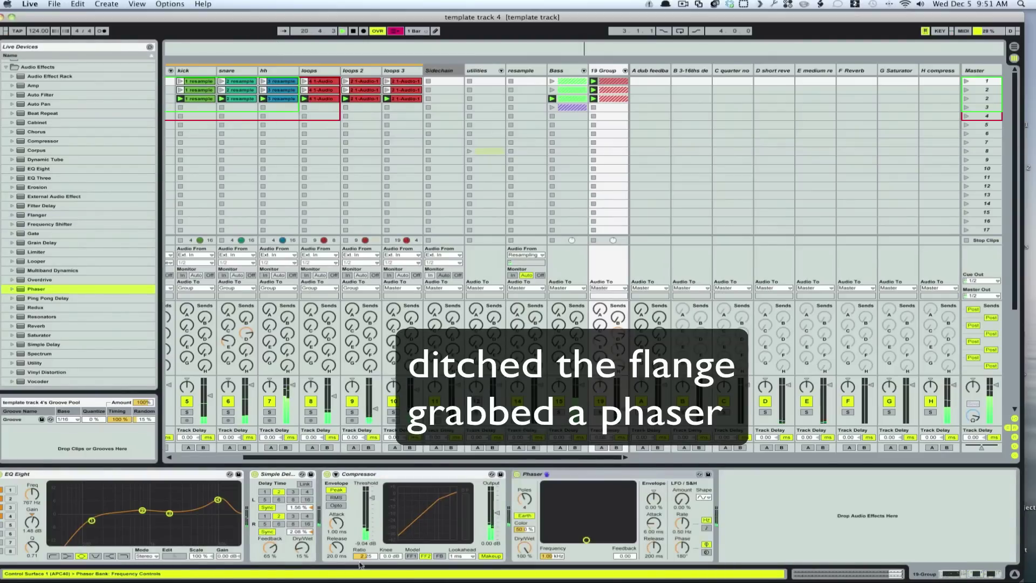
Shape 19 Group's Phaser with a 100% LFO amount, 0.18 Hz rate, about 0.96 feedback and a frequency just under 1 kHz.
drag(586, 540, 588, 507)
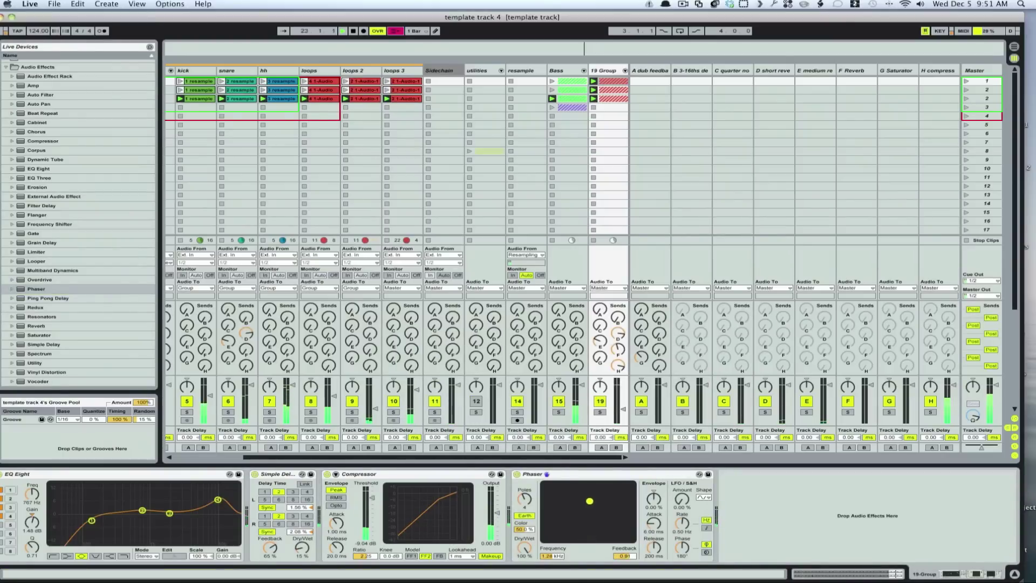
drag(591, 498, 613, 486)
mouse_move(683, 499)
mouse_down()
mouse_move(682, 469)
mouse_move(682, 498)
mouse_up()
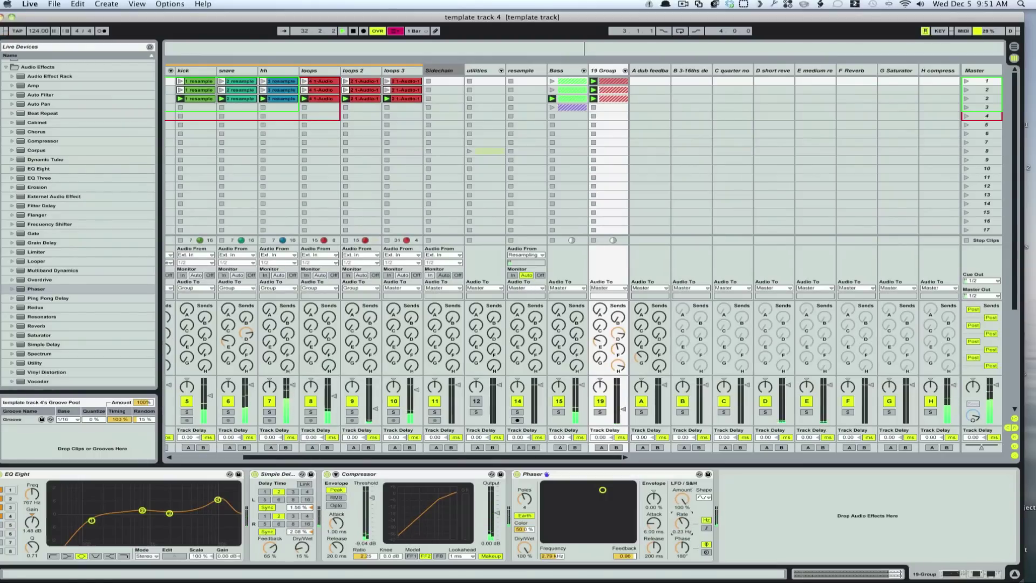
drag(682, 523, 682, 526)
drag(602, 490, 577, 488)
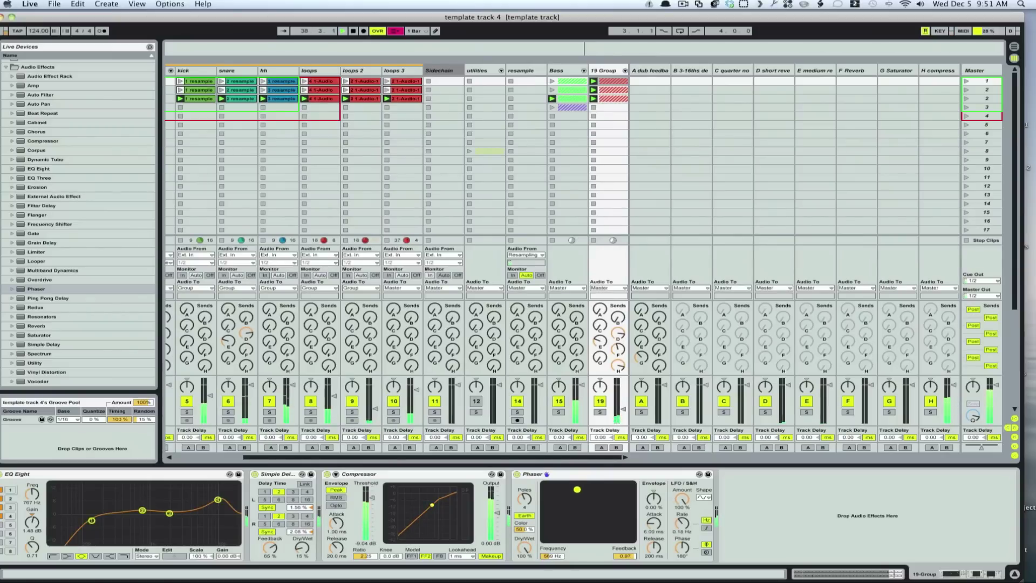
Set the Phaser's Dry/Wet to 41.3% and lower the 19 Group volume.
click(522, 547)
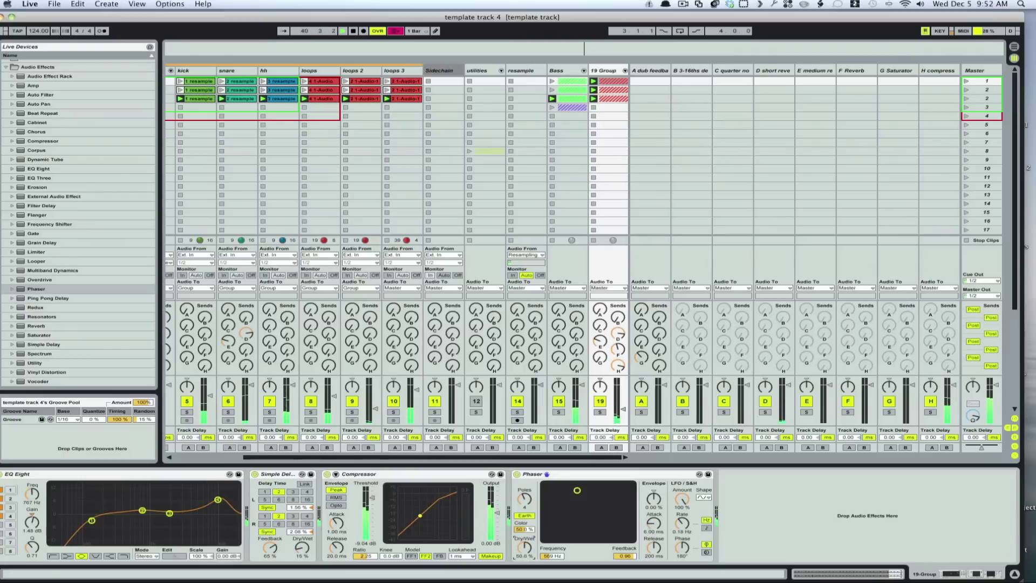
drag(522, 548, 523, 551)
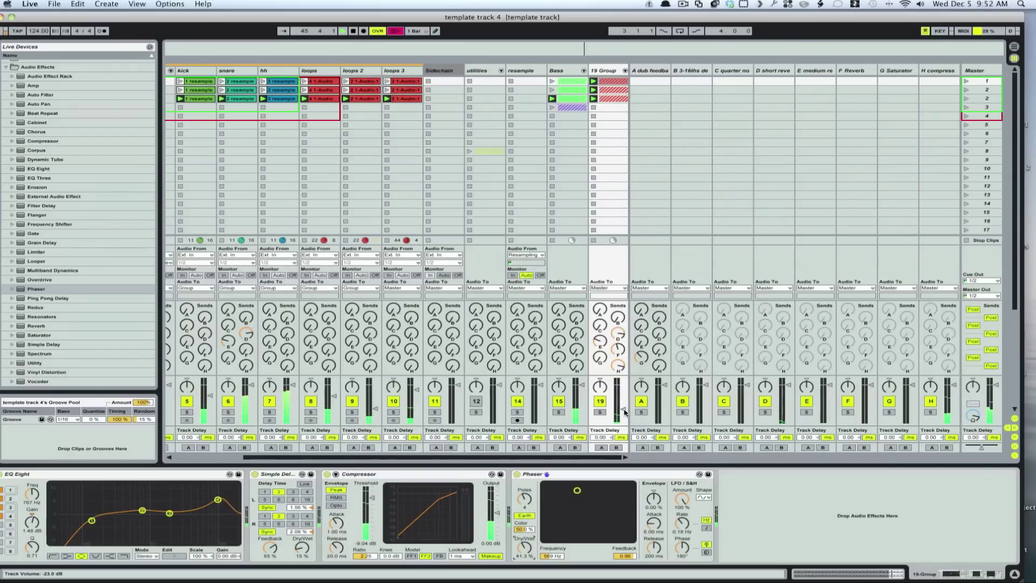
drag(624, 412, 624, 415)
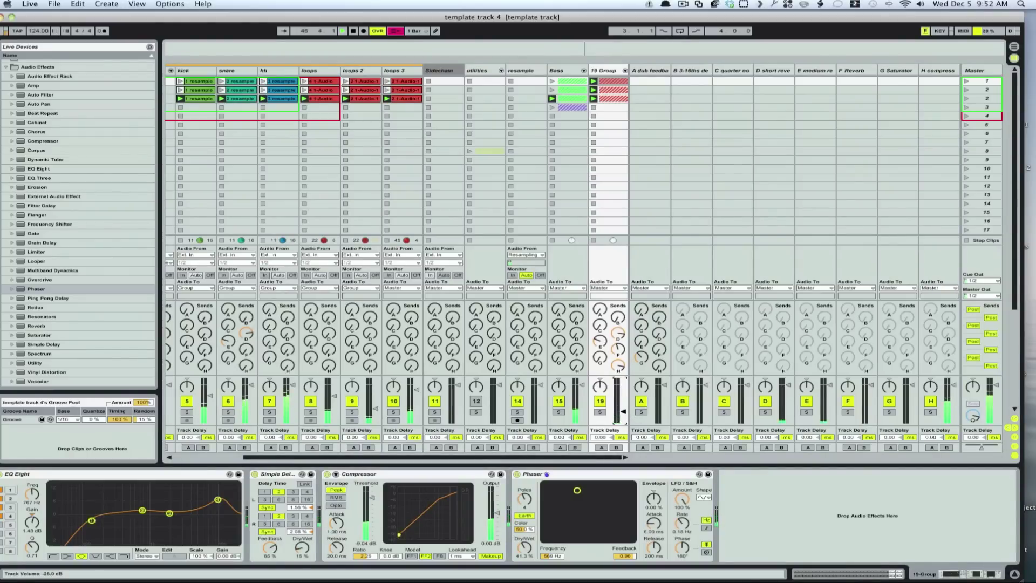
drag(623, 420, 623, 422)
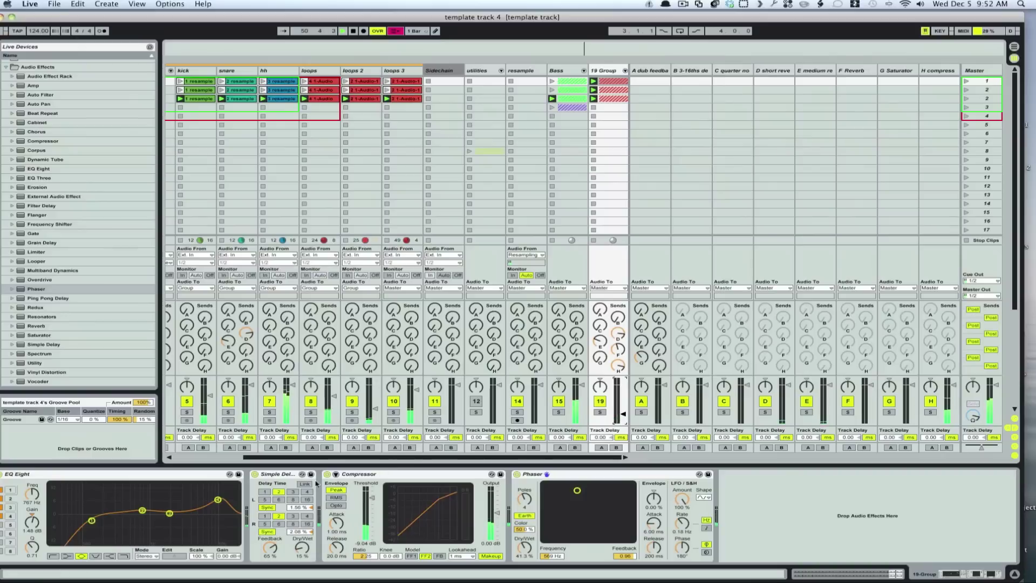
Compare the Simple Delay at 0% and 15% Dry/Wet while readjusting the 19 Group volume, leaving it at 15%.
drag(298, 544, 298, 561)
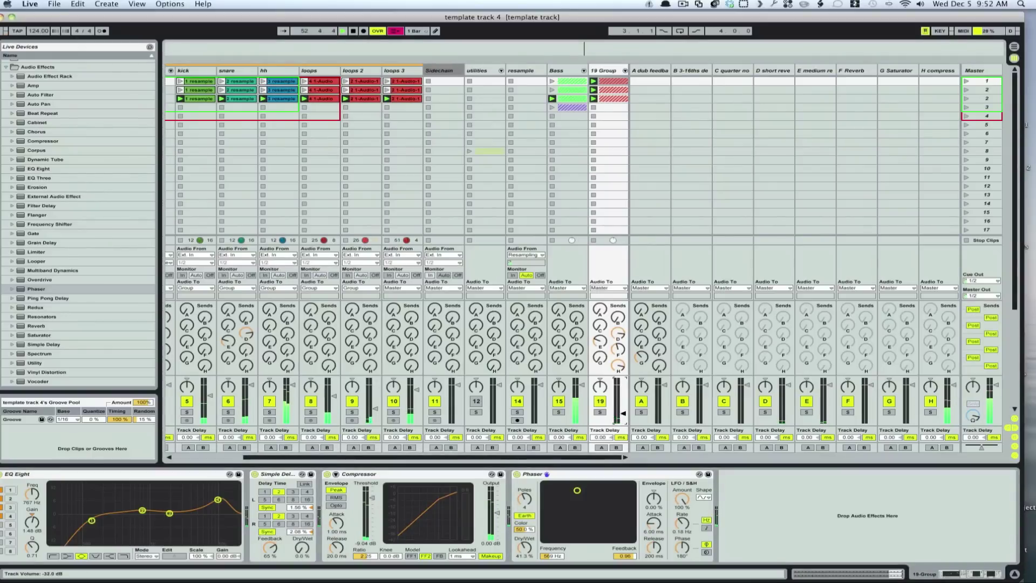
drag(624, 416, 624, 412)
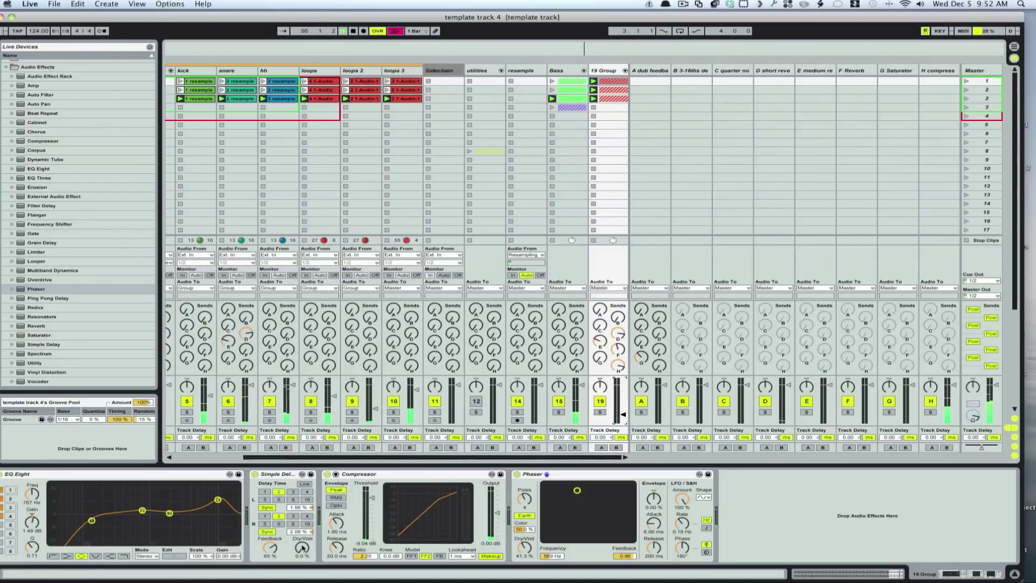
drag(302, 547, 302, 541)
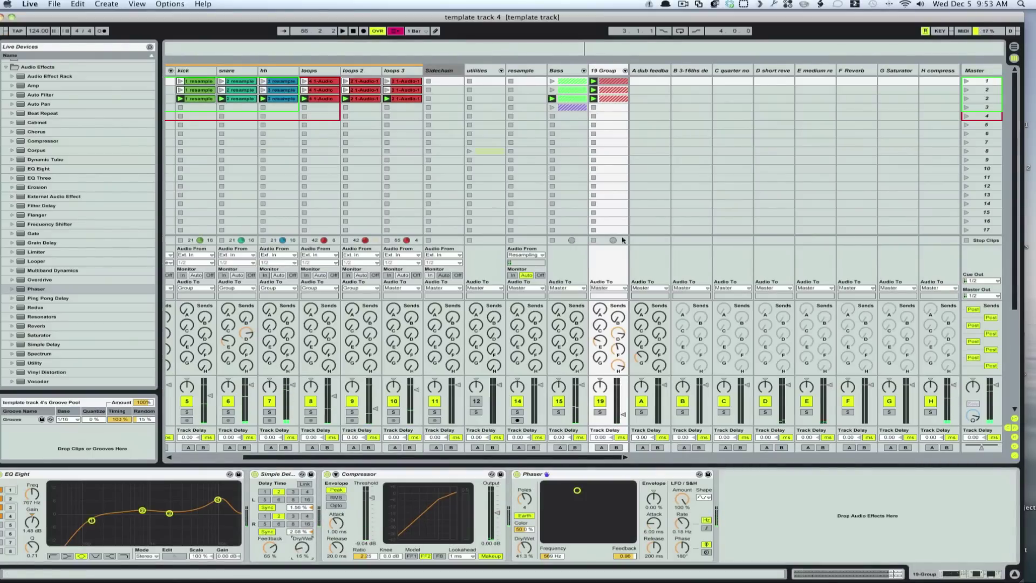
Load operator pads.adg onto a new track after 19 Group and raise its chain macro to 127 for the thin pad.
click(614, 72)
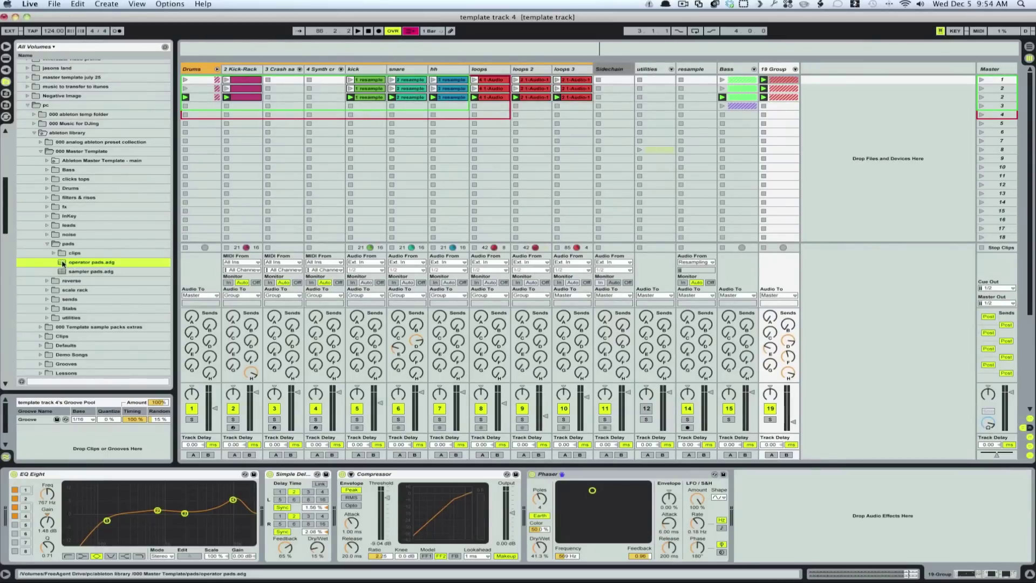
drag(63, 263, 833, 76)
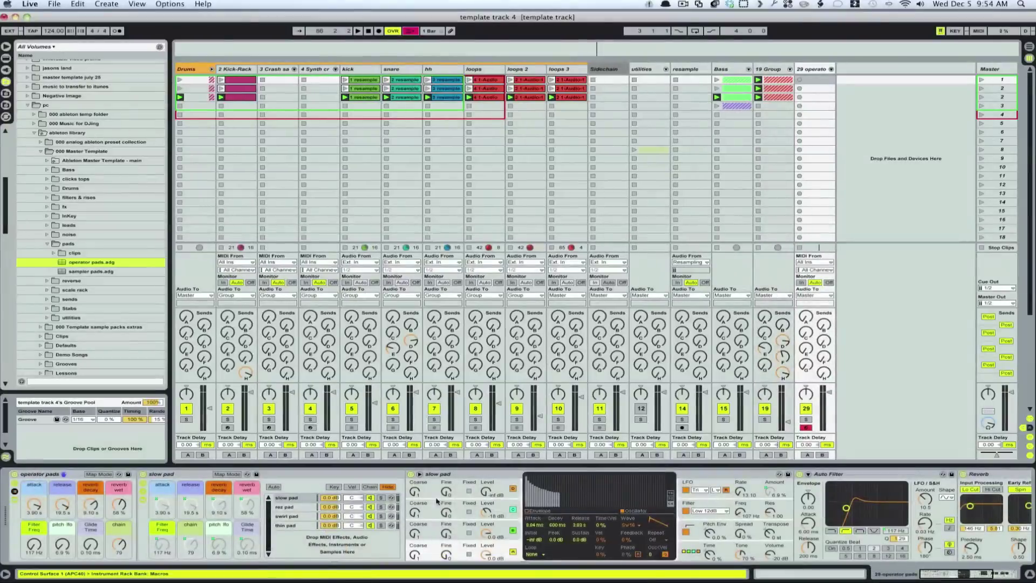
click(295, 526)
drag(121, 542, 121, 502)
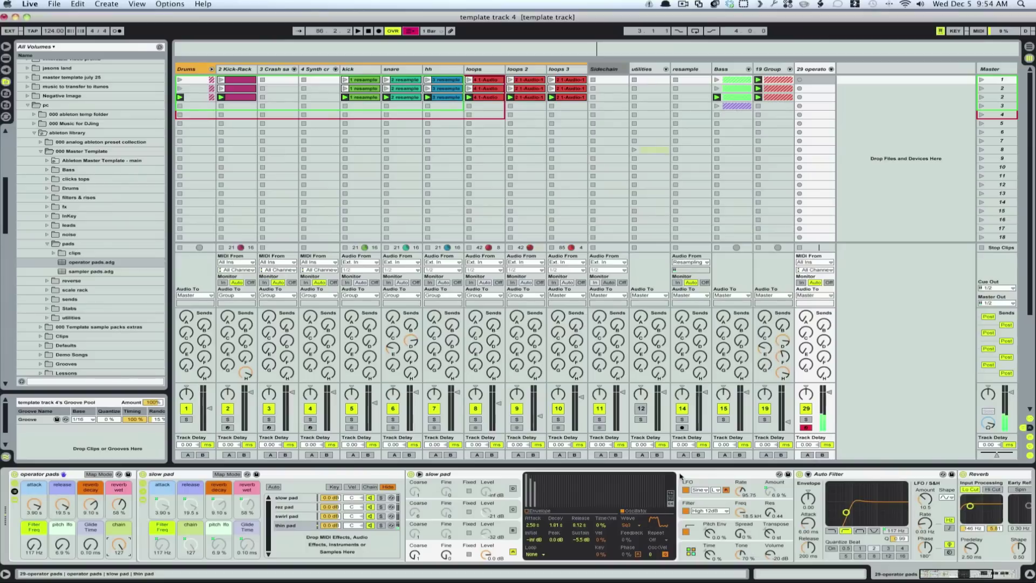
Play the set, lower the operator pads track's volume to about -26 dB, and review its device chain.
key(space)
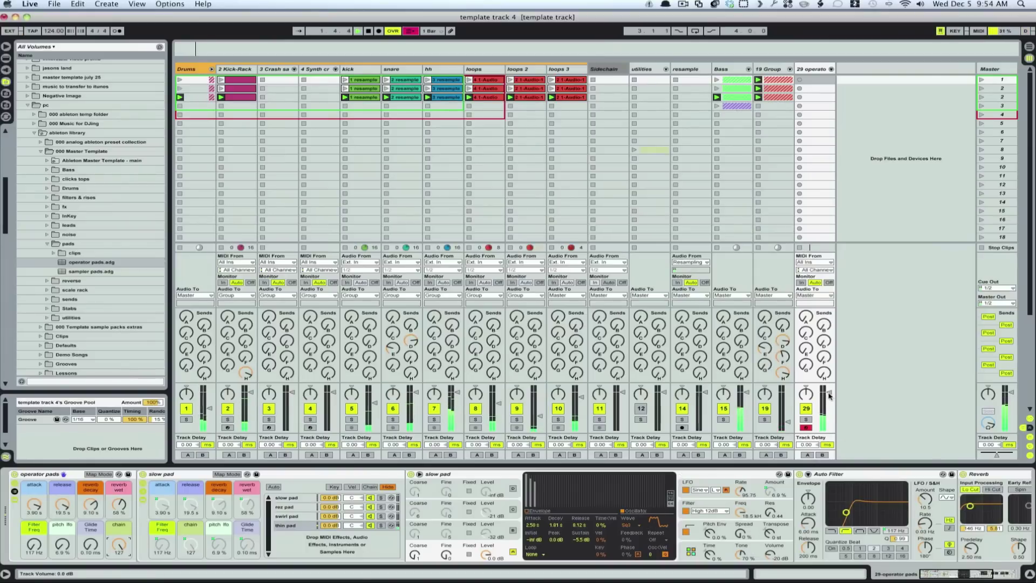
drag(829, 395, 829, 418)
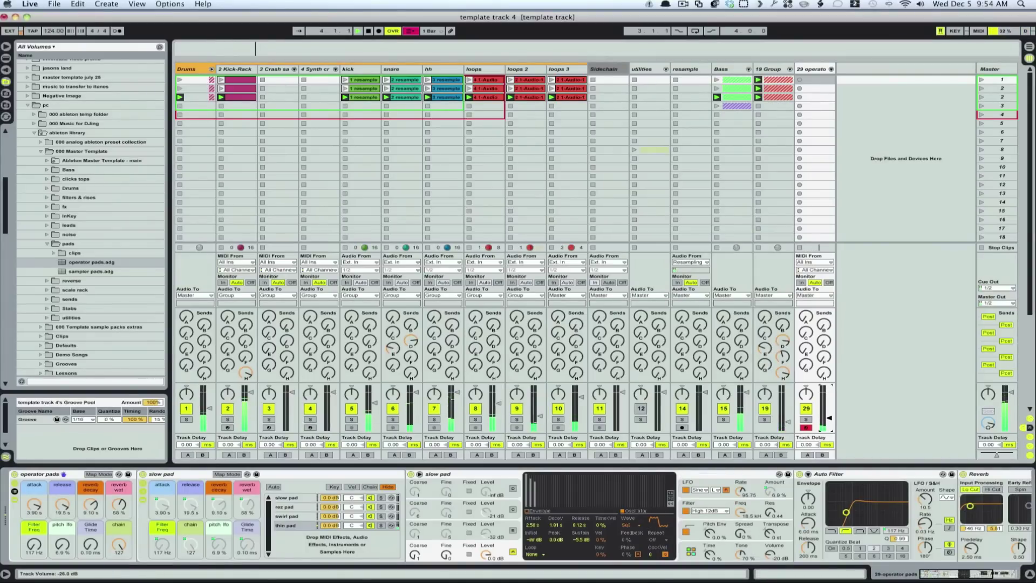
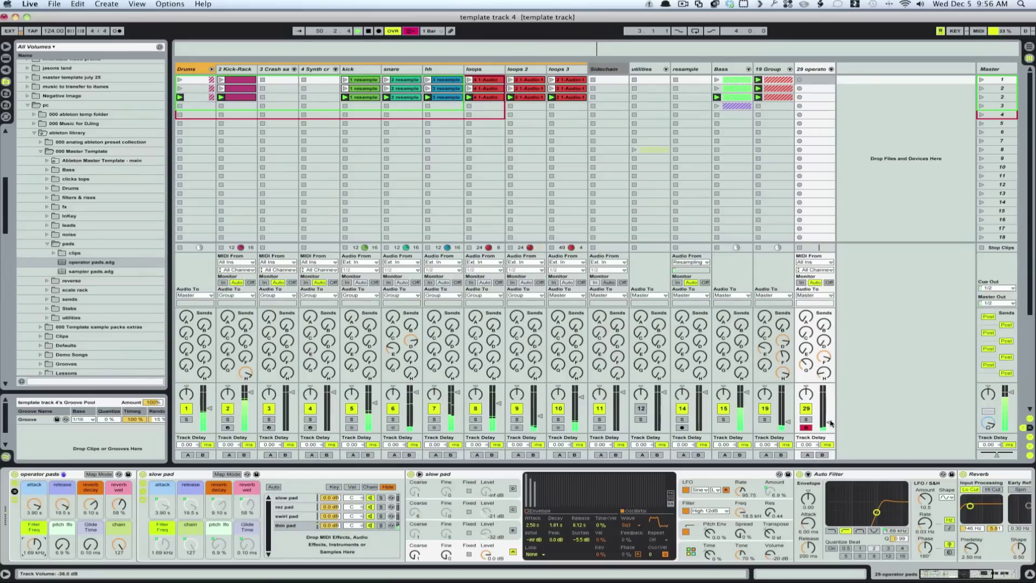
scroll(859, 490, right, 5)
scroll(859, 492, right, 3)
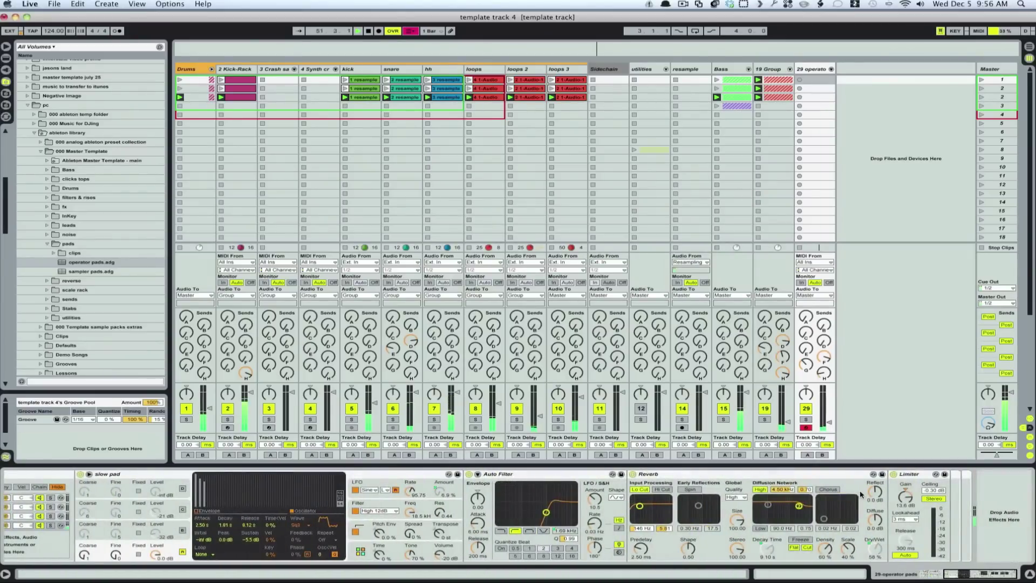
scroll(860, 494, left, 1)
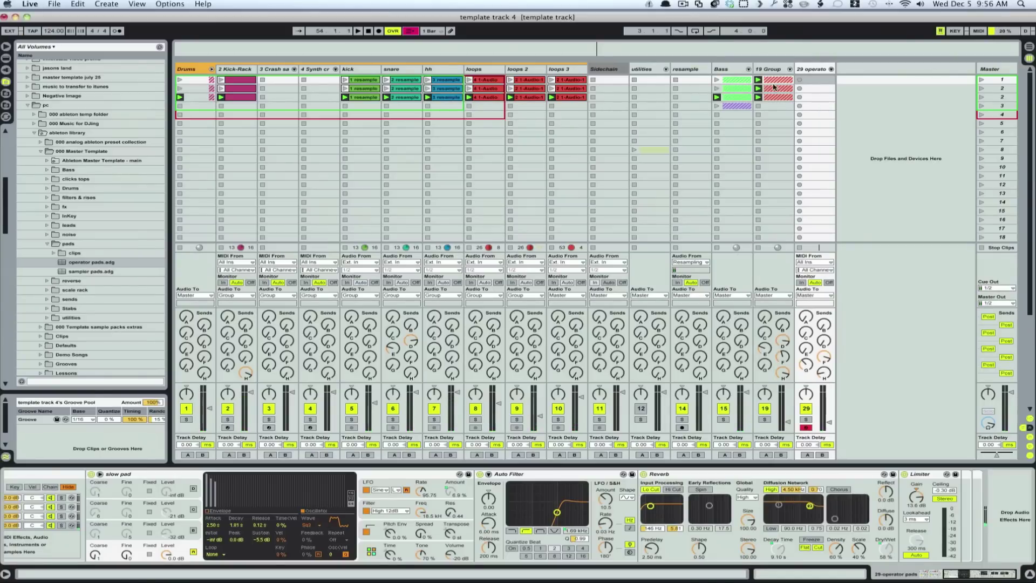
Record a pad clip into the first slot of the operator pads track and stop it.
click(799, 80)
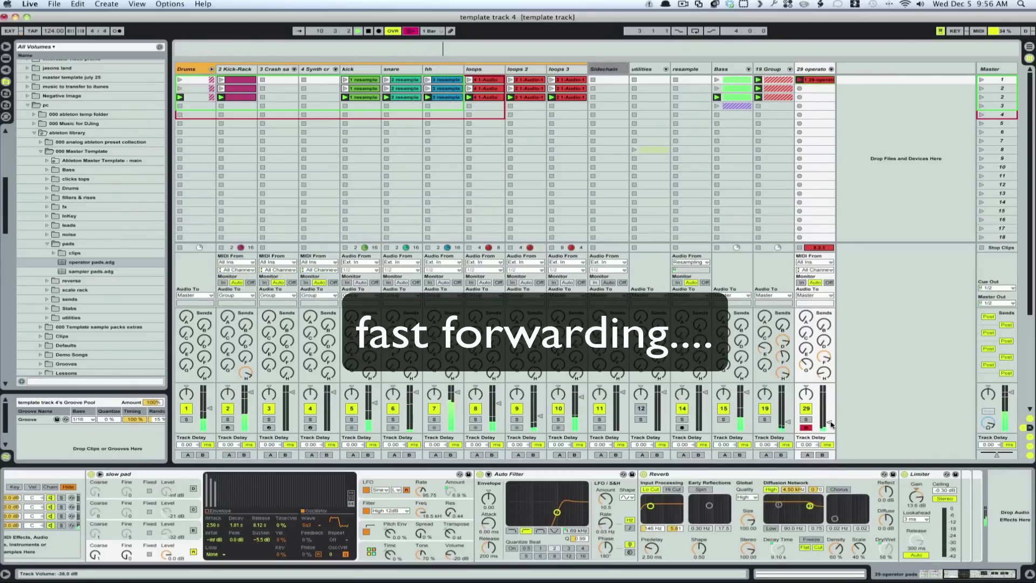
scroll(452, 545, left, 10)
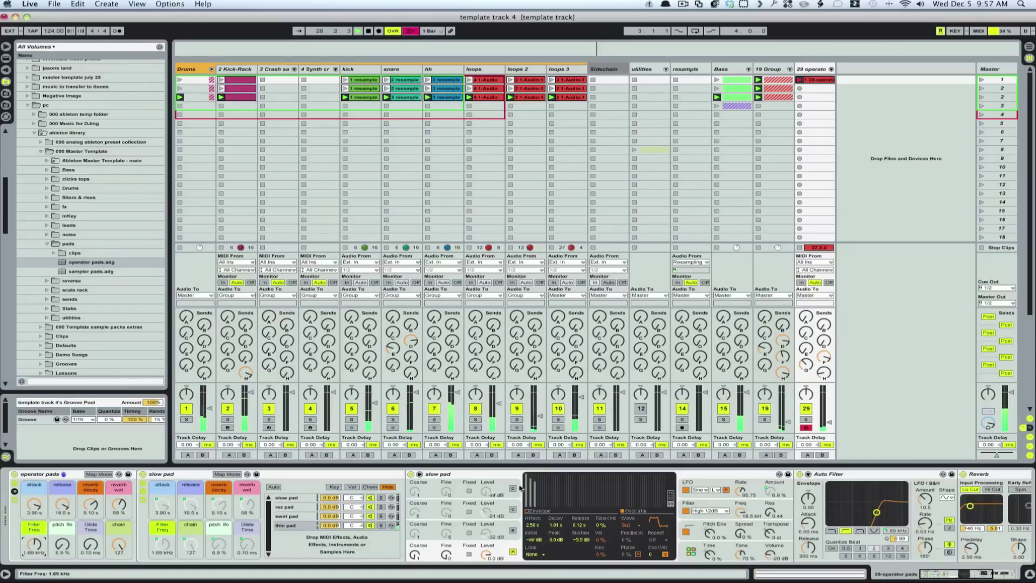
click(799, 247)
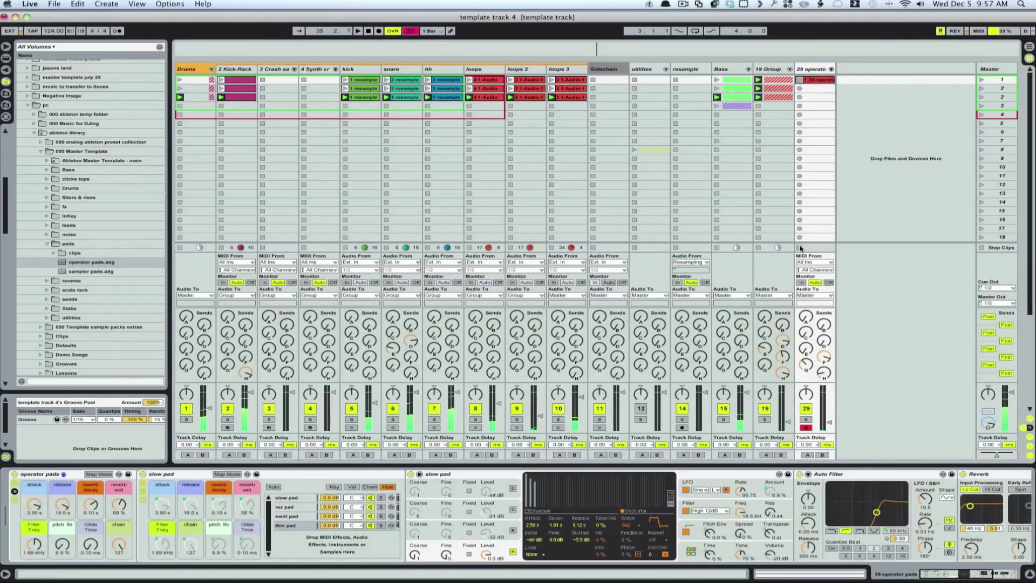
Trim the recorded pad clip's loop and all its notes to 32 bars, ending at bar 33.
double_click(819, 79)
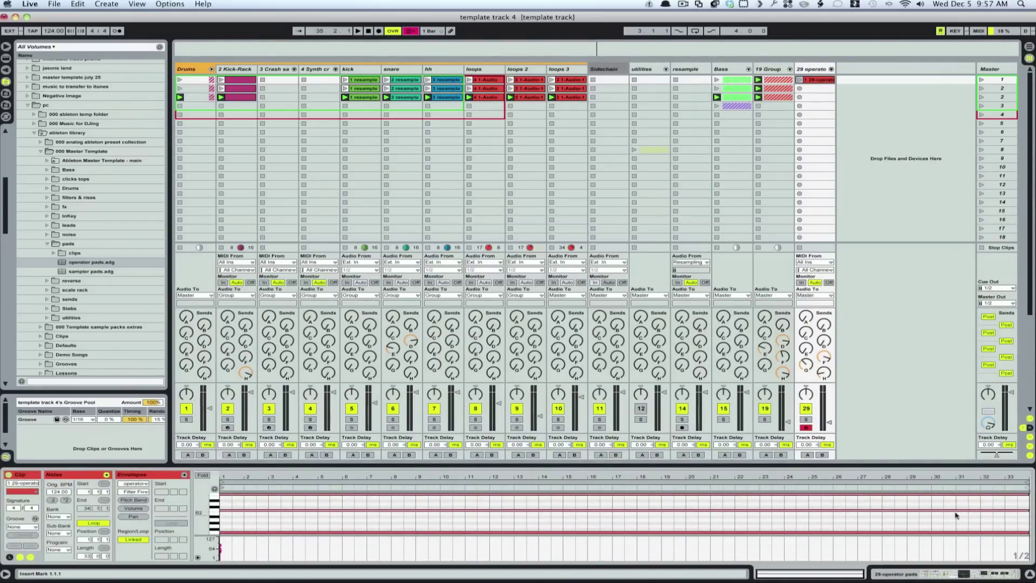
drag(1026, 483, 1003, 481)
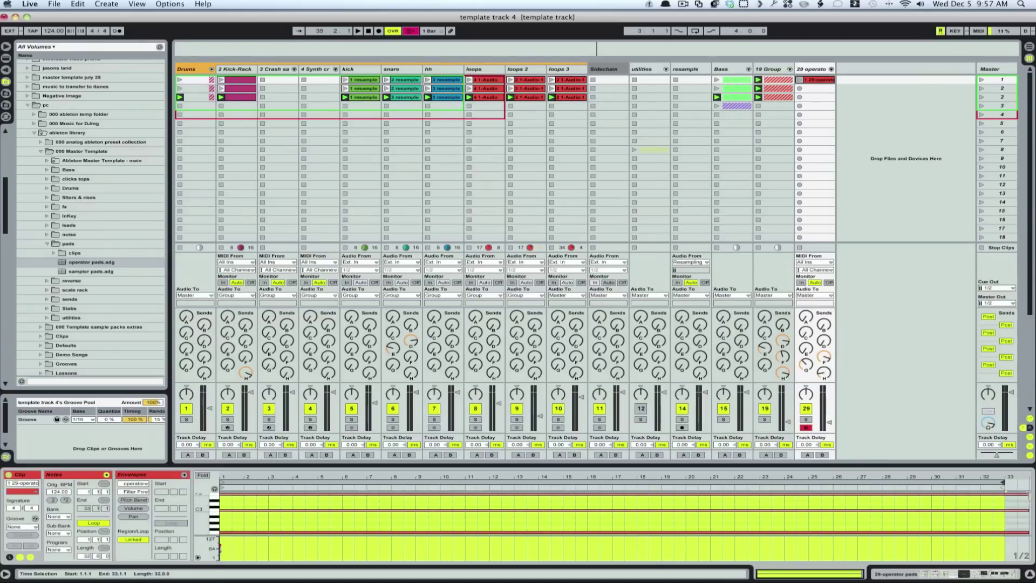
click(1000, 492)
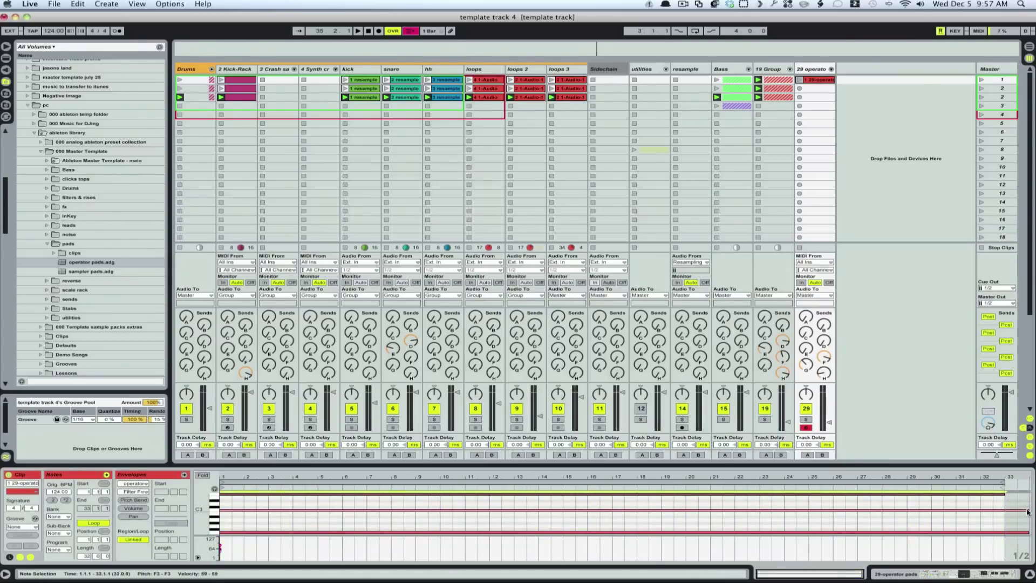
drag(1028, 510, 1006, 533)
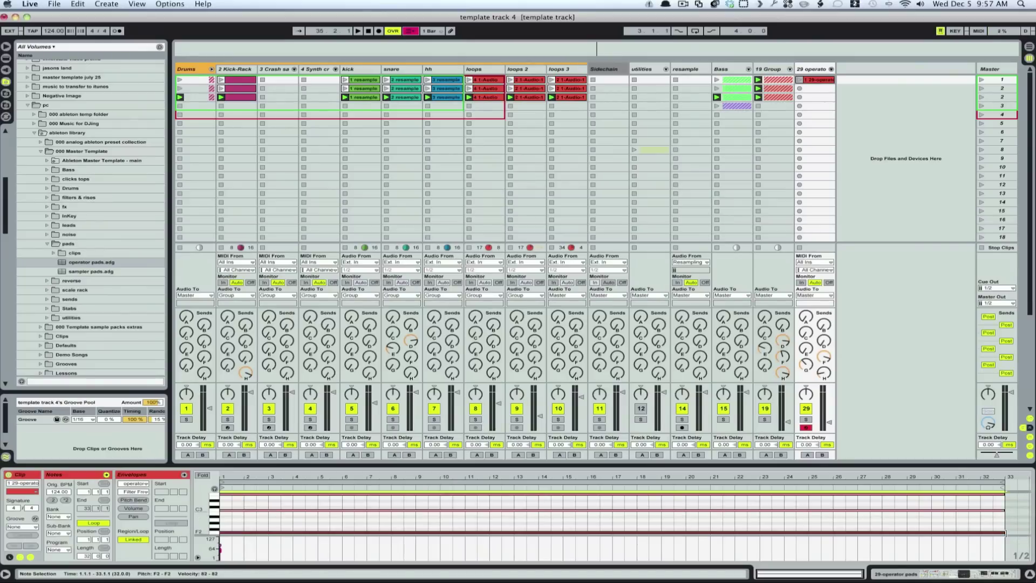
Launch the pad clip, disarm its track, and lower the 19 Group volume to about -39 dB.
click(799, 80)
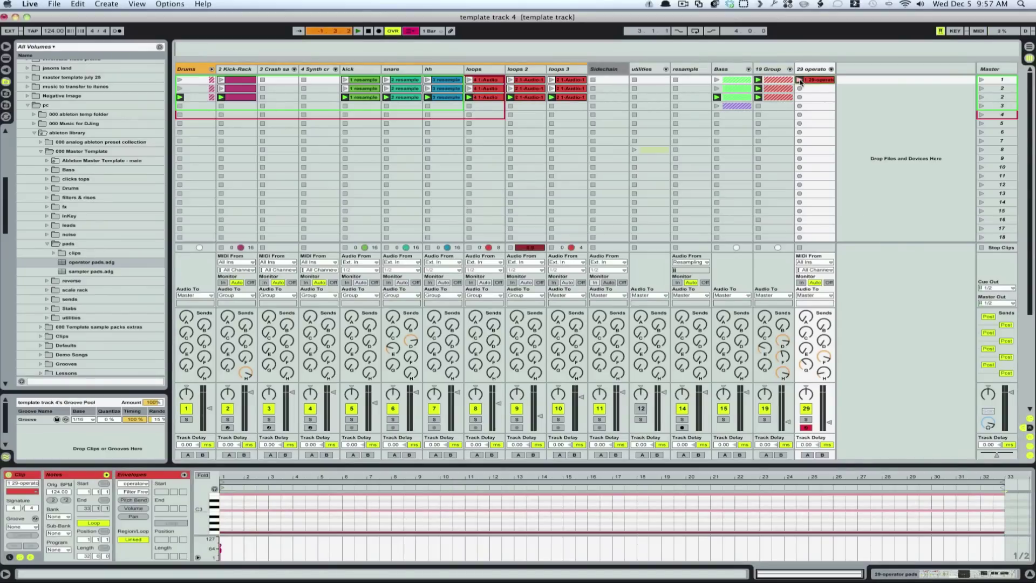
click(807, 427)
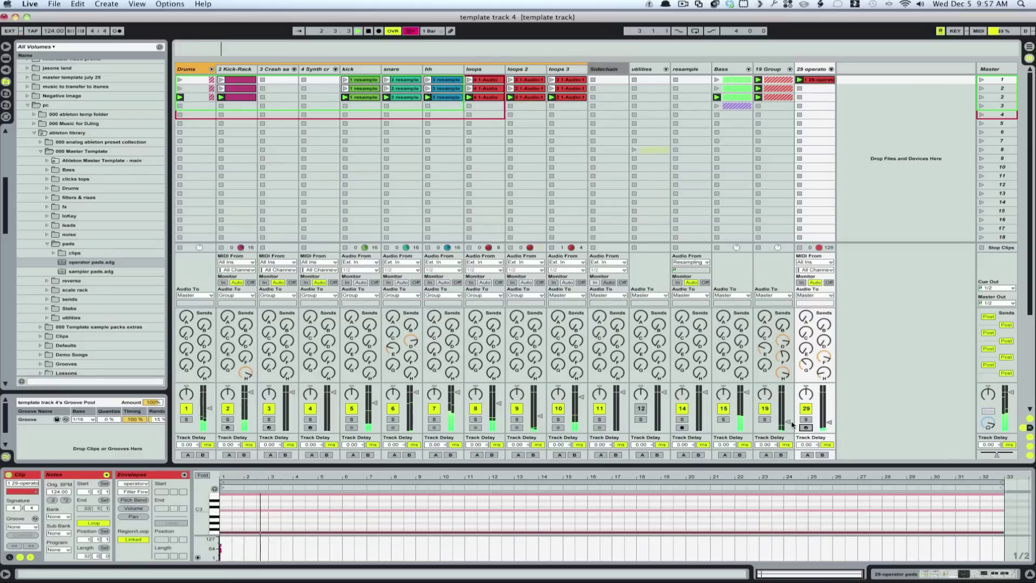
drag(789, 424, 788, 425)
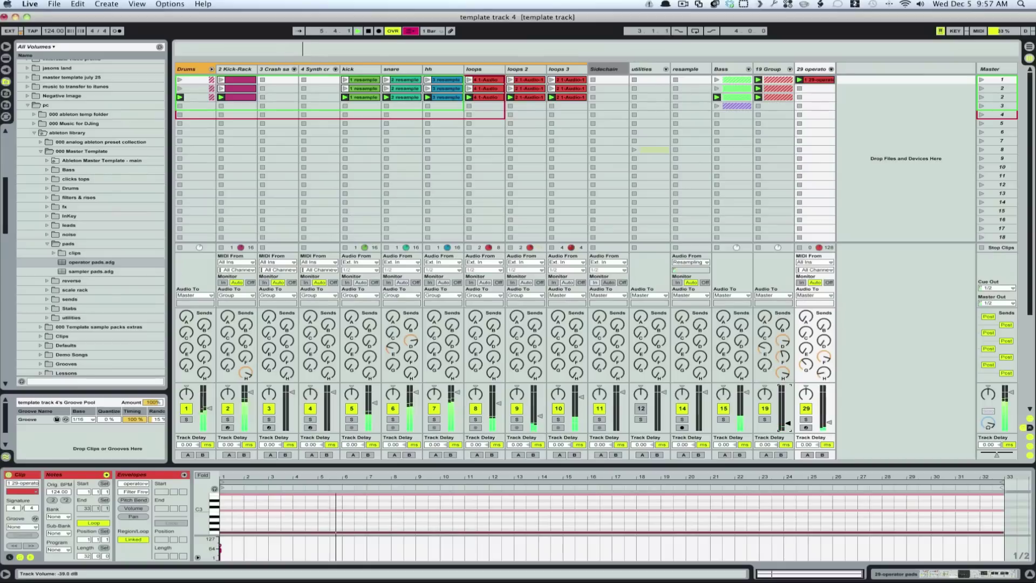
click(769, 70)
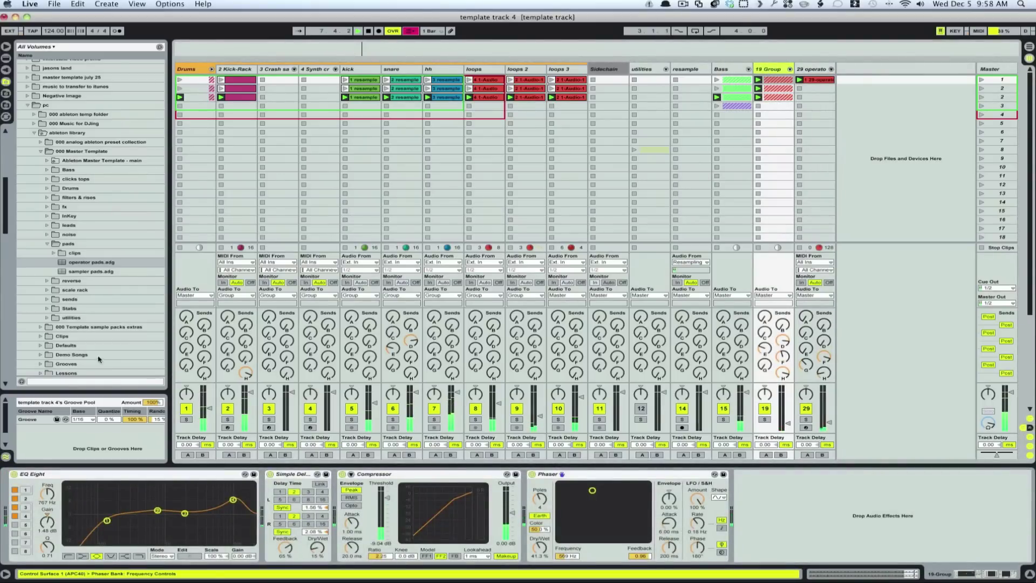
click(48, 243)
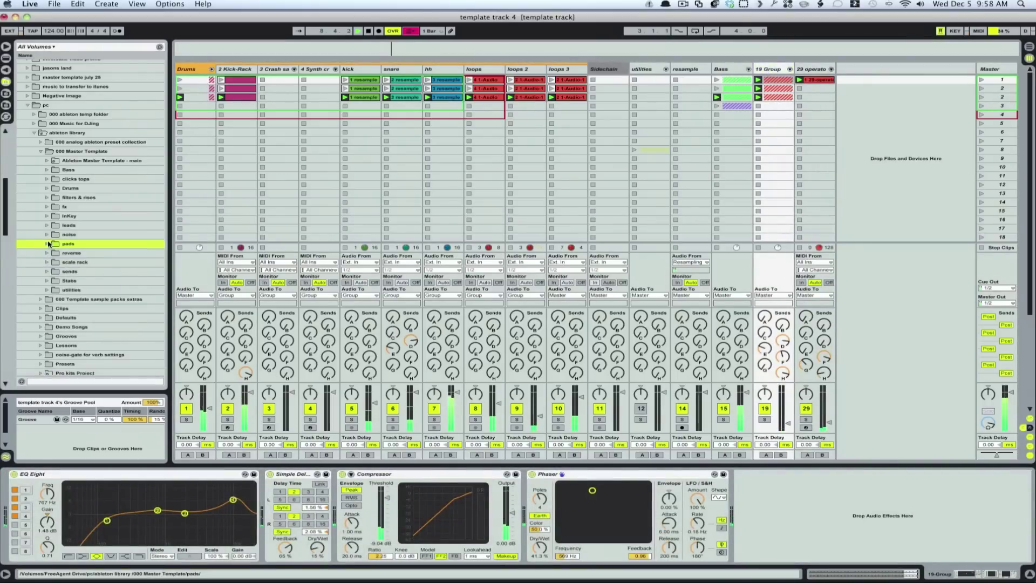
click(6, 58)
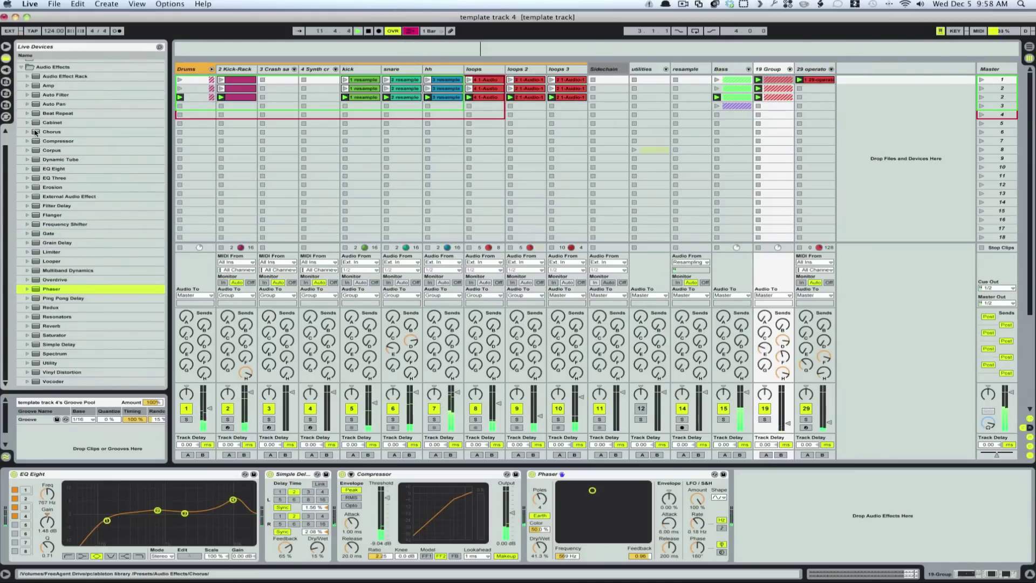
click(34, 95)
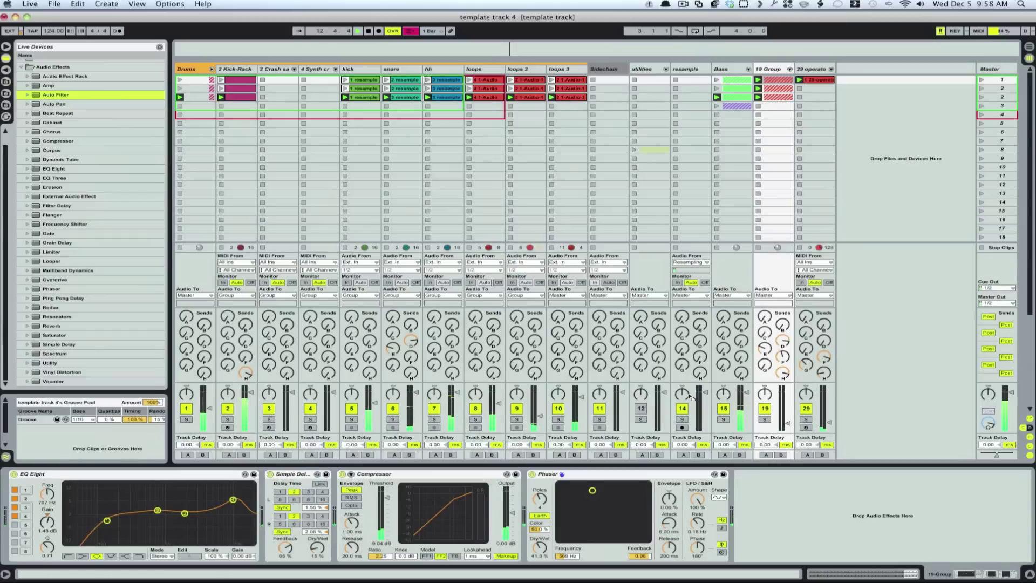
drag(690, 398, 759, 512)
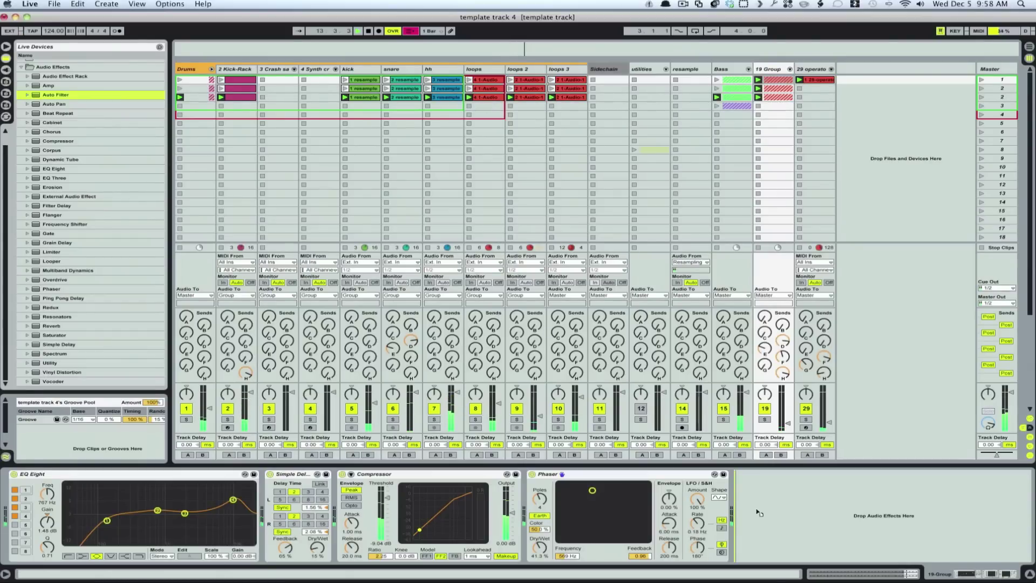
drag(759, 513, 758, 512)
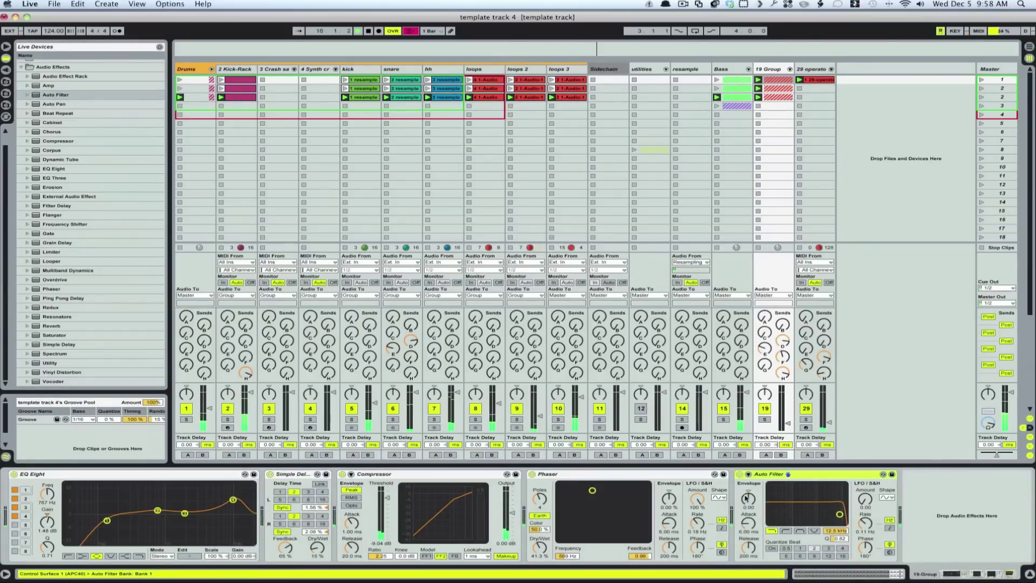
Set 19 Group's Auto Filter to high-pass with envelope -24.2, LFO amount about 29, LFO spin mode and a cutoff below 100 Hz.
drag(746, 497, 748, 498)
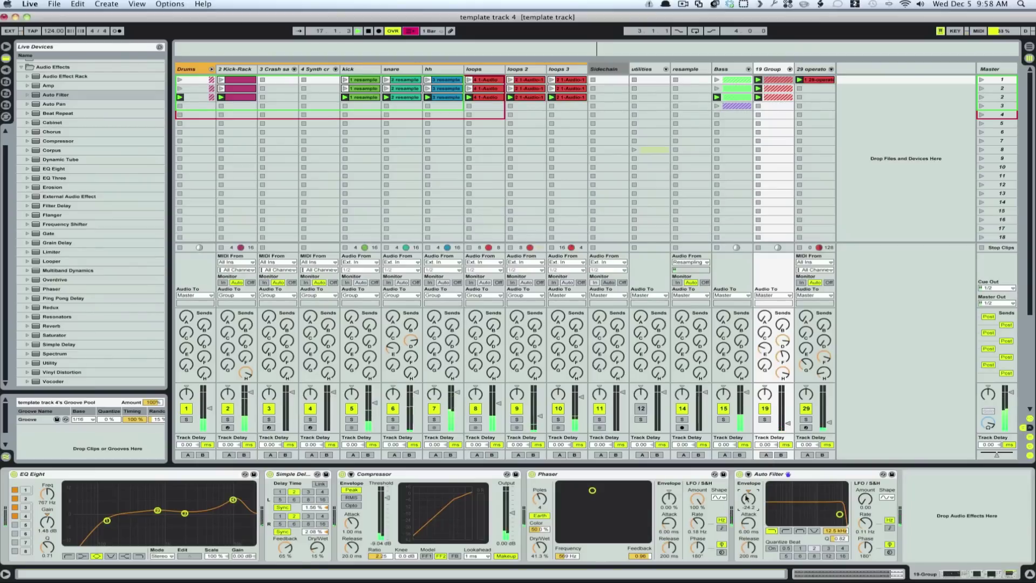
click(786, 530)
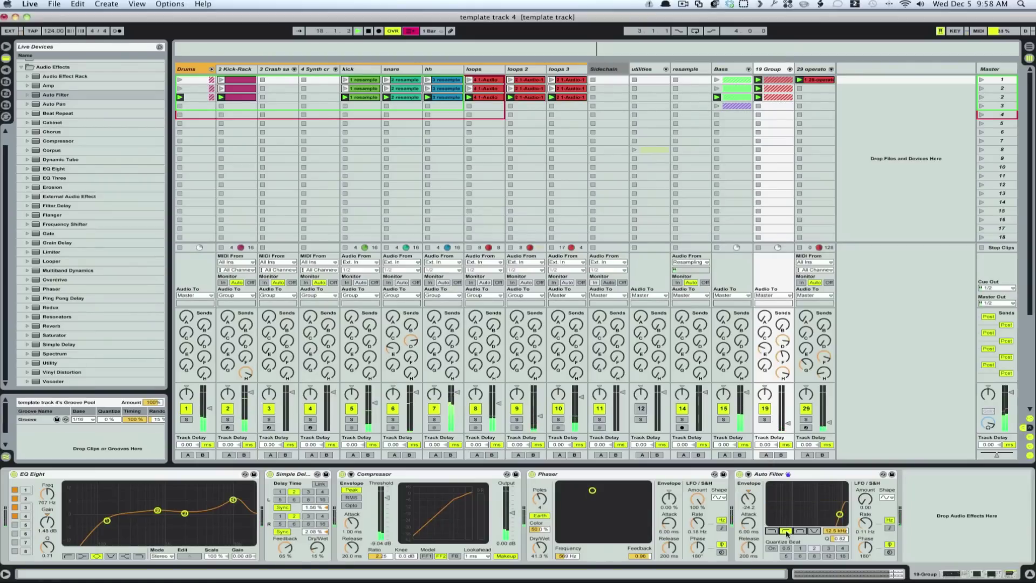
drag(839, 514, 790, 503)
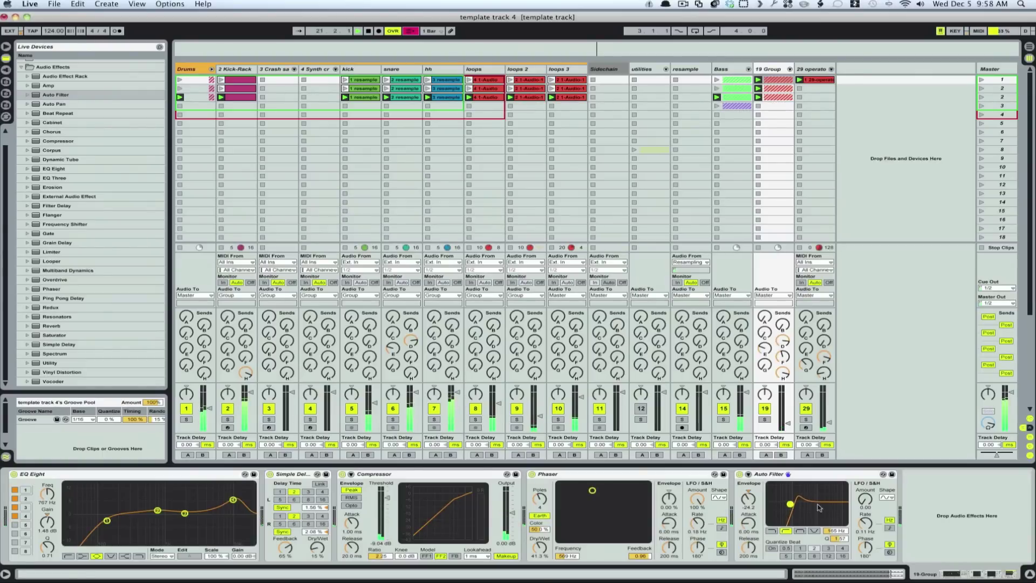
drag(864, 499, 865, 496)
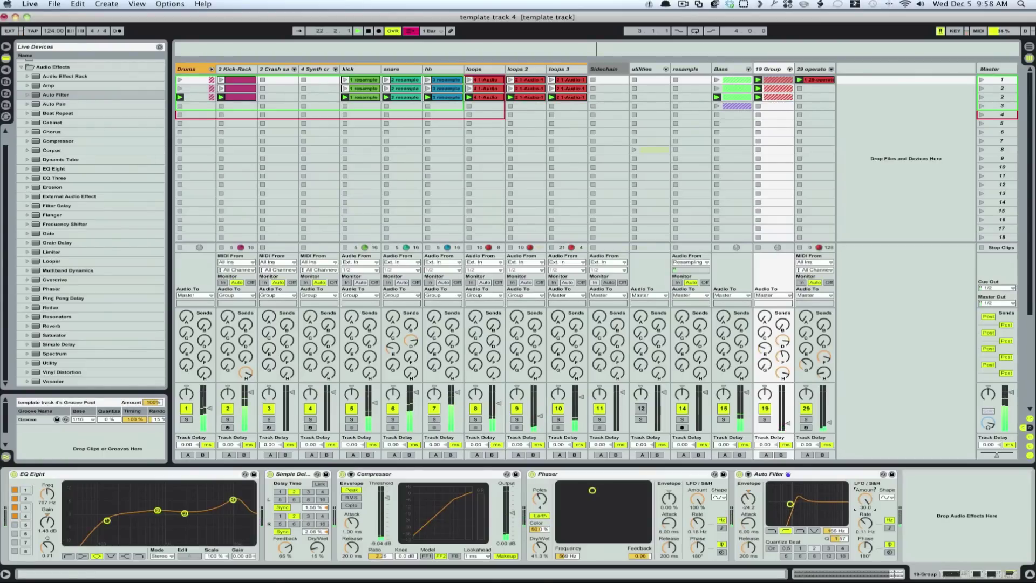
click(890, 552)
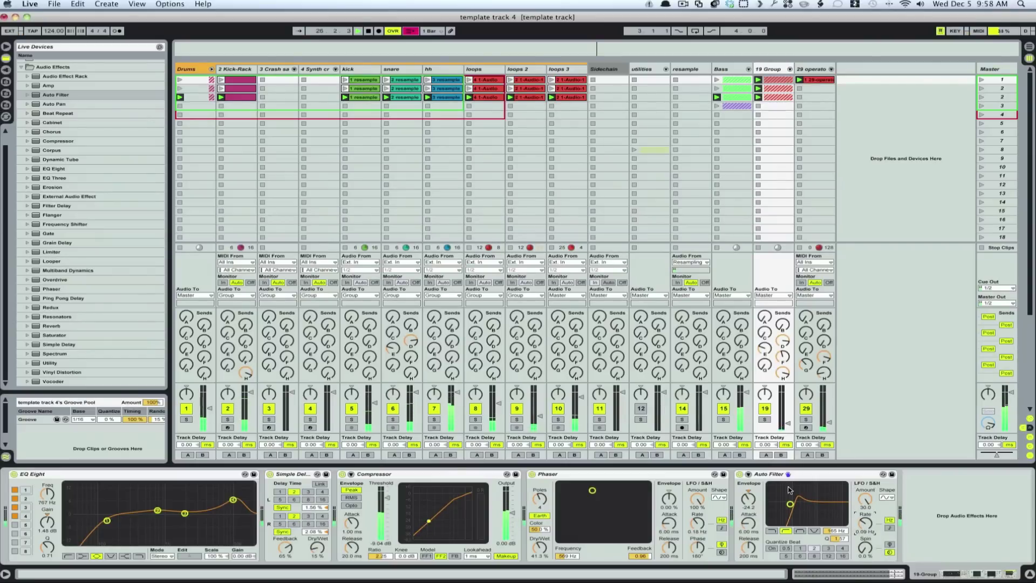
drag(790, 504, 783, 507)
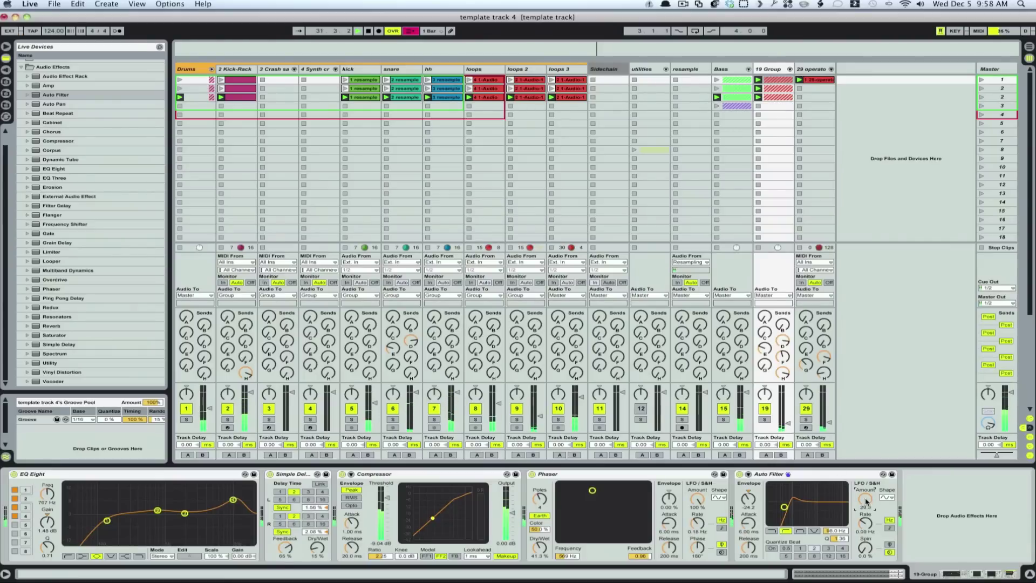
Unfold 19 Group and raise the volume of the third whoop 1 track.
click(791, 70)
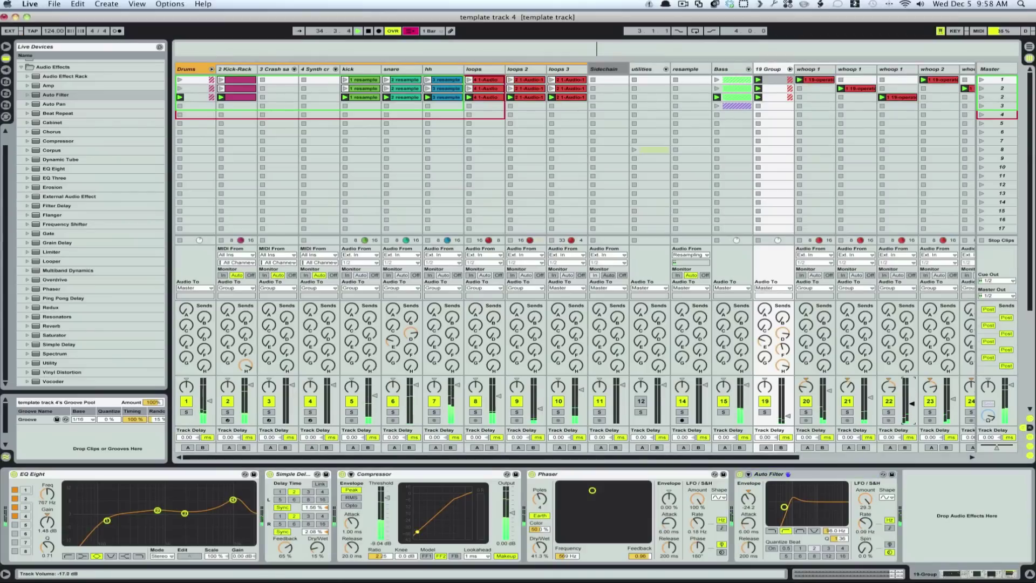
drag(914, 406, 912, 396)
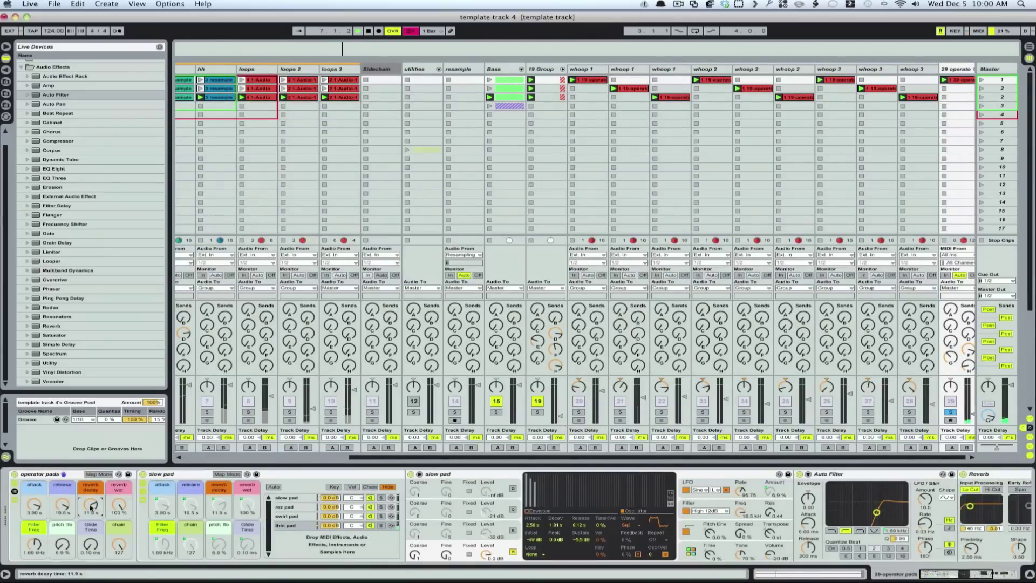
Check the pad's Reverb settings, unsolo the operator pads track and fine-tune its volume in the full mix.
scroll(965, 533, right, 5)
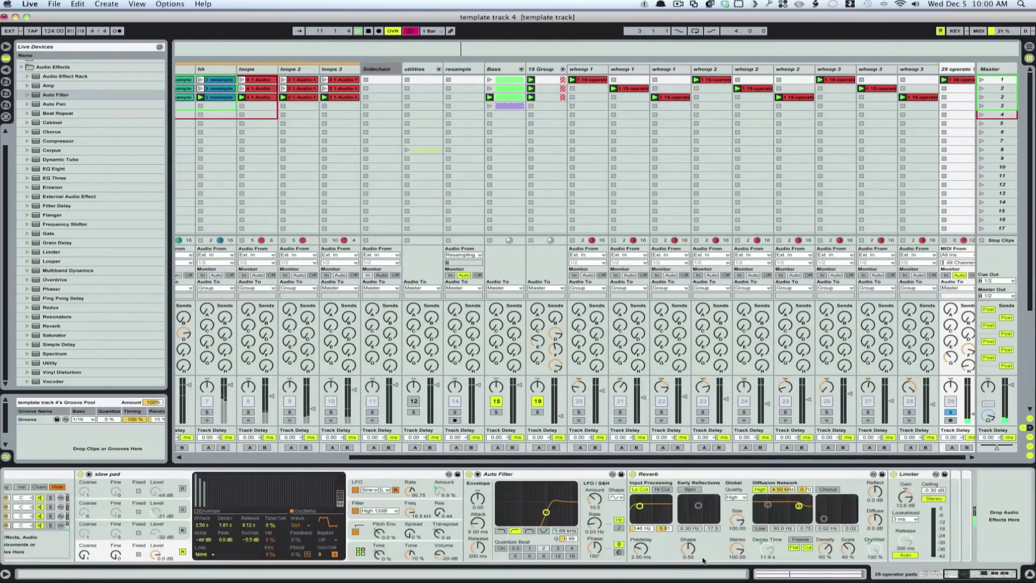
click(950, 413)
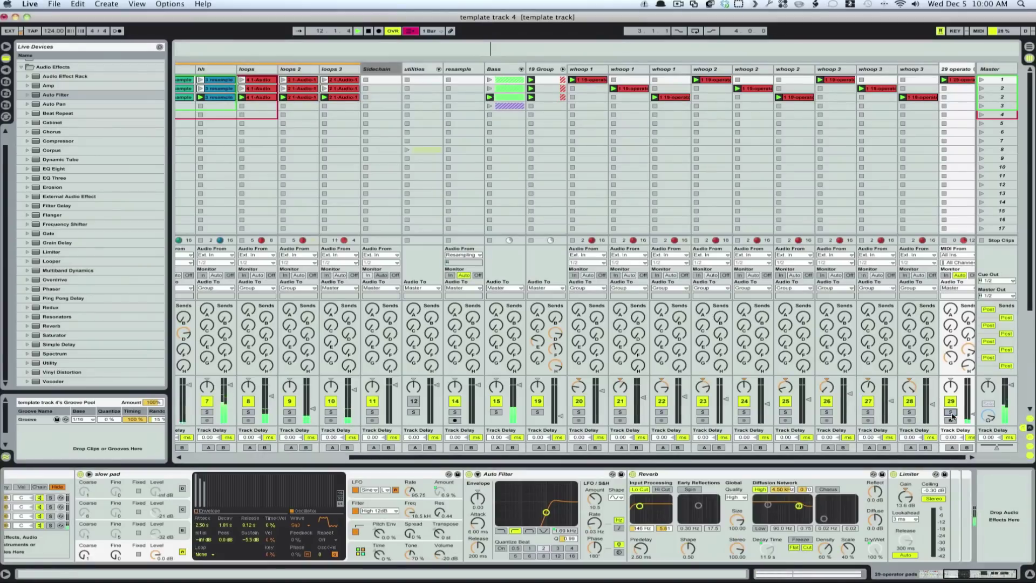
drag(973, 415, 973, 415)
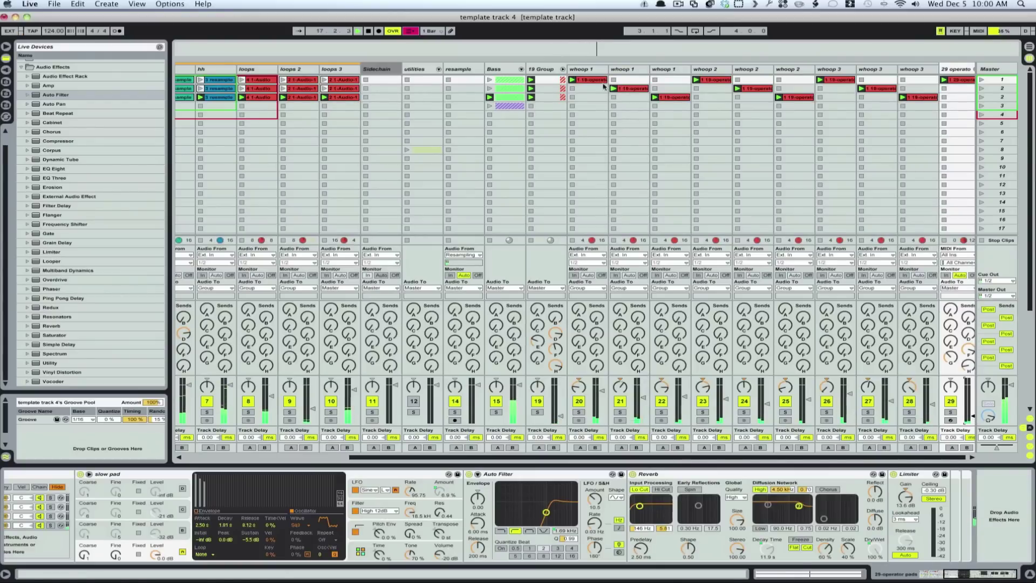
Fold 19 Group and review its effects chain alongside the operator pads track's devices.
click(563, 69)
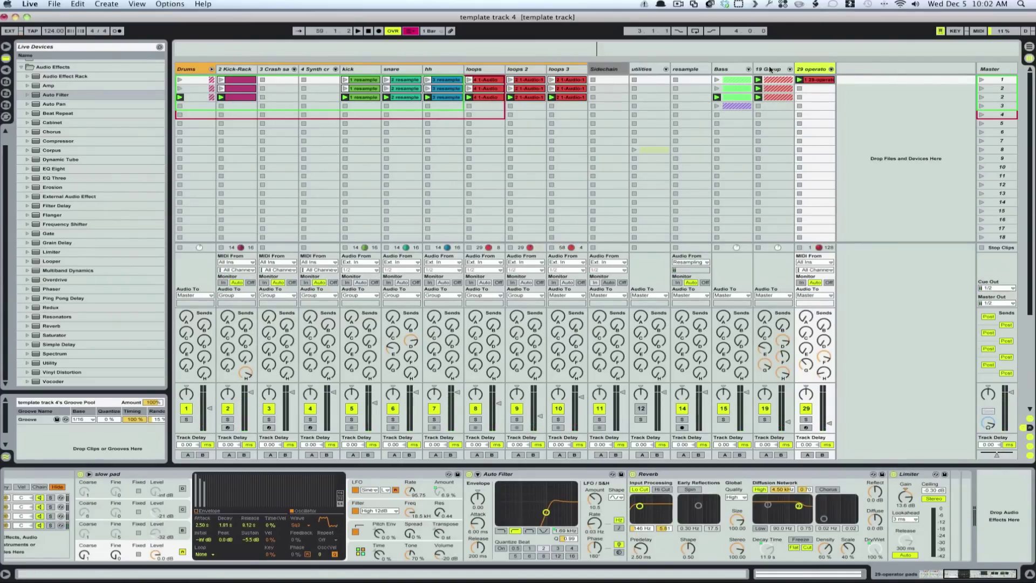
click(768, 69)
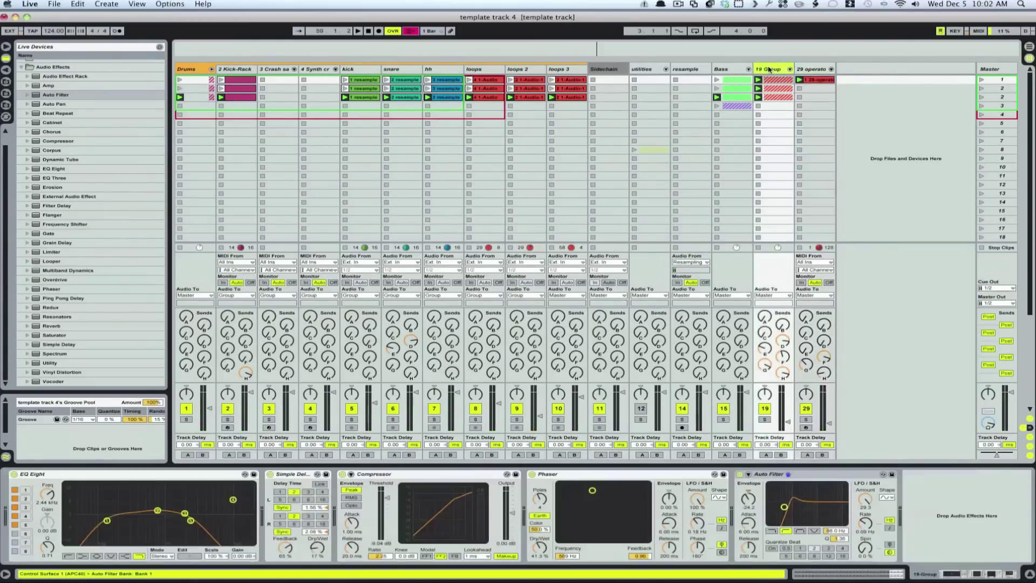
click(815, 69)
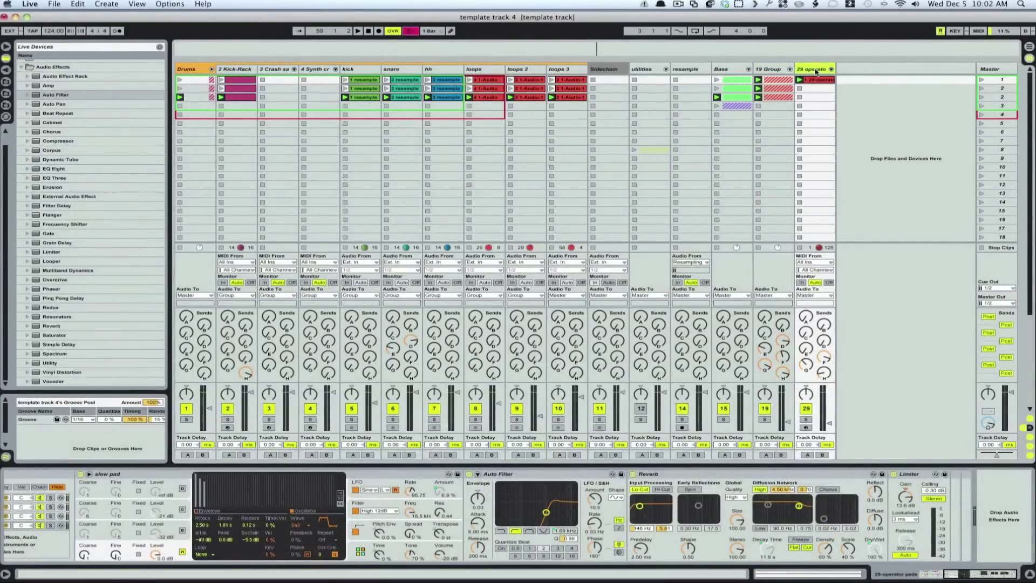
Add a new MIDI track, load the sampler leads rack from the leads folder and set its Chain Selector to 36.
key(super+shift+t)
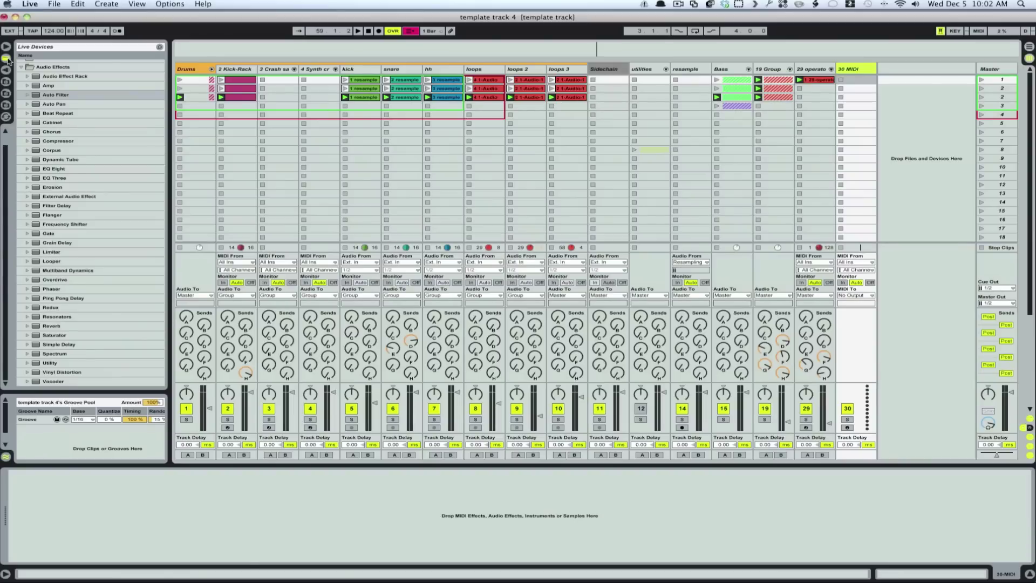
click(6, 82)
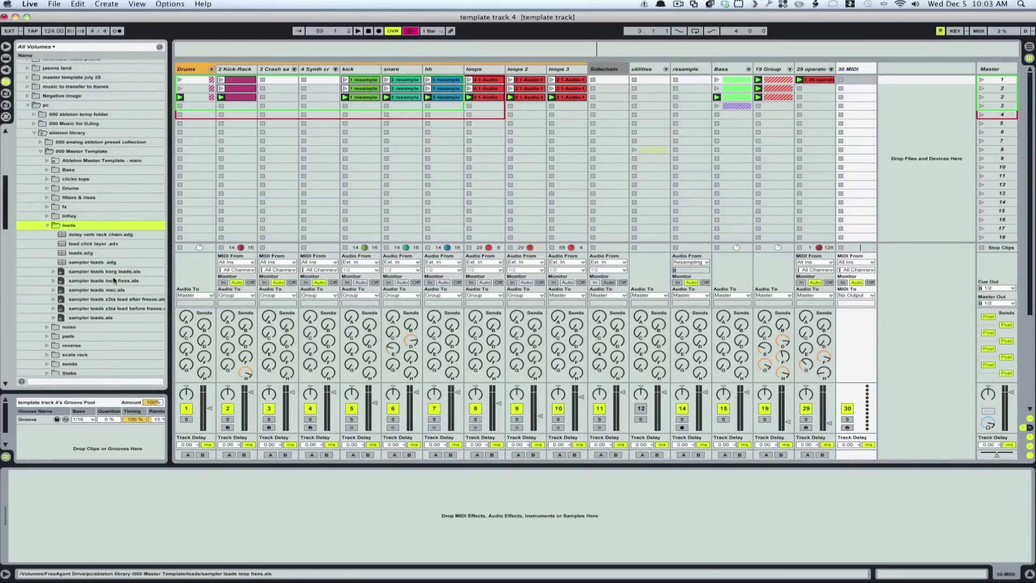
scroll(145, 318, up, 1)
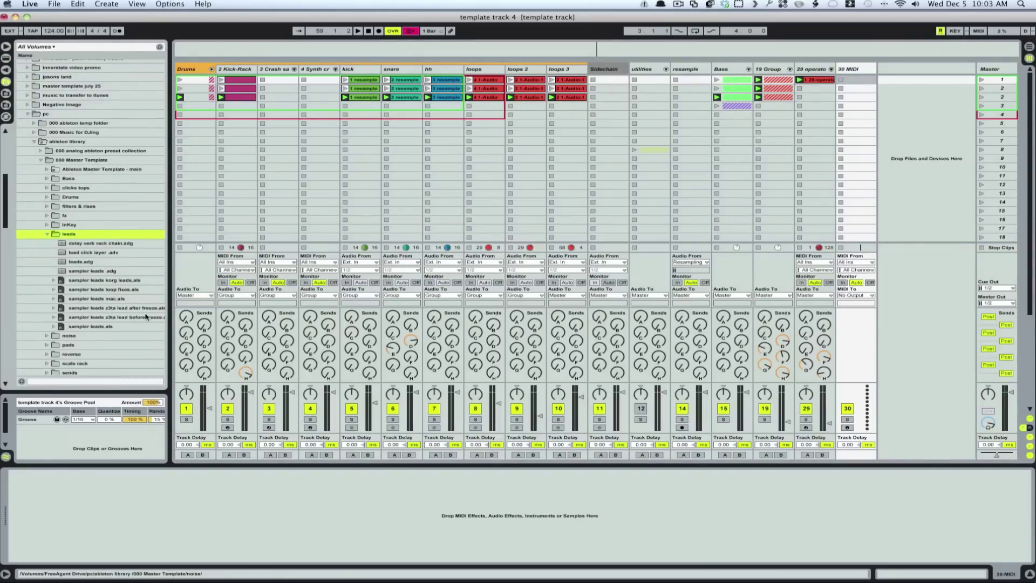
click(62, 270)
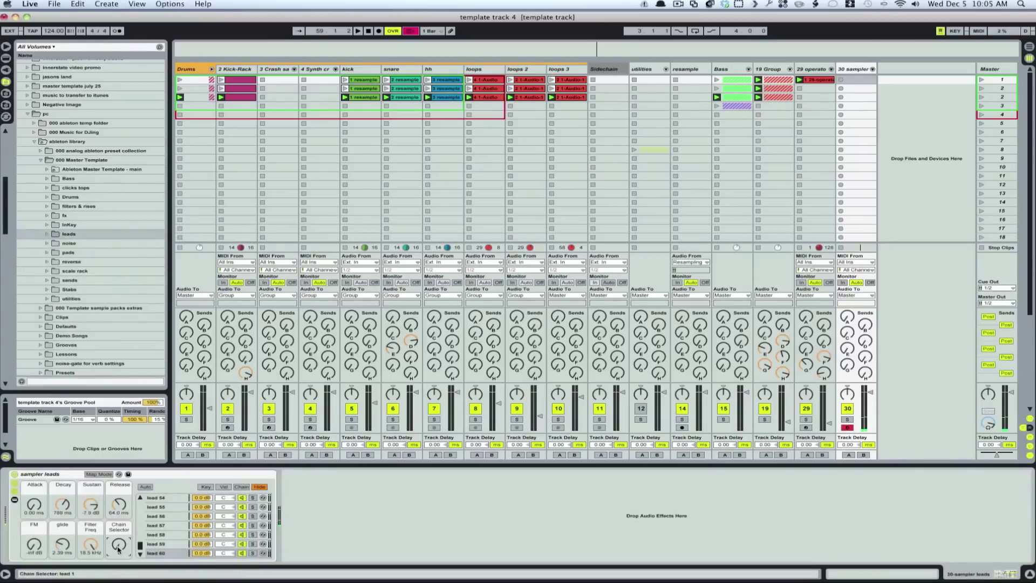
drag(118, 550, 118, 550)
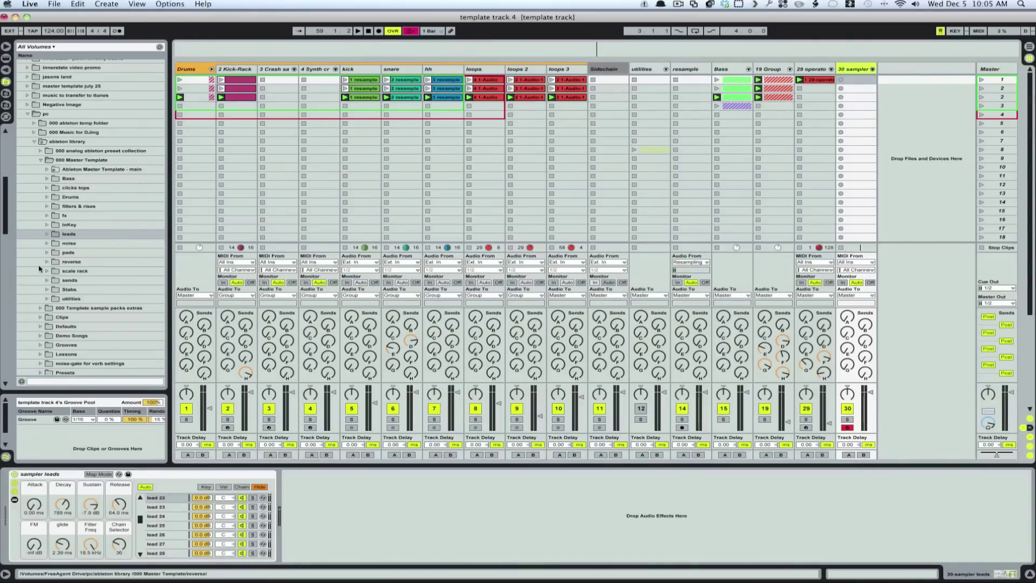
Place a Utility effect after the sampler leads rack and set its gain to 13.3 dB.
click(6, 58)
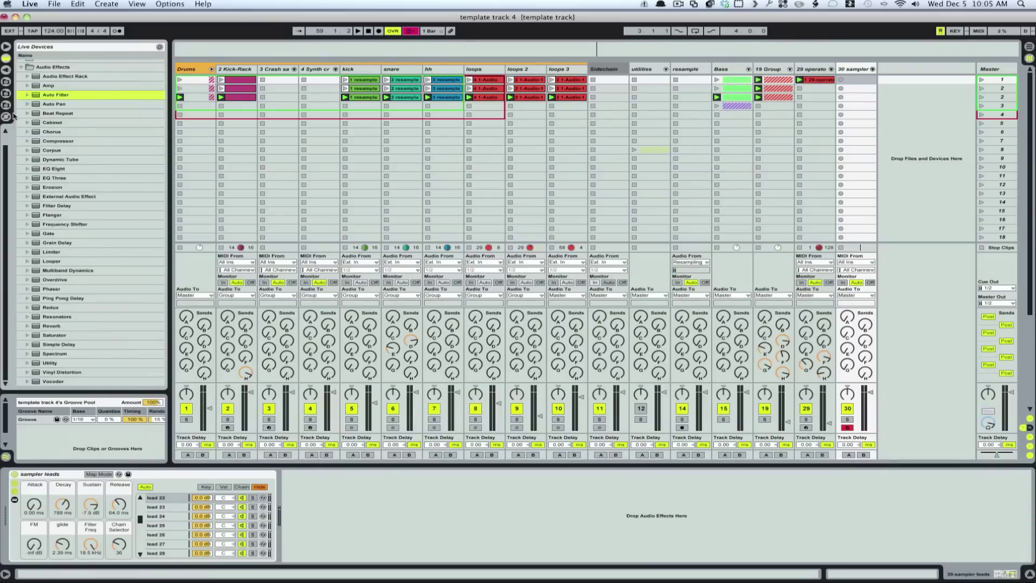
drag(34, 365, 462, 553)
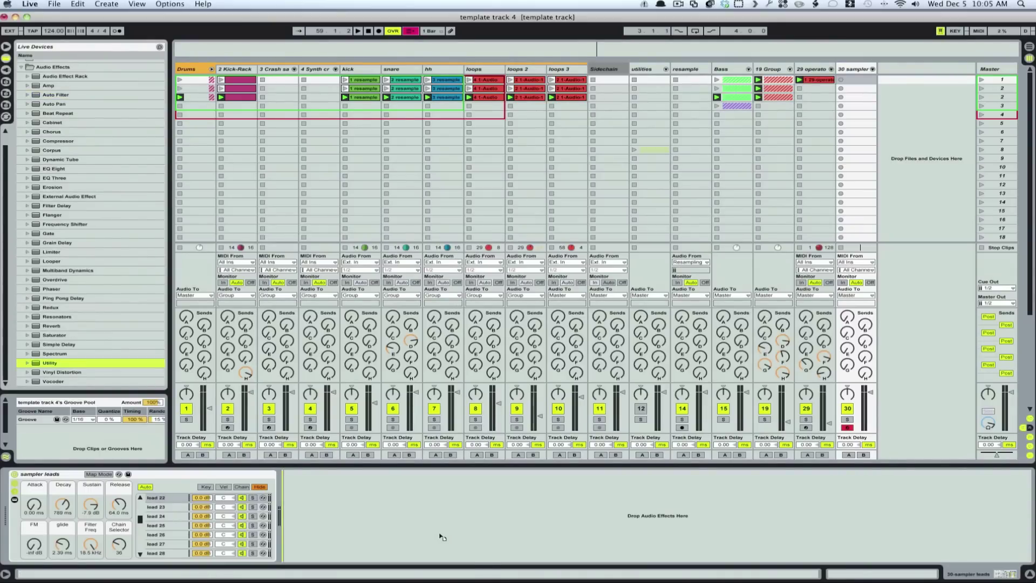
drag(441, 537, 440, 536)
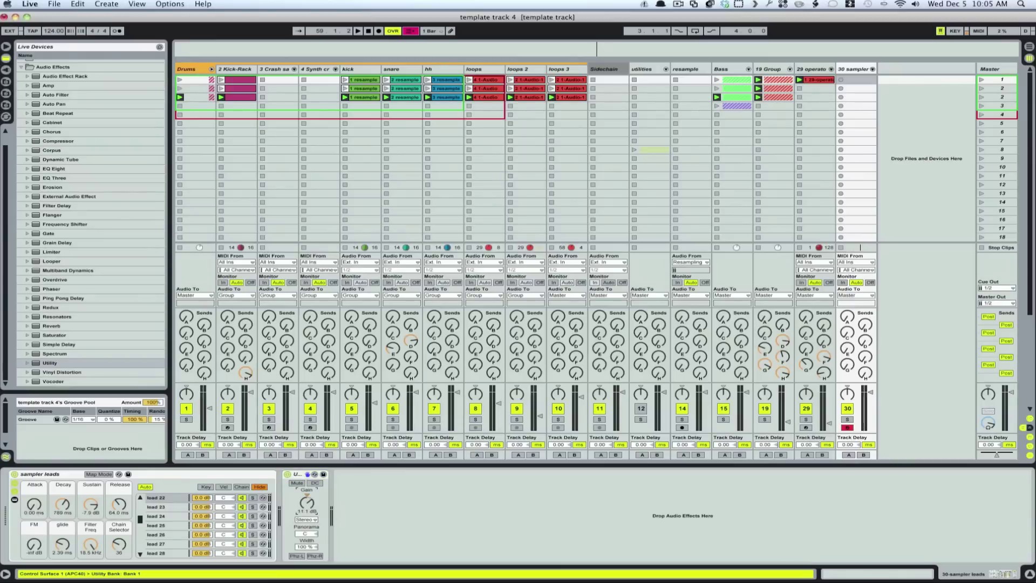
drag(307, 503, 307, 490)
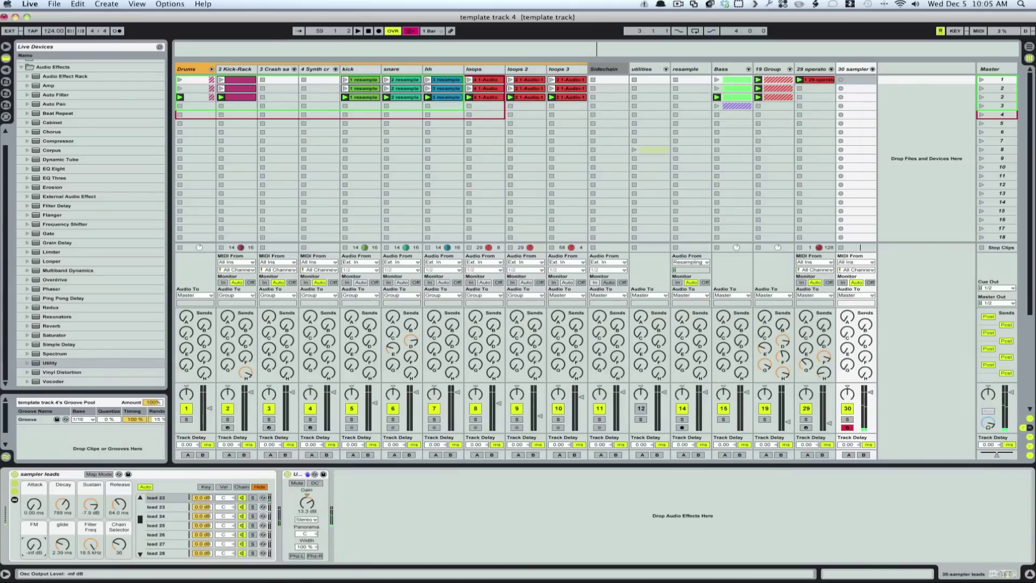
In the Freeze Lead-23 Sampler's Pitch/Osc settings, set the pitch envelope's Initial to -33 % and its amount to +32 st.
mouse_move(34, 544)
mouse_down()
mouse_move(33, 534)
mouse_move(34, 555)
mouse_up()
click(162, 497)
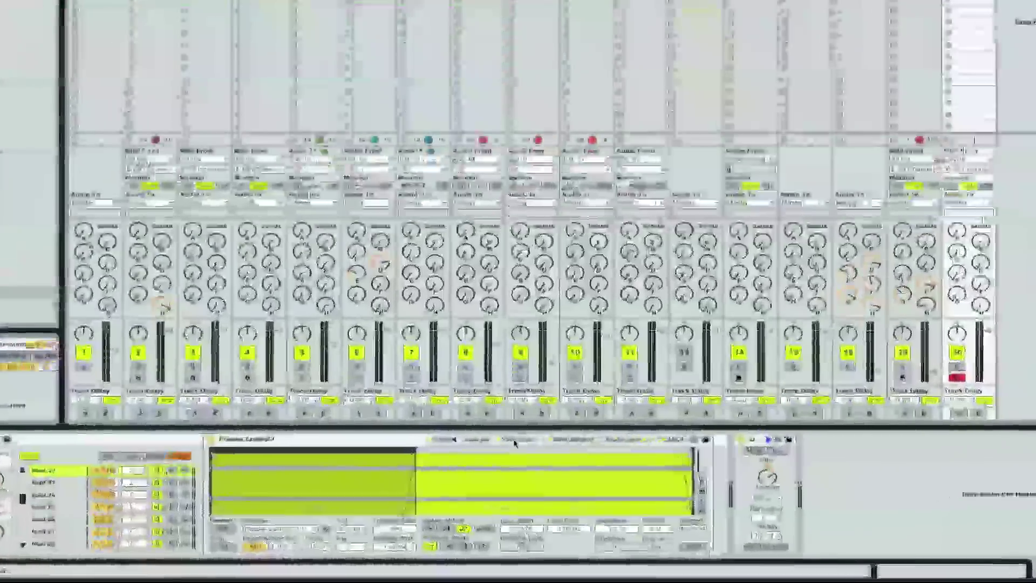
click(516, 442)
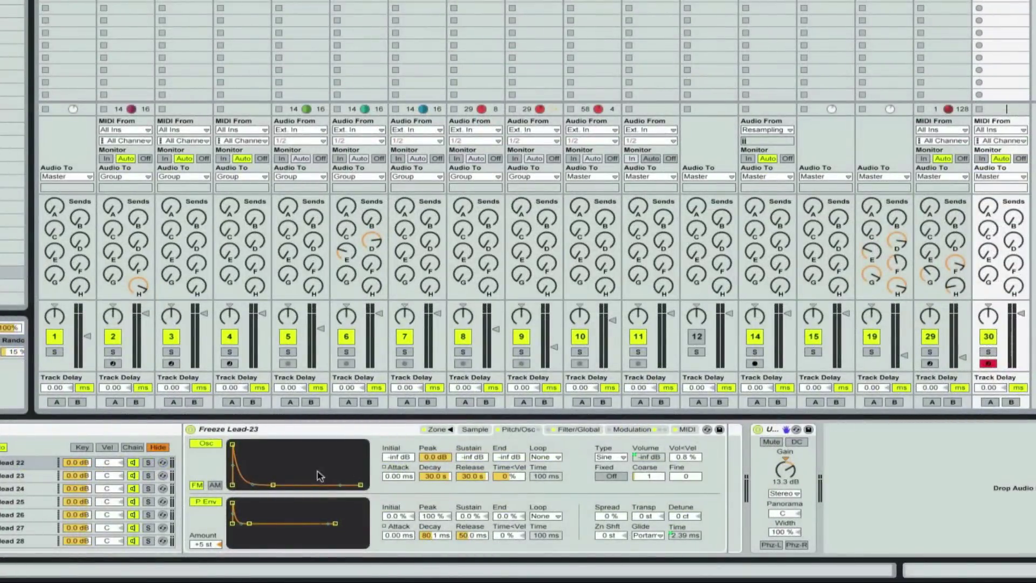
drag(397, 516, 397, 534)
mouse_move(205, 544)
mouse_down()
mouse_move(205, 535)
mouse_move(205, 552)
mouse_up()
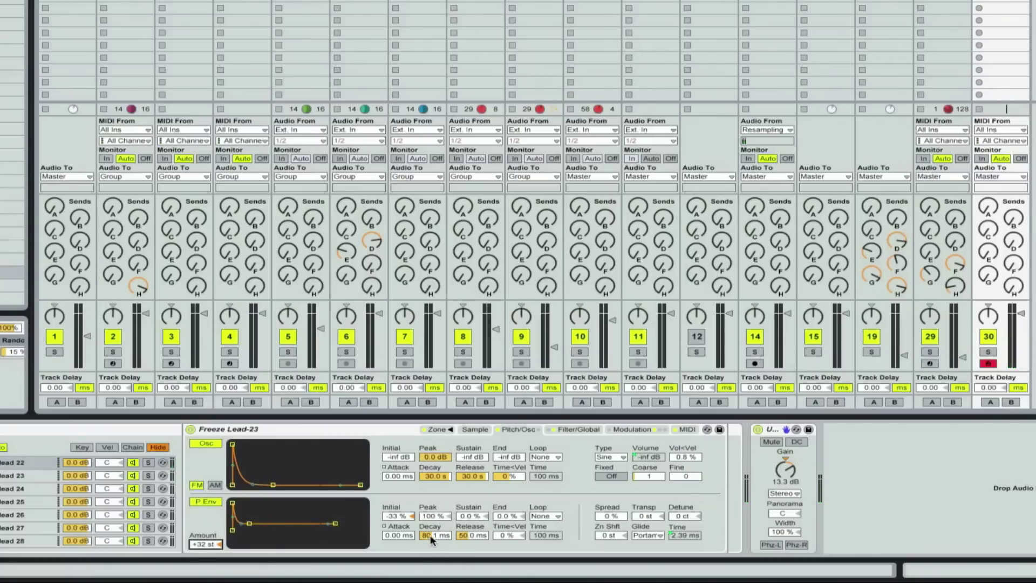
Tune Freeze Lead-23's pitch envelope by ear to a 317 ms decay and +48 st amount, and slightly lower the track volume.
drag(431, 540, 432, 526)
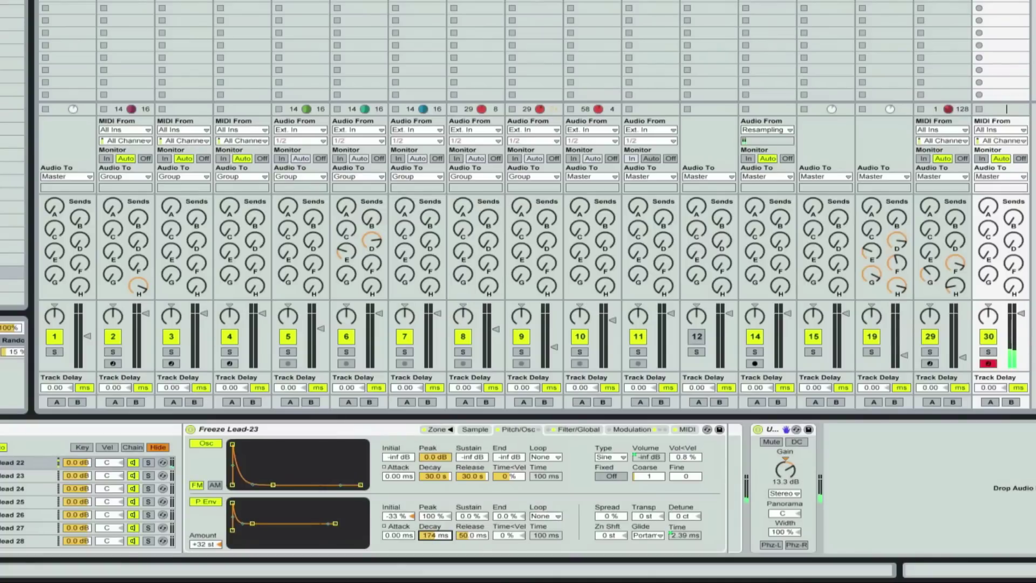
drag(434, 535, 435, 517)
drag(430, 534, 430, 556)
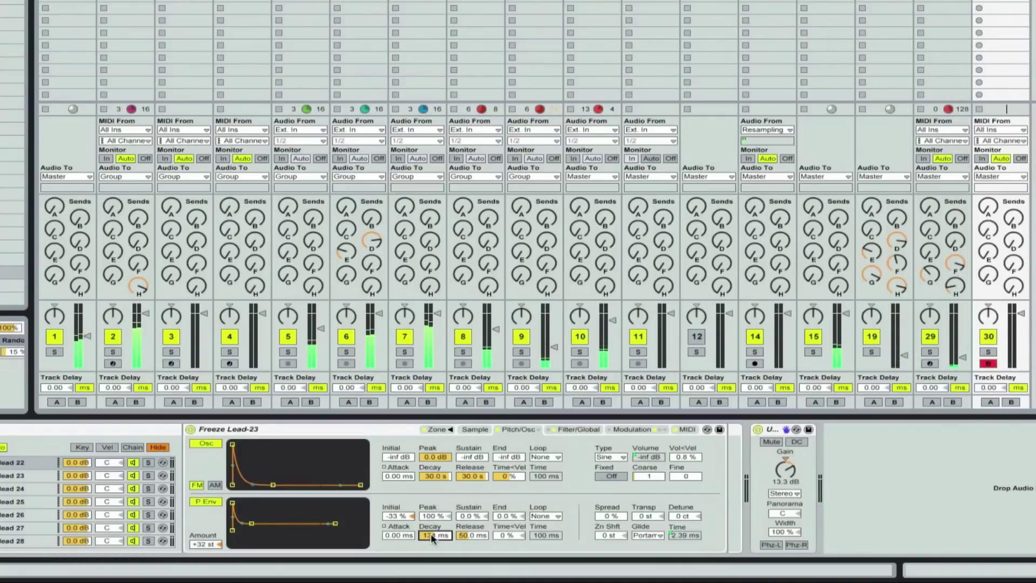
click(1024, 315)
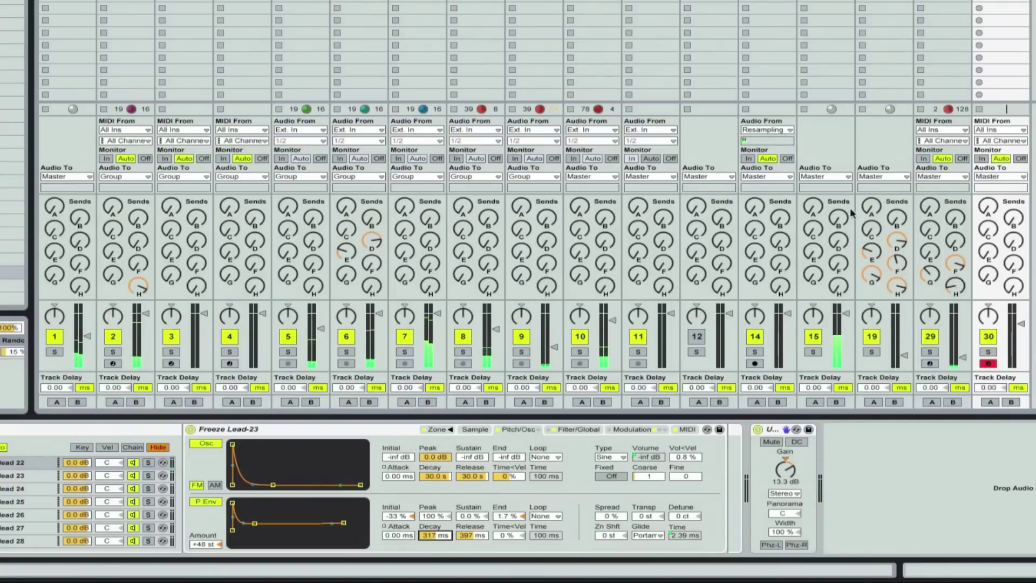
Record an A2 note in the sampler leads track's first slot, trim it to 1.2.3–1.3.1 and lower the track's volume.
key(shift+Tab)
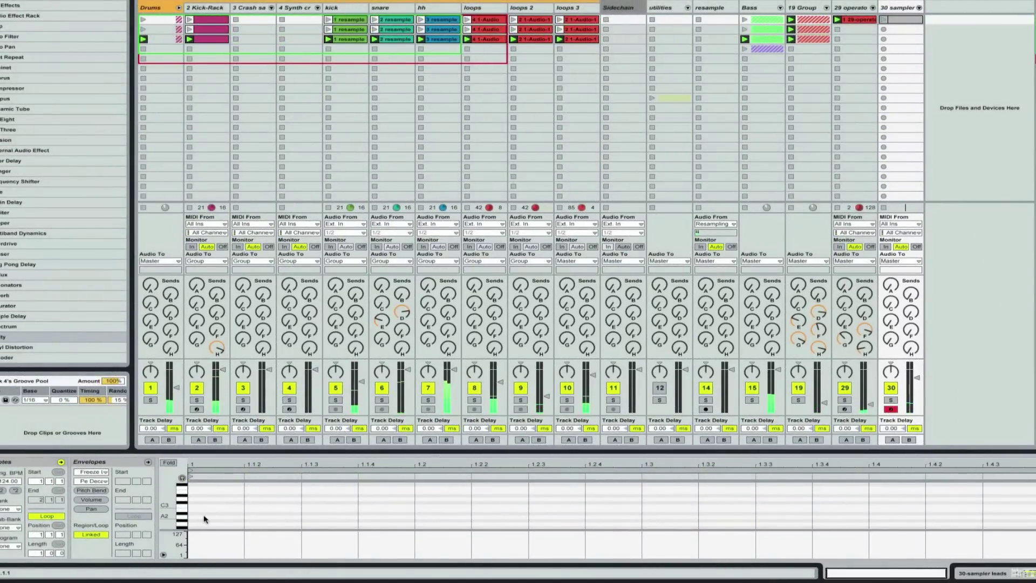
click(884, 20)
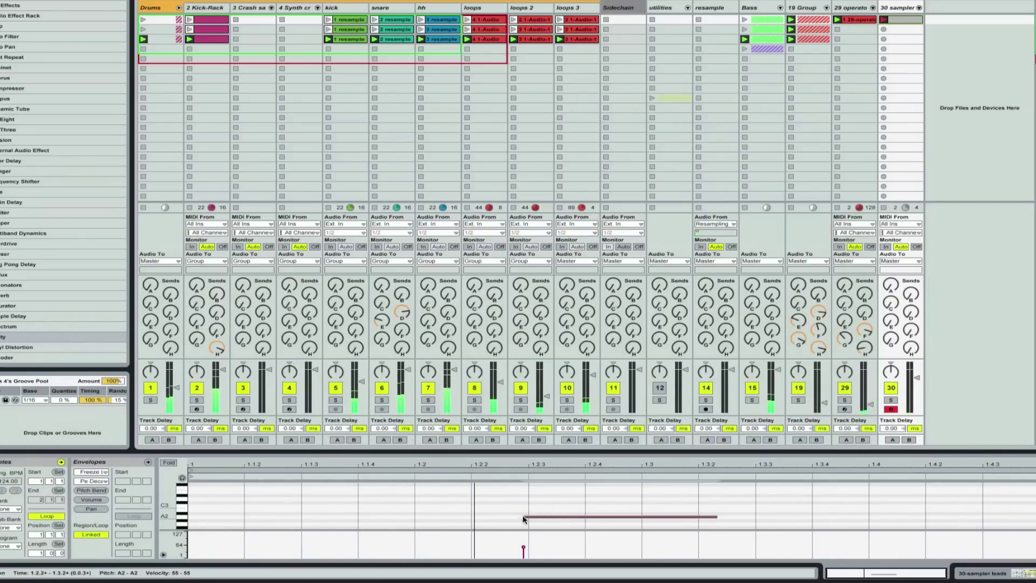
drag(524, 517, 529, 516)
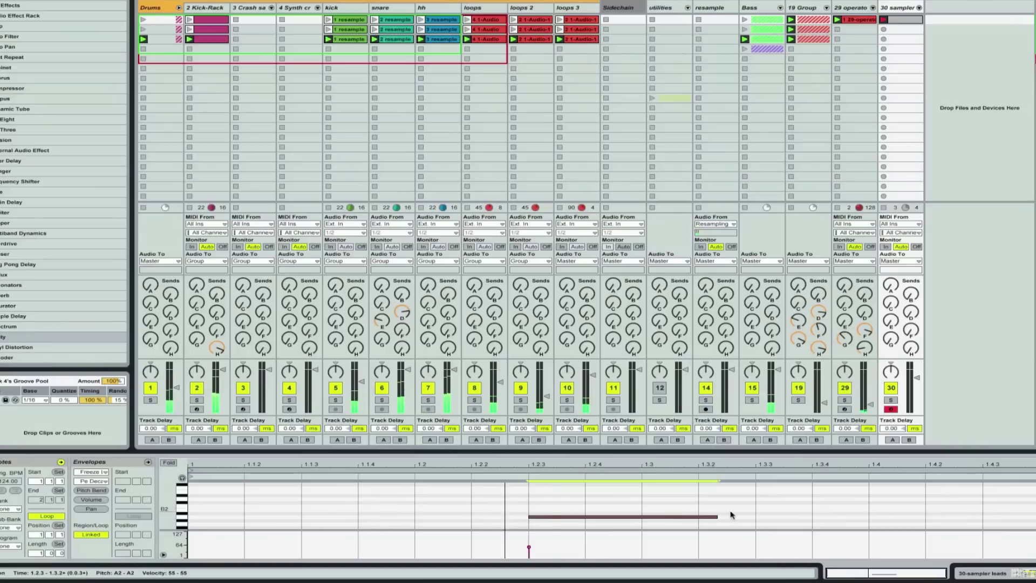
drag(714, 517, 641, 518)
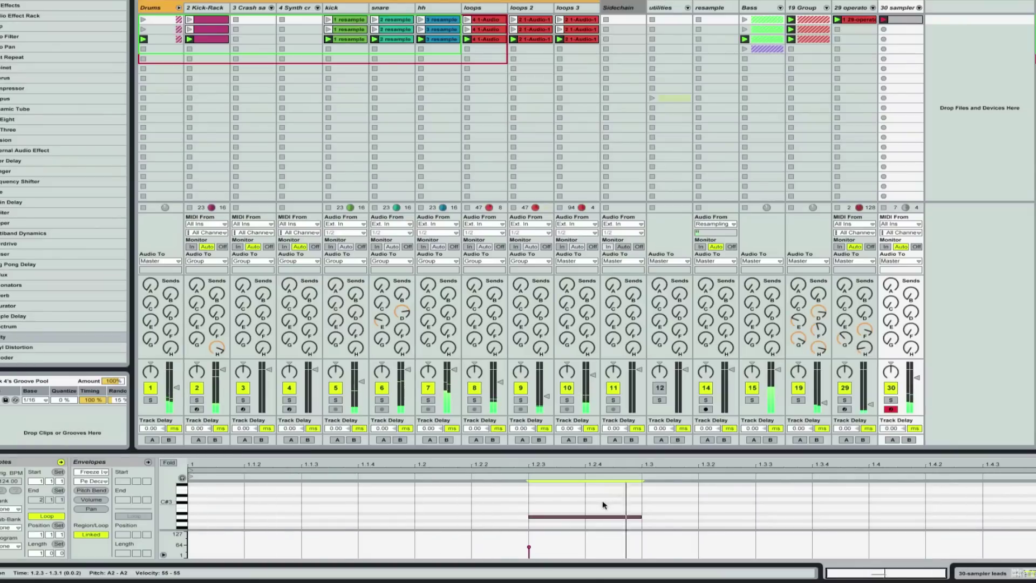
drag(916, 378, 917, 399)
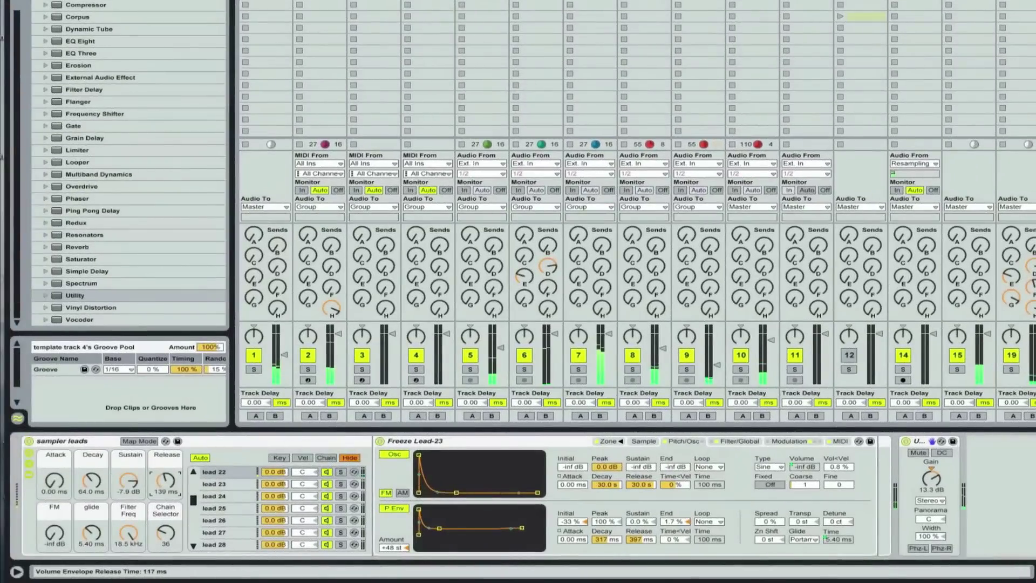
Set the rack's Release to 1.45 s and shape the pitch envelope's End to 100 % with a release of about 39 ms.
drag(165, 480, 166, 453)
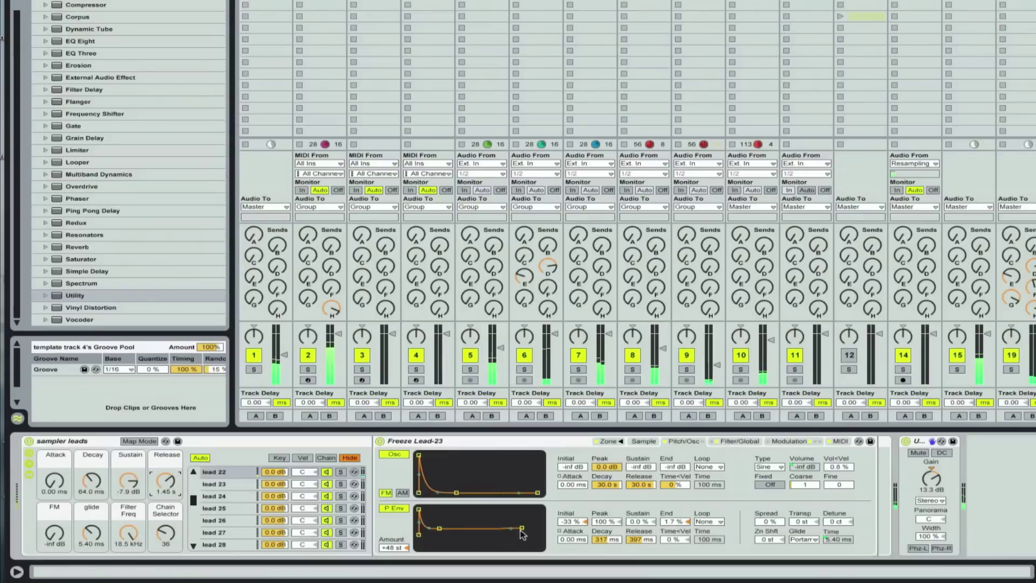
drag(523, 532, 522, 510)
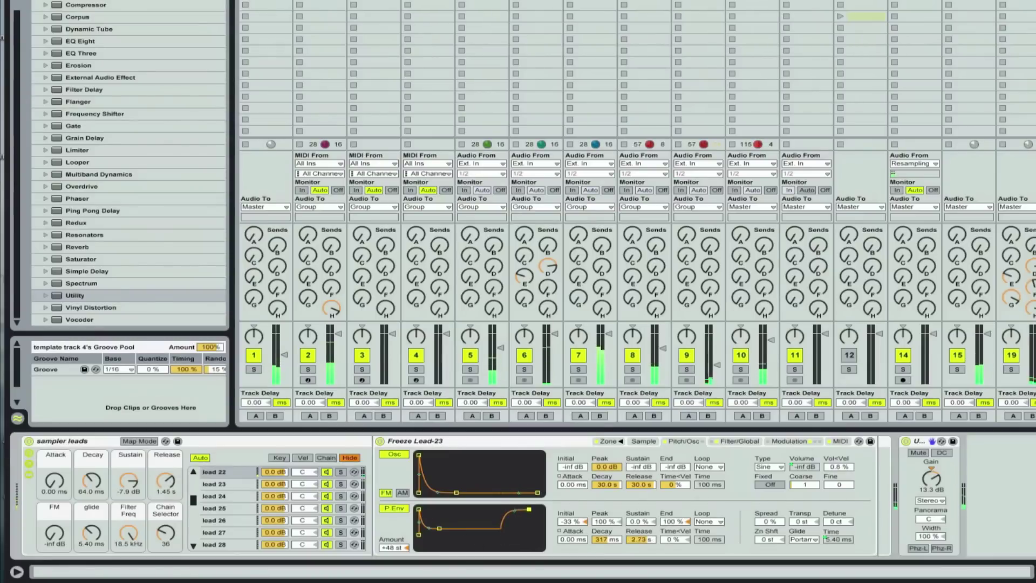
drag(529, 509, 538, 509)
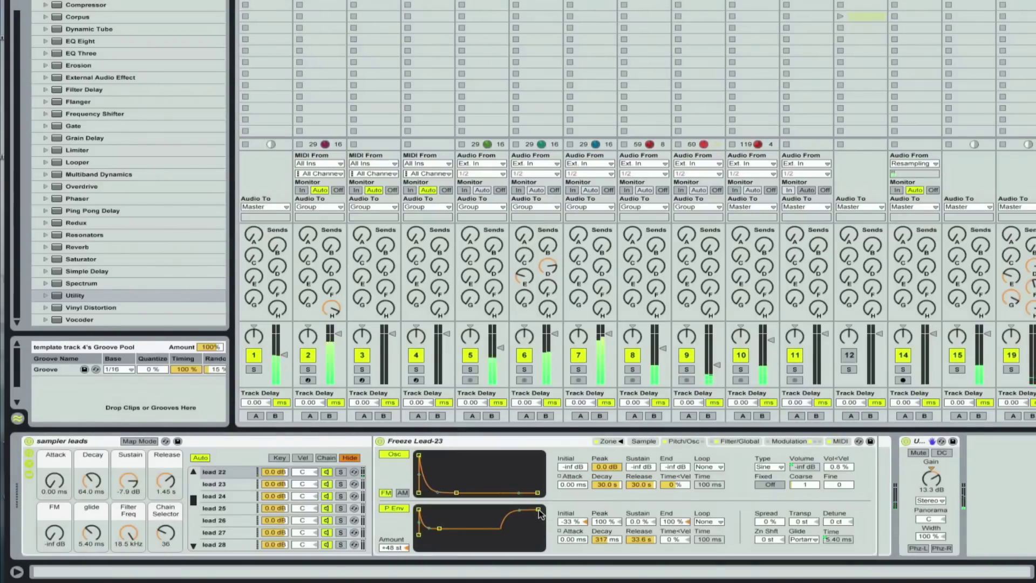
drag(538, 509, 517, 509)
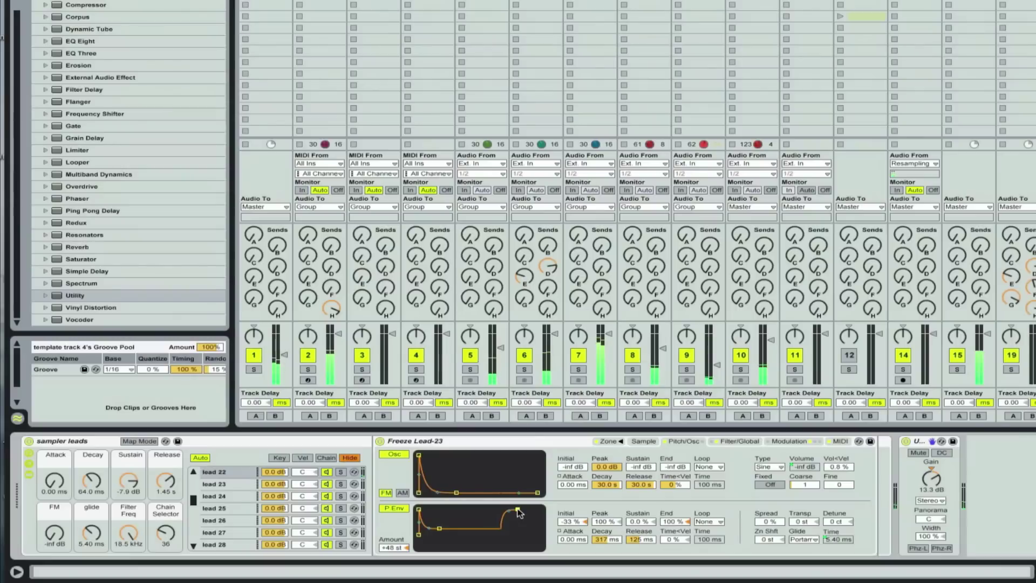
drag(518, 510, 514, 510)
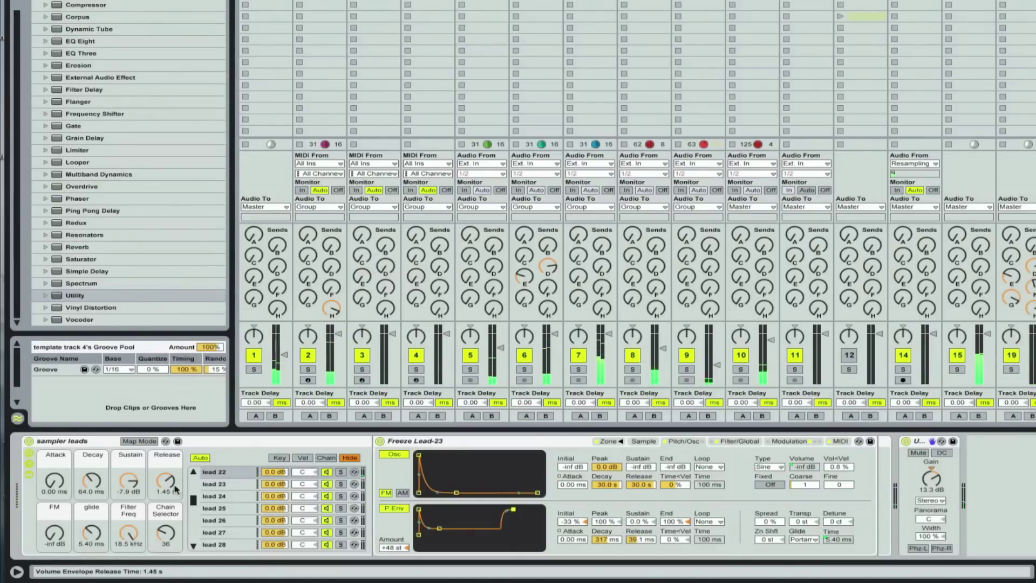
Set the sampler leads rack's Release to 362 ms and its Attack to 1.23 s.
drag(165, 480, 166, 499)
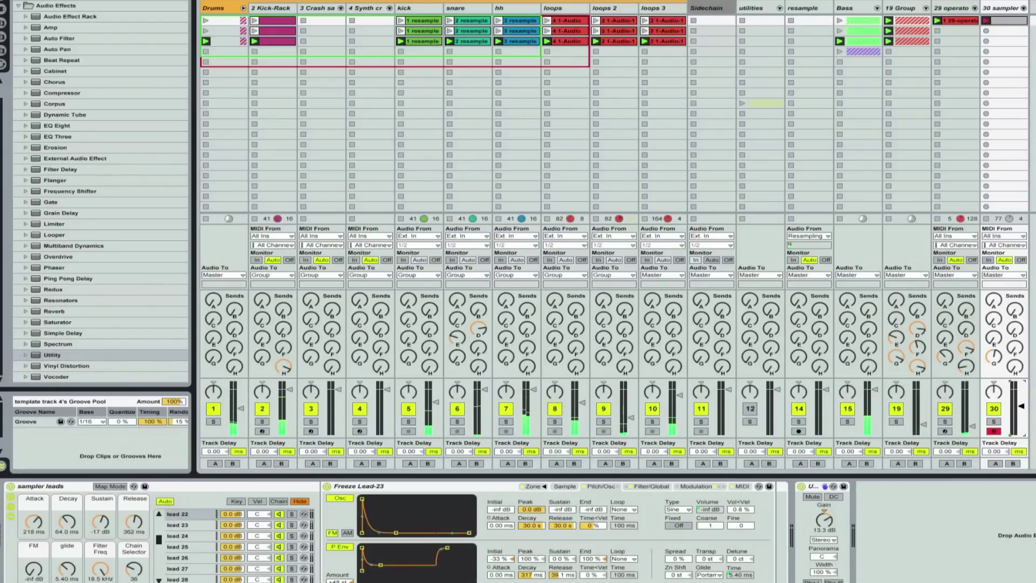
drag(34, 521, 34, 504)
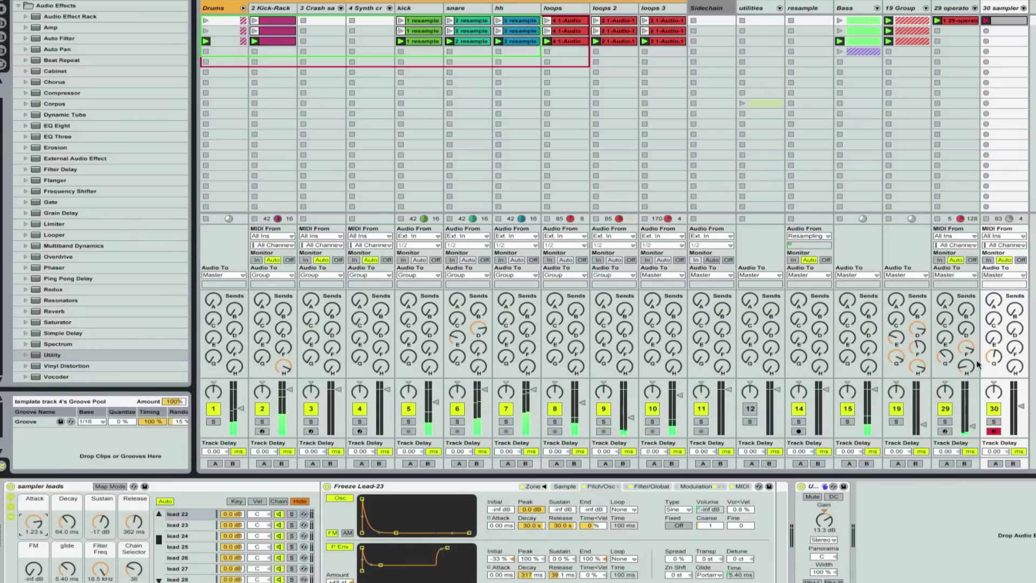
Raise the sampler leads track's volume slightly, turn send F fully down and raise send E.
drag(1021, 409, 1021, 404)
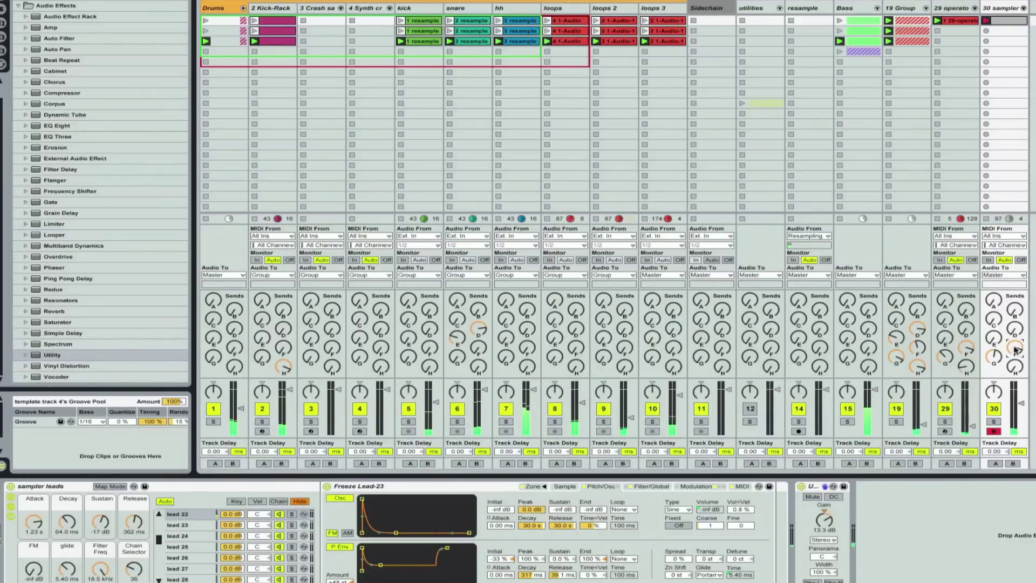
drag(1014, 348, 1014, 402)
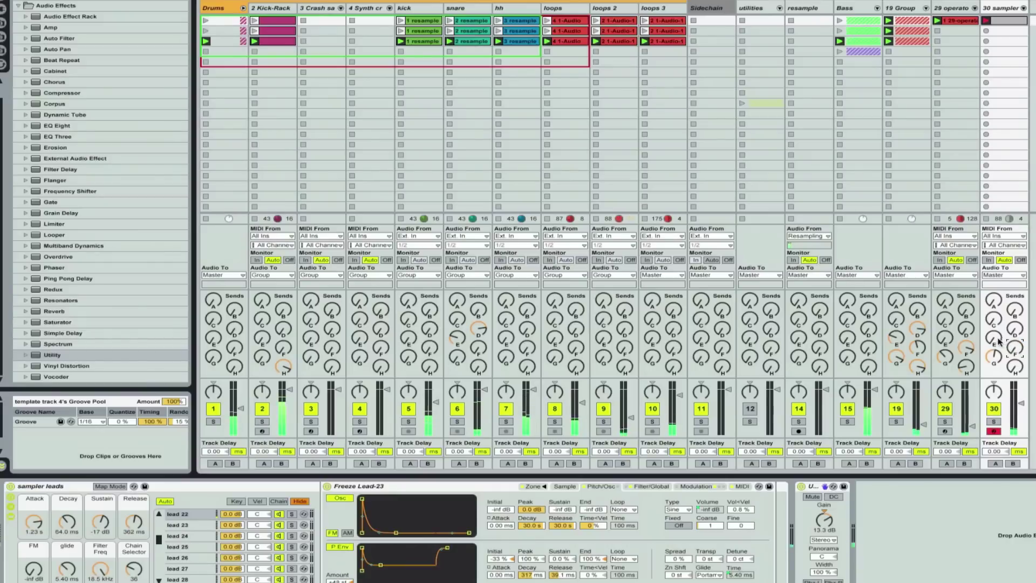
drag(996, 340, 996, 280)
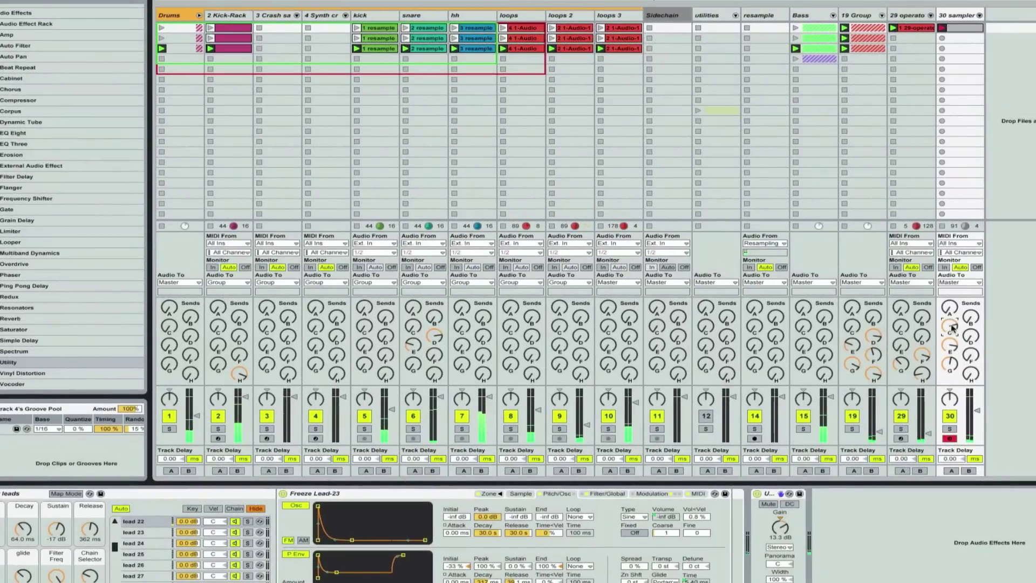
Duplicate the sampler leads track and set the copy's rack Release to 1.00 s.
click(961, 16)
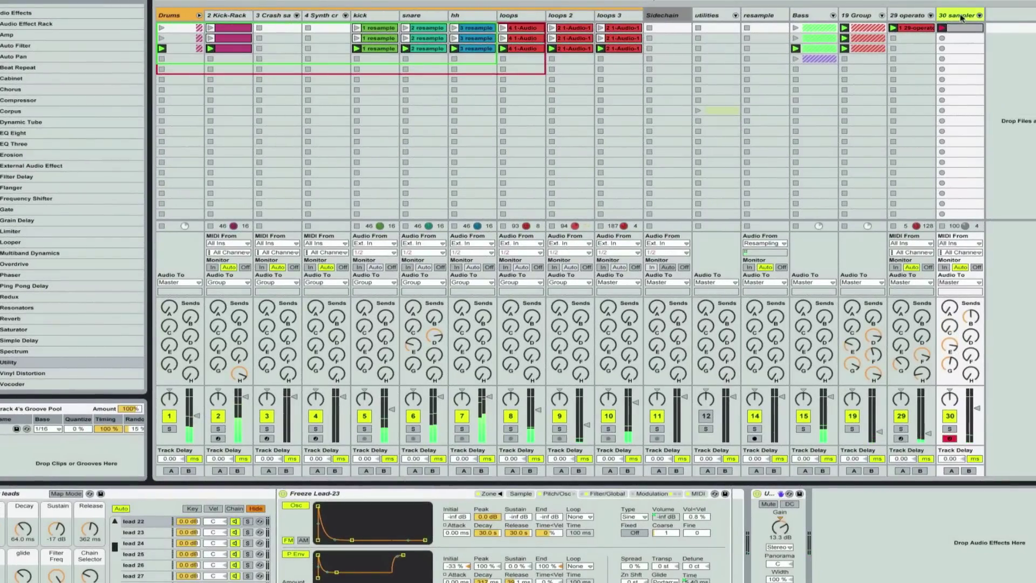
key(ctrl+d)
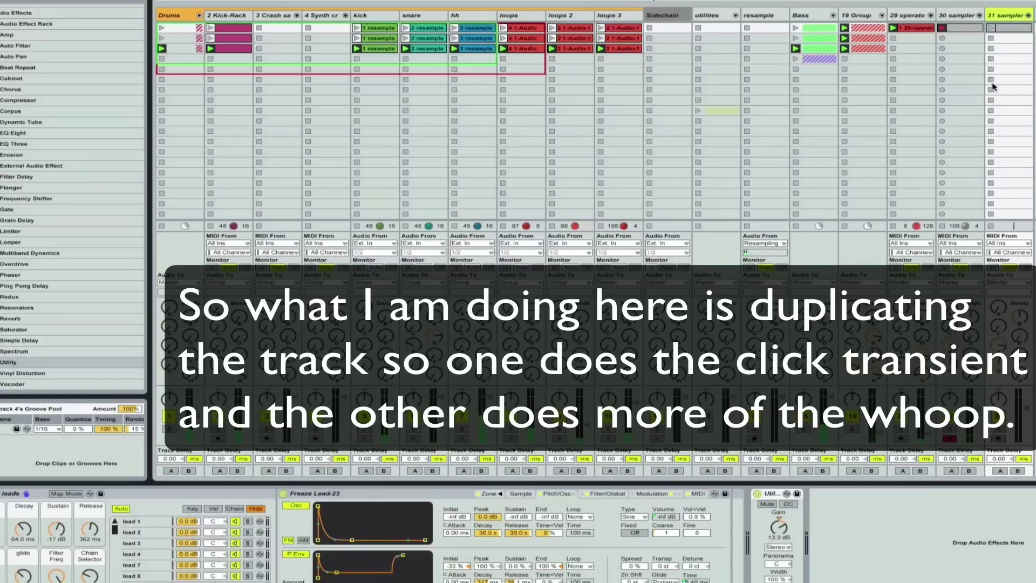
click(87, 534)
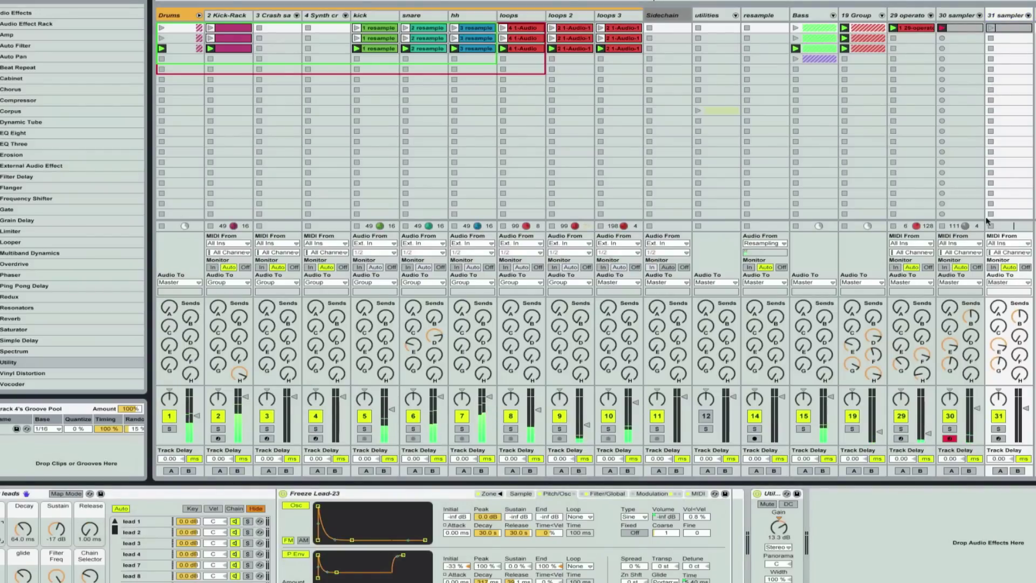
Launch the clip on the duplicated sampler leads track and lower that track's volume.
click(991, 28)
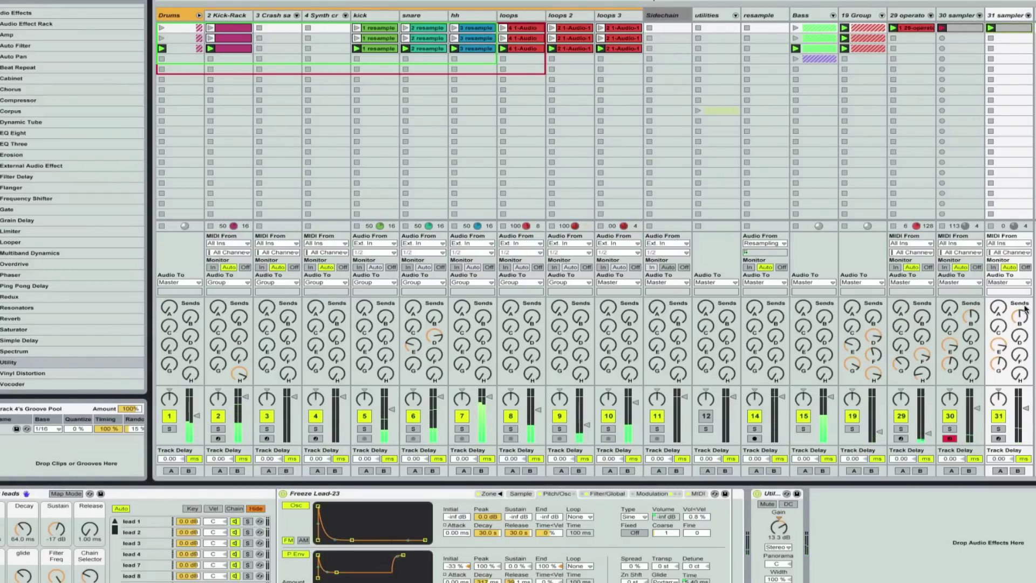
drag(1026, 411, 1026, 422)
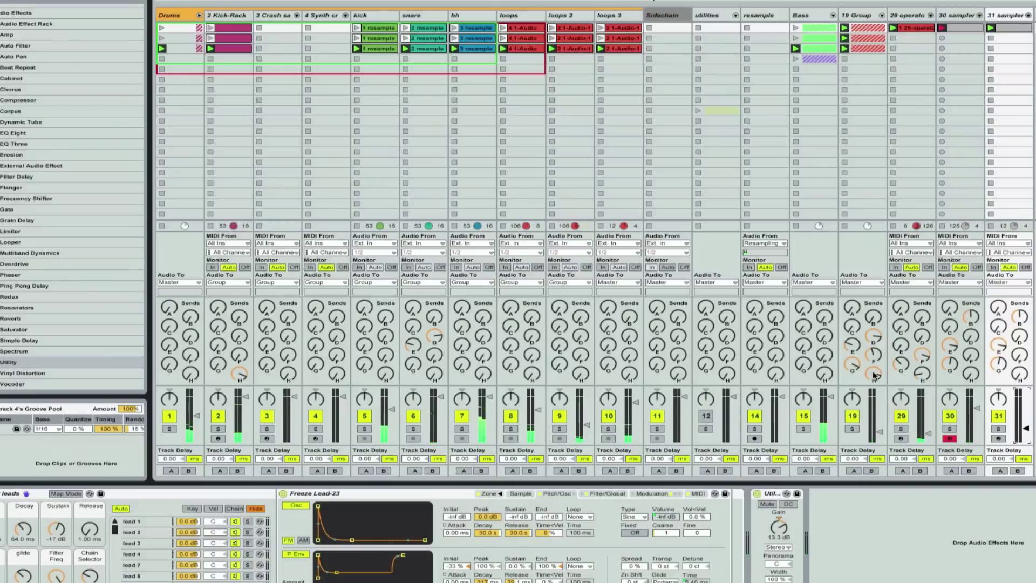
Disarm the 30 sampler track and transpose the note in its clip down two octaves.
click(868, 12)
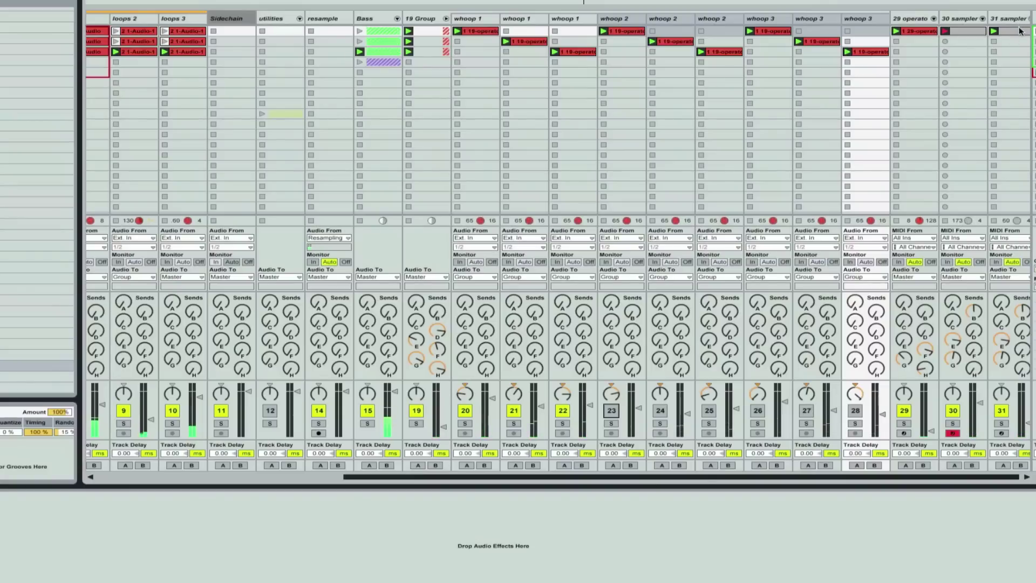
click(952, 434)
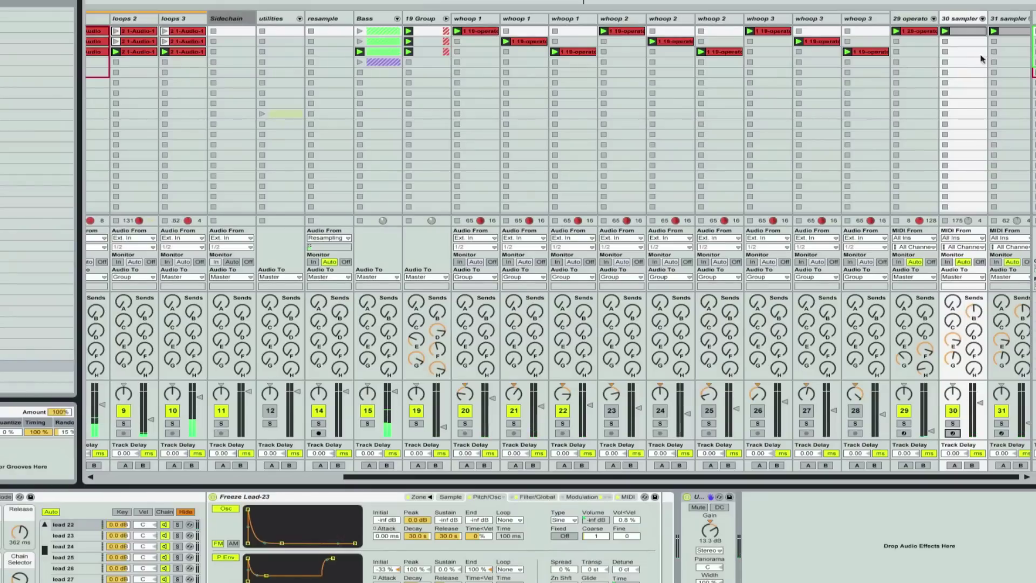
click(958, 28)
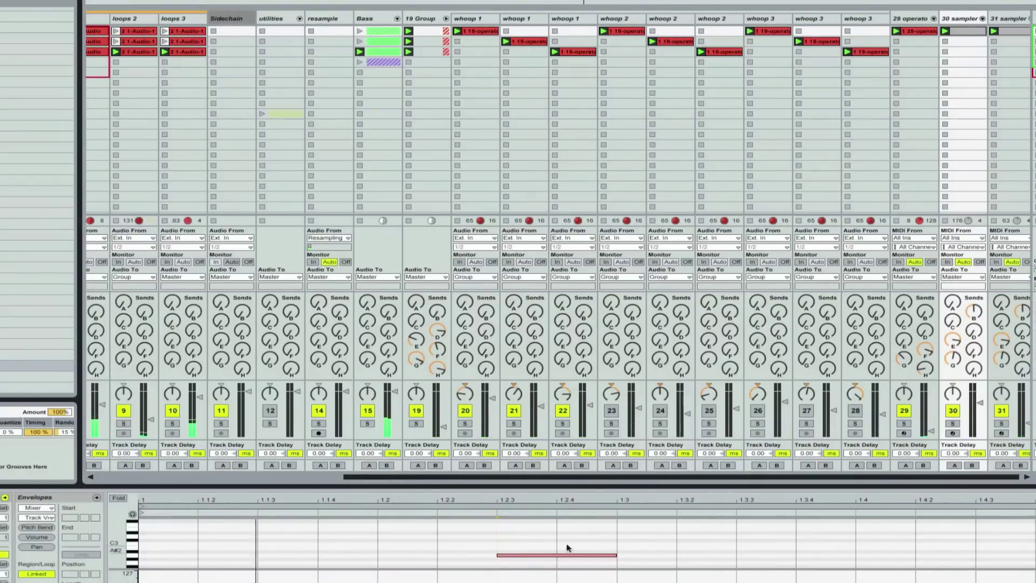
drag(568, 542, 568, 568)
key(shift+Down)
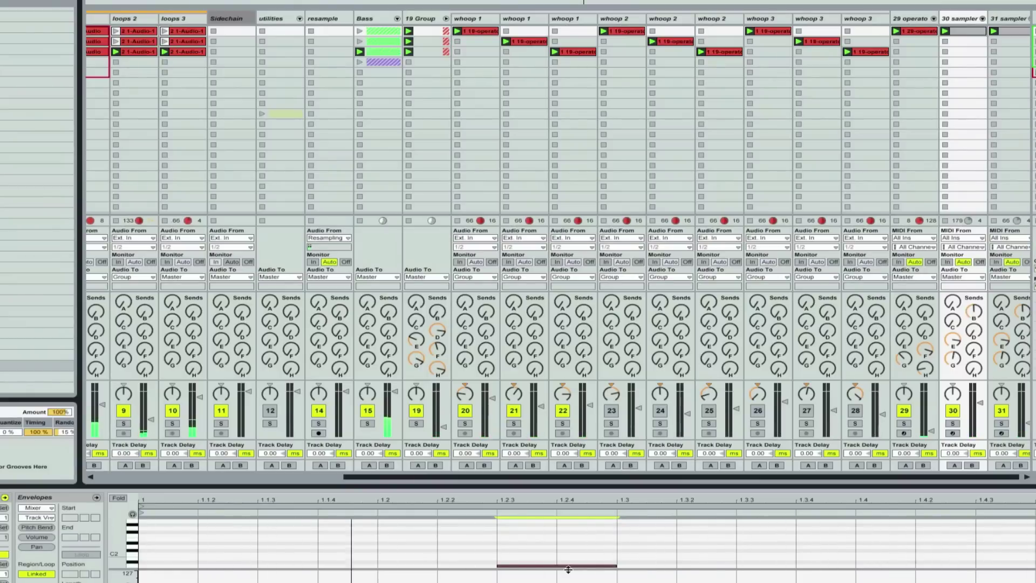
key(shift+Down)
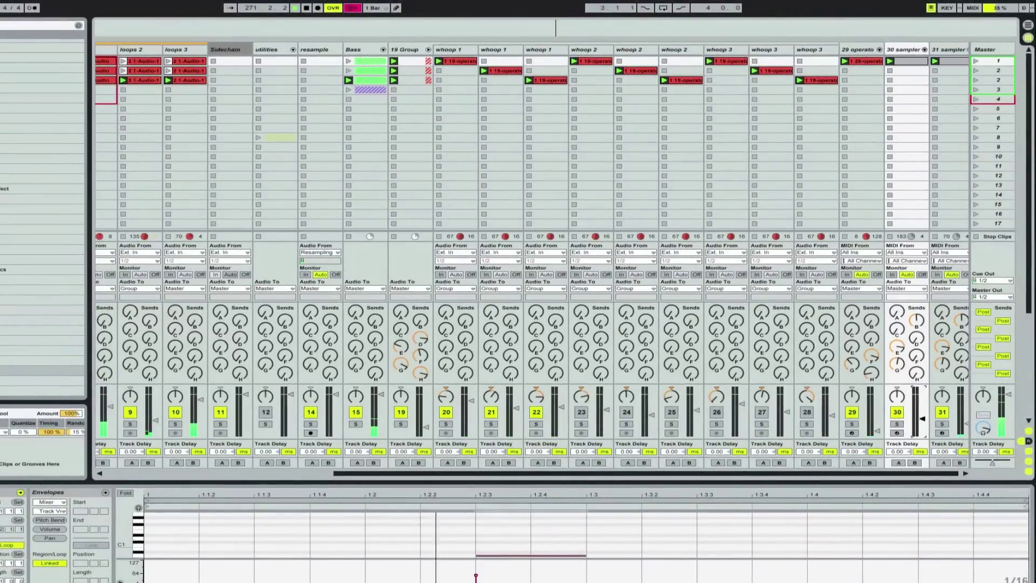
Audition whoop 1 track 21 in solo, then reactivate whoop 1 track 22 with its volume lowered.
click(588, 415)
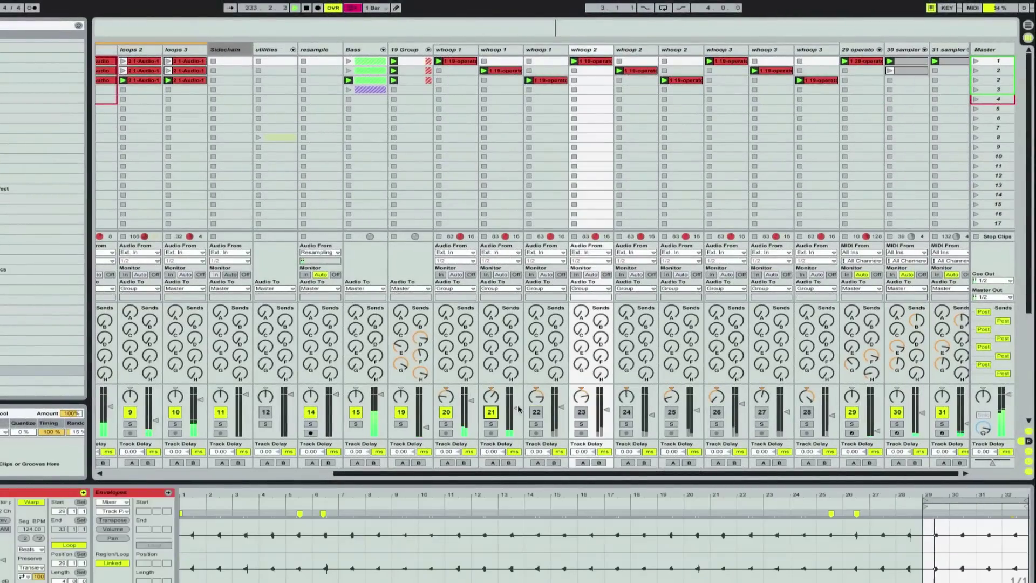
click(491, 424)
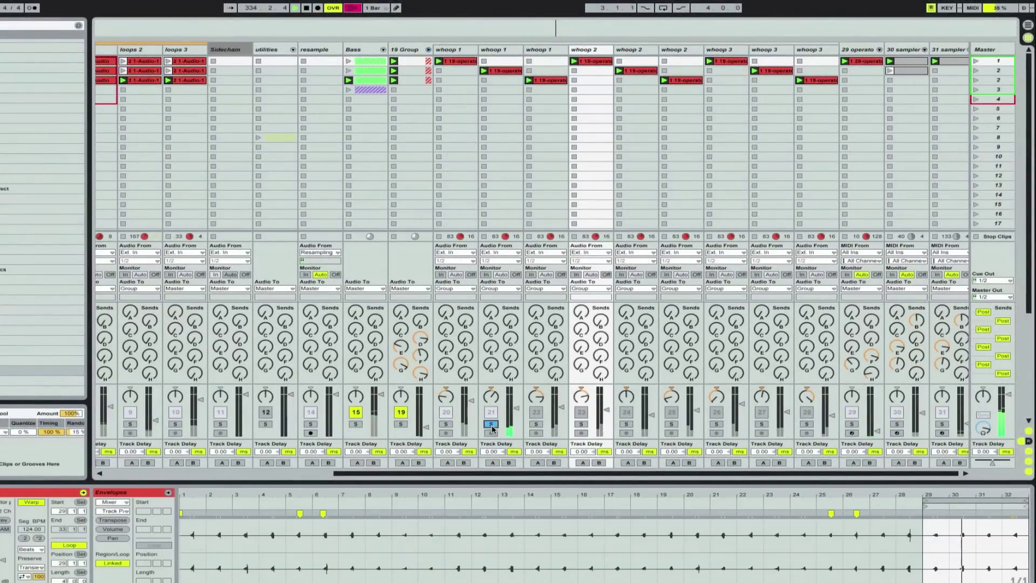
click(491, 424)
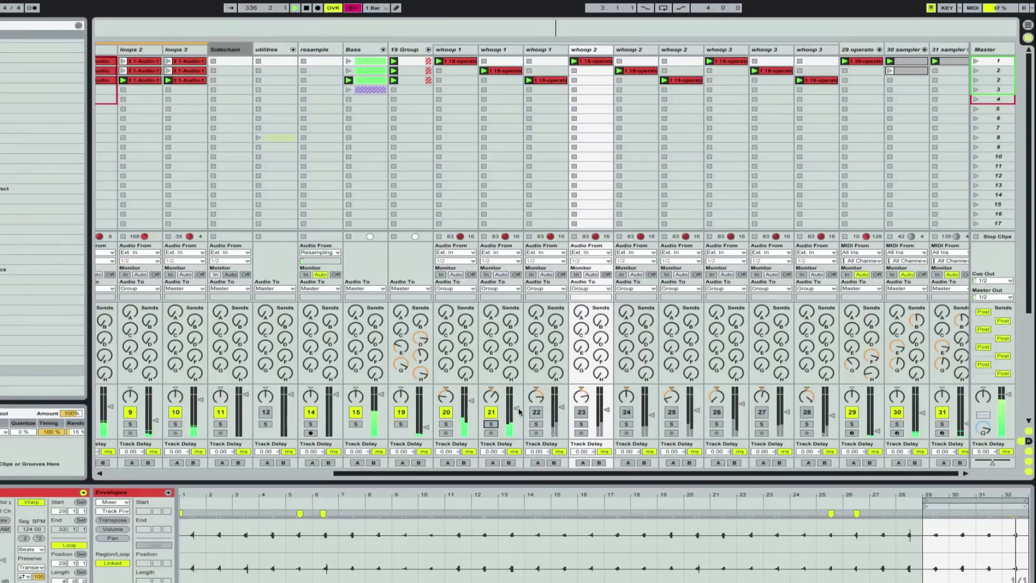
drag(518, 409, 561, 422)
click(535, 412)
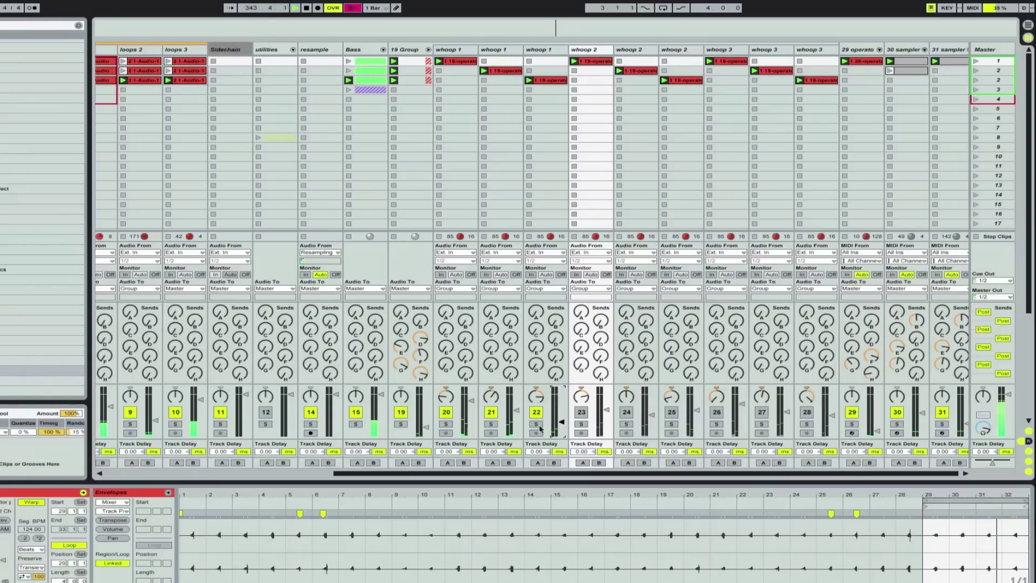
click(469, 401)
Reactivate whoop 2 tracks 23 to 25, auditioning track 24 in solo and lowering the volumes of tracks 23 and 25.
click(581, 411)
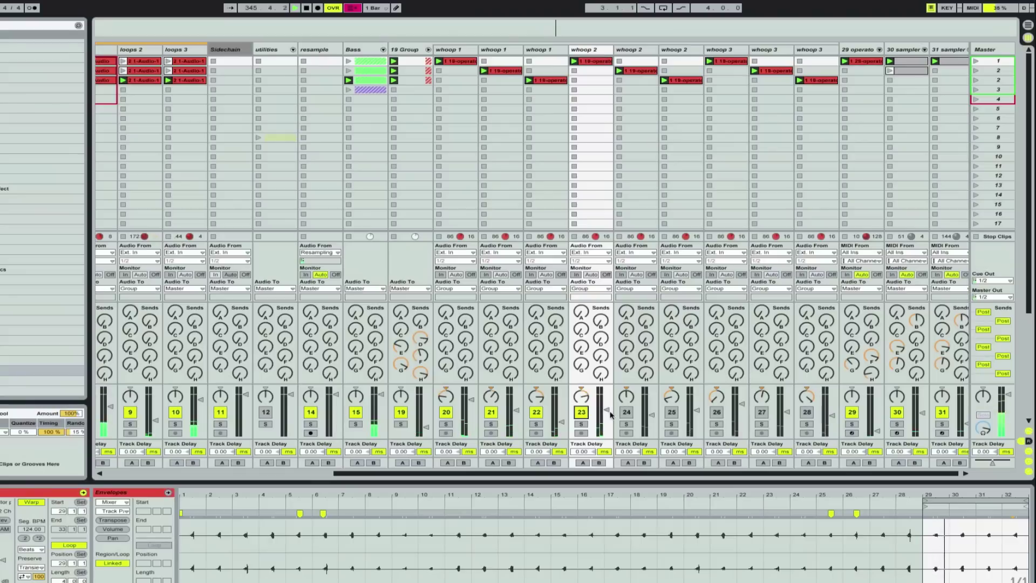
mouse_move(608, 413)
mouse_down()
mouse_move(608, 401)
mouse_move(609, 430)
mouse_move(607, 391)
mouse_move(607, 415)
mouse_up()
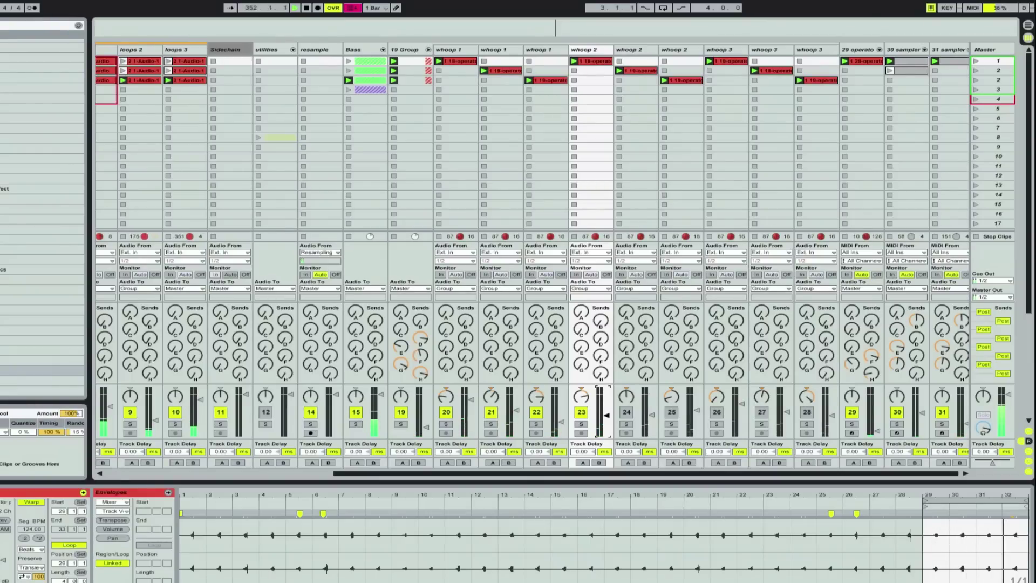
click(626, 412)
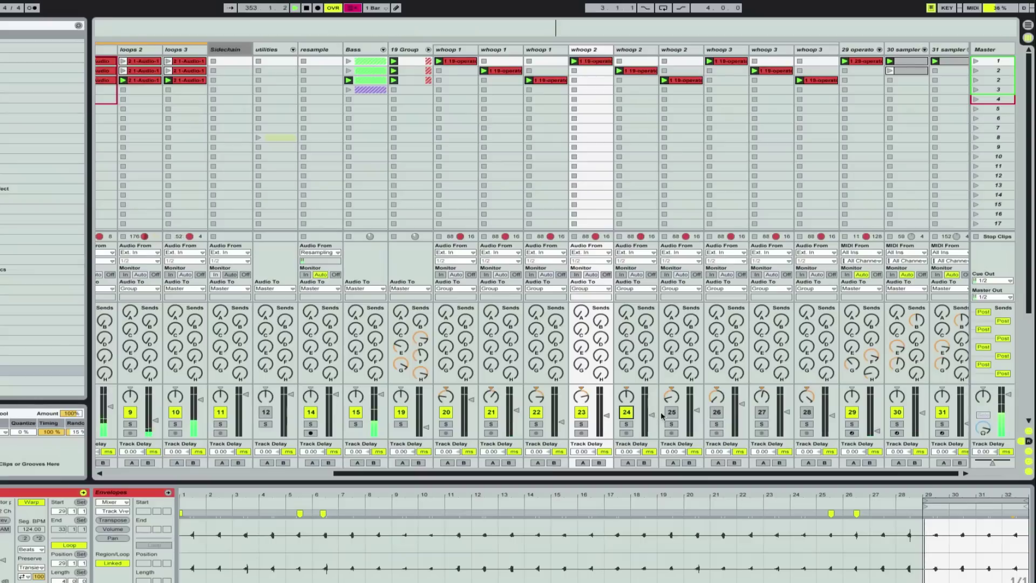
click(626, 424)
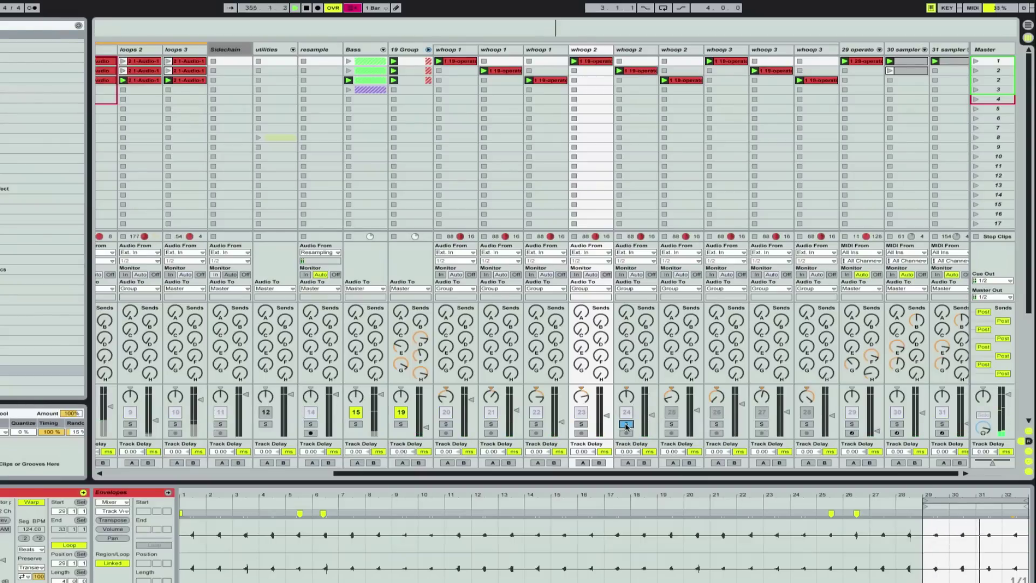
click(626, 424)
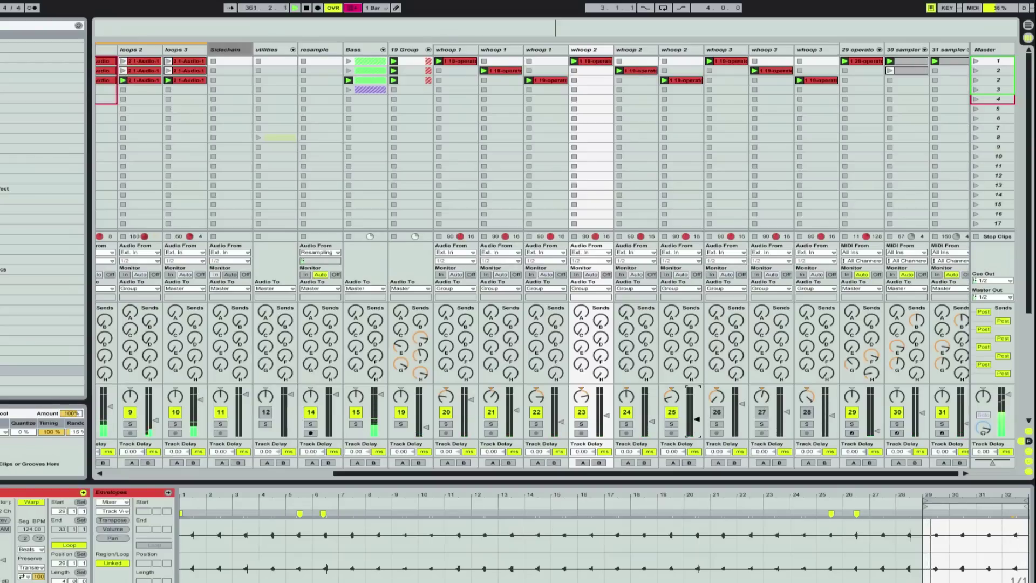
Reactivate the whoop 3 tracks 26, 27 and 28 and lower each one's volume to fit the mix.
click(718, 413)
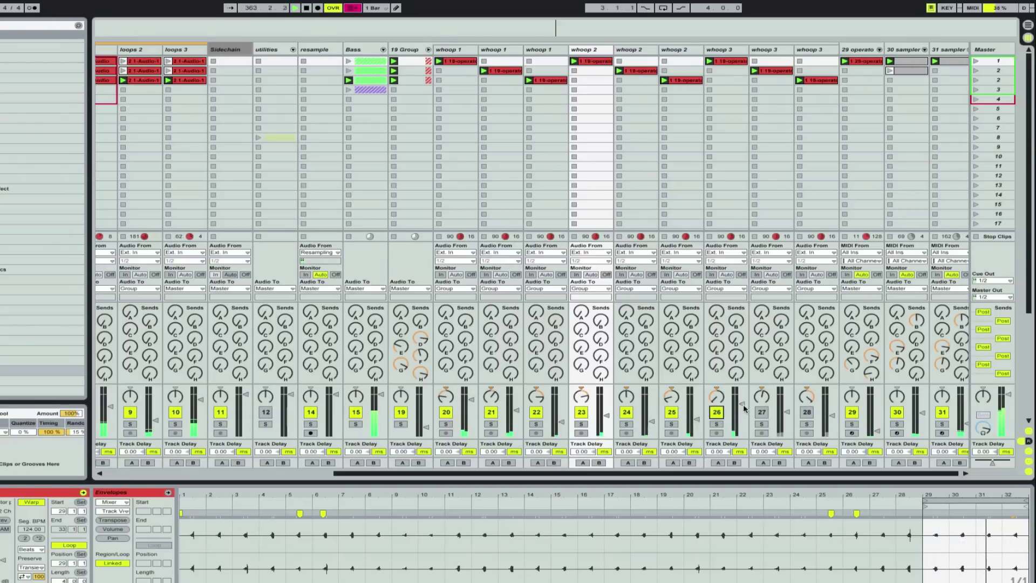
drag(743, 404, 743, 409)
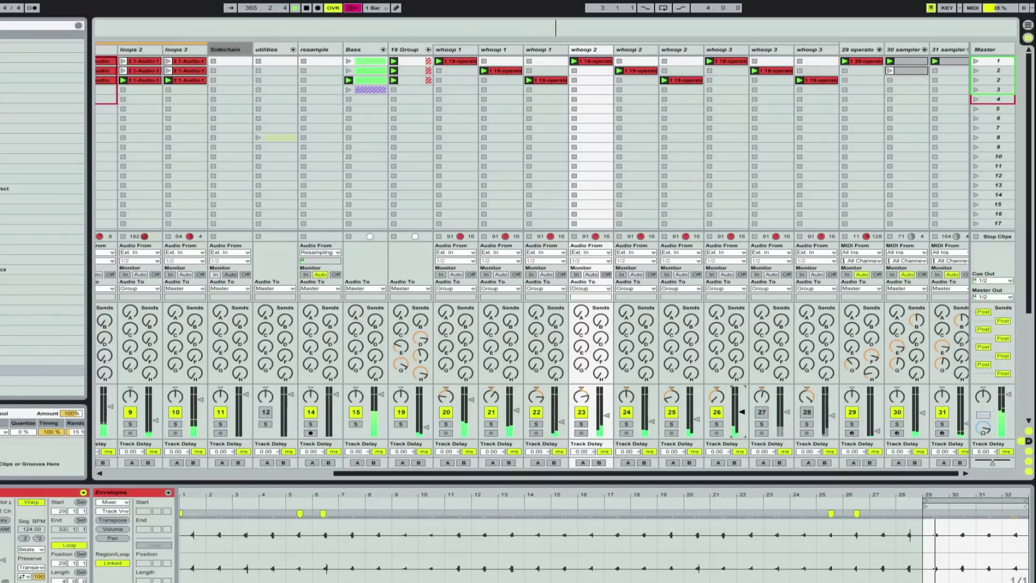
click(766, 414)
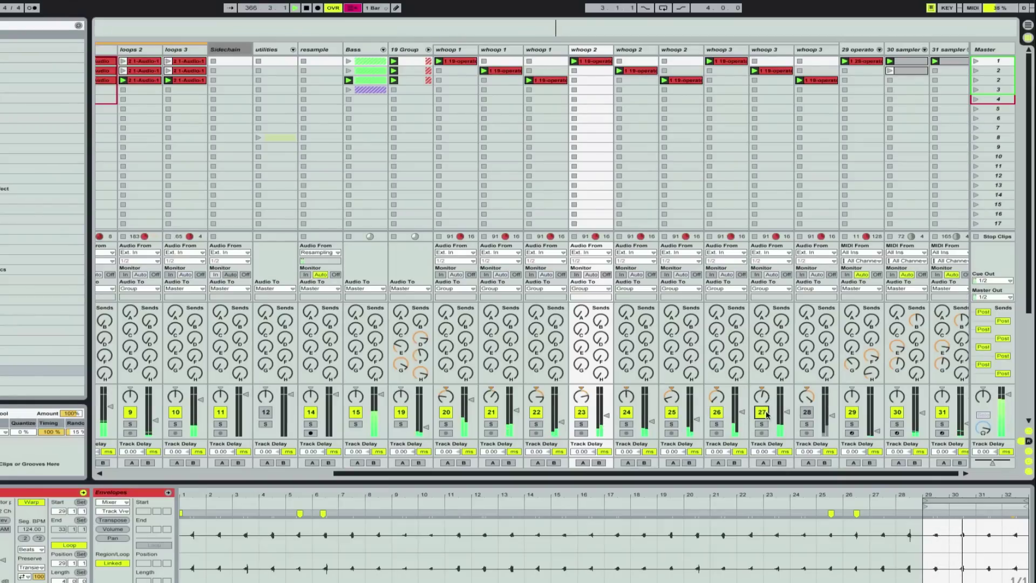
drag(786, 412, 787, 401)
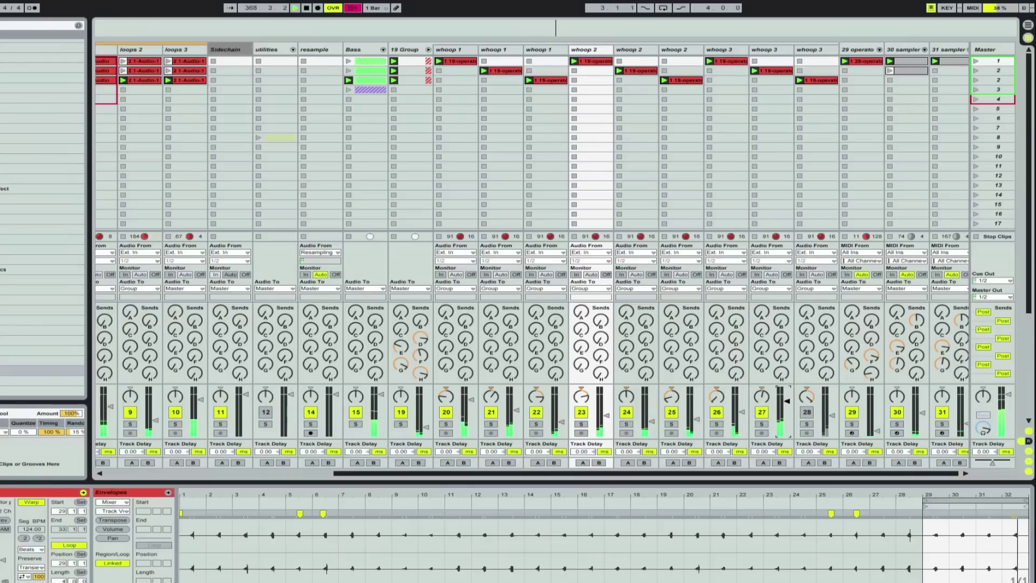
drag(786, 401, 786, 415)
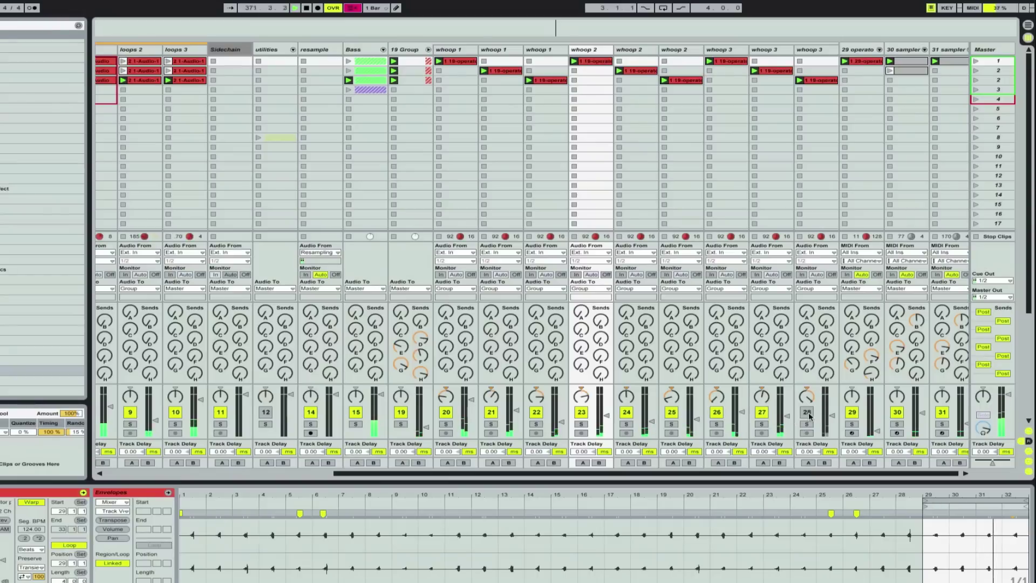
click(806, 413)
mouse_move(828, 417)
mouse_down()
mouse_move(828, 404)
mouse_move(832, 425)
mouse_up()
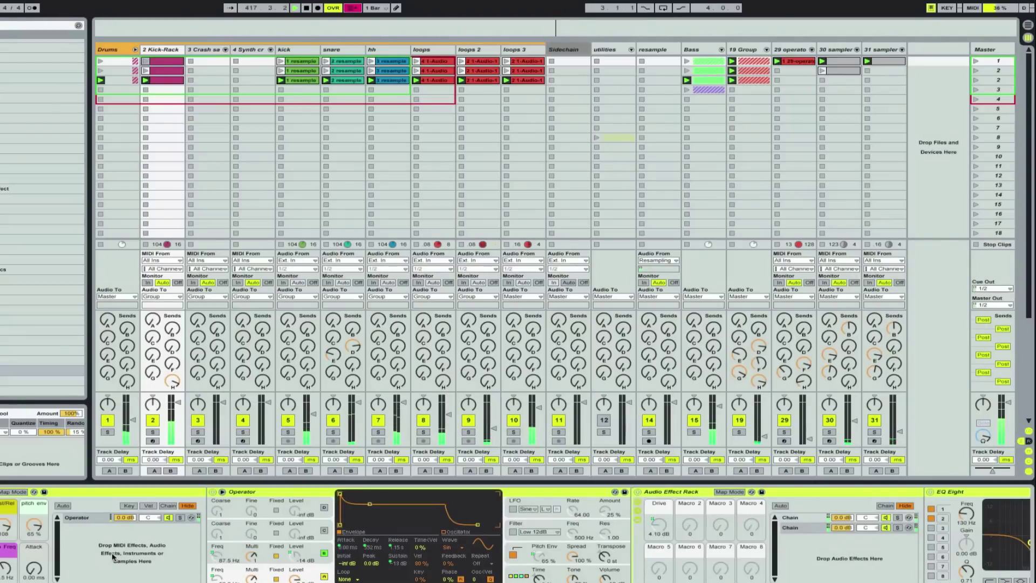
Reduce the Kick-Rack's Sust/Rel macro slightly while auditioning the kick track in solo, then release the solo.
click(152, 432)
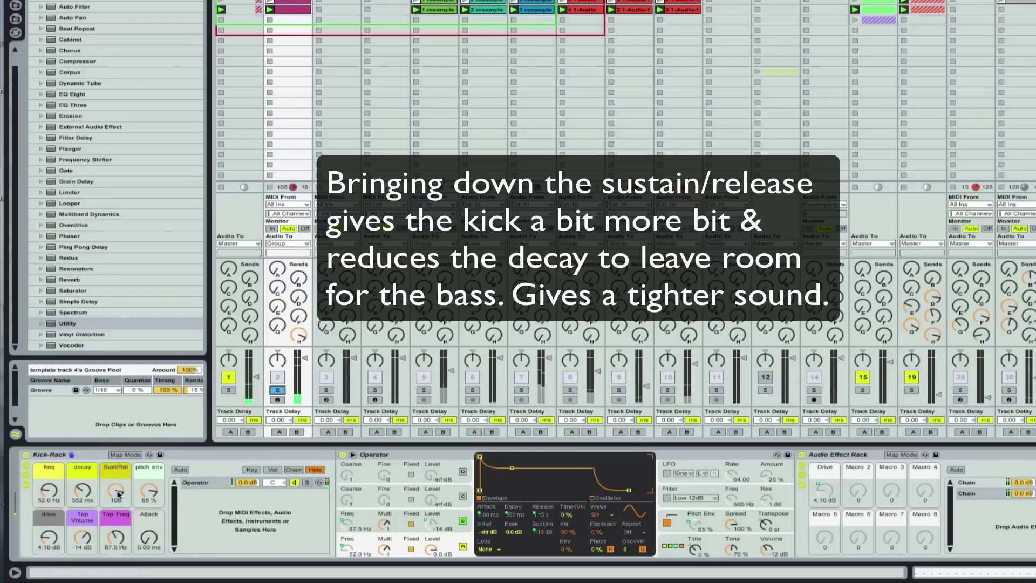
drag(117, 494, 118, 501)
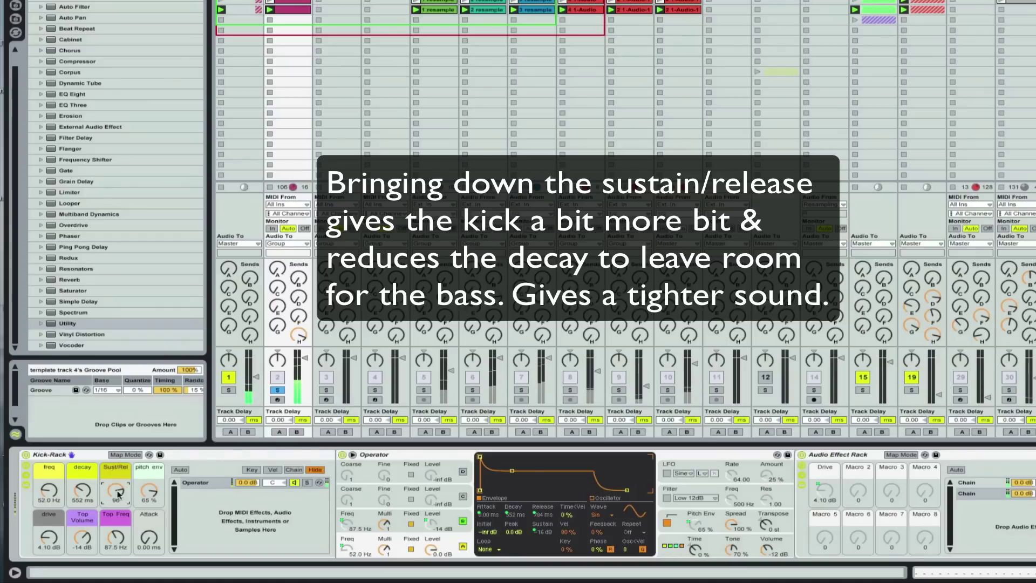
click(277, 390)
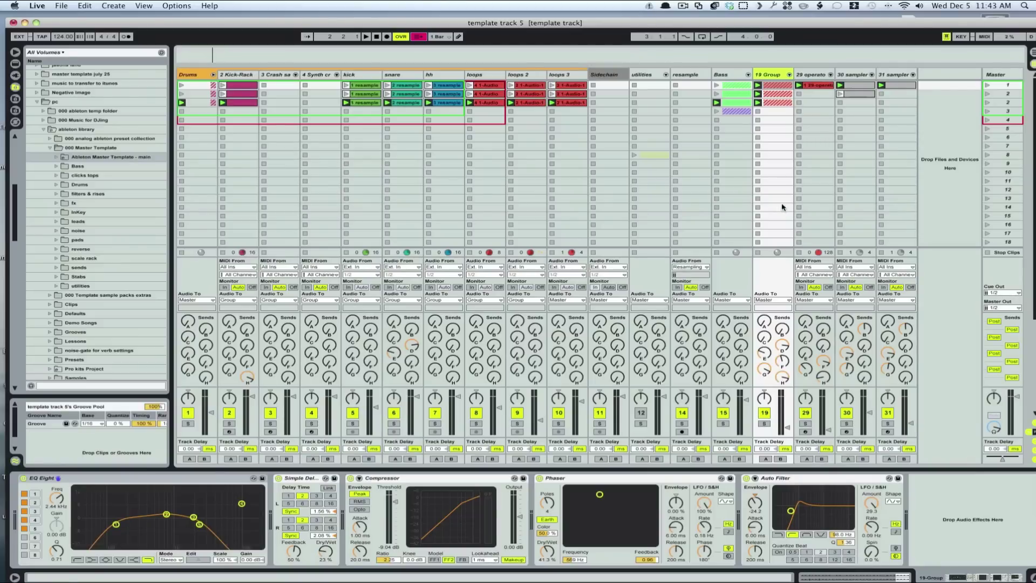
Show the Live devices, start playback and solo the whoop group track (19 Group).
key(super+alt+l)
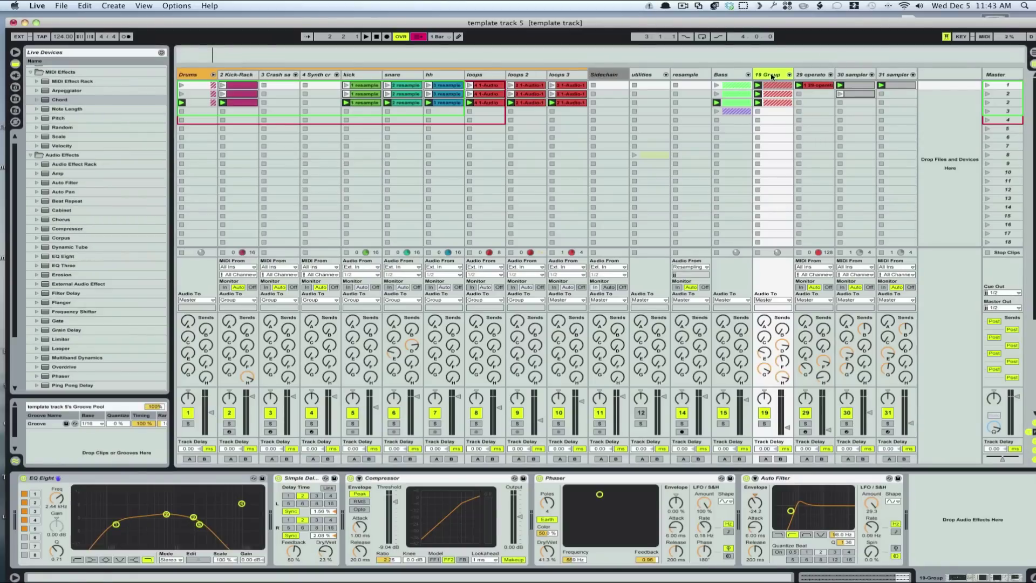
key(space)
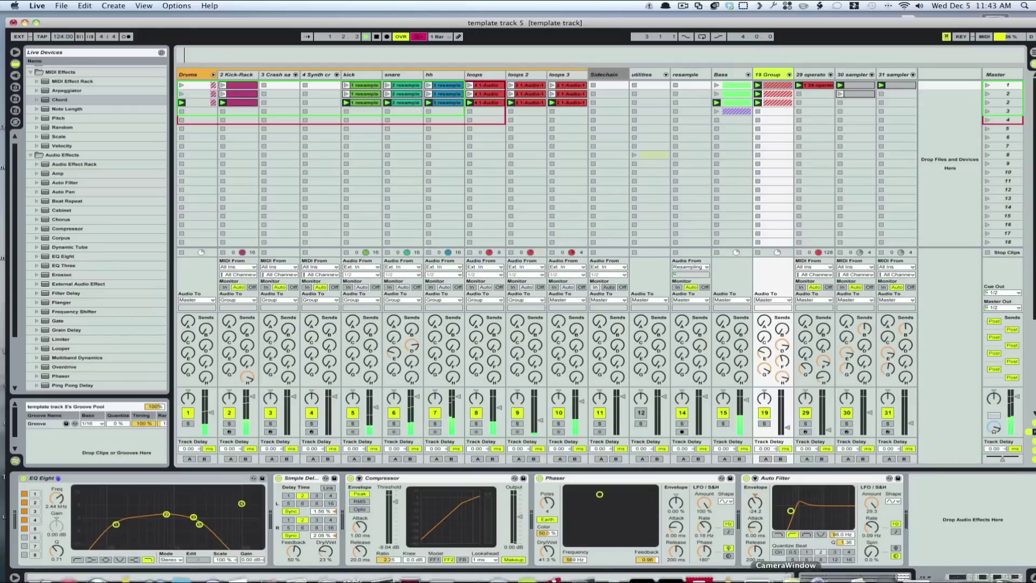
click(765, 423)
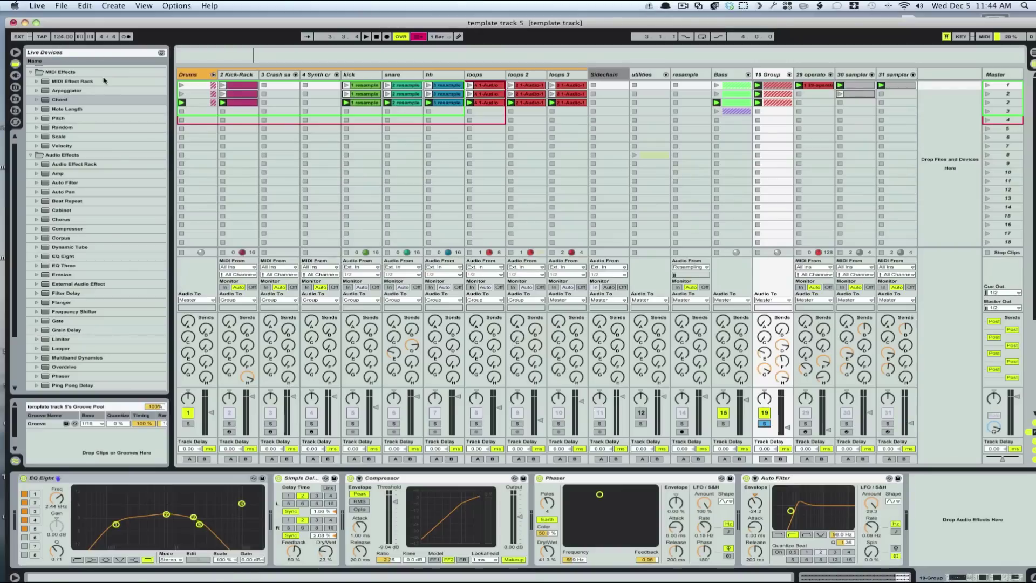
Add a Chorus to the end of the 19 Group device chain and raise its modulation Amount to 6.50 ms.
click(47, 221)
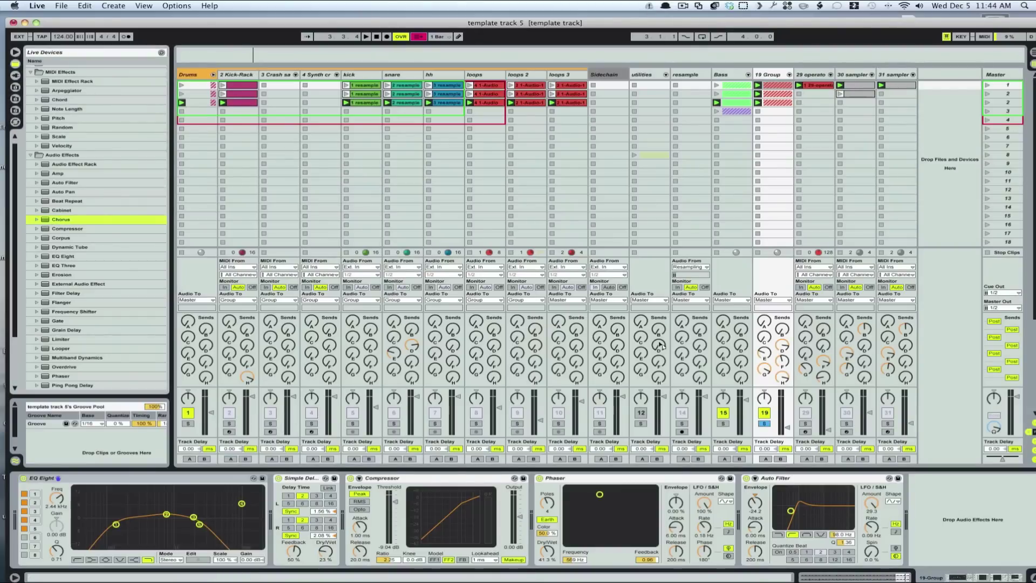
drag(881, 410, 923, 491)
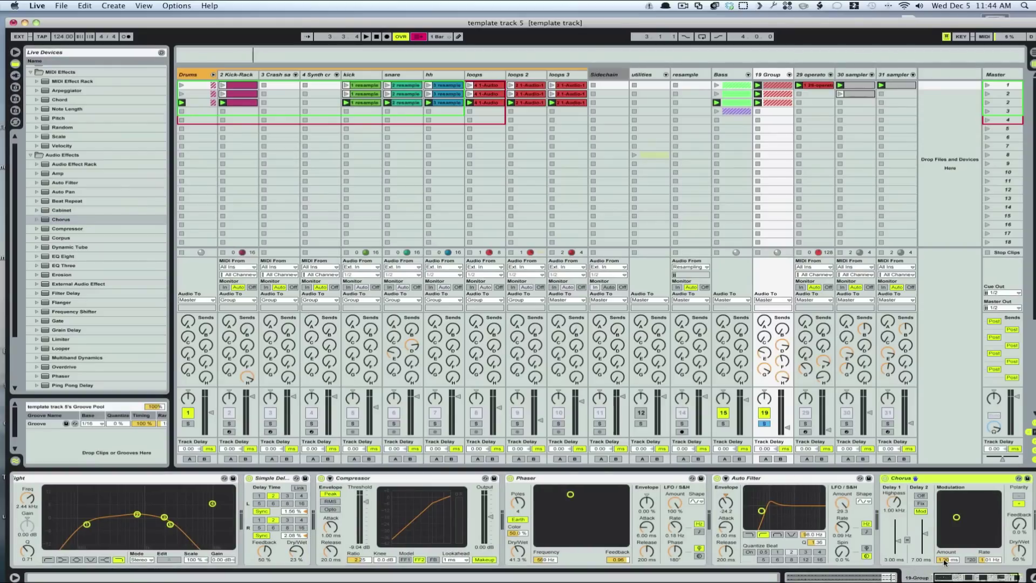
drag(941, 560, 941, 539)
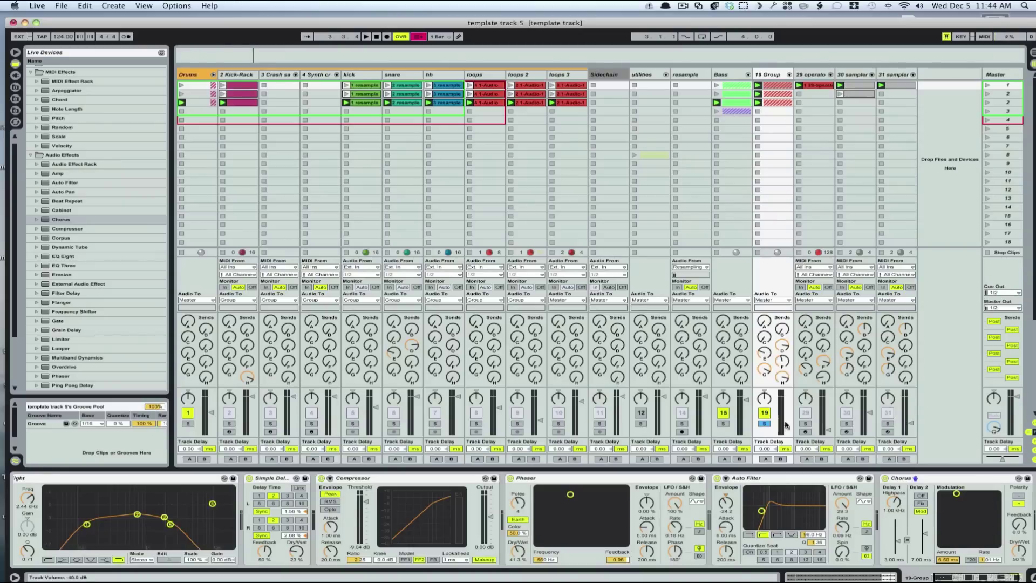
key(space)
In the 19 Group's EQ Eight, raise the low-cut frequency slightly, set the high cut to 4.87 kHz, and play the result.
scroll(602, 531, left, 1)
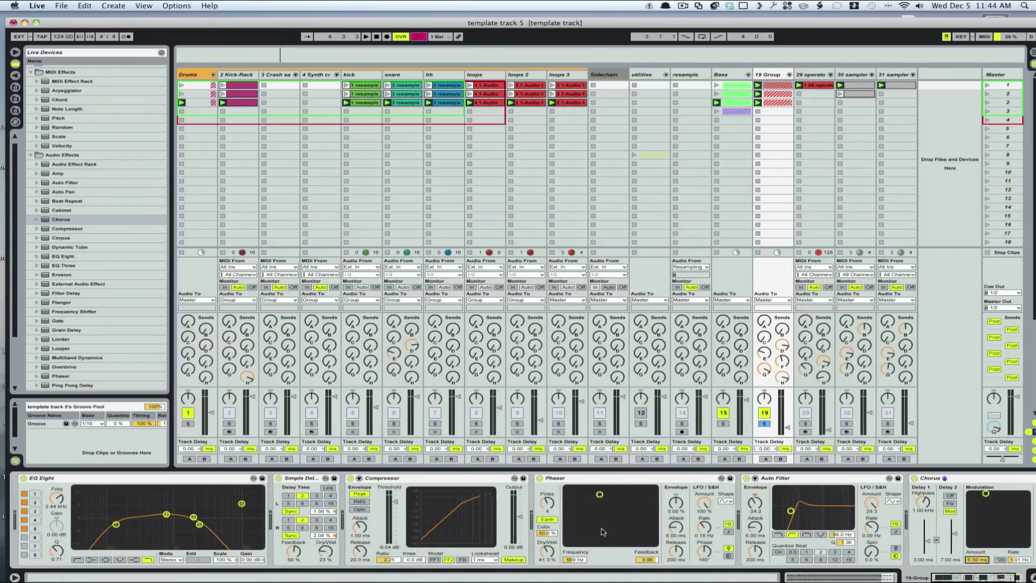
click(76, 561)
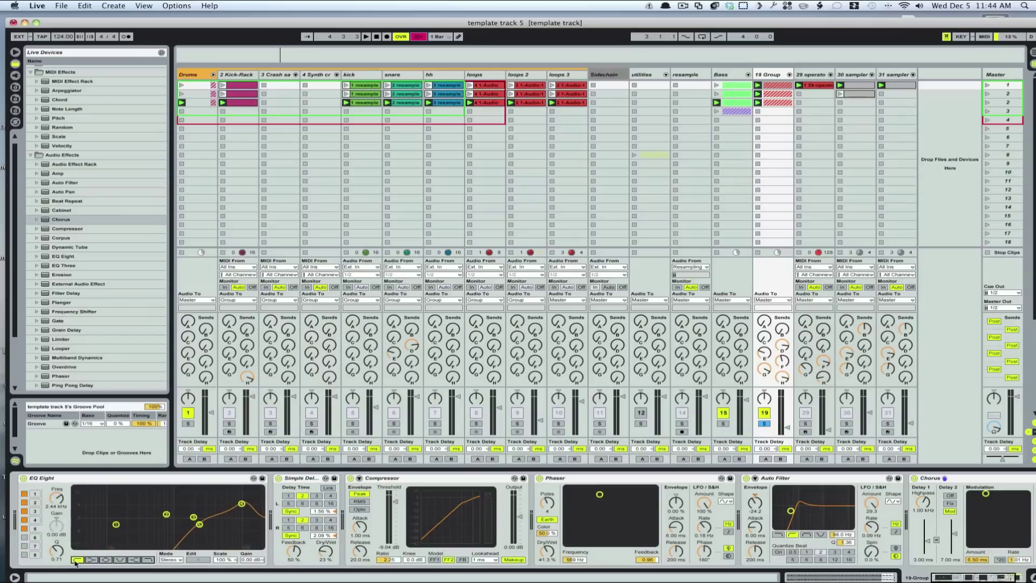
key(super+z)
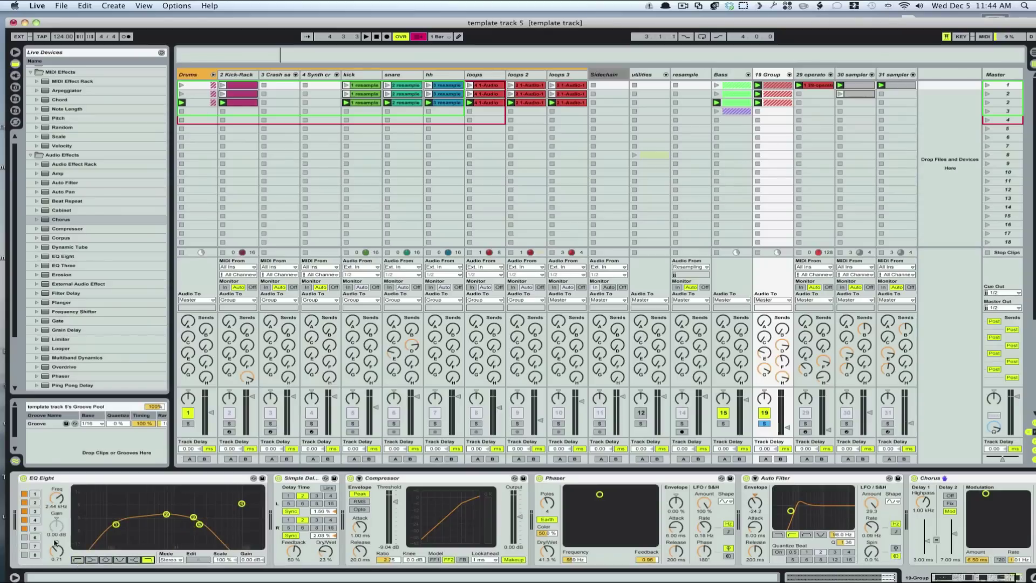
click(34, 495)
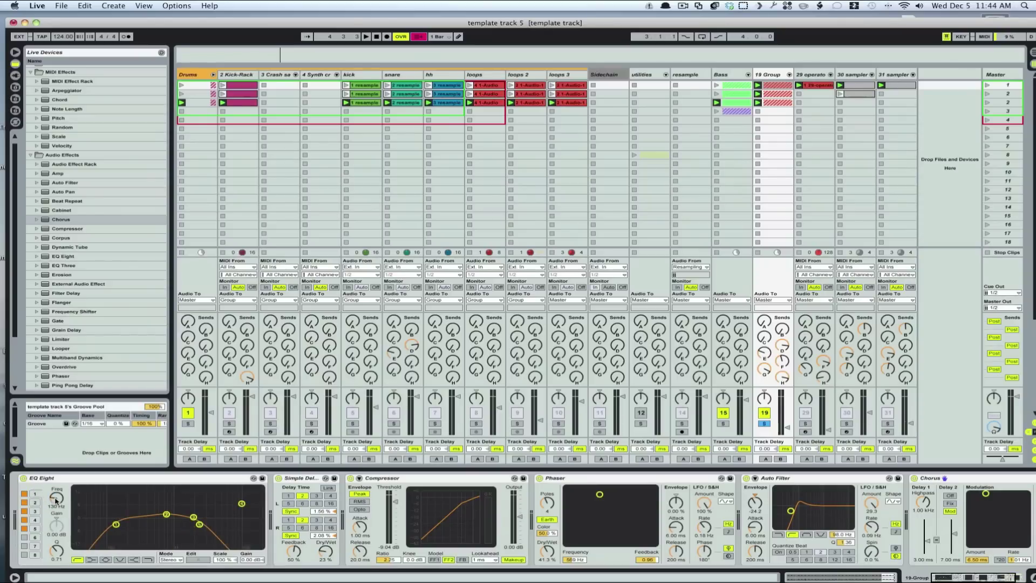
drag(116, 524, 124, 524)
click(35, 529)
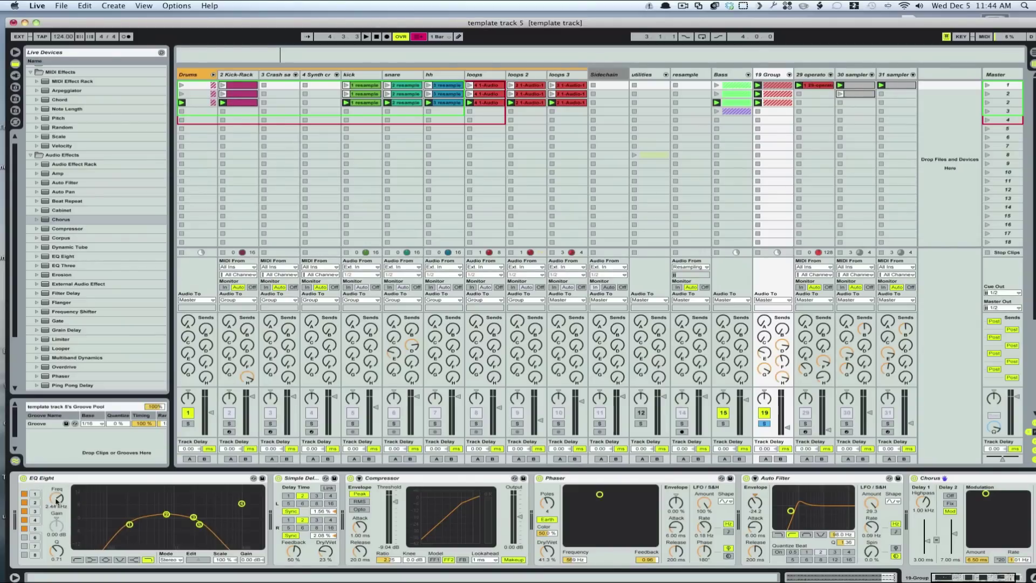
drag(201, 524, 216, 523)
key(space)
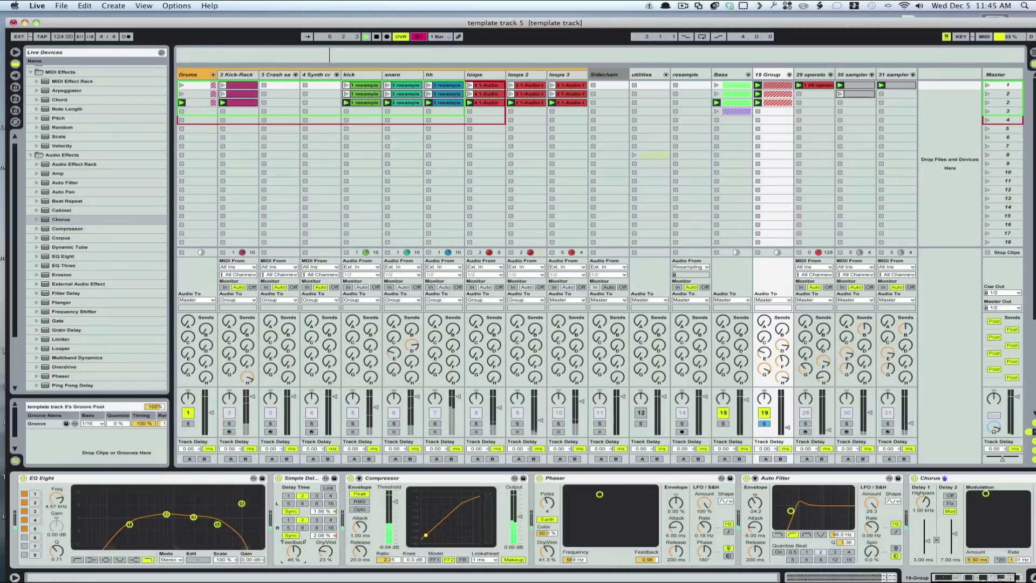
Lower the Simple Delay's feedback on the 19 Group to about 17% and release the group's solo.
drag(292, 550, 293, 556)
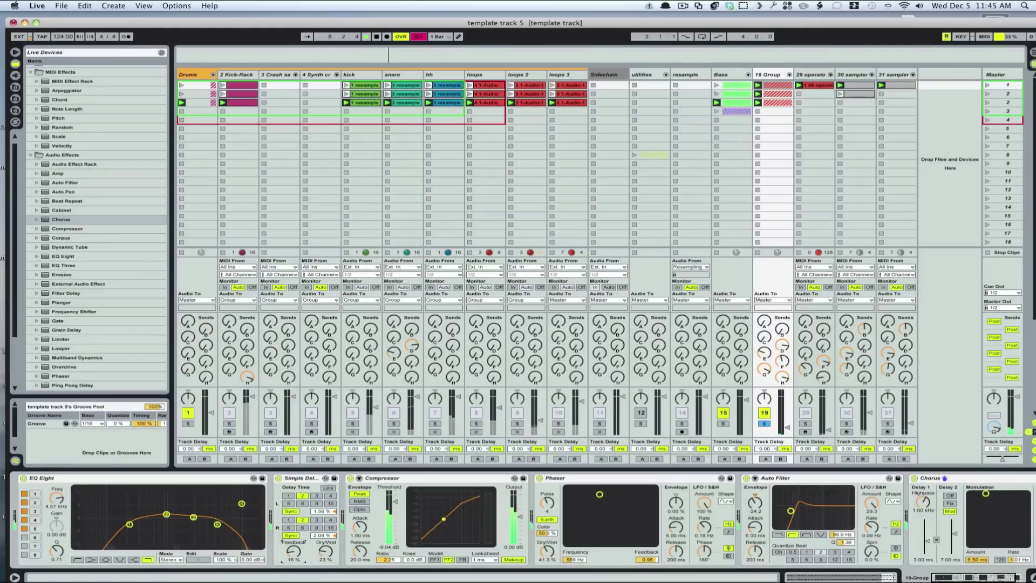
drag(293, 550, 293, 549)
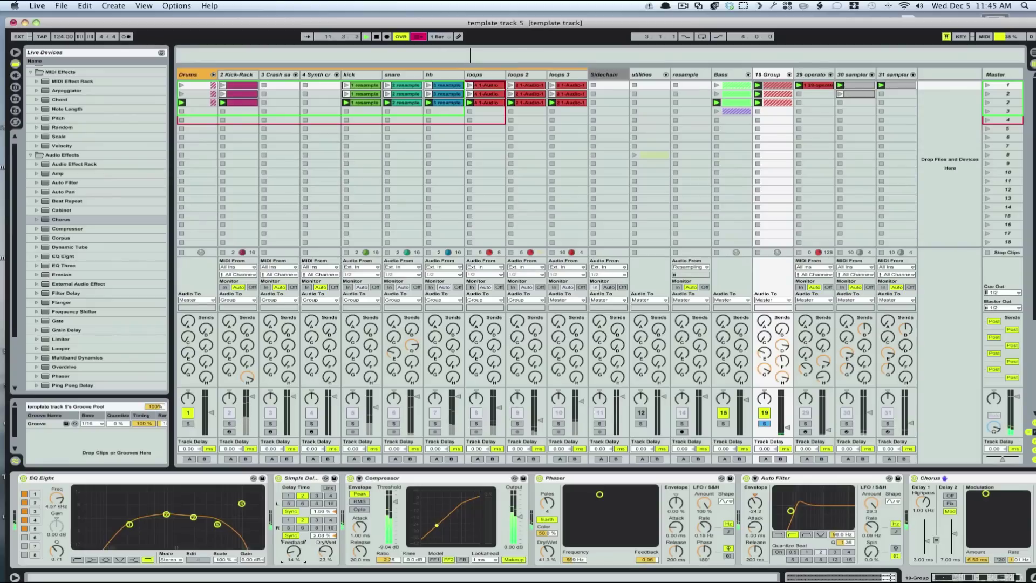
click(766, 424)
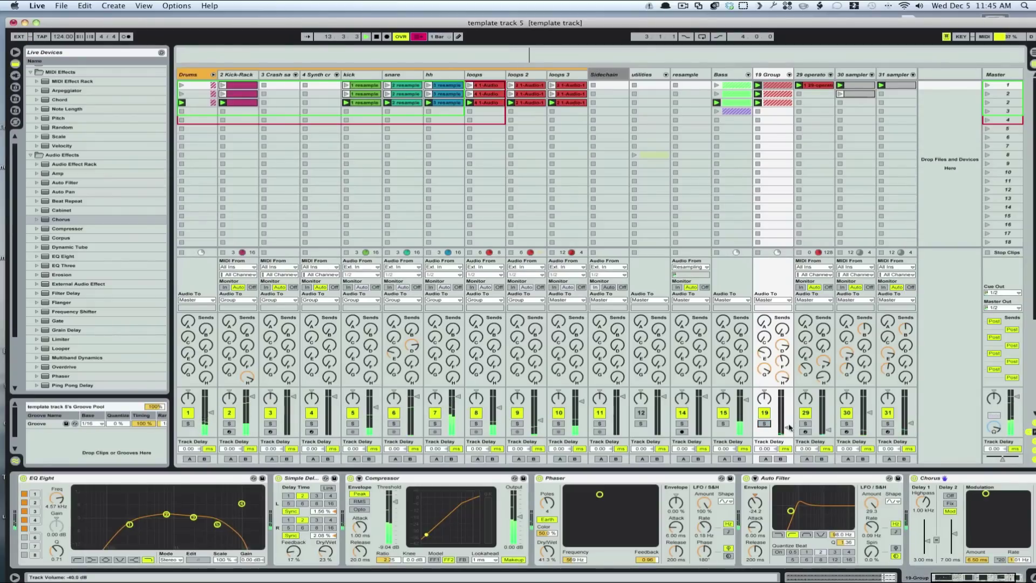
Balance the 19 Group's volume against the full mix at about -38 dB and stop playback.
drag(788, 428, 787, 424)
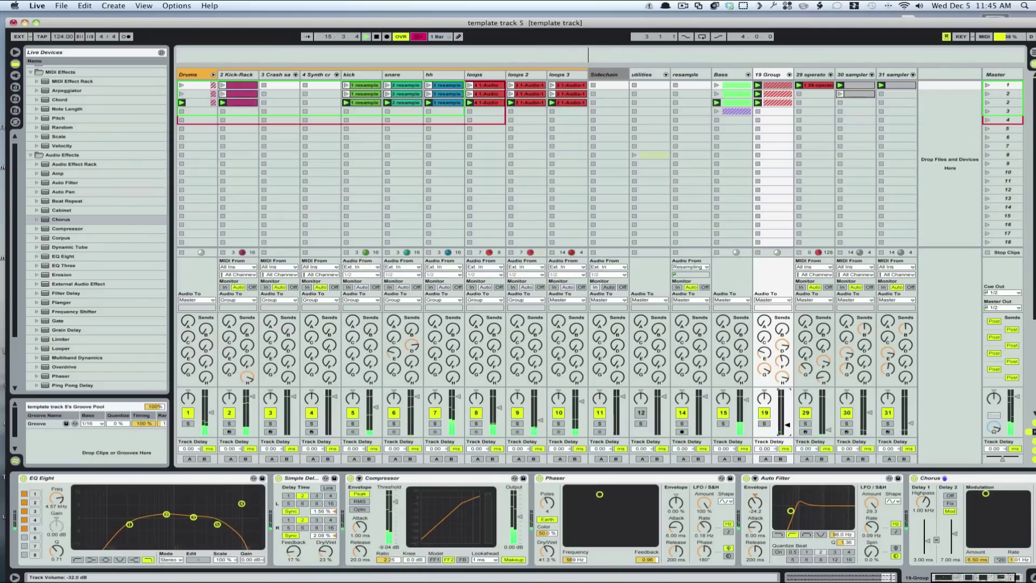
drag(787, 425, 788, 426)
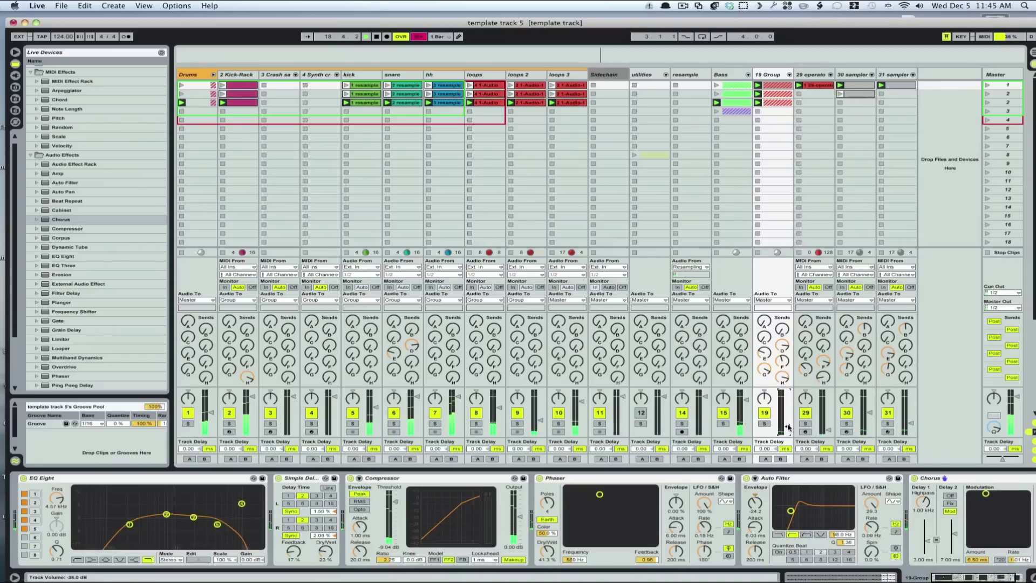
key(space)
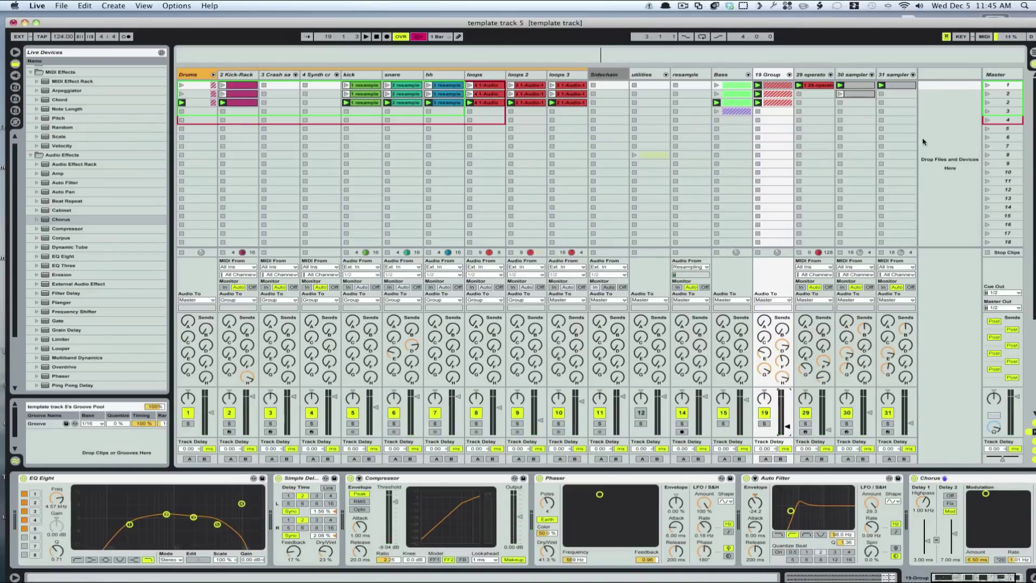
Insert a new audio track after the 19 Group and name it whoop.
click(930, 78)
key(super+t)
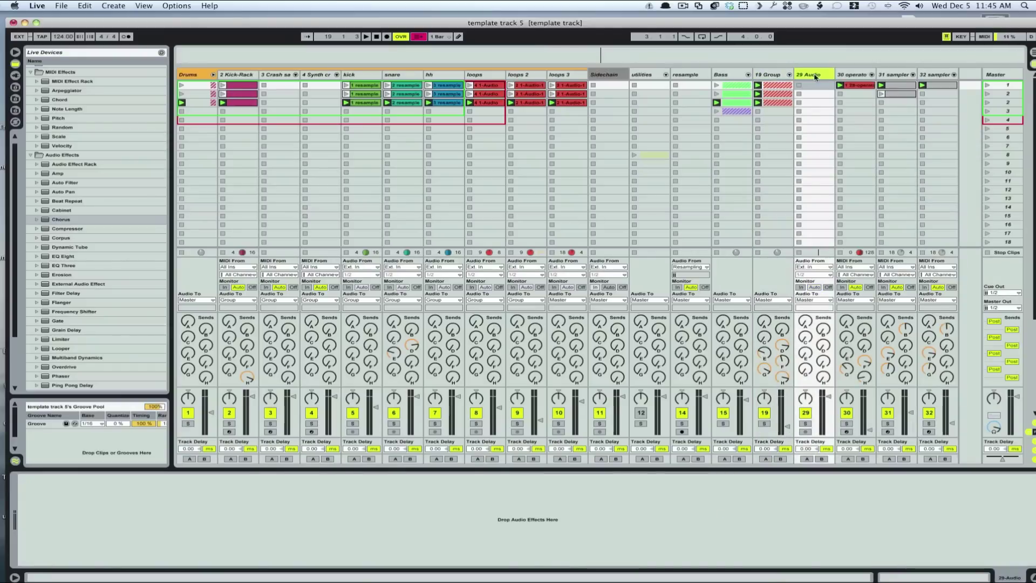
text(whoop)
key(Return)
Route the 19 Group's audio output to the whoop track, arm that track and set its monitoring to In.
click(788, 300)
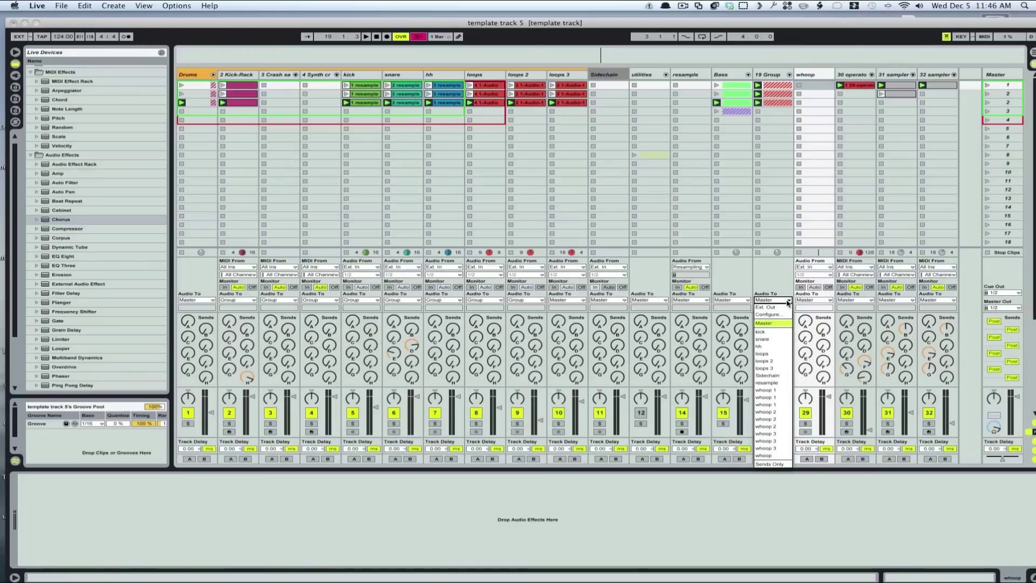
click(776, 456)
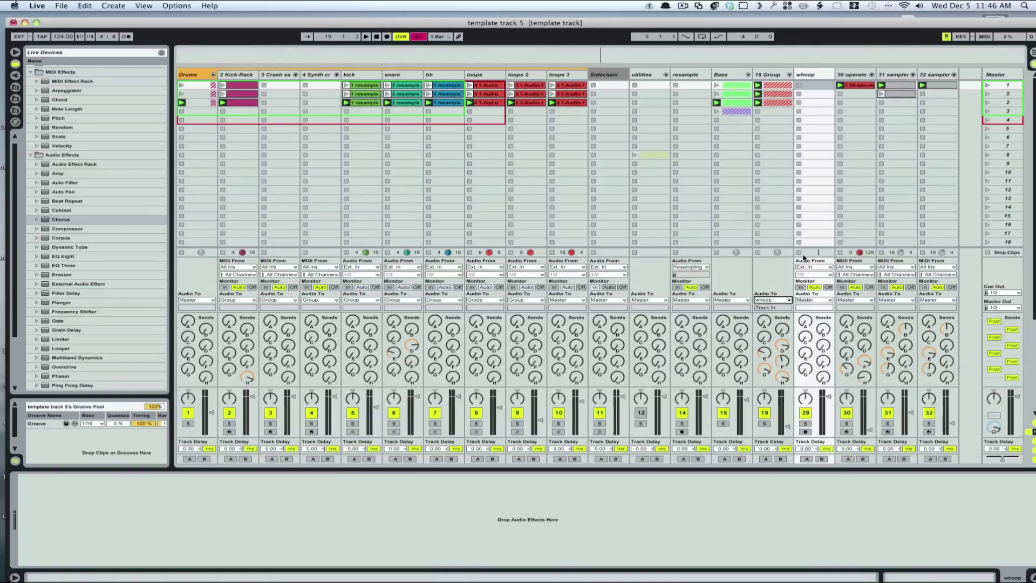
click(805, 431)
click(800, 287)
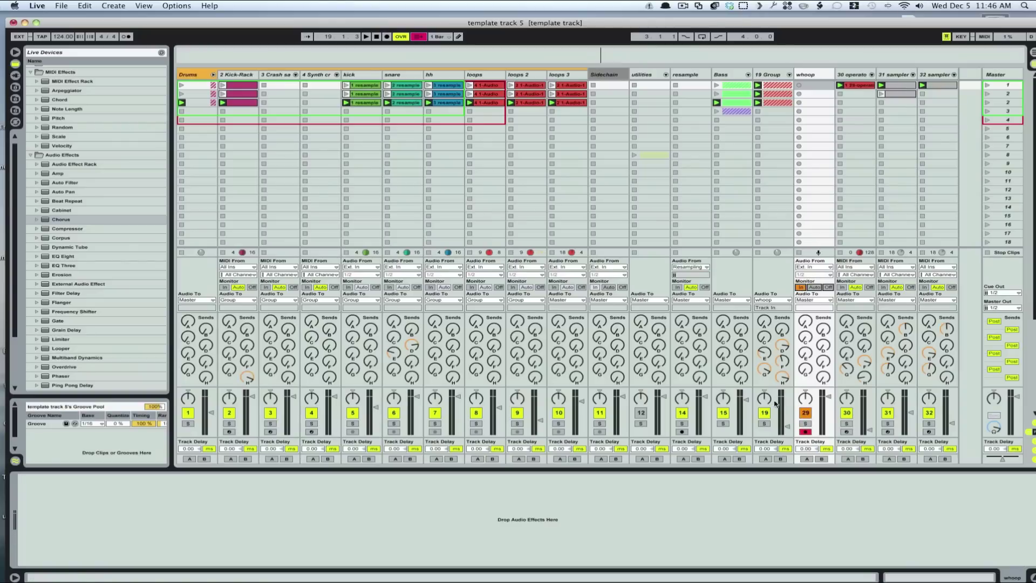
Raise the 19 Group's volume and record its output as a clip in the whoop track's first slot.
drag(788, 429, 787, 416)
click(799, 87)
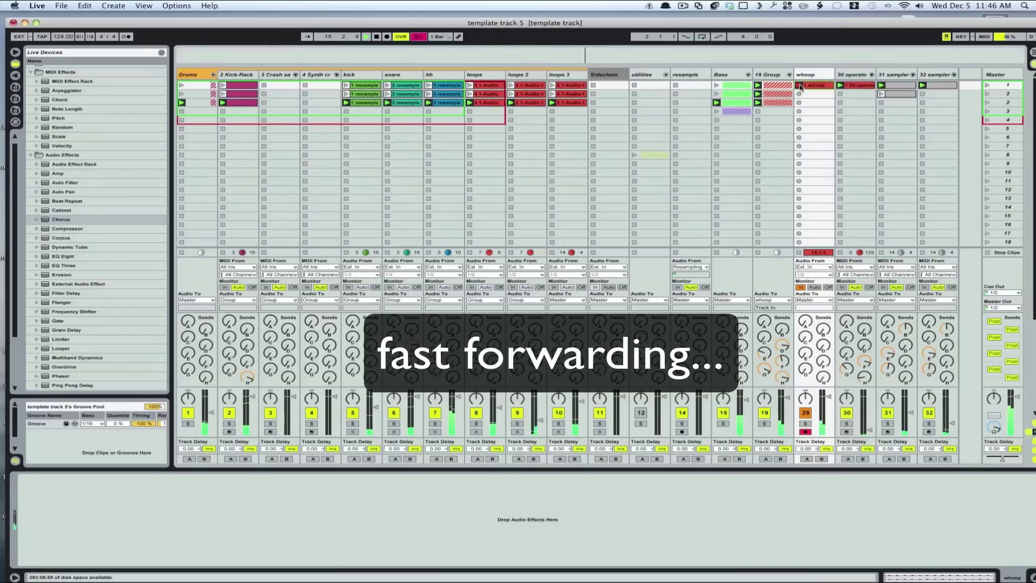
click(800, 251)
key(space)
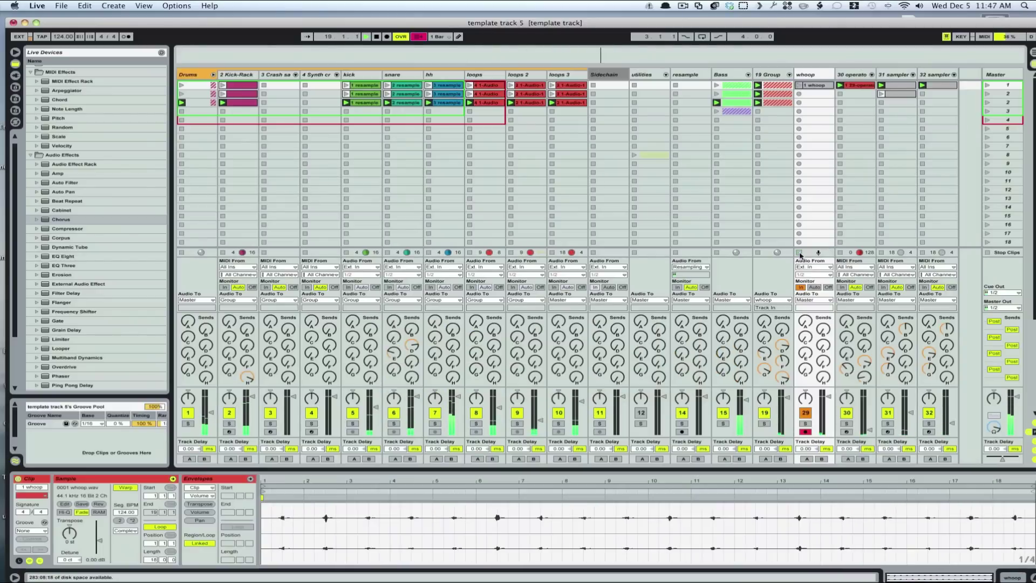
Set the recorded whoop clip's loop length to 16 bars, ending at bar 17.
double_click(818, 85)
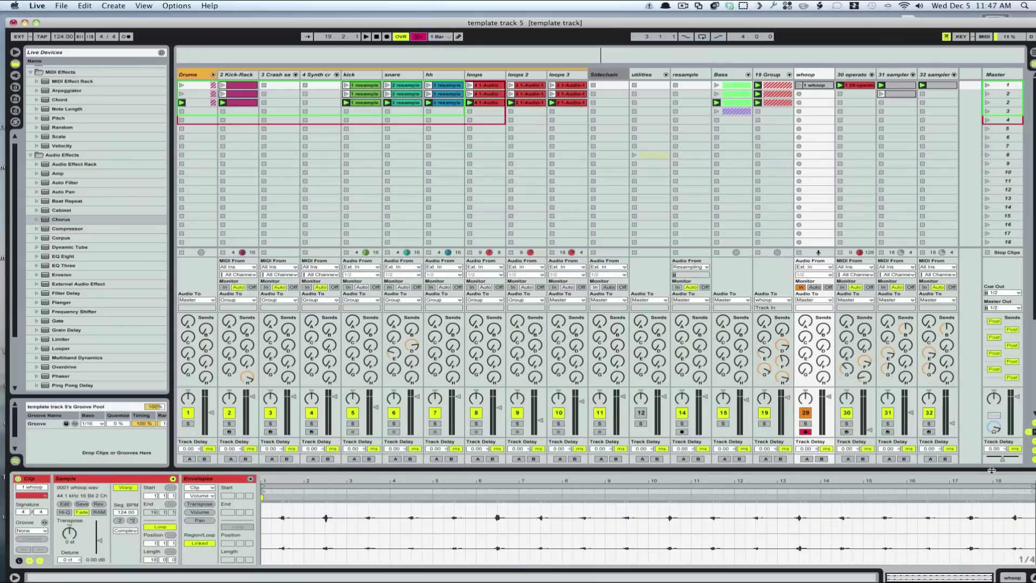
drag(1032, 487, 909, 491)
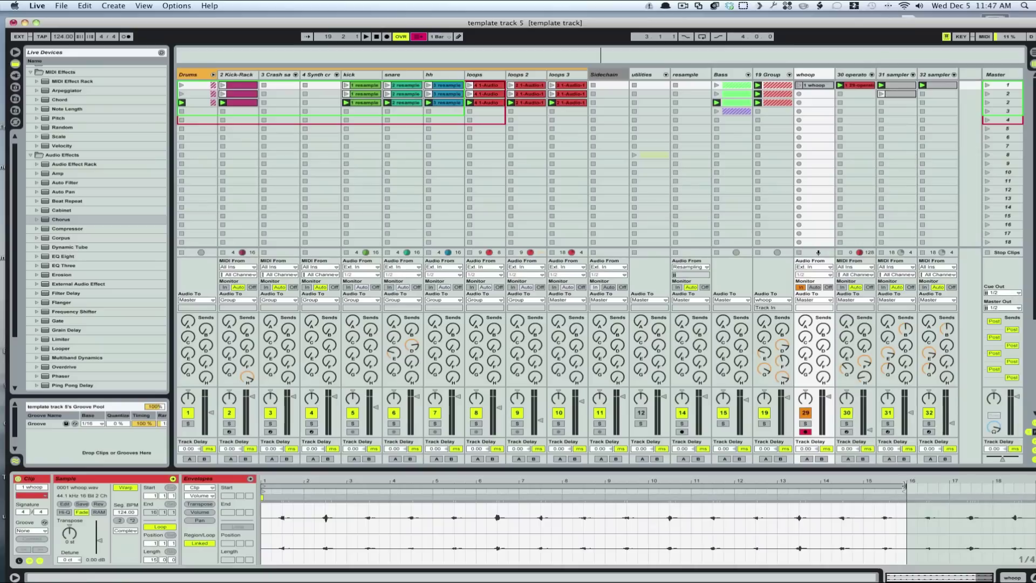
drag(906, 486, 952, 485)
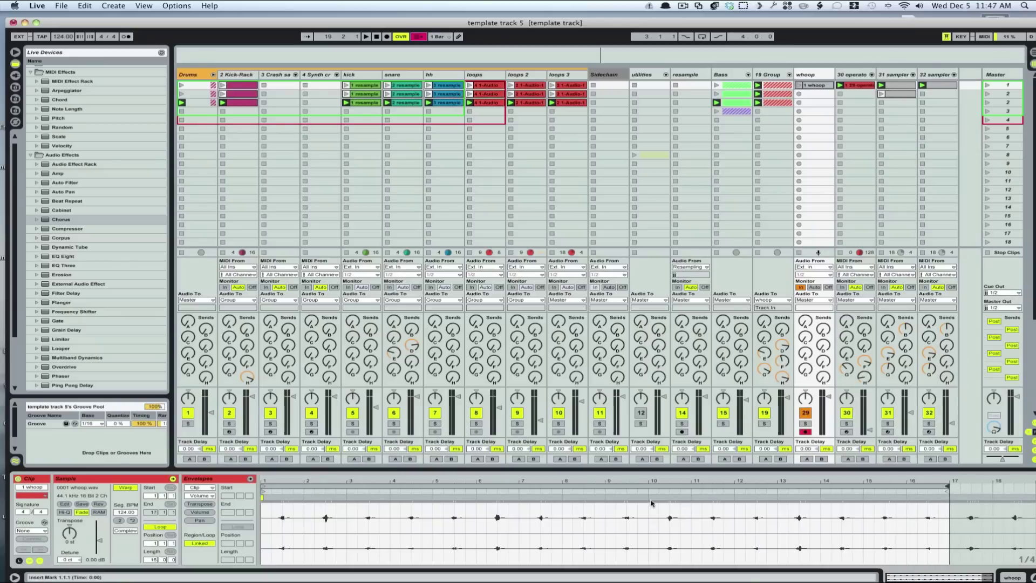
Delete the 19 Group track.
click(772, 76)
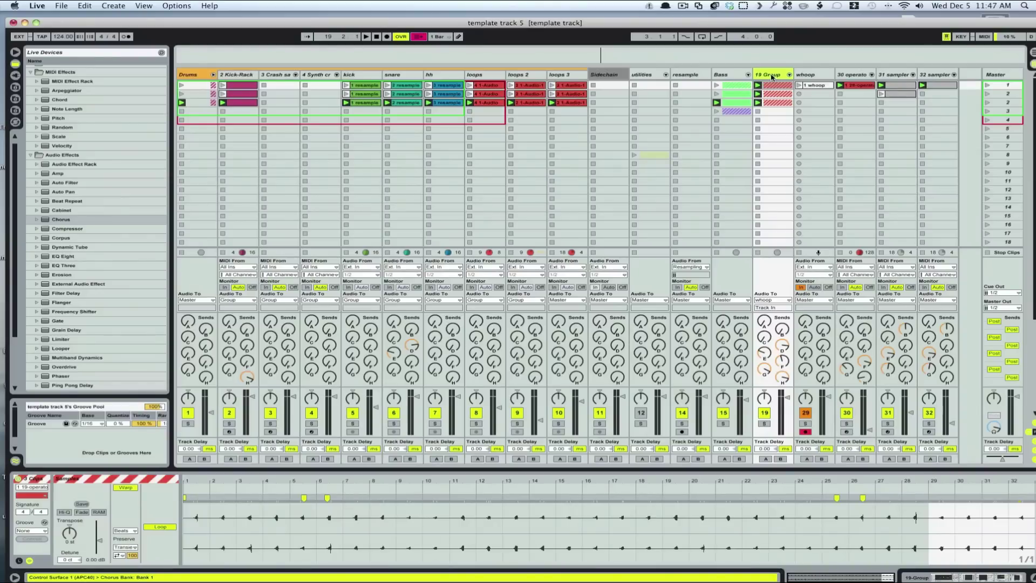
key(Delete)
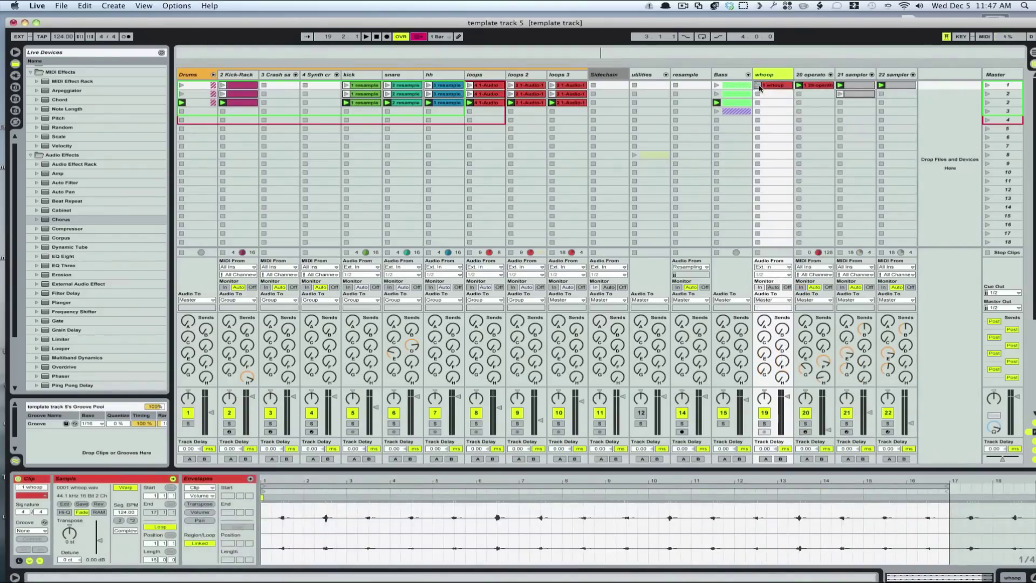
Launch the whoop clip, lower the whoop track's volume in the mix and deactivate the track.
click(758, 85)
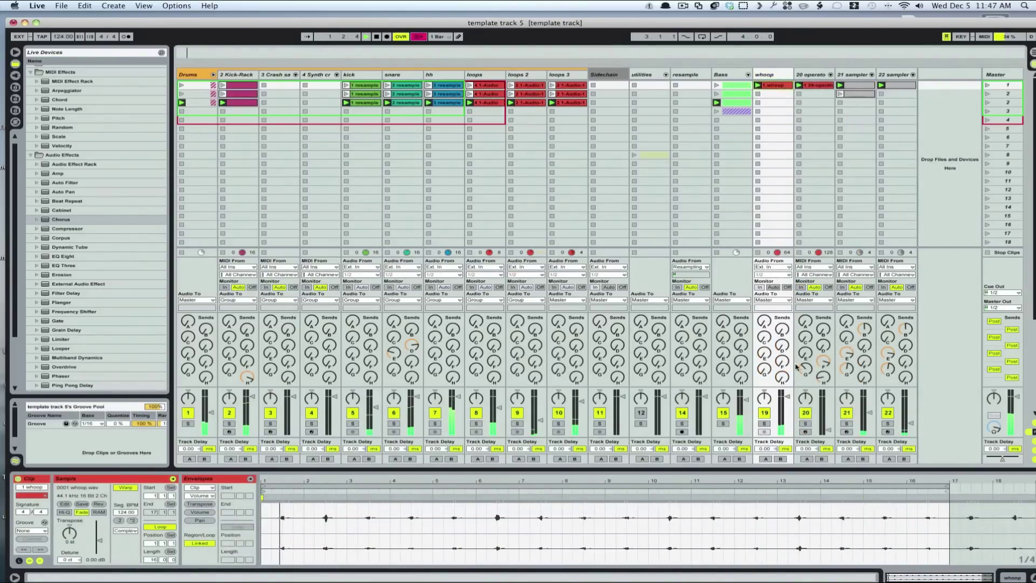
drag(788, 399, 788, 411)
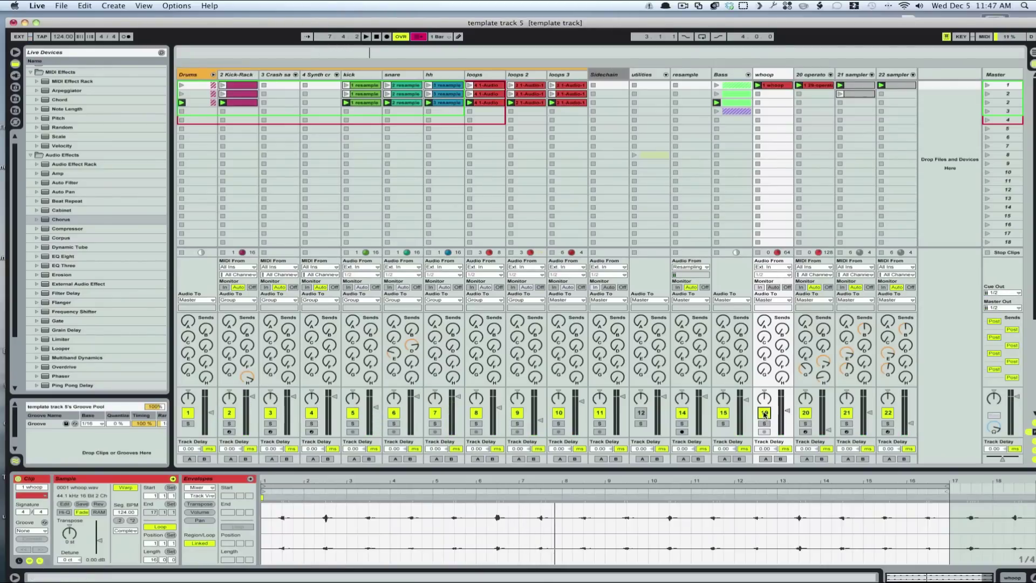
click(764, 413)
Raise the 22 sampler track's volume slightly and set Freeze Lead-23's pitch envelope decay to 317 ms while the mix plays.
drag(910, 423, 910, 420)
key(space)
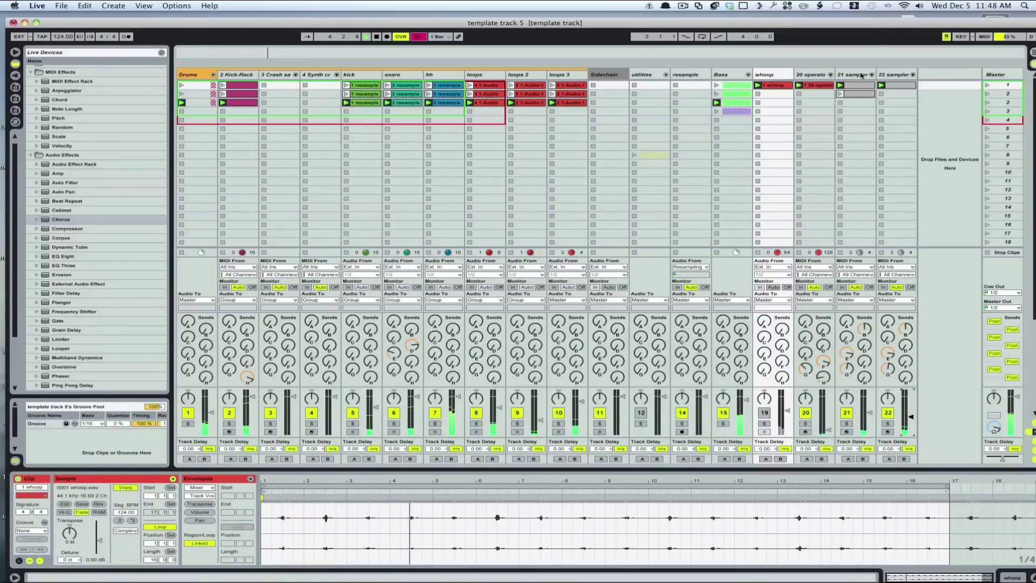
click(889, 74)
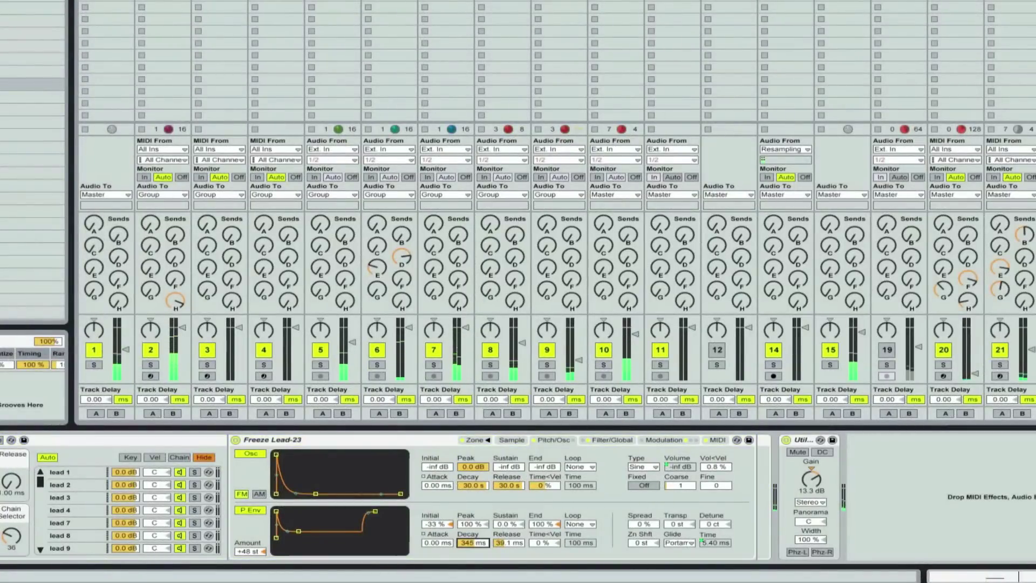
drag(473, 543, 473, 521)
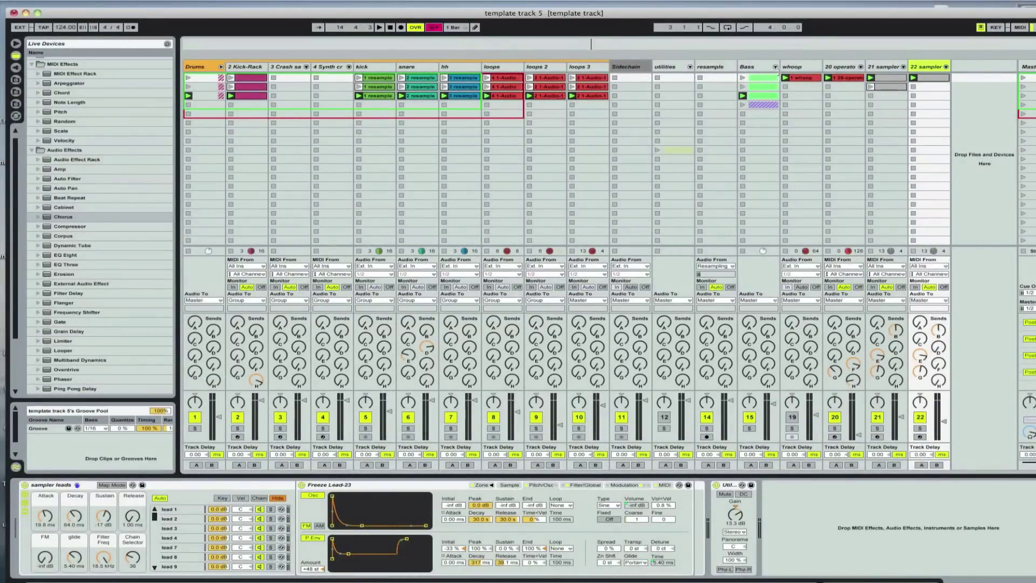
Select the whoop track and locate the Chord MIDI effect among the Live devices.
click(793, 67)
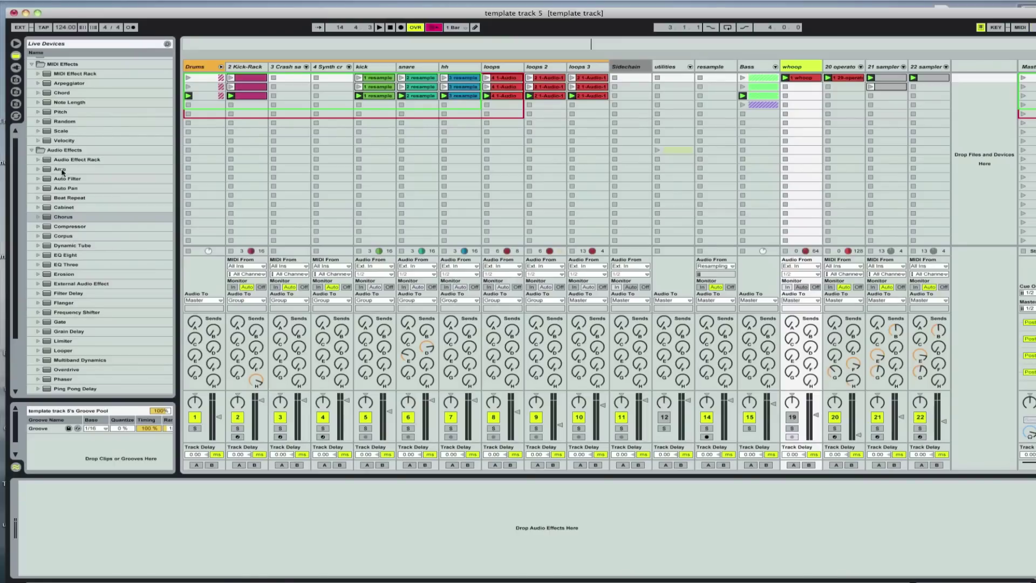
scroll(62, 172, up, 1)
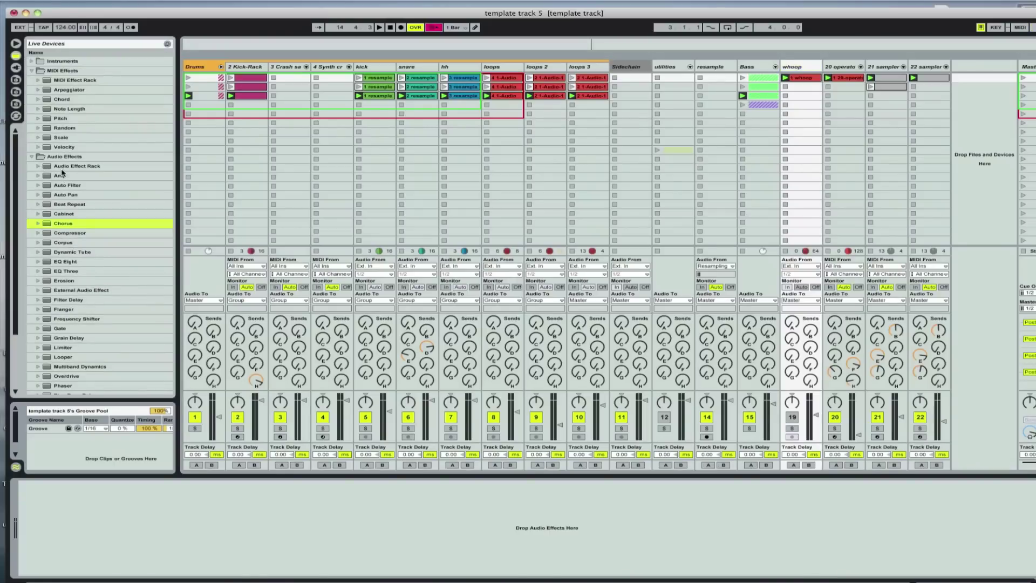
click(62, 100)
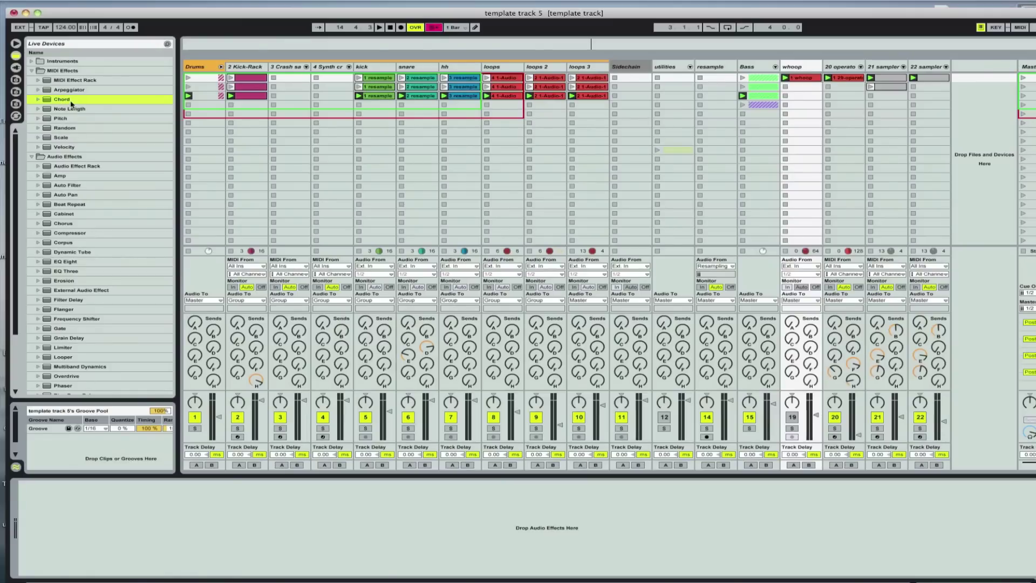
click(936, 107)
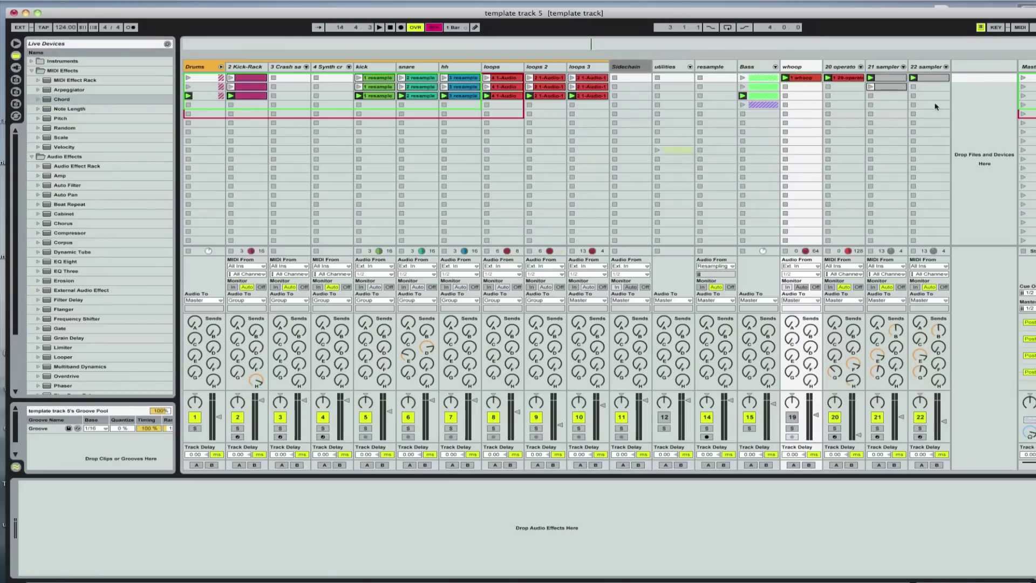